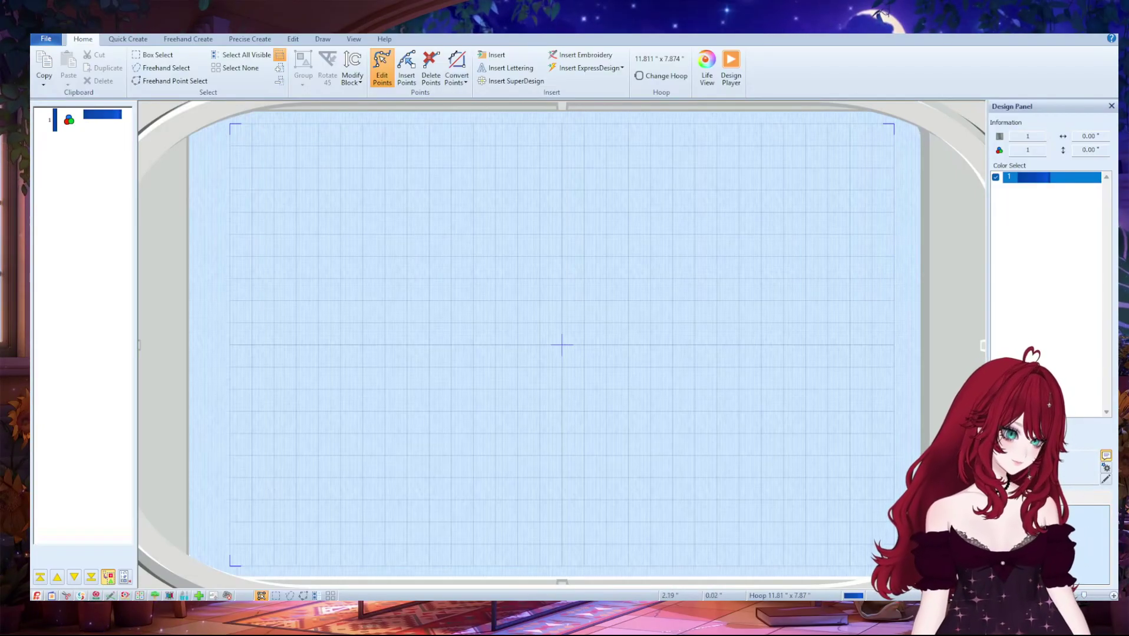
scroll(685, 343, down, 2)
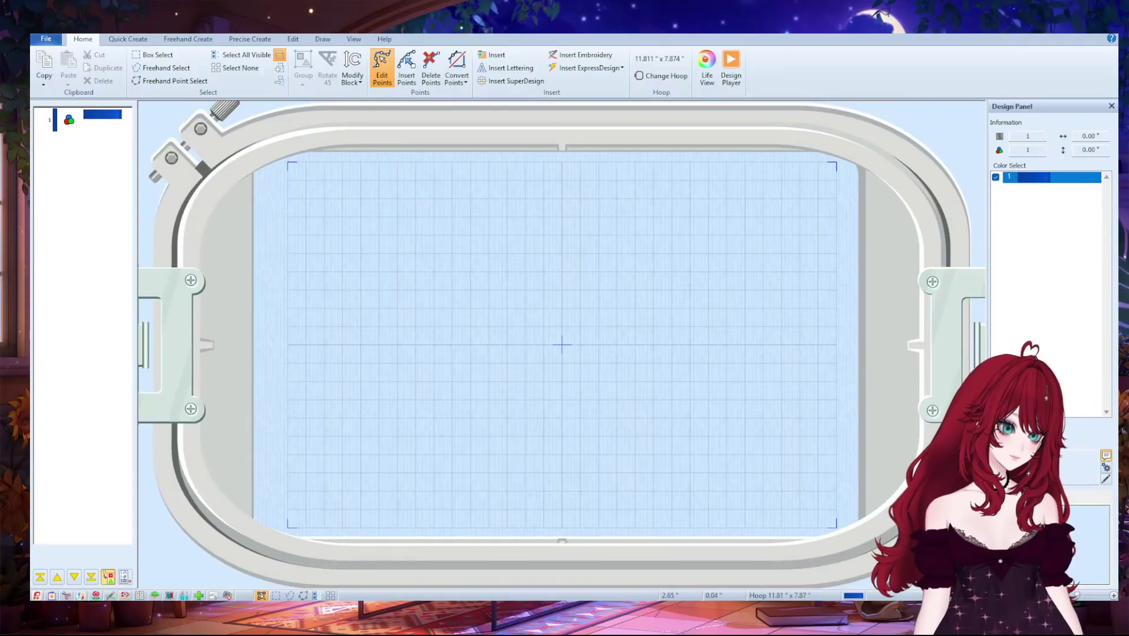
scroll(685, 343, down, 3)
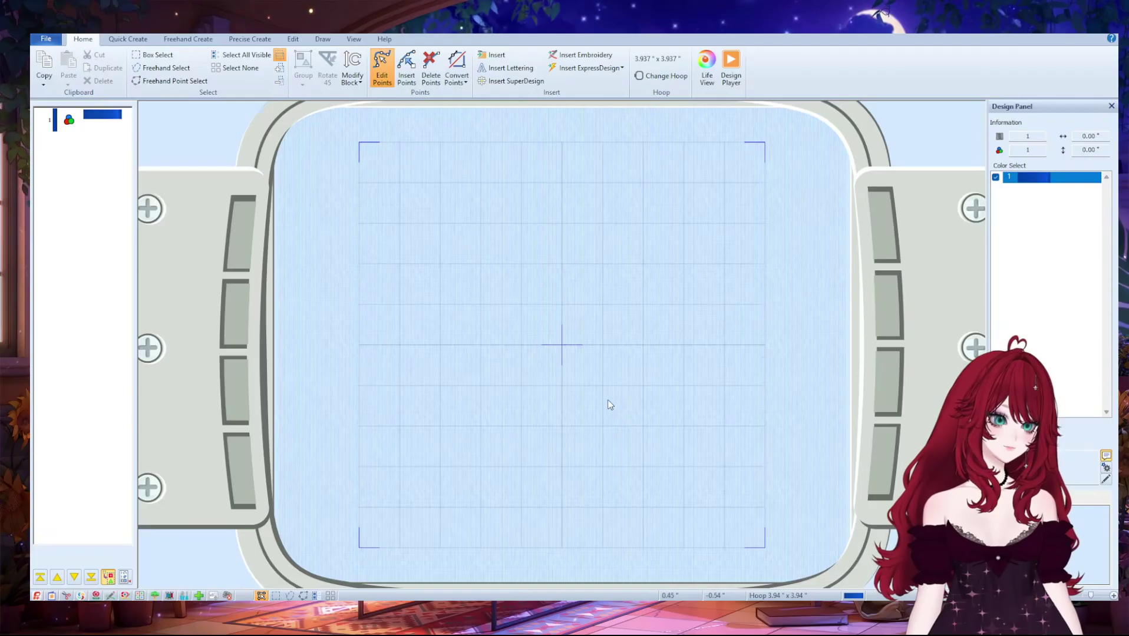
scroll(594, 412, down, 4)
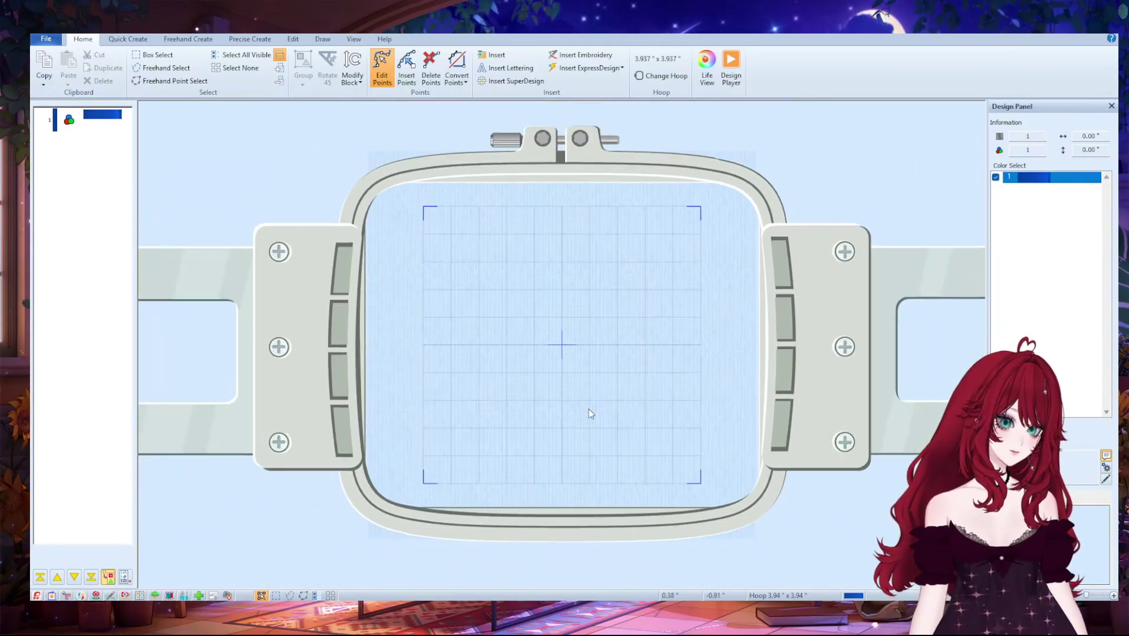
scroll(586, 406, down, 1)
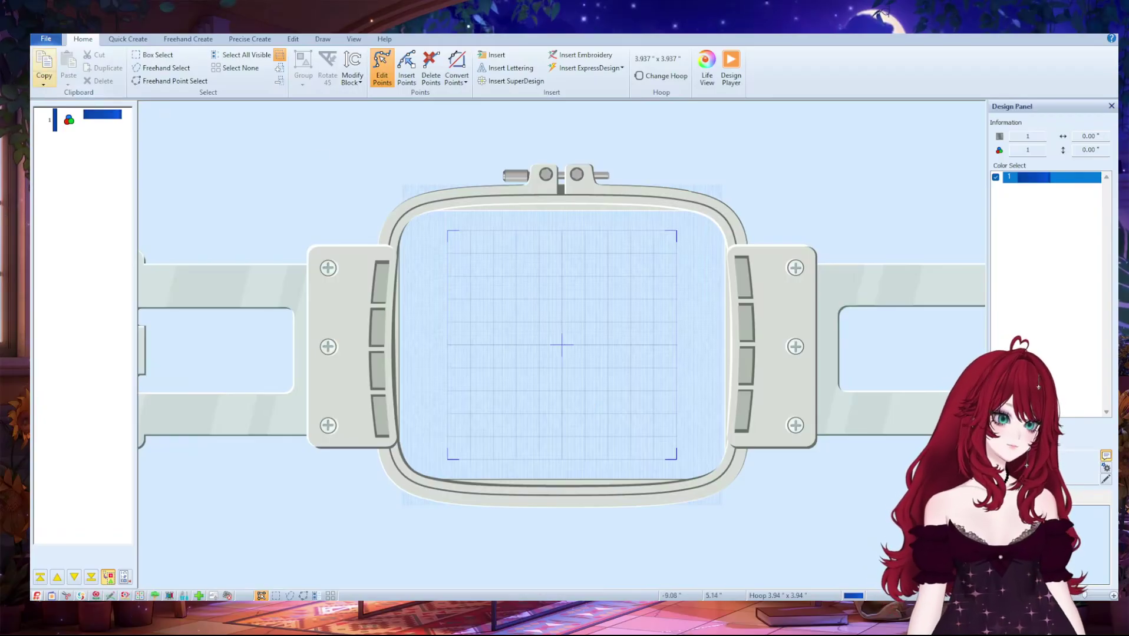
- Start a new embroidery design
click(47, 40)
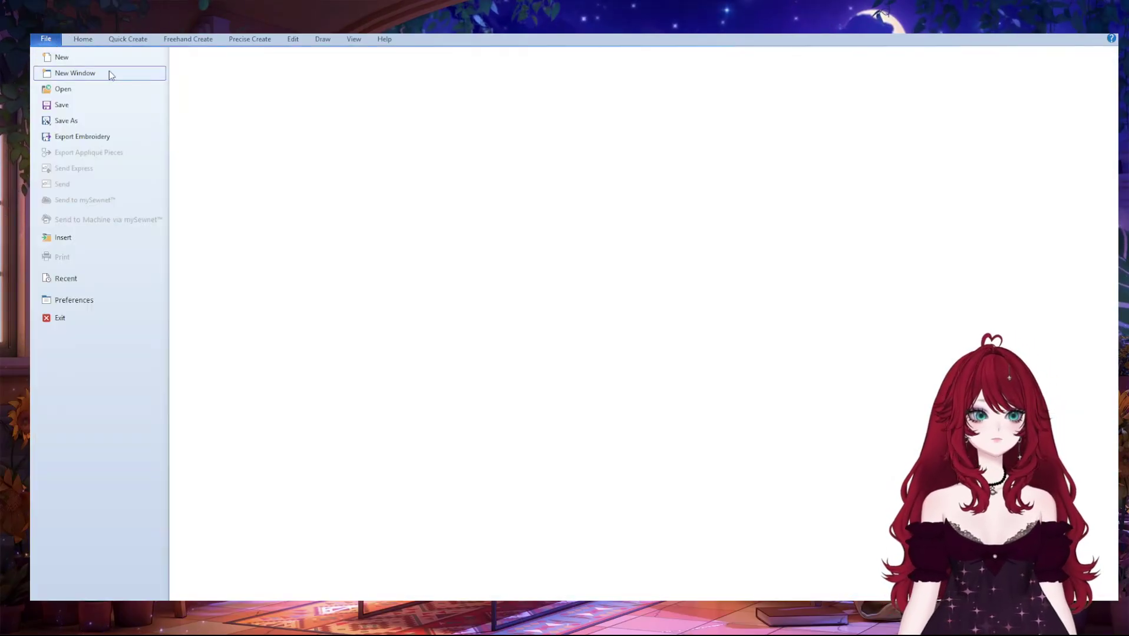
click(75, 62)
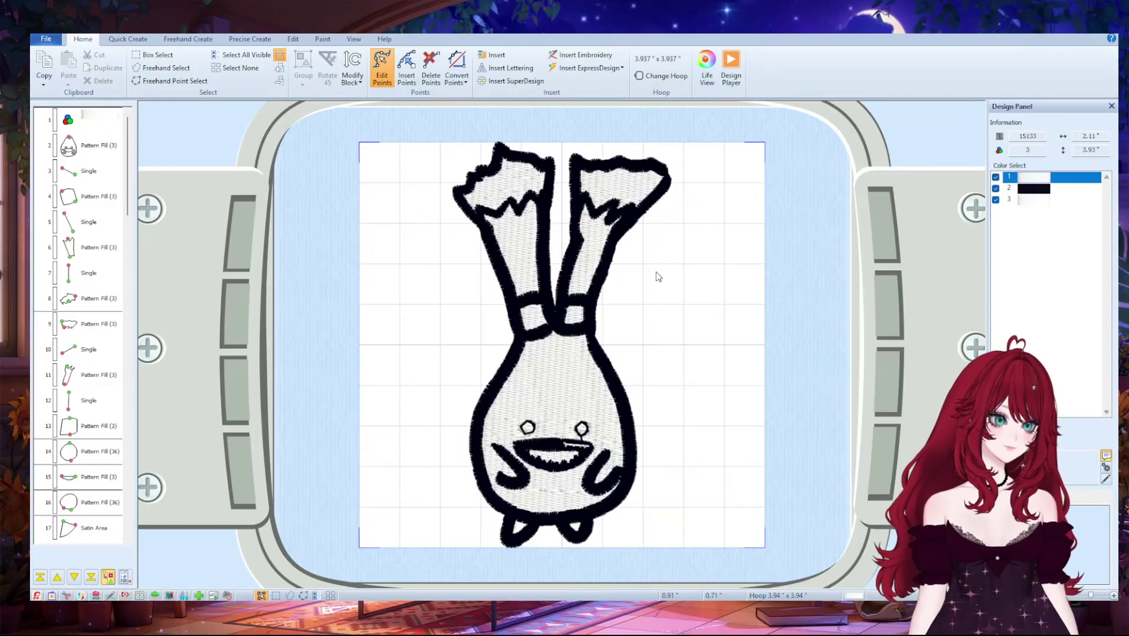
- Select every stitch block of the existing design, from the first color block to the last Double Stitch, and delete them all
scroll(663, 289, down, 2)
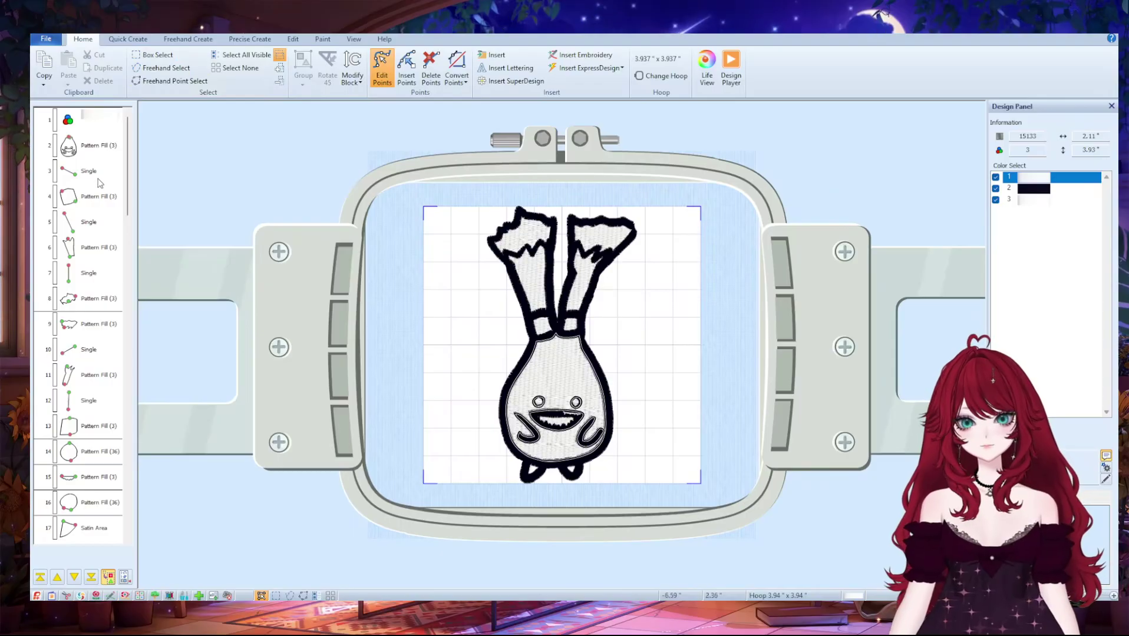
click(88, 223)
click(88, 171)
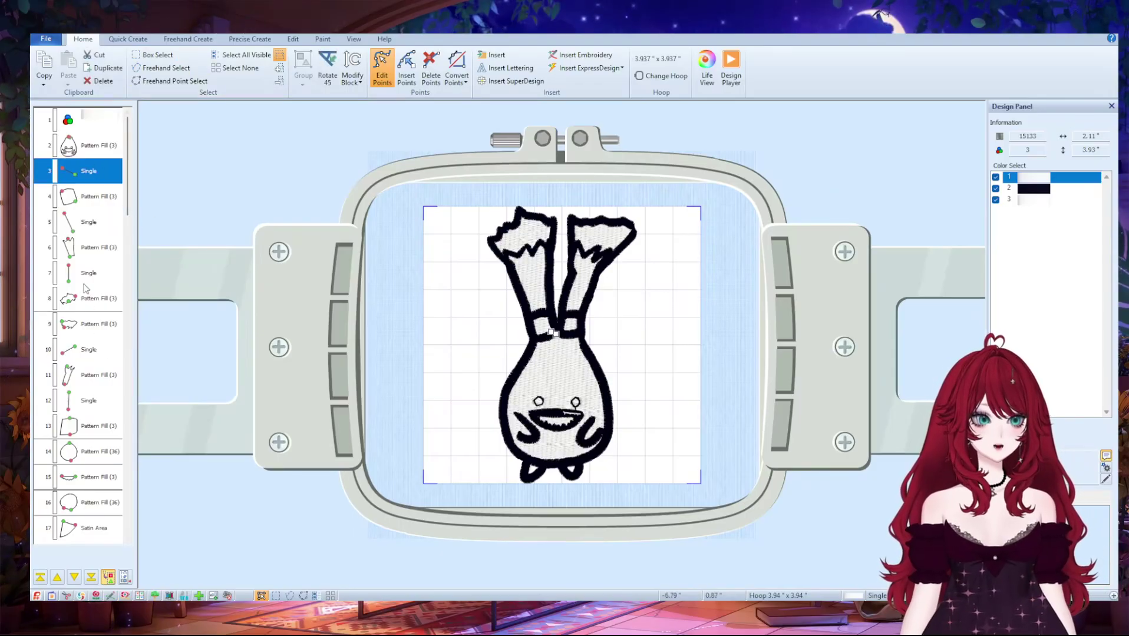
click(85, 273)
click(89, 222)
click(92, 122)
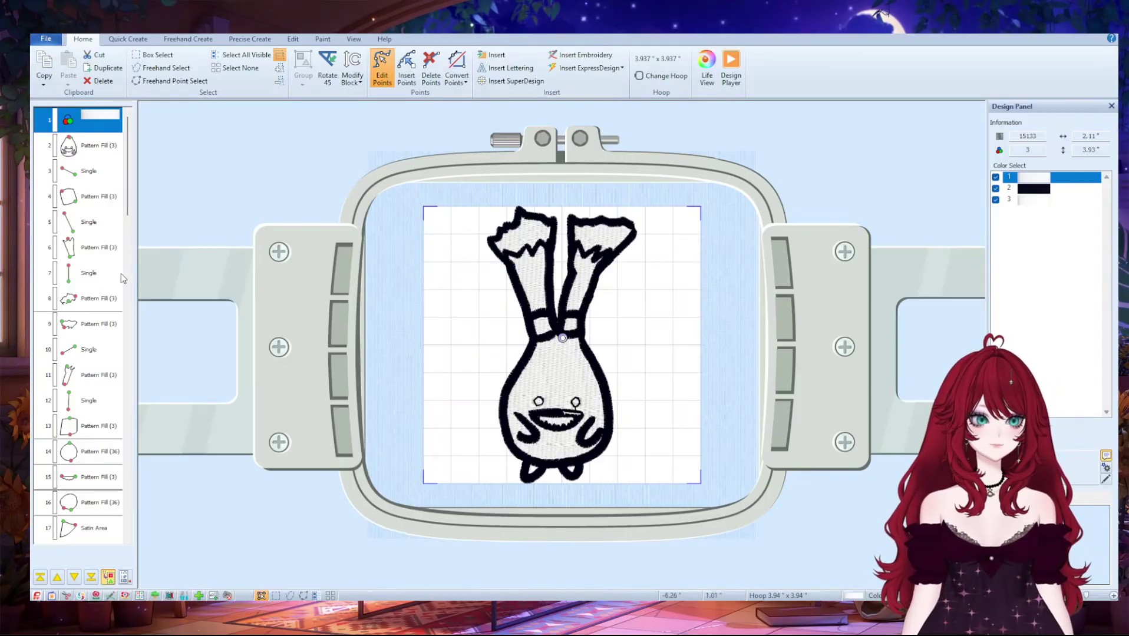
drag(128, 213, 122, 562)
shift+click(82, 527)
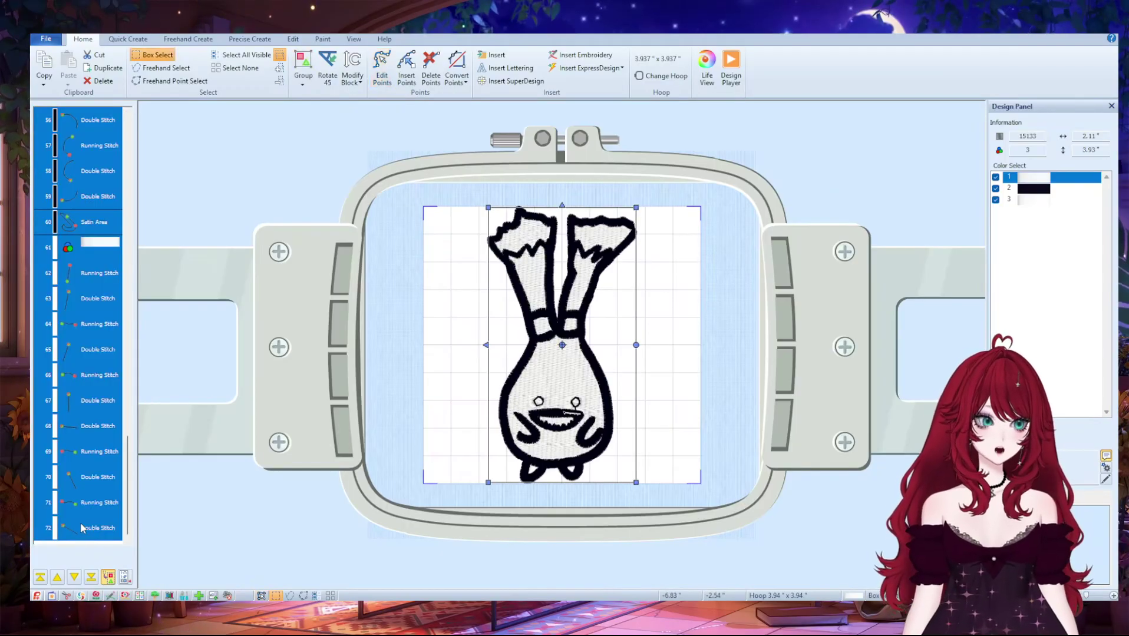
key(Delete)
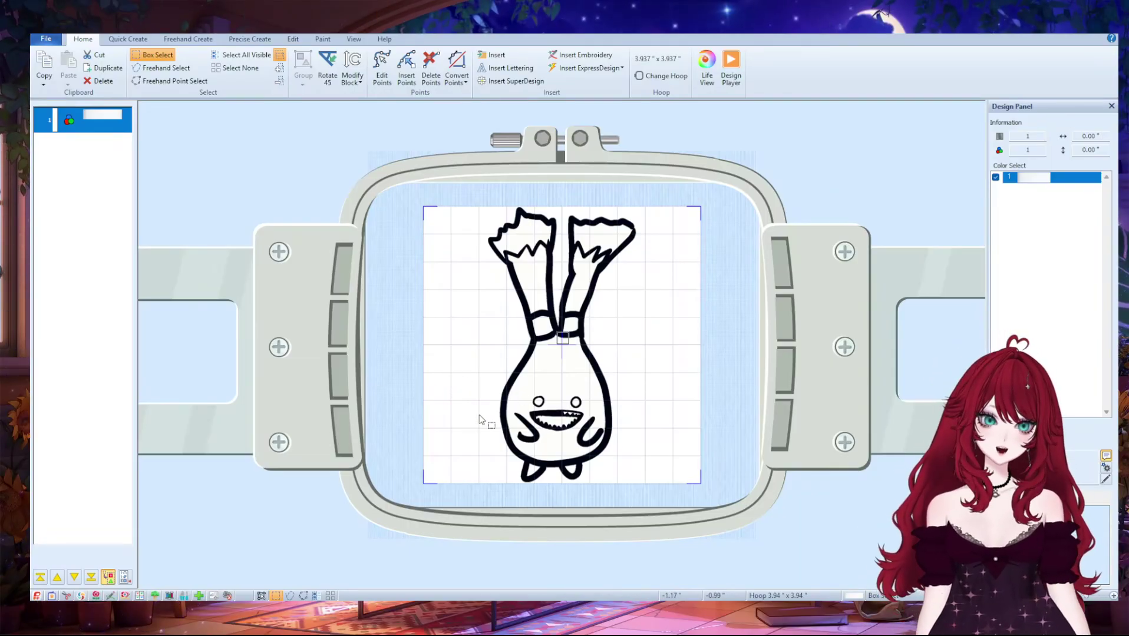
scroll(587, 370, up, 5)
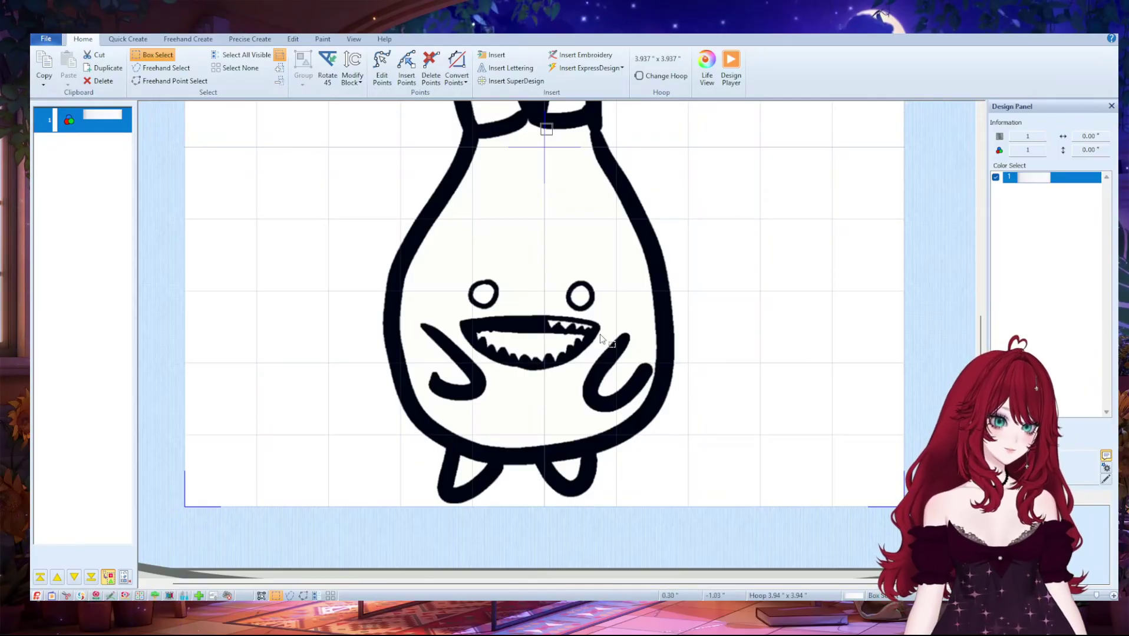
scroll(600, 334, down, 1)
scroll(688, 290, down, 3)
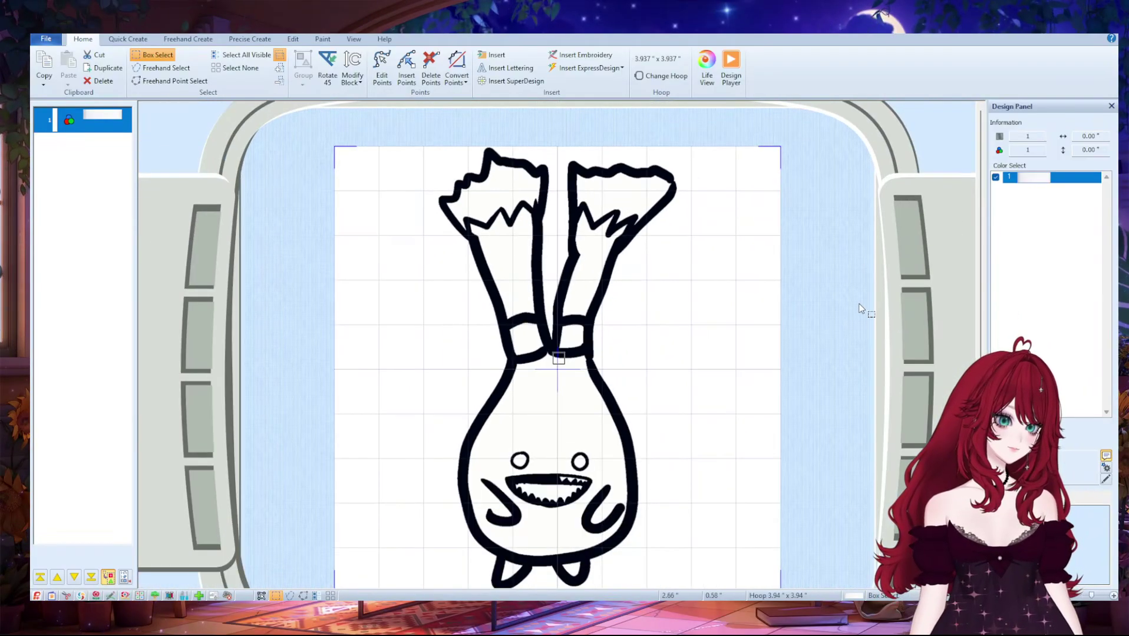
scroll(778, 339, down, 1)
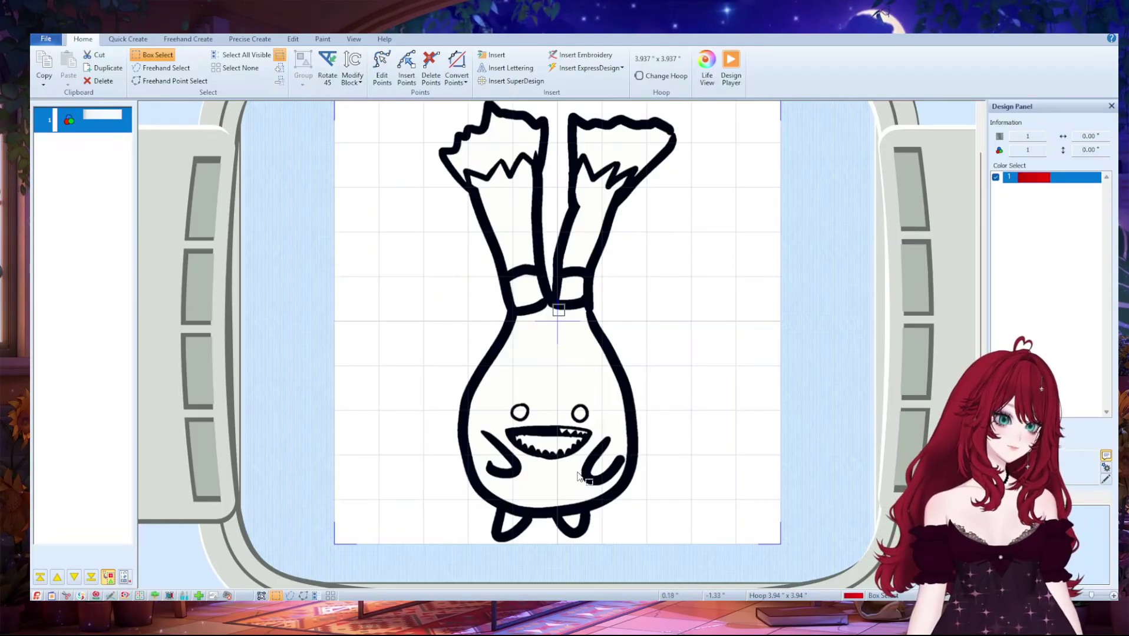
- With the precise Create Area or Line tool, trace the mouth opening as a red Pattern Fill area about 0.65 by 0.20 inches
scroll(578, 476, up, 3)
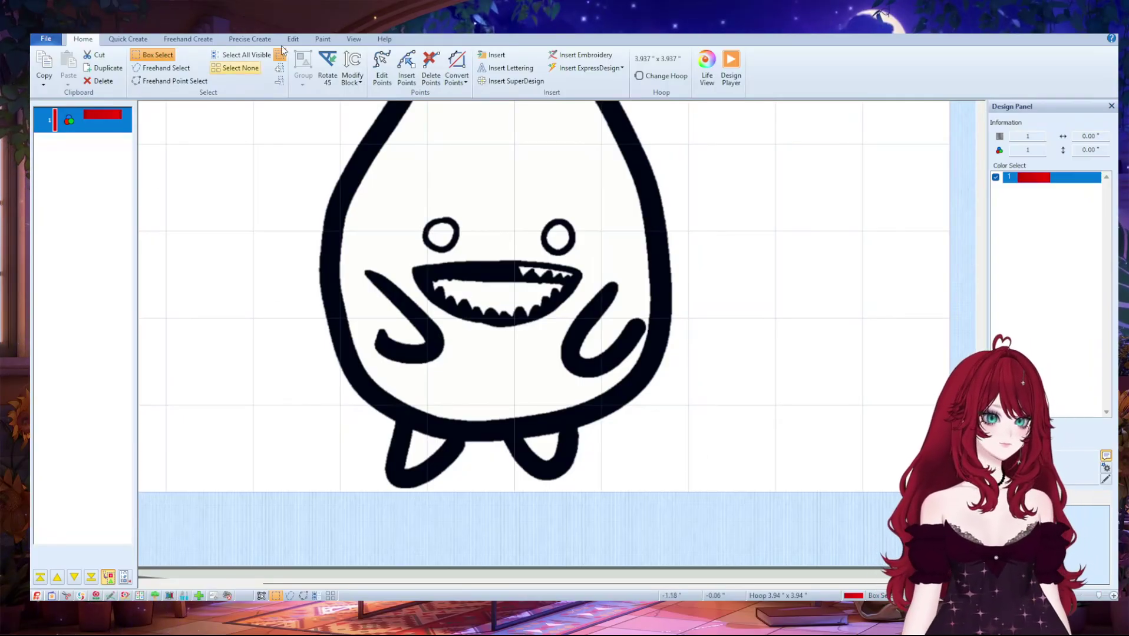
click(250, 39)
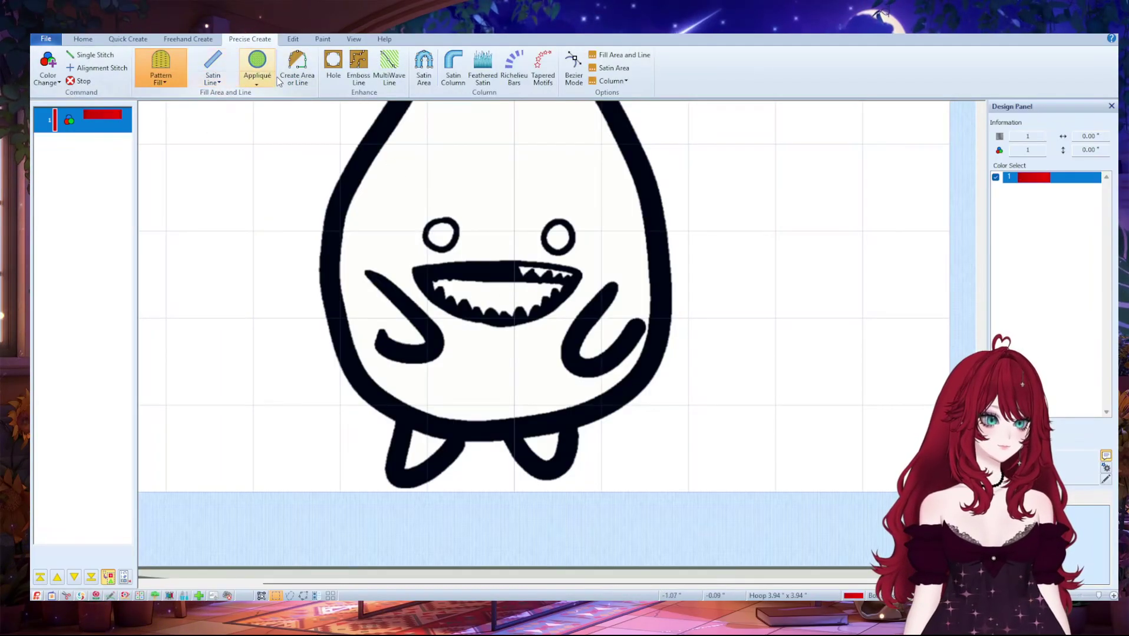
click(297, 68)
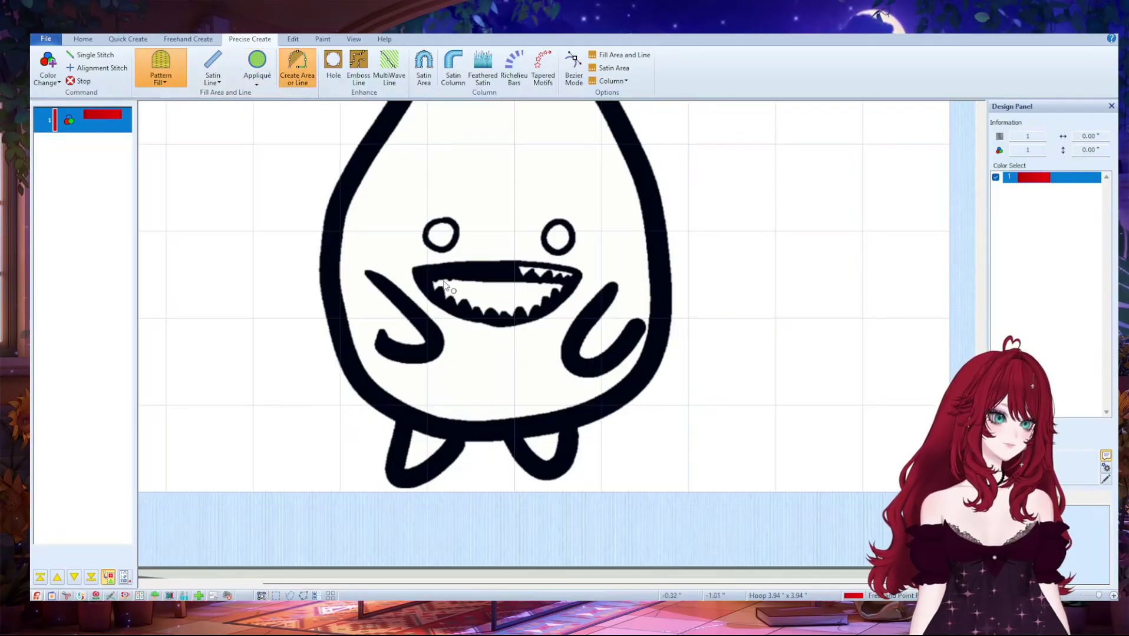
scroll(521, 296, up, 1)
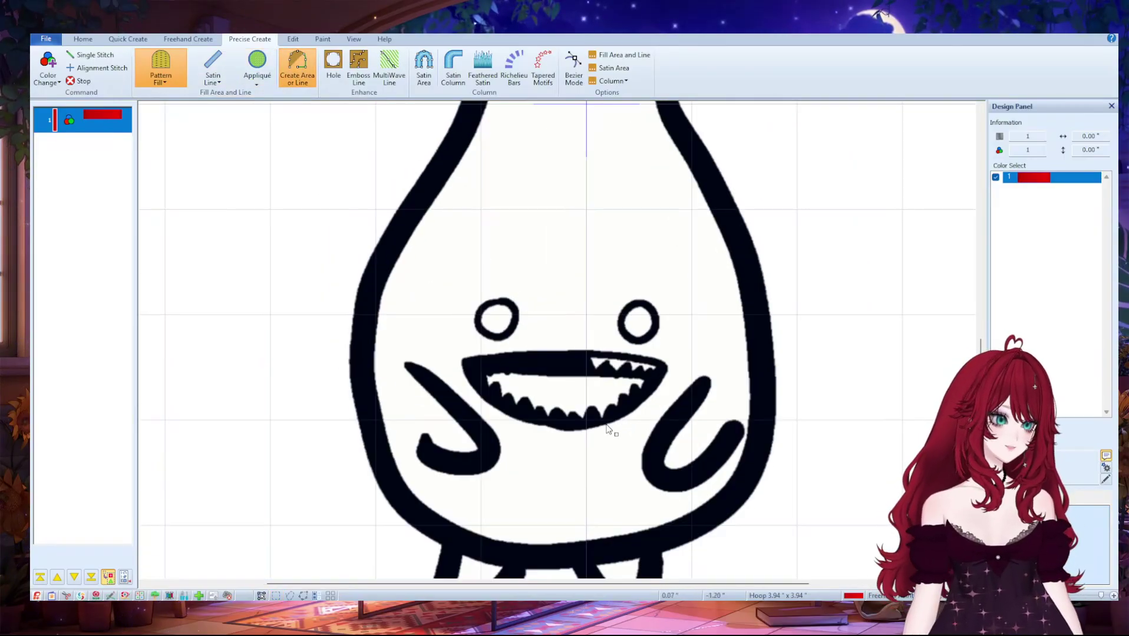
scroll(608, 426, up, 1)
scroll(277, 300, up, 4)
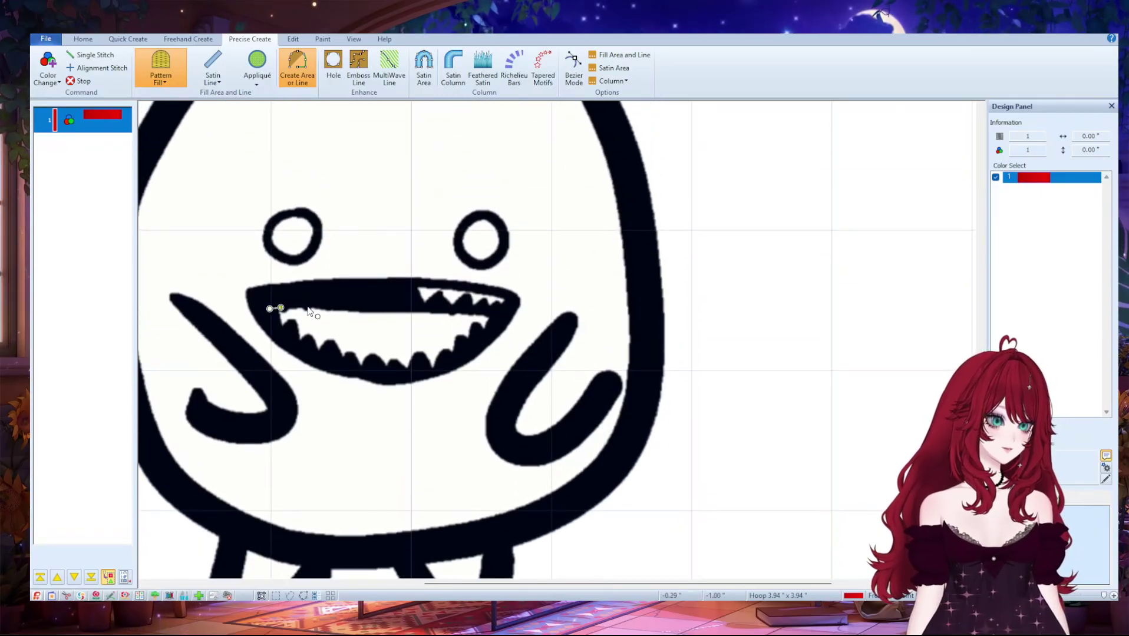
click(307, 307)
click(331, 306)
click(359, 307)
click(391, 308)
click(416, 308)
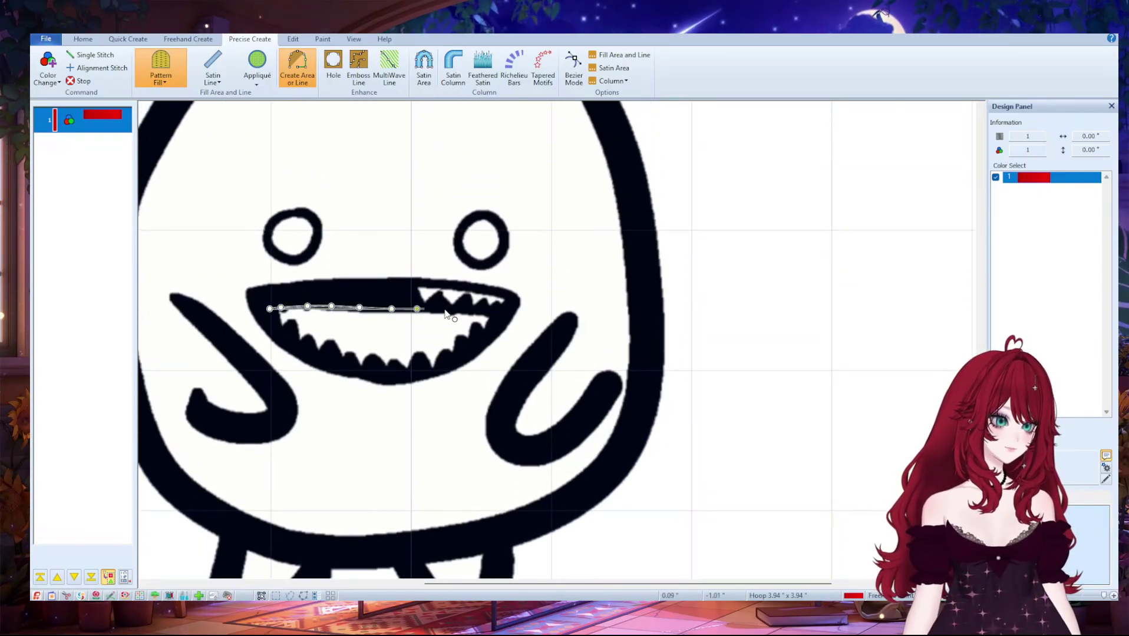
click(445, 309)
click(479, 311)
click(489, 311)
click(497, 320)
click(485, 326)
click(474, 338)
click(466, 344)
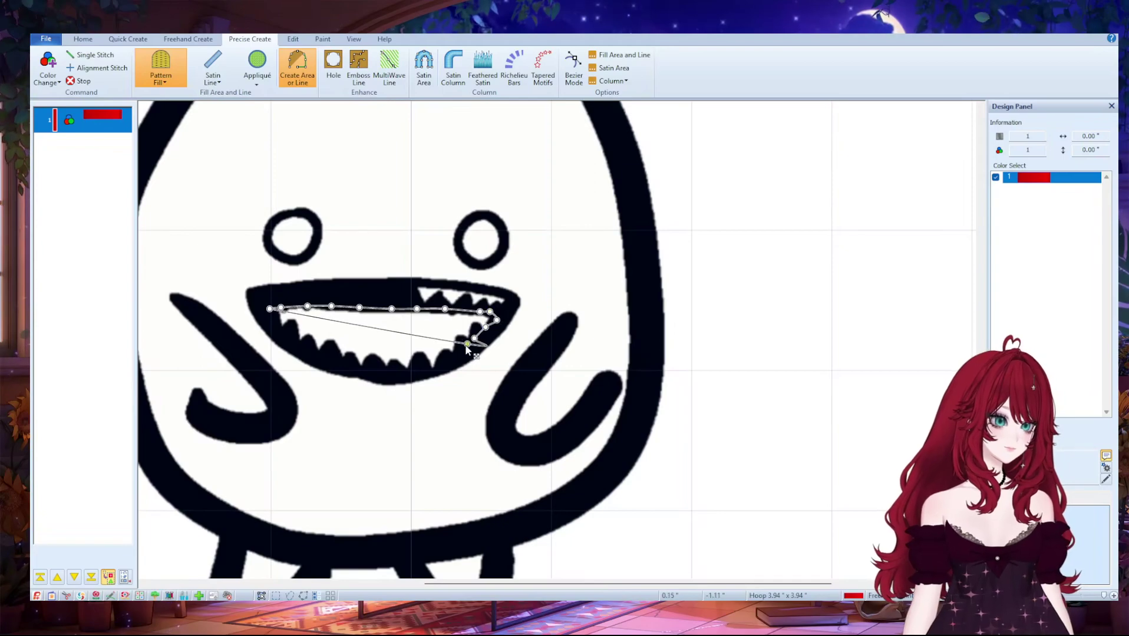
click(459, 351)
click(449, 359)
click(439, 365)
click(418, 372)
click(394, 376)
click(368, 374)
click(352, 373)
click(336, 367)
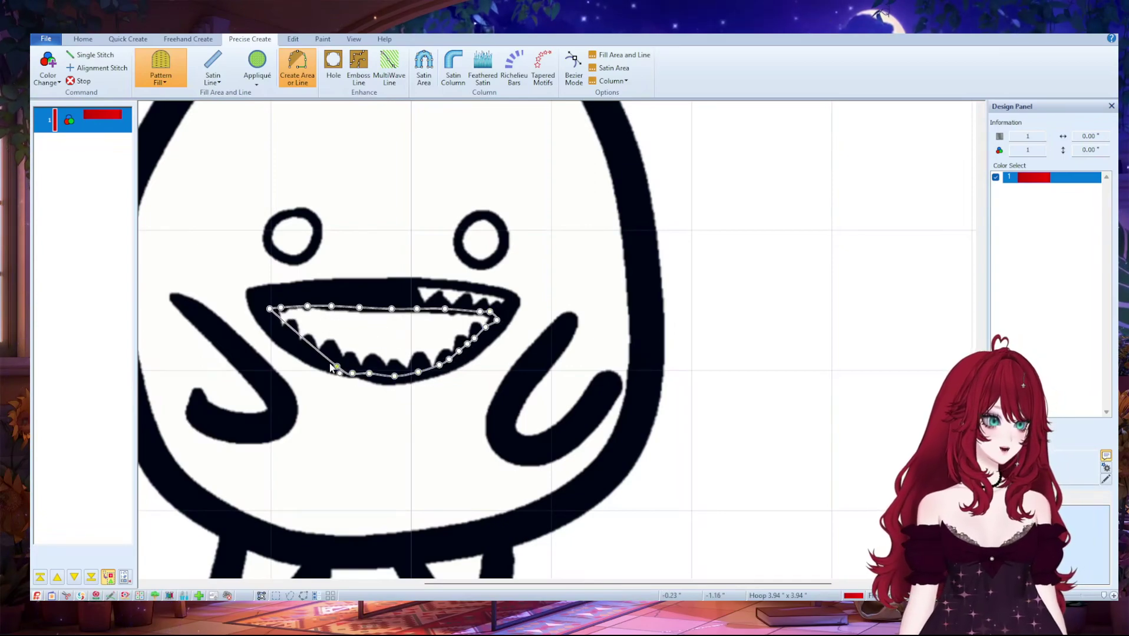
click(310, 354)
click(299, 345)
click(284, 332)
click(280, 327)
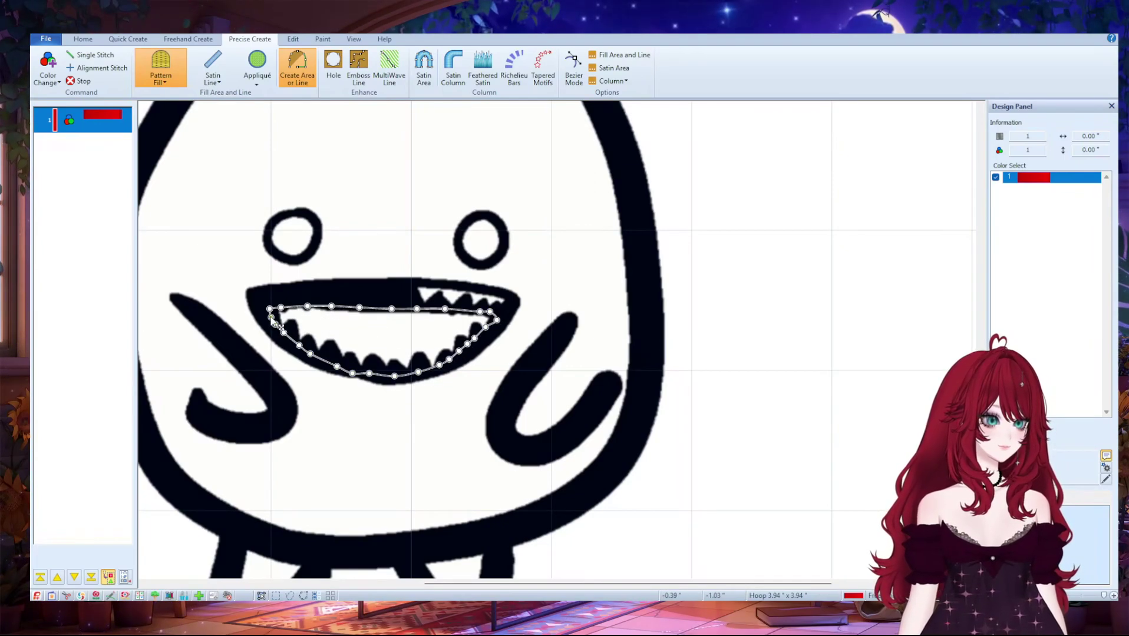
double_click(271, 315)
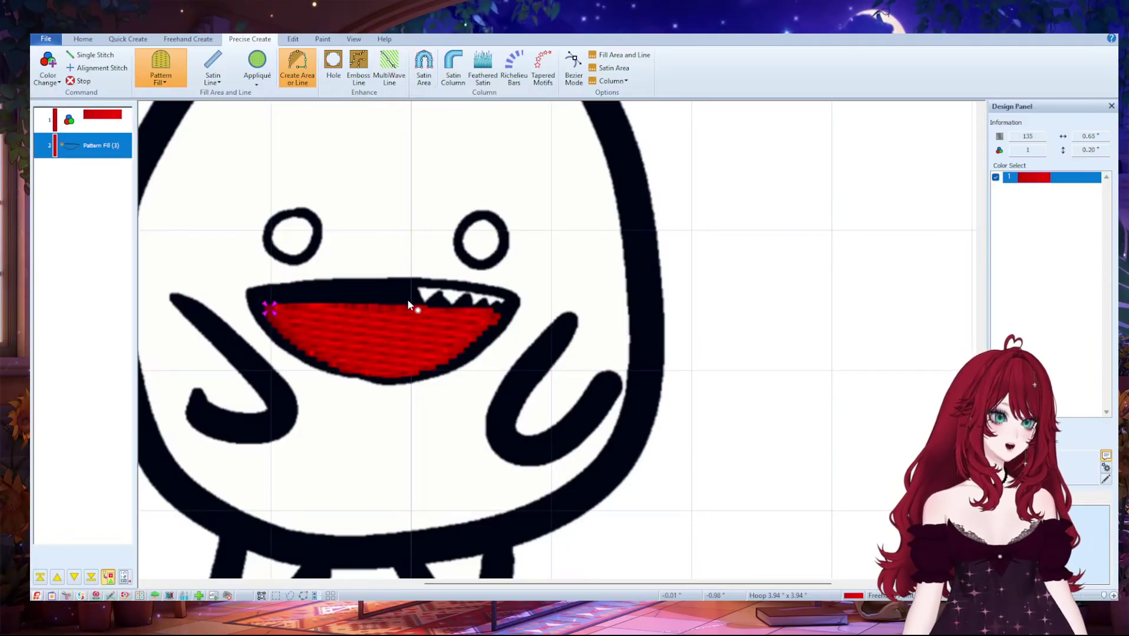
- Edit the red mouth fill's outline points to follow the drawn mouth's edges and corners, widening the fill to about 0.68 inches
click(83, 39)
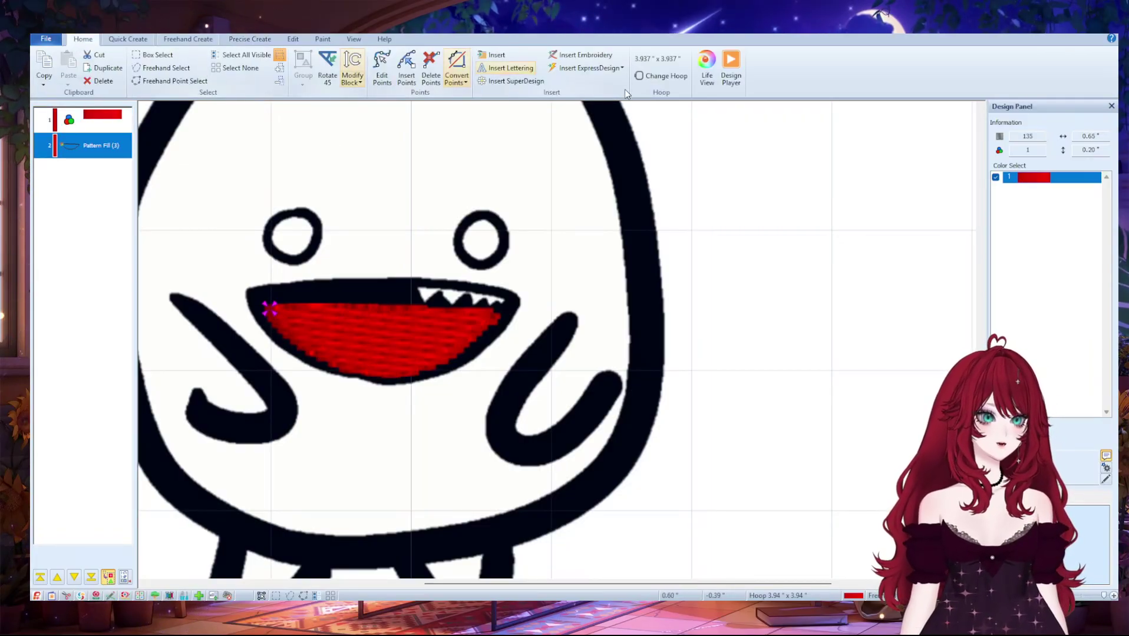
click(383, 74)
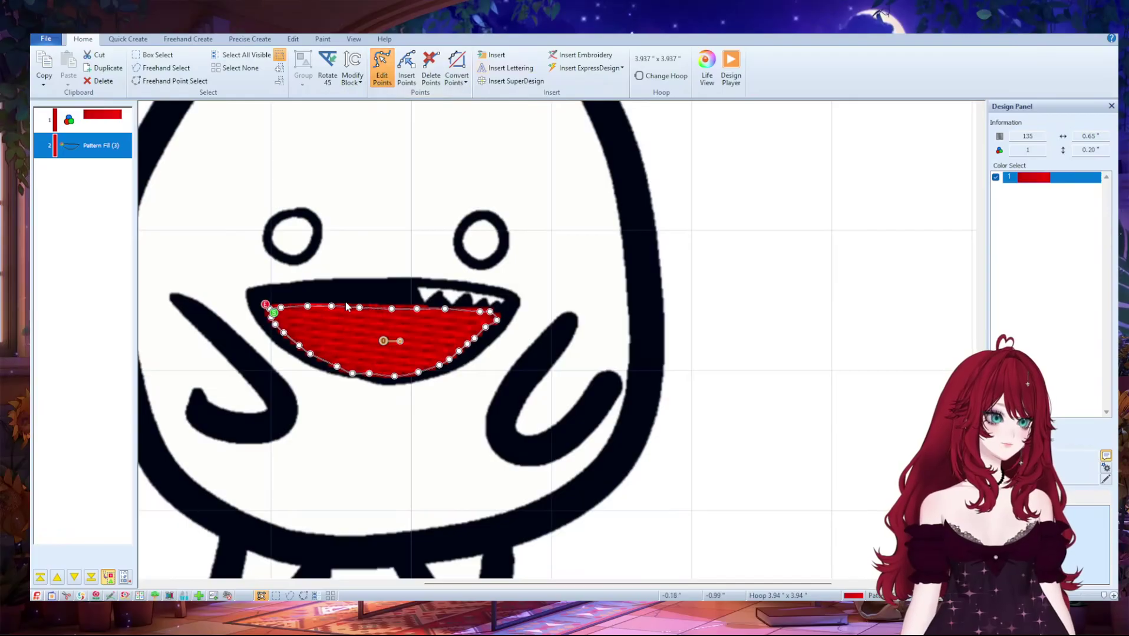
drag(360, 306, 504, 312)
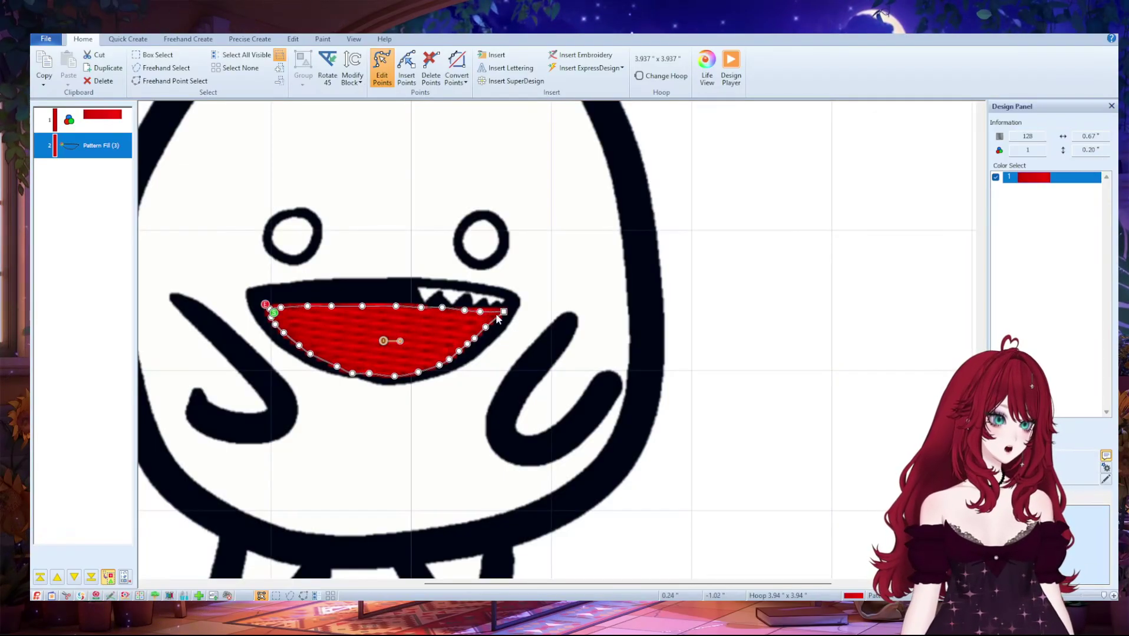
drag(438, 365, 435, 370)
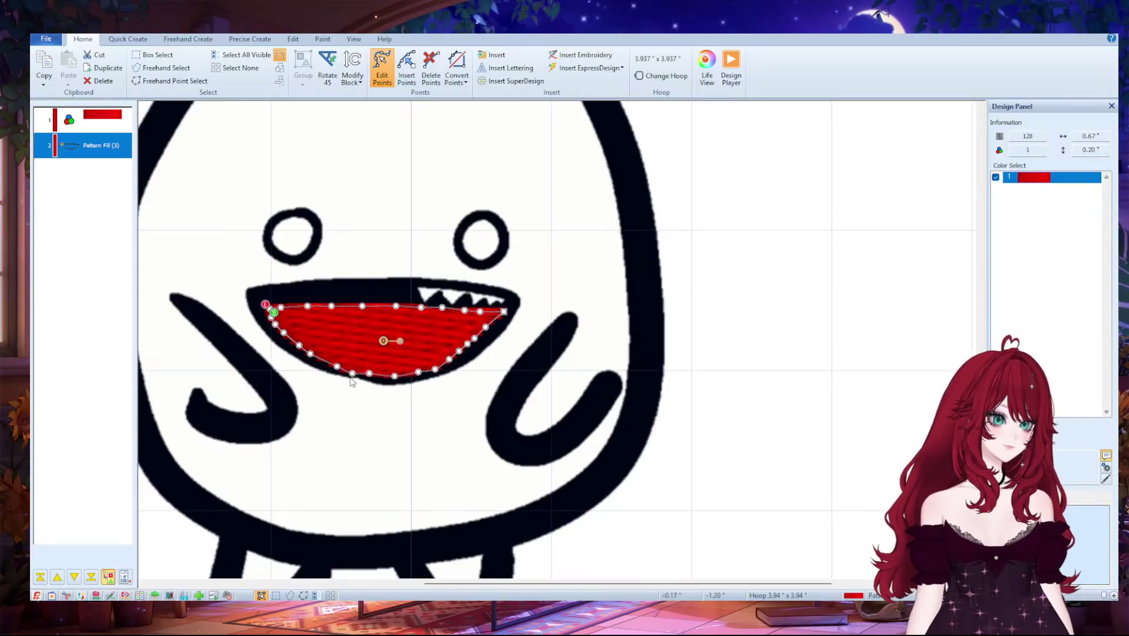
mouse_move(352, 373)
mouse_down()
mouse_move(328, 365)
mouse_move(371, 375)
mouse_move(348, 371)
mouse_up()
drag(418, 373, 415, 375)
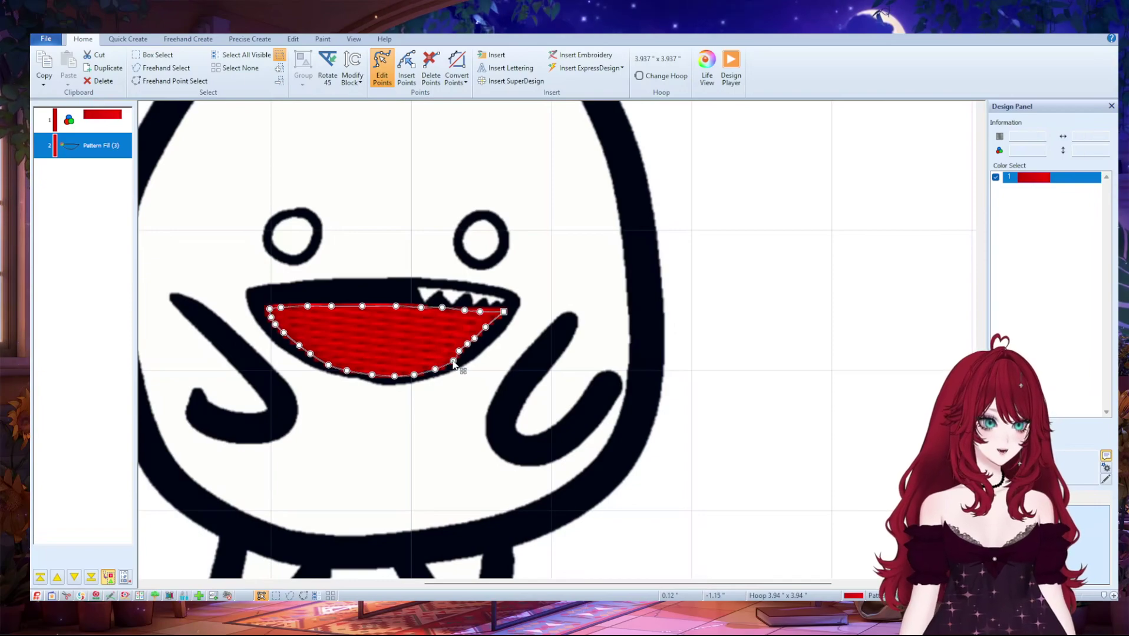
drag(449, 359, 484, 340)
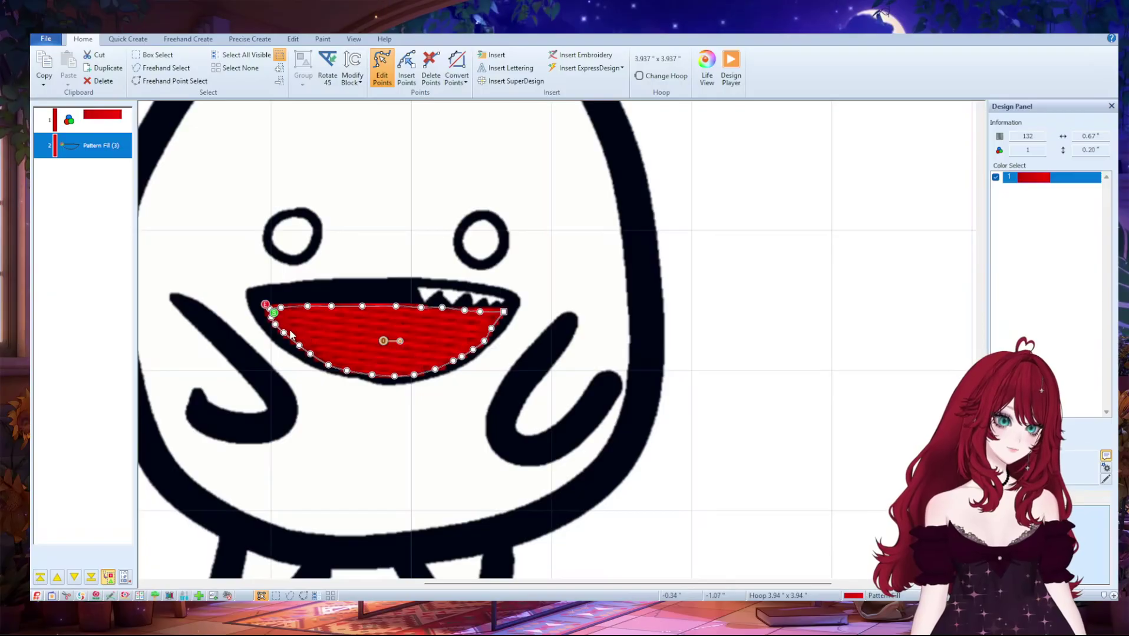
drag(265, 306, 263, 306)
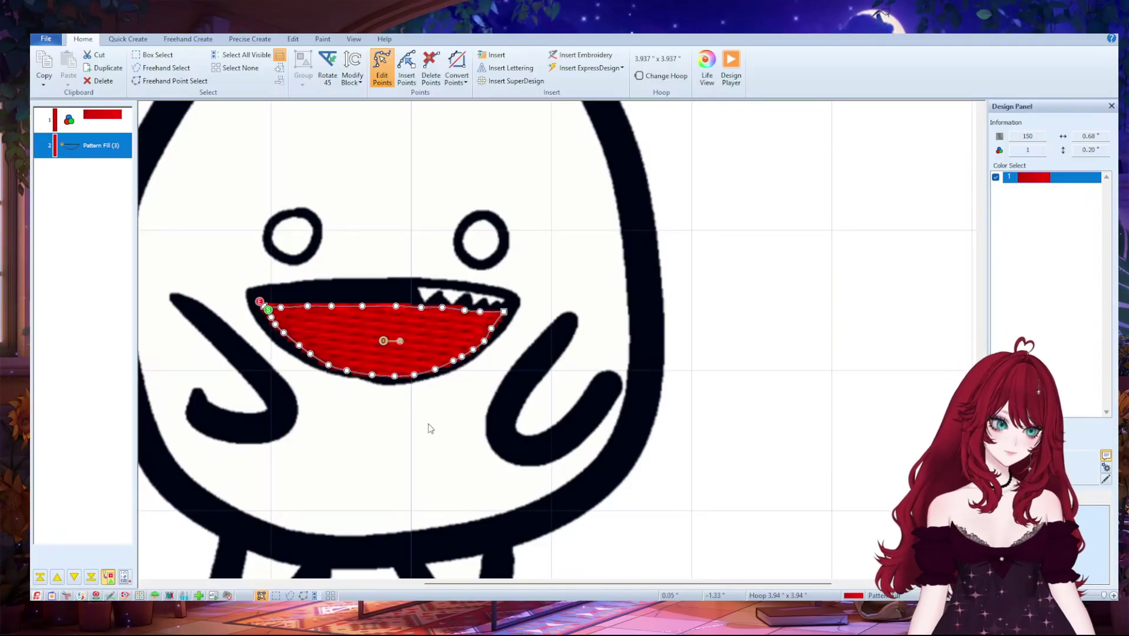
- Insert a white color change after the red mouth fill
click(88, 119)
click(98, 147)
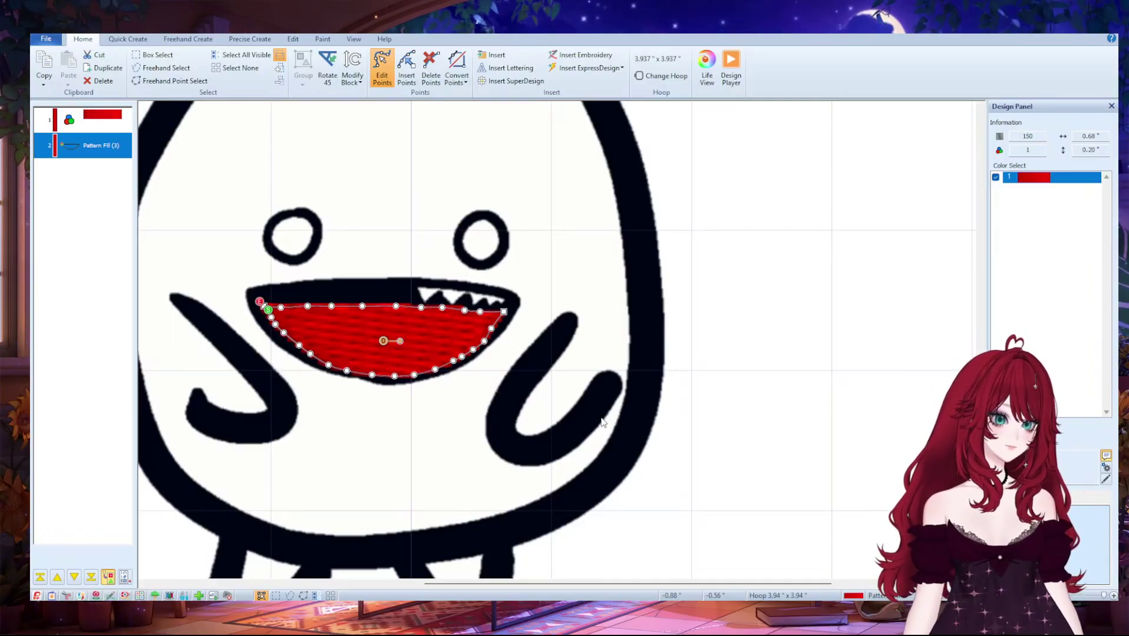
click(264, 306)
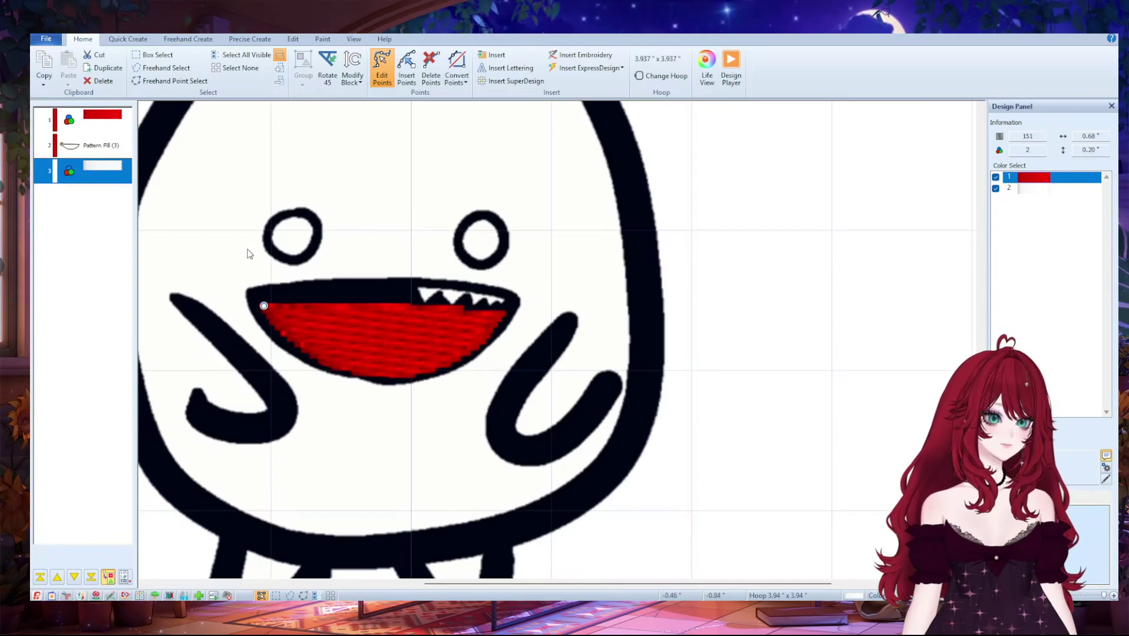
- Try tracing a short jagged row of white Pattern Fill teeth from the mouth's left corner with the precise Create Area or Line tool
click(238, 37)
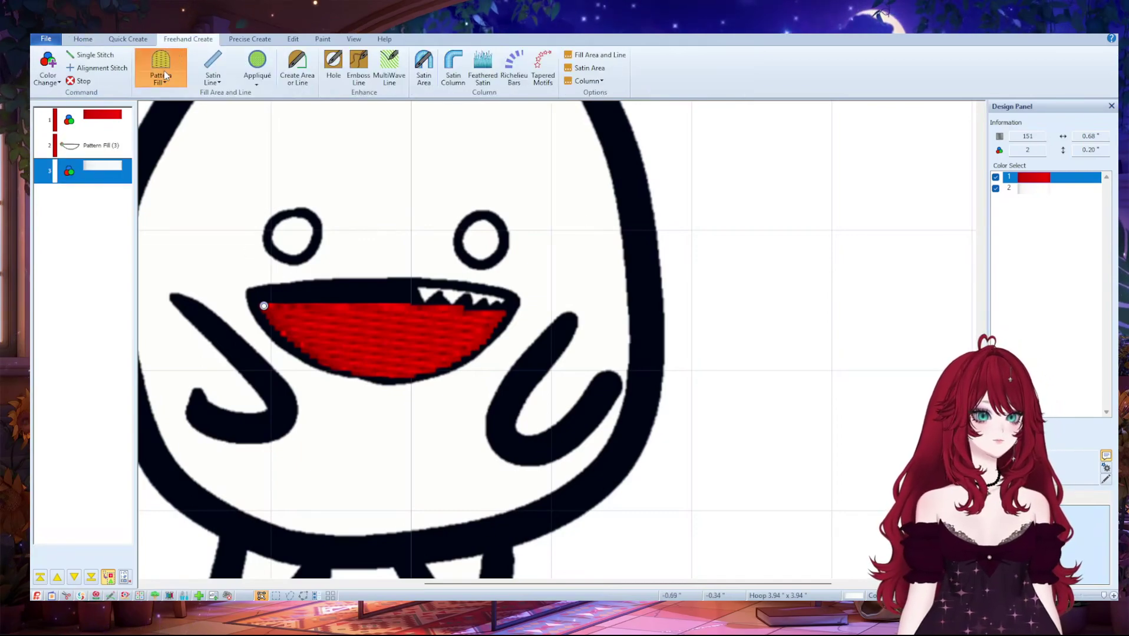
click(297, 68)
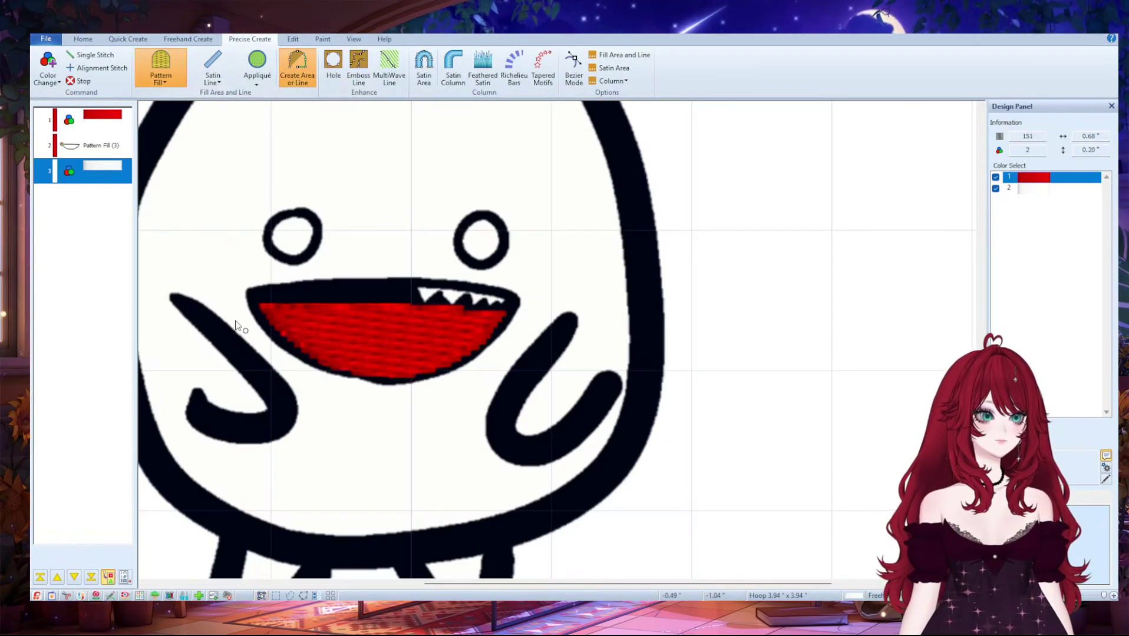
click(254, 296)
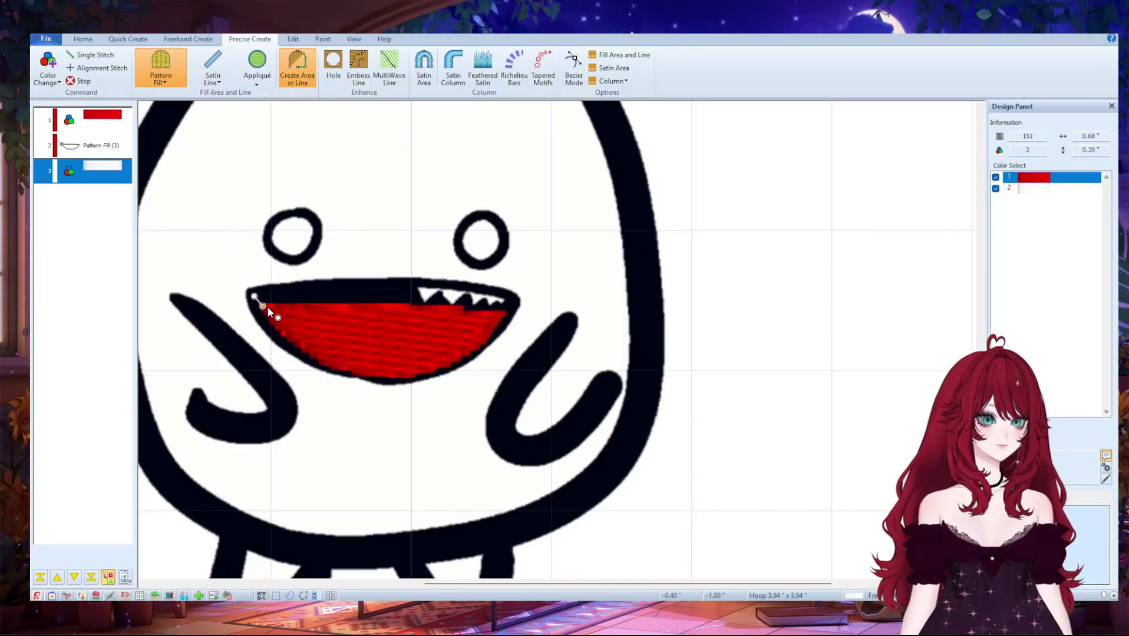
click(268, 301)
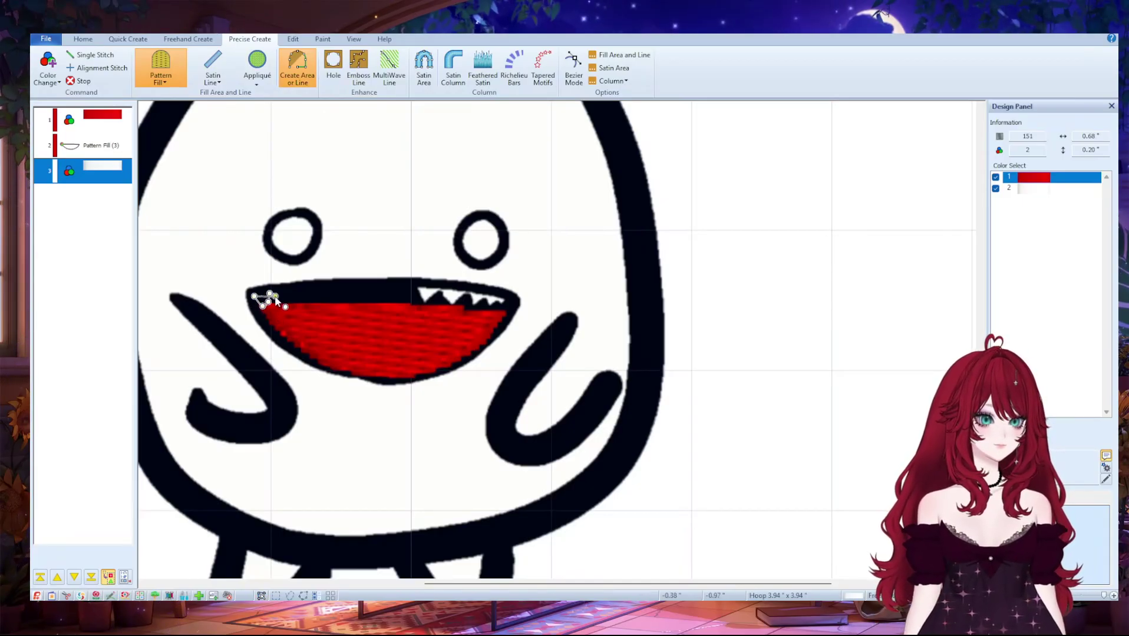
click(284, 305)
click(287, 296)
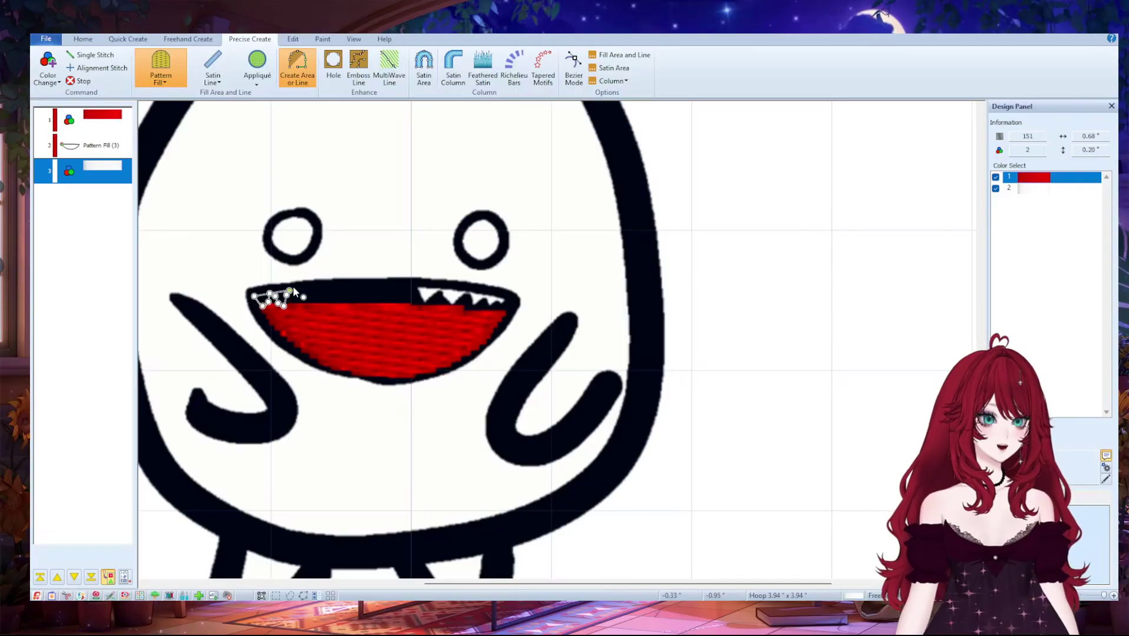
click(299, 301)
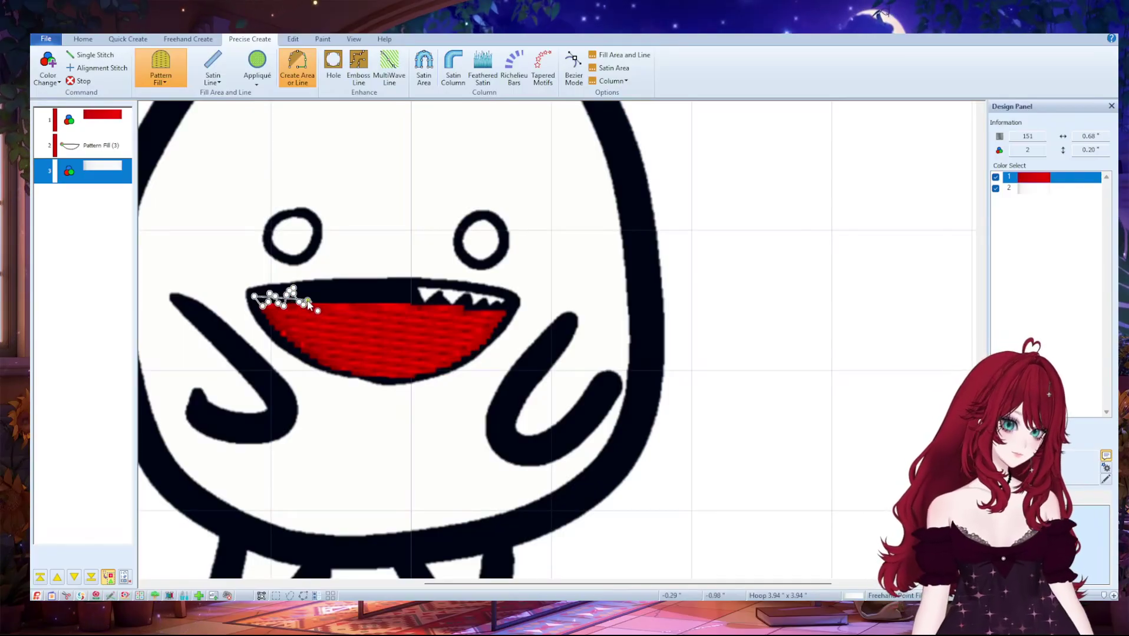
double_click(318, 298)
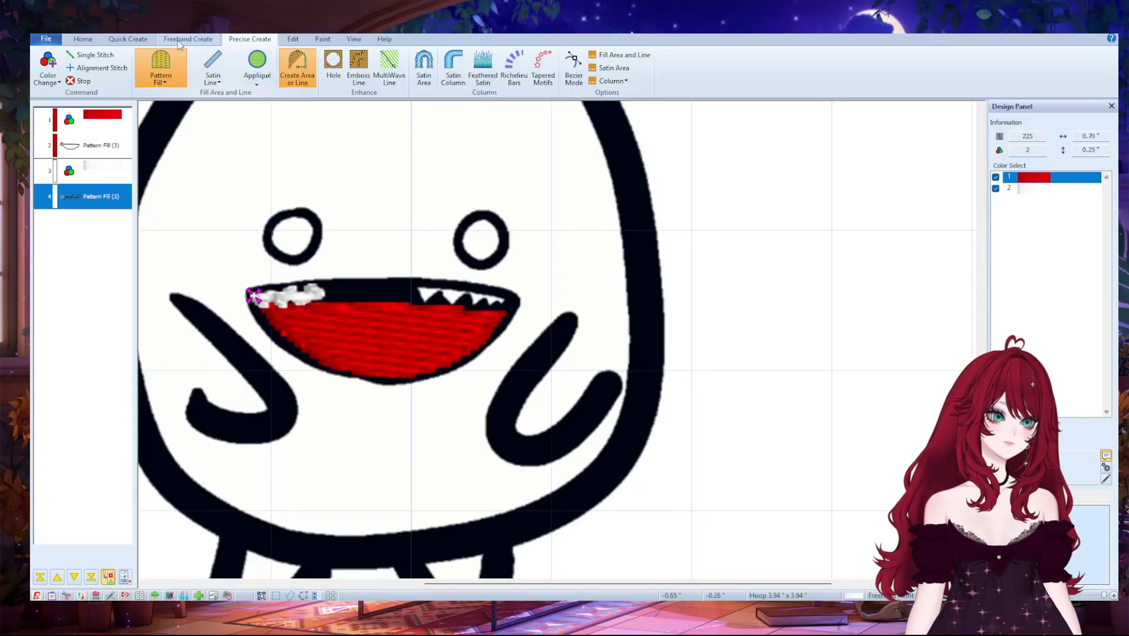
- Adjust an outline point of the short white teeth fill, and delete the whole fill
click(82, 40)
click(382, 68)
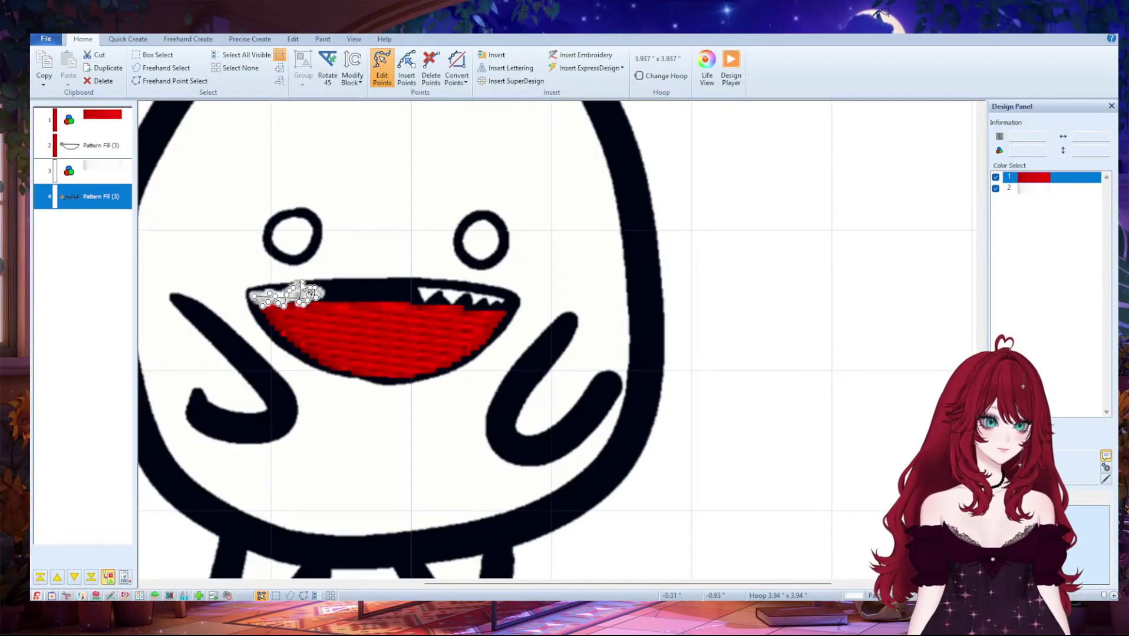
click(299, 298)
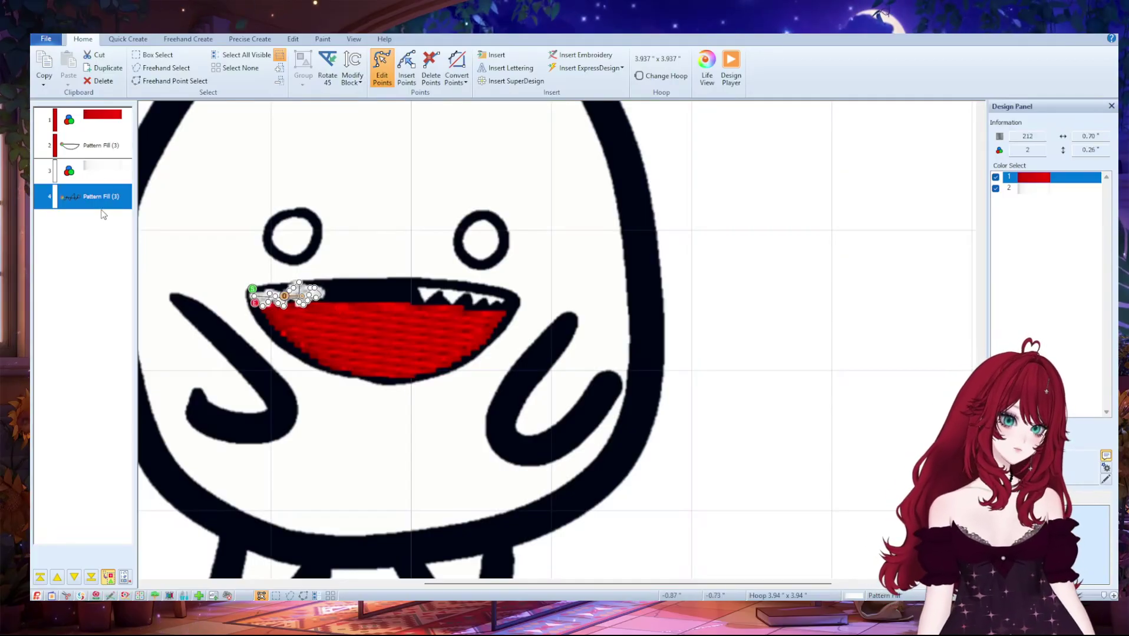
key(Delete)
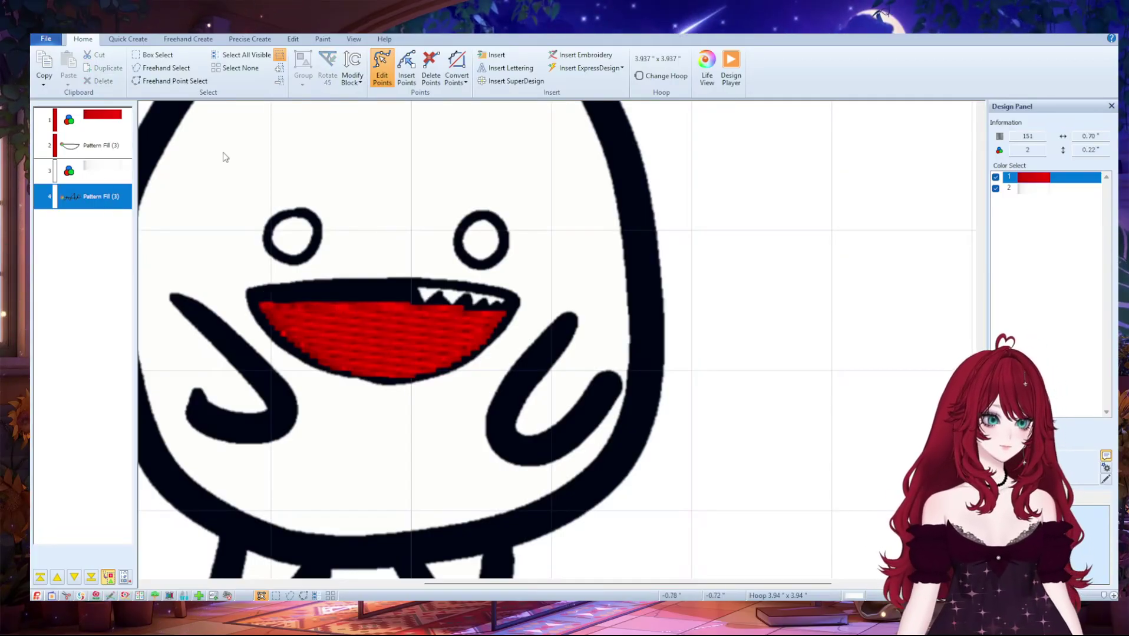
- Start a new white Pattern Fill with precise Create Area or Line, tracing the teeth's upper edge from the mouth's left corner to its right corner
click(250, 39)
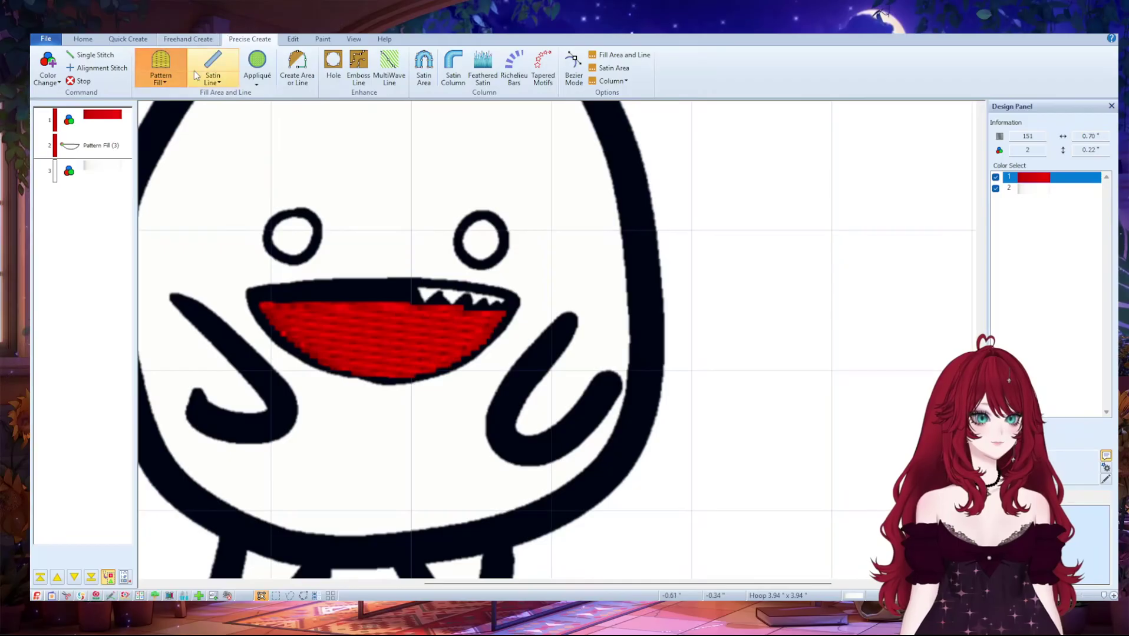
click(298, 66)
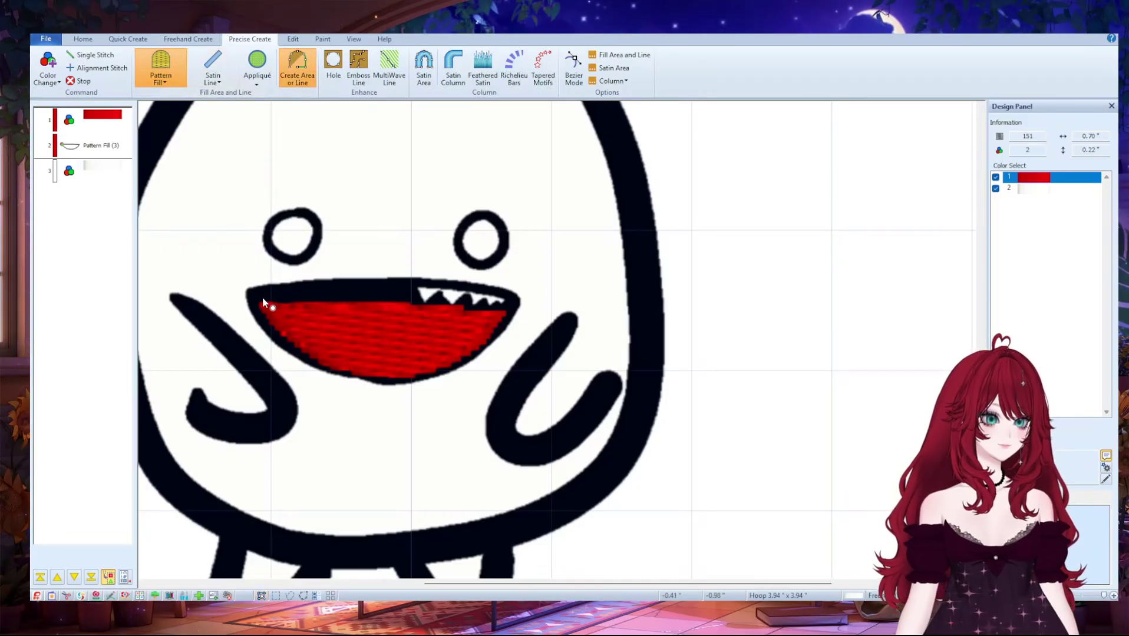
click(287, 292)
click(317, 290)
click(342, 289)
click(384, 288)
click(408, 288)
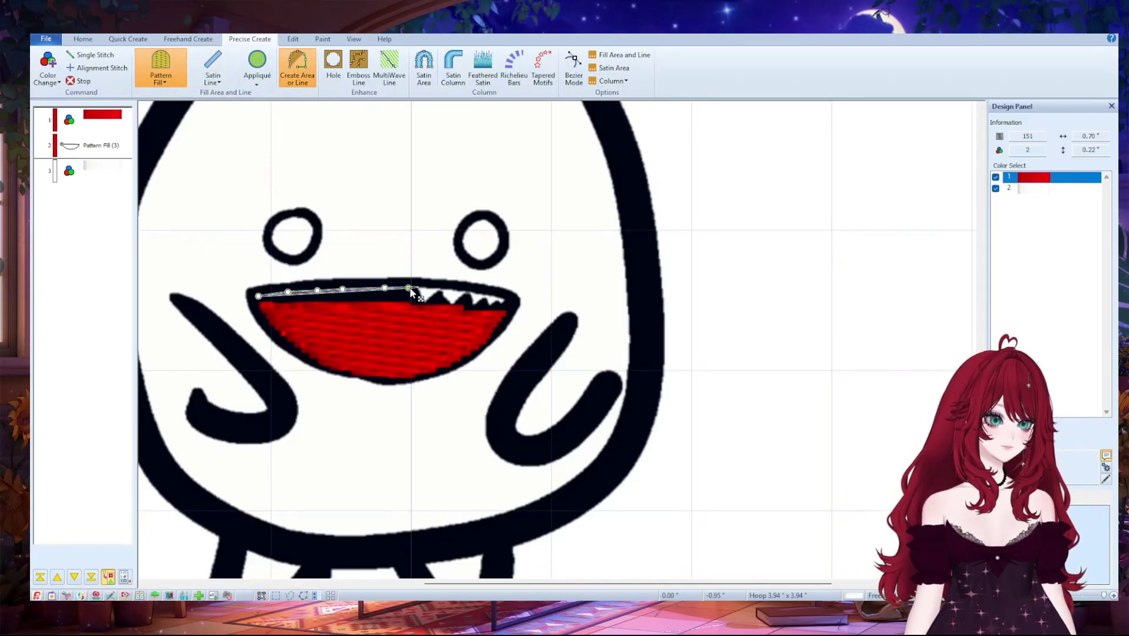
click(456, 289)
click(474, 292)
click(493, 293)
click(503, 297)
click(509, 301)
- Continue the teeth outline from the mouth's right corner to its middle, zigzagging along the lower edge to form pointed teeth
click(501, 307)
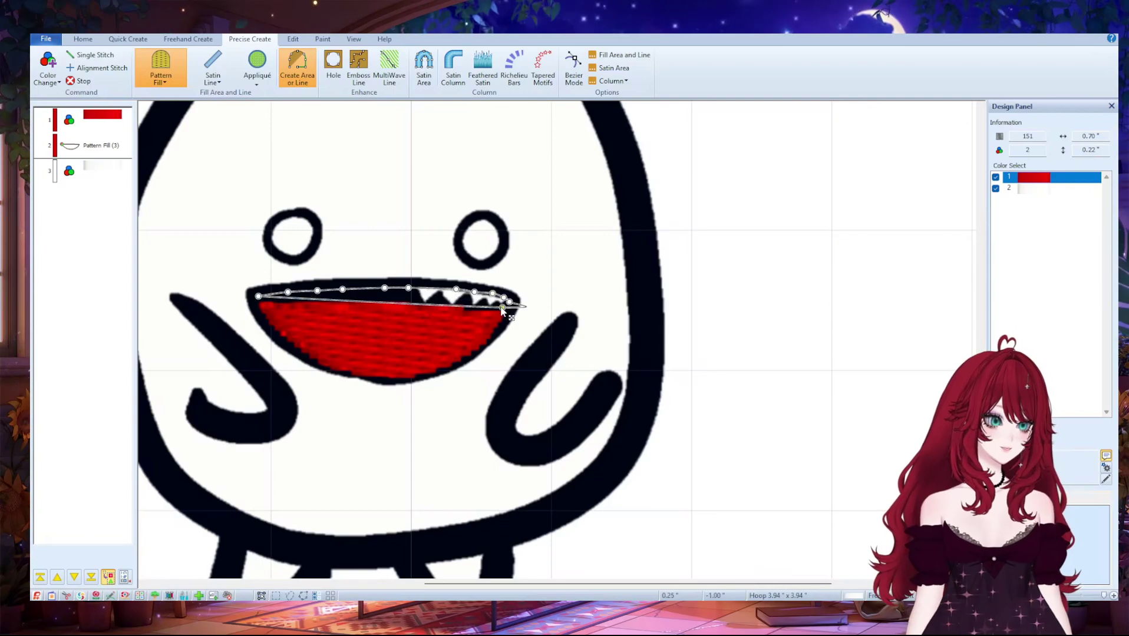
click(494, 309)
click(491, 314)
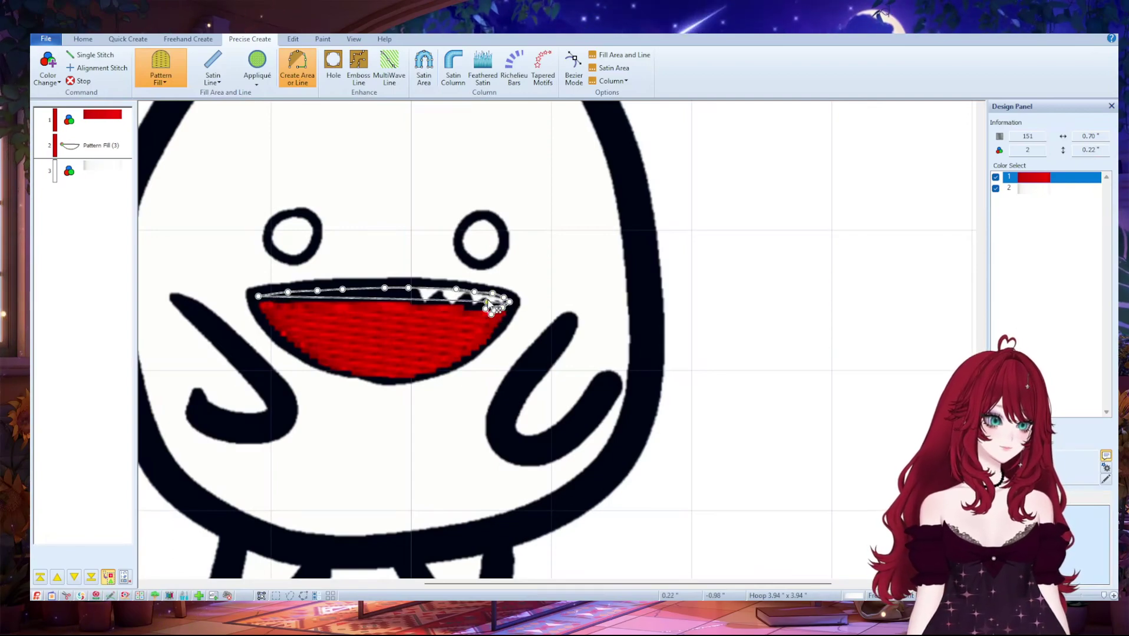
click(486, 300)
click(476, 301)
click(473, 312)
click(467, 316)
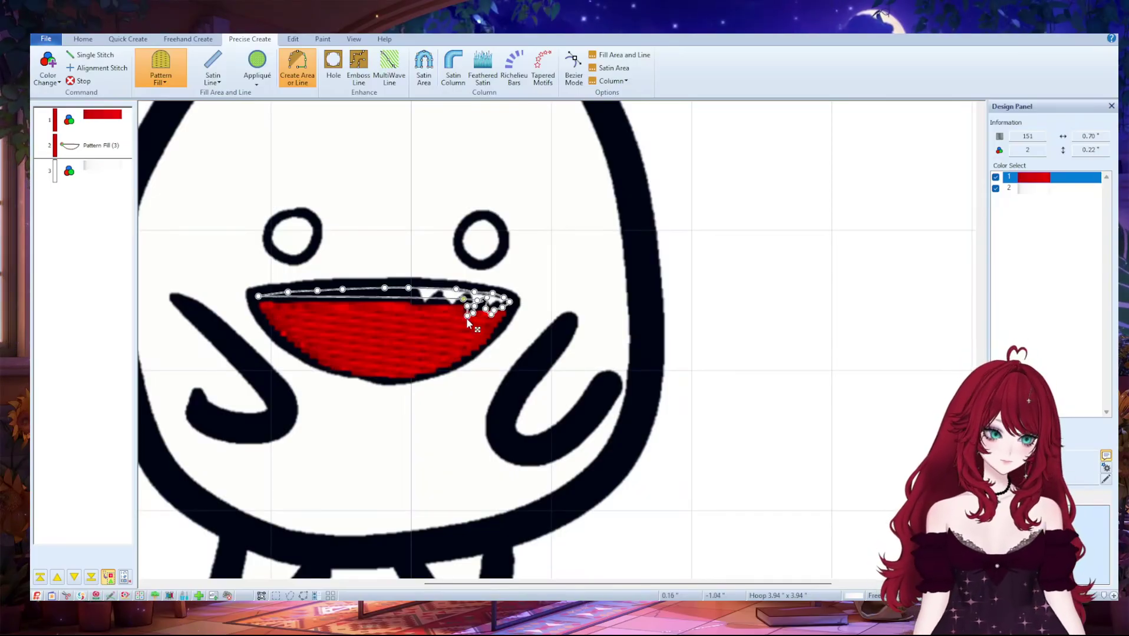
click(458, 308)
click(449, 315)
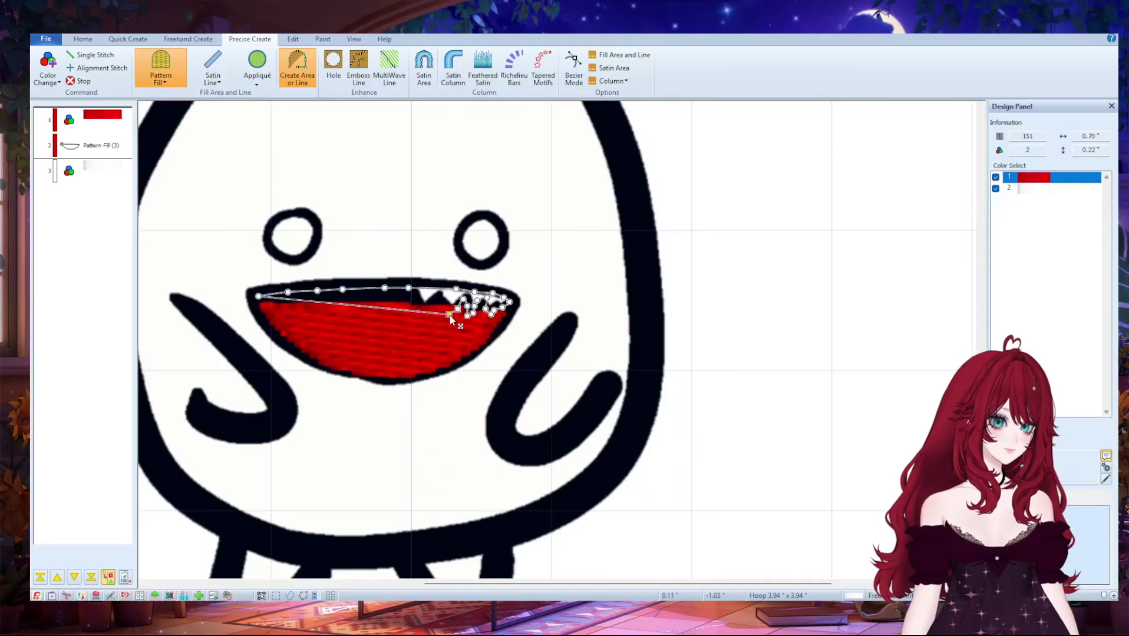
click(445, 297)
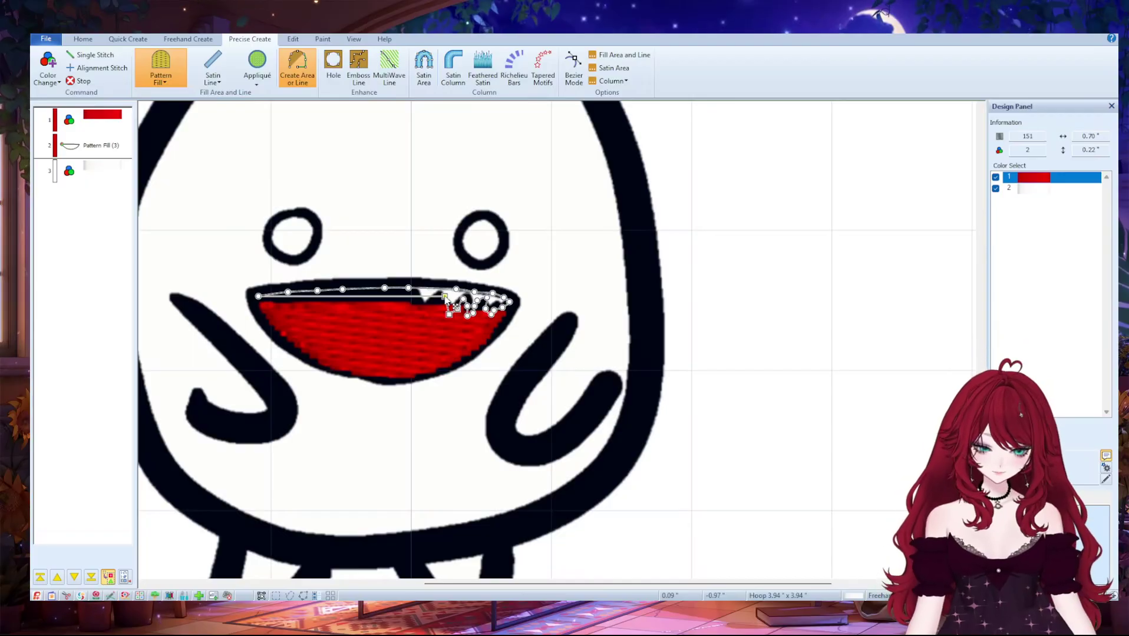
click(439, 308)
click(434, 312)
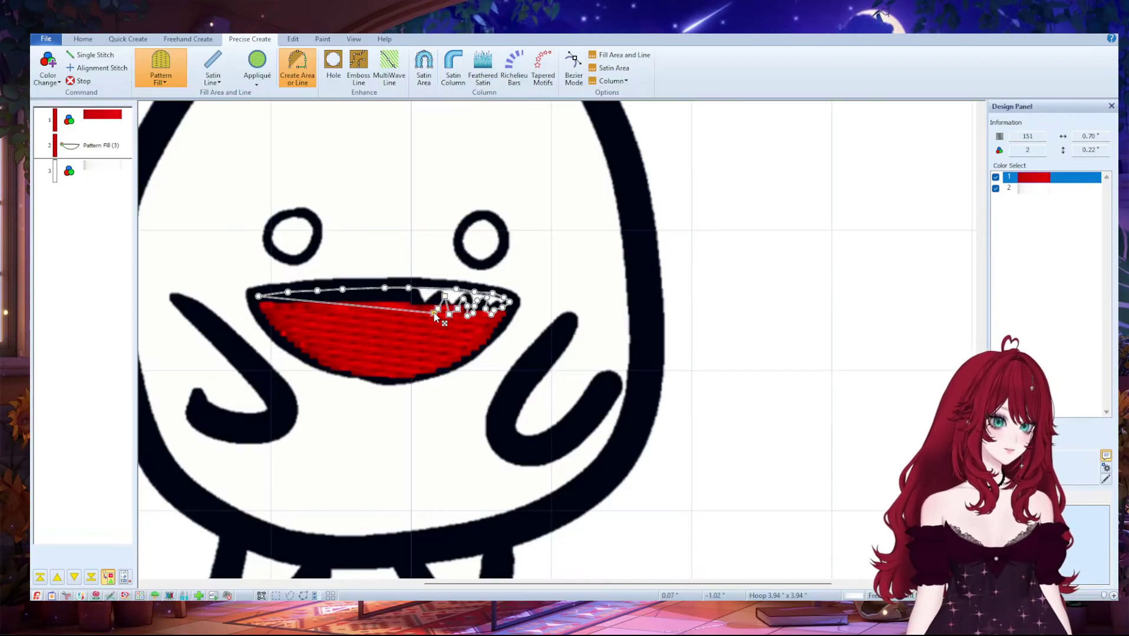
click(425, 296)
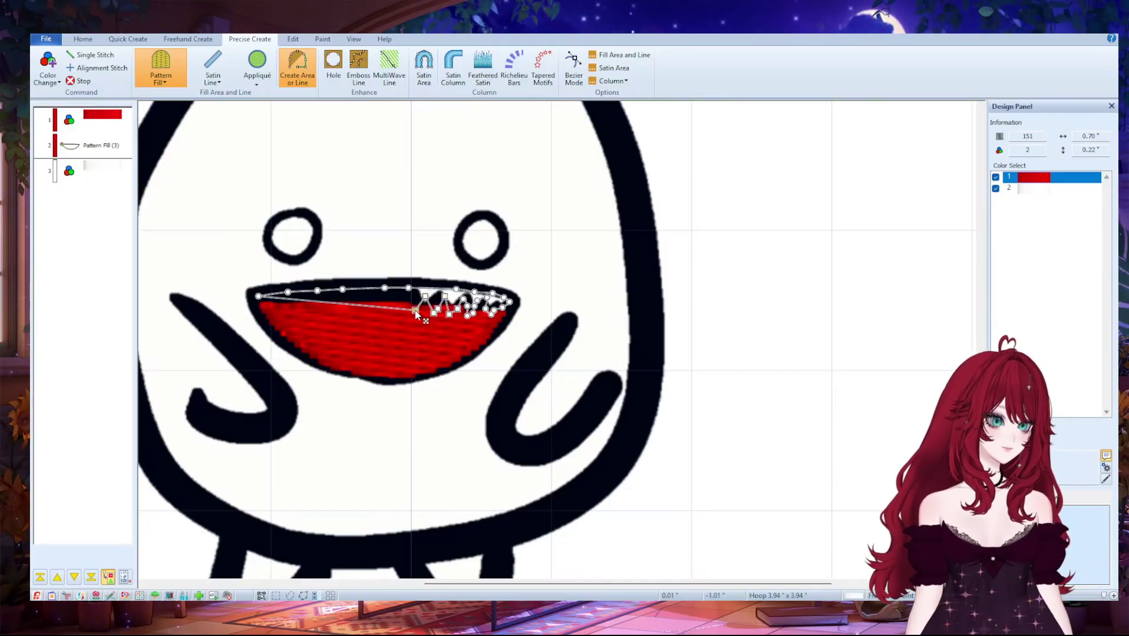
click(423, 313)
click(416, 308)
- Zigzag the teeth outline from the mouth's middle back to its left corner, and complete the white Pattern Fill
click(400, 311)
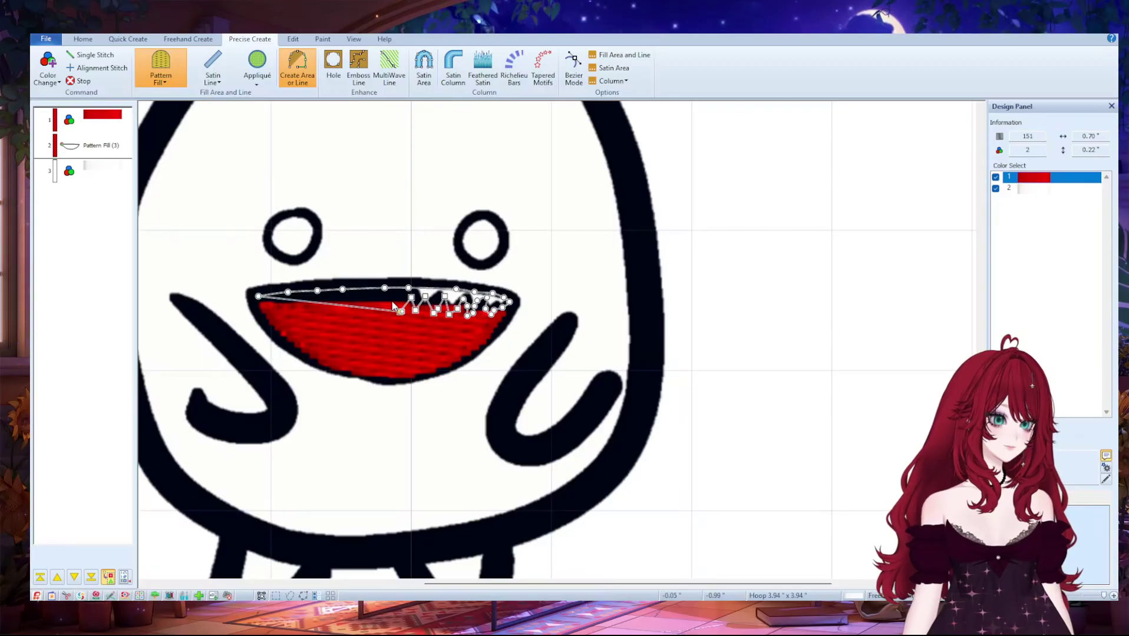
click(391, 299)
click(382, 312)
click(368, 297)
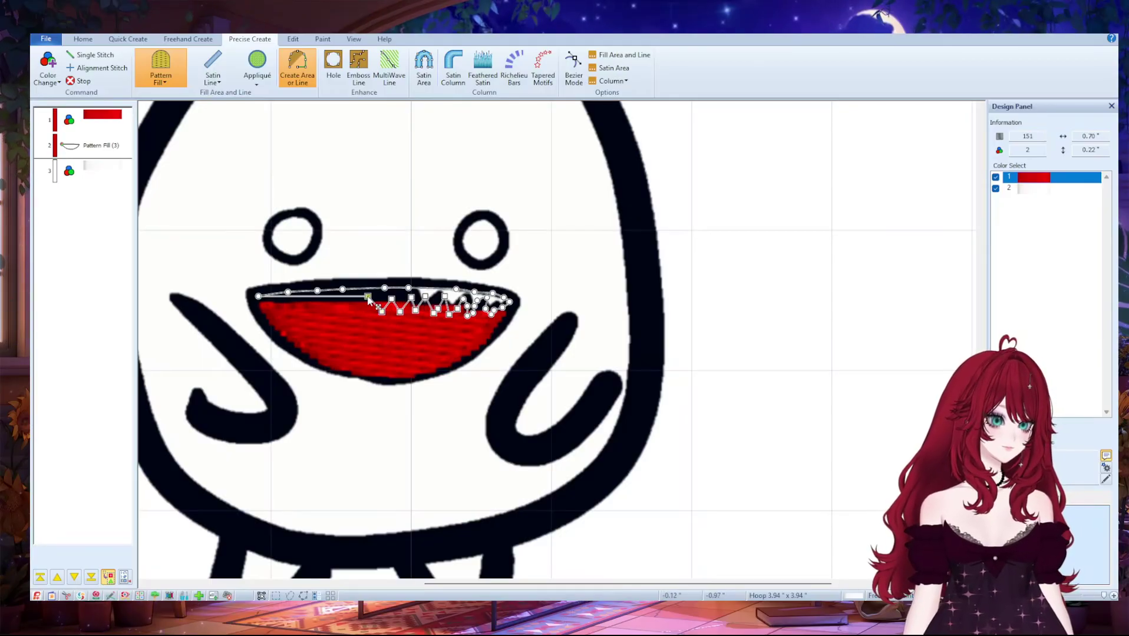
click(363, 308)
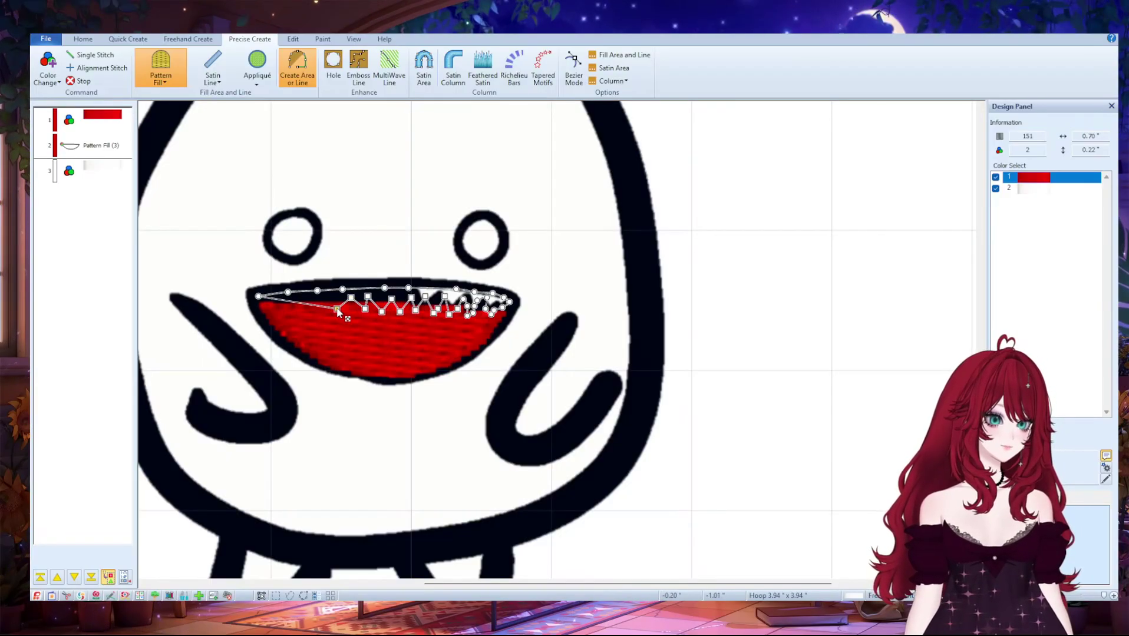
click(328, 299)
click(320, 311)
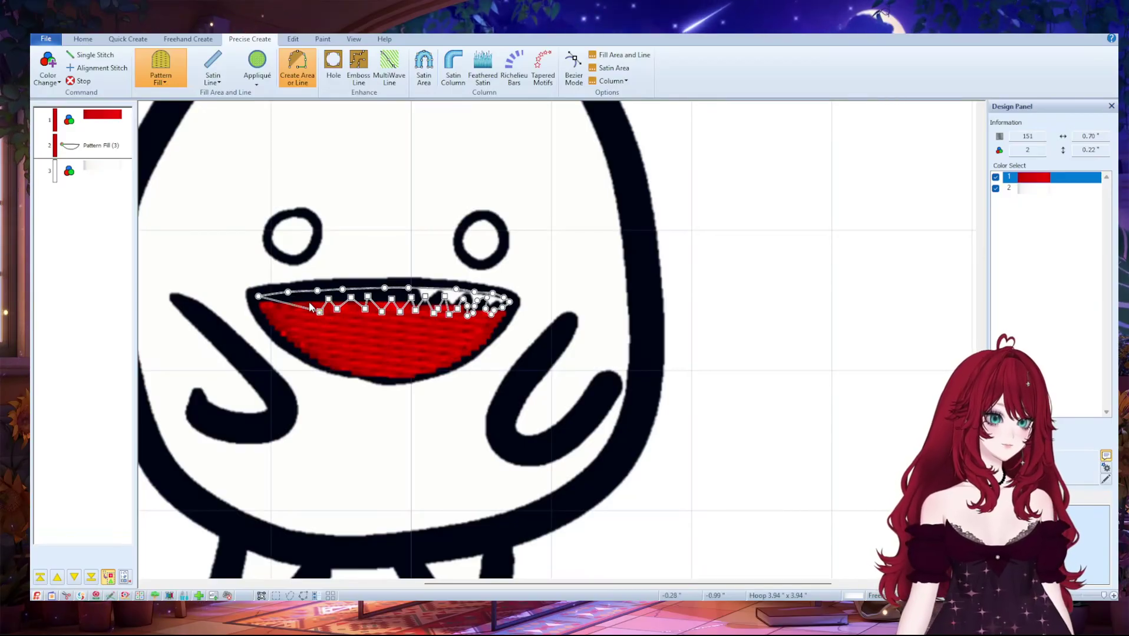
click(309, 302)
click(299, 311)
click(285, 299)
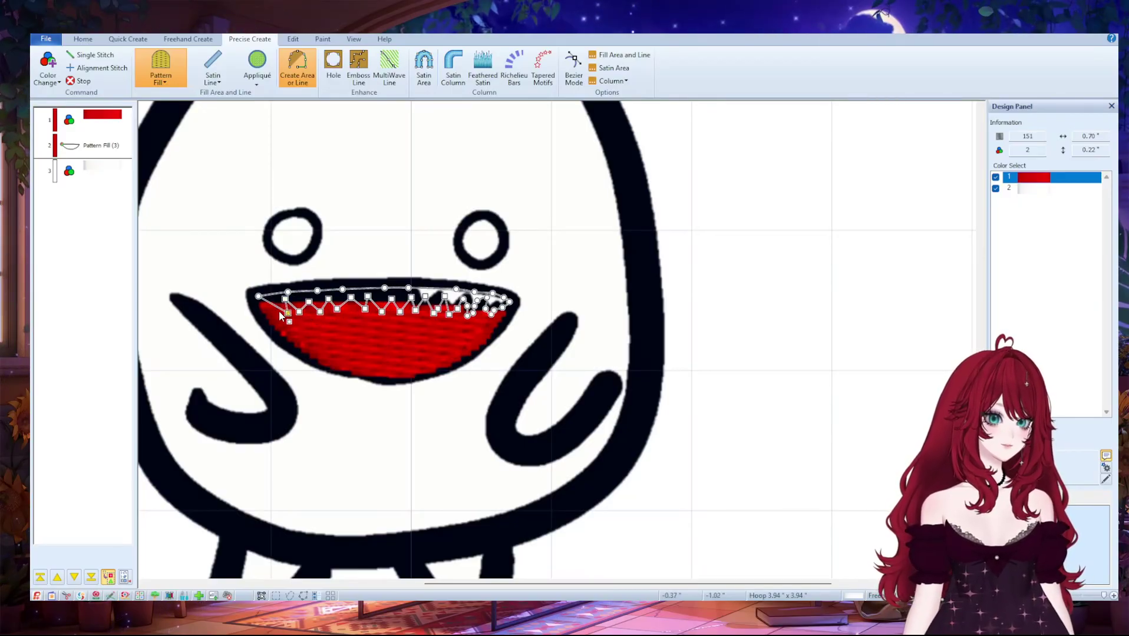
click(272, 304)
double_click(272, 303)
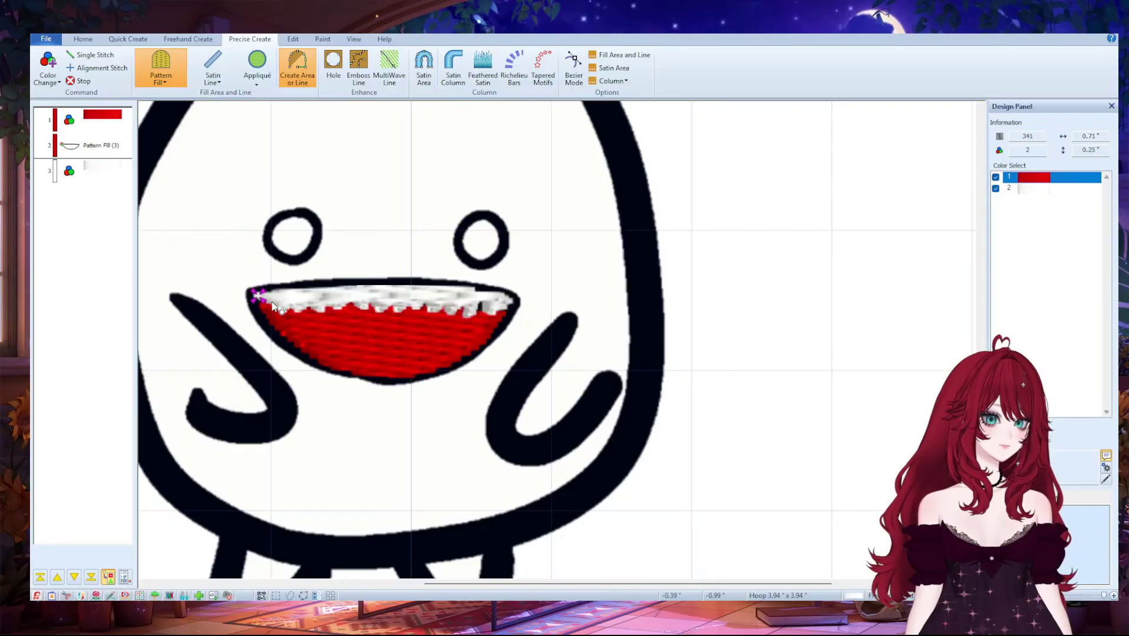
- Delete surplus outline points between the crowded teeth near the right end of the white fill
click(82, 39)
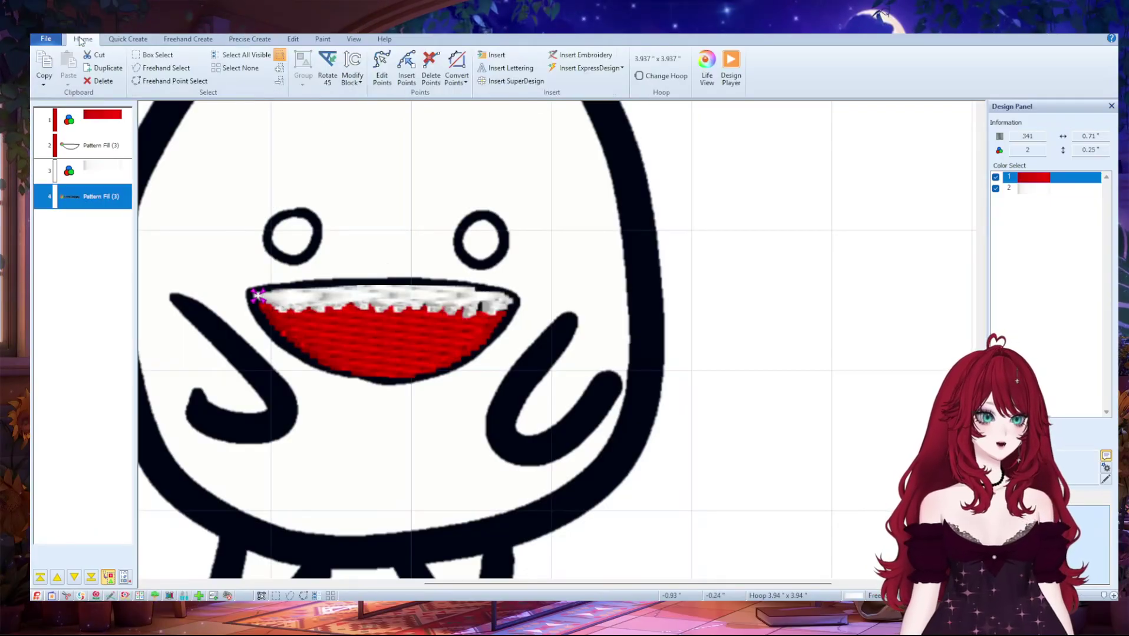
click(382, 68)
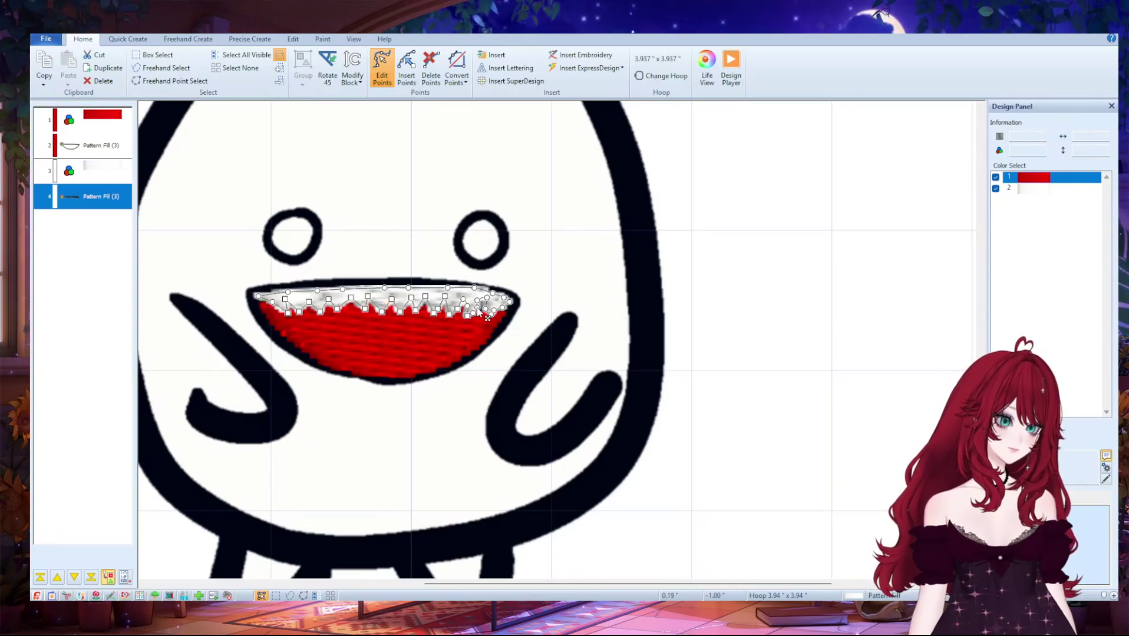
click(430, 67)
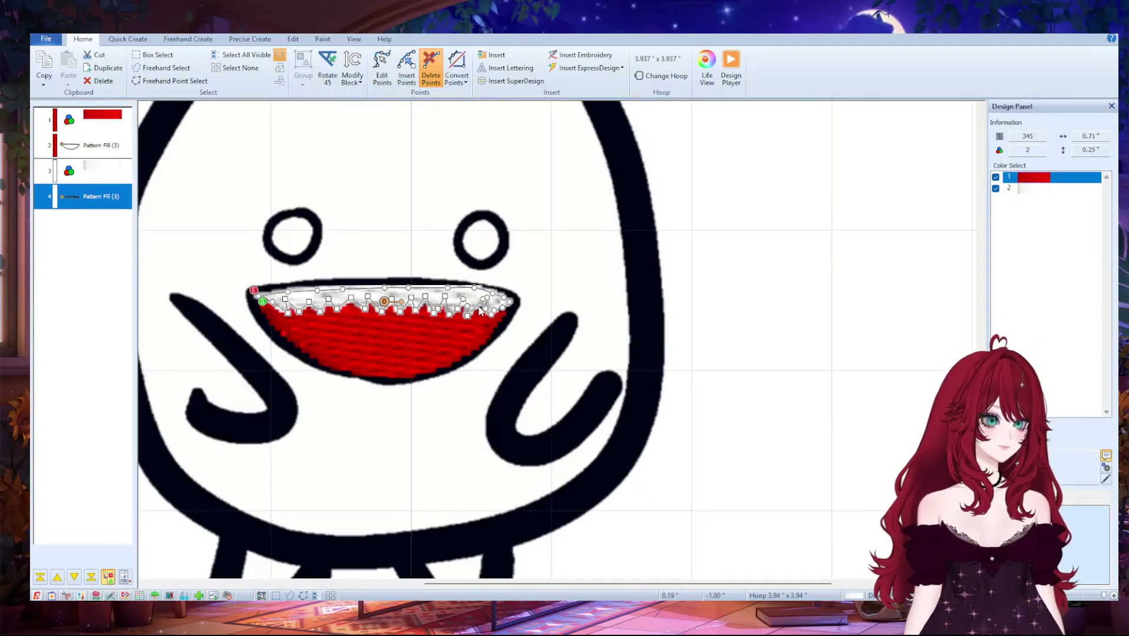
click(487, 301)
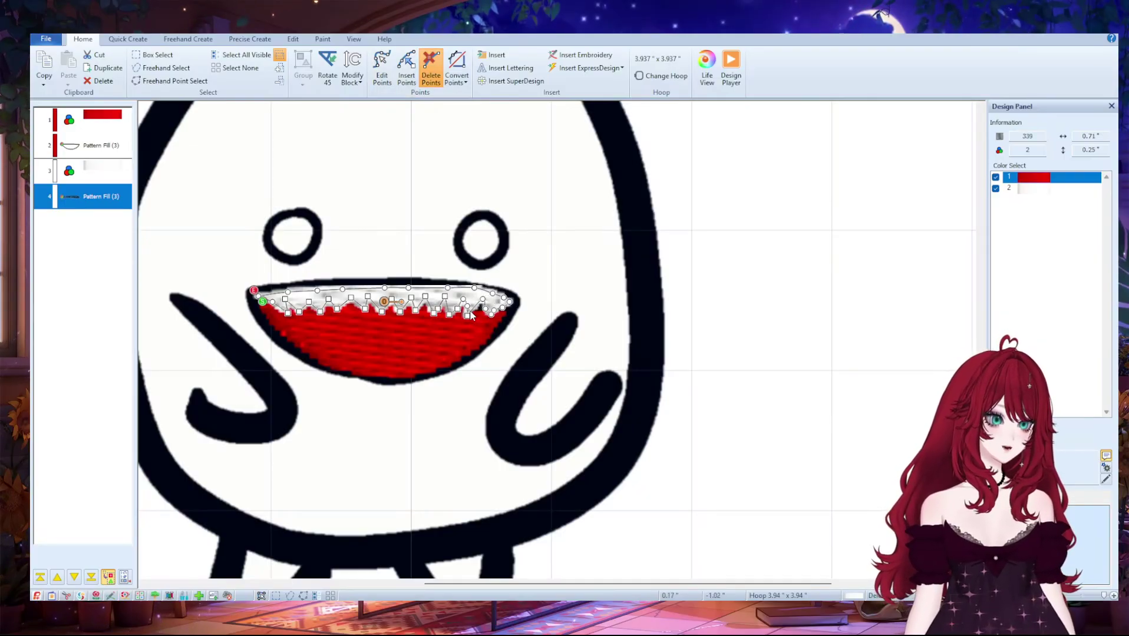
click(467, 312)
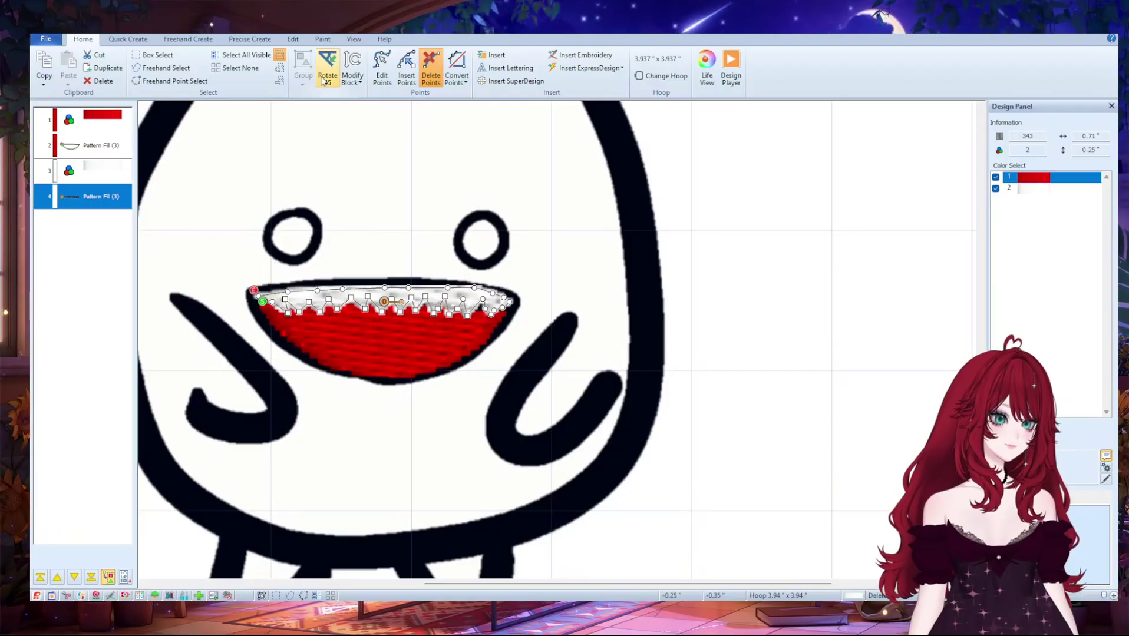
- Move the white fill's lower outline points to space out the right-hand teeth and lengthen the middle and left ones
click(386, 80)
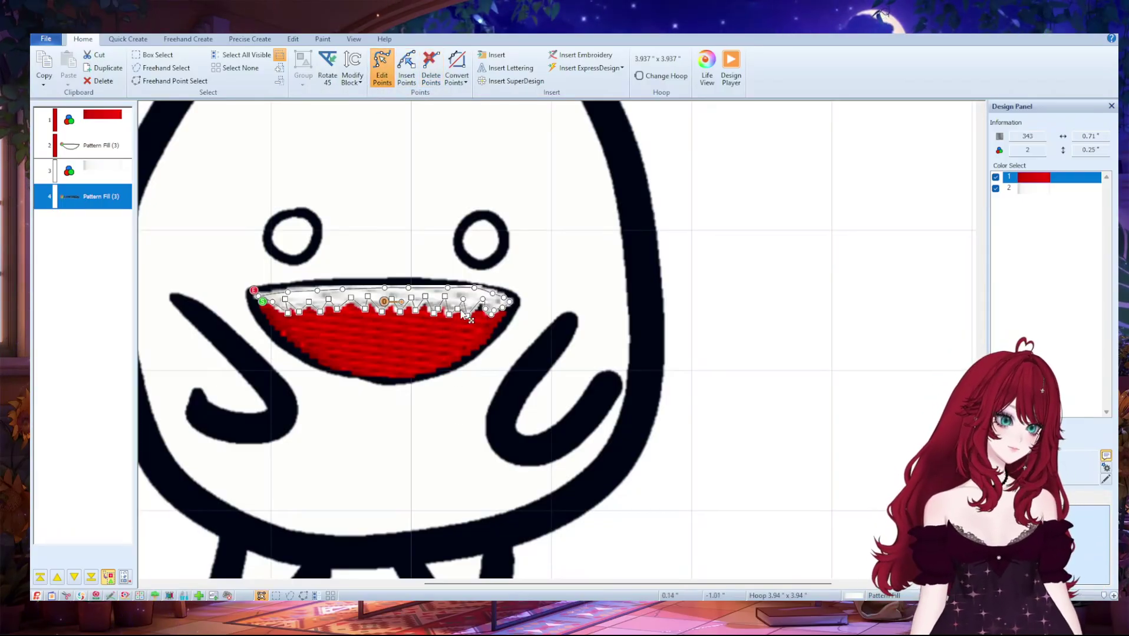
mouse_move(471, 320)
mouse_down()
mouse_move(475, 307)
mouse_move(492, 317)
mouse_up()
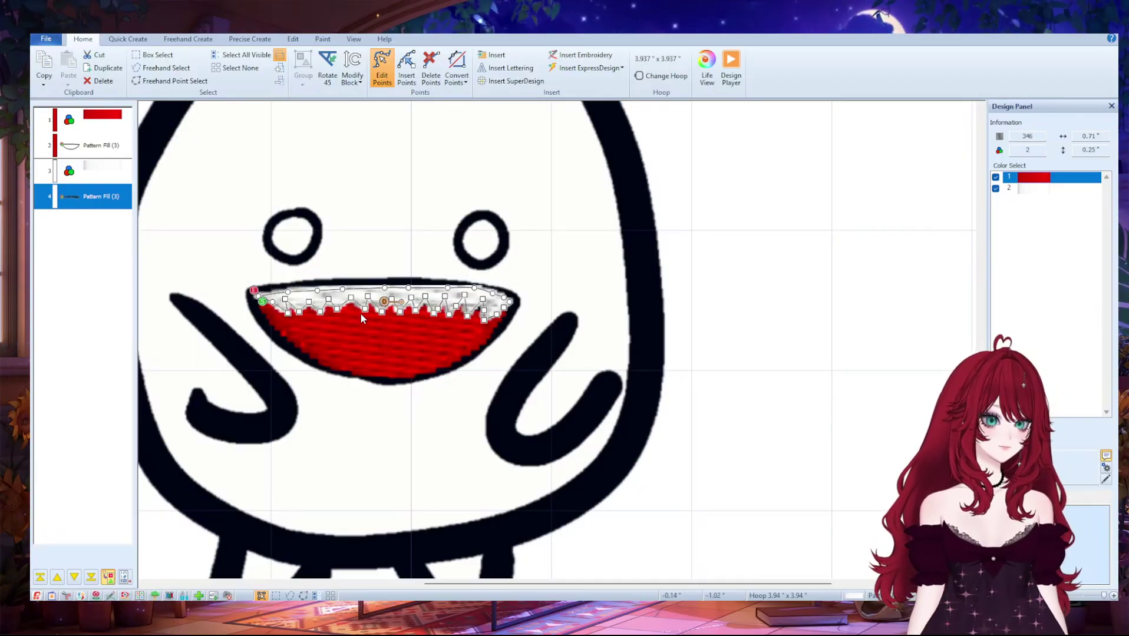
drag(336, 309, 339, 319)
drag(413, 311, 414, 316)
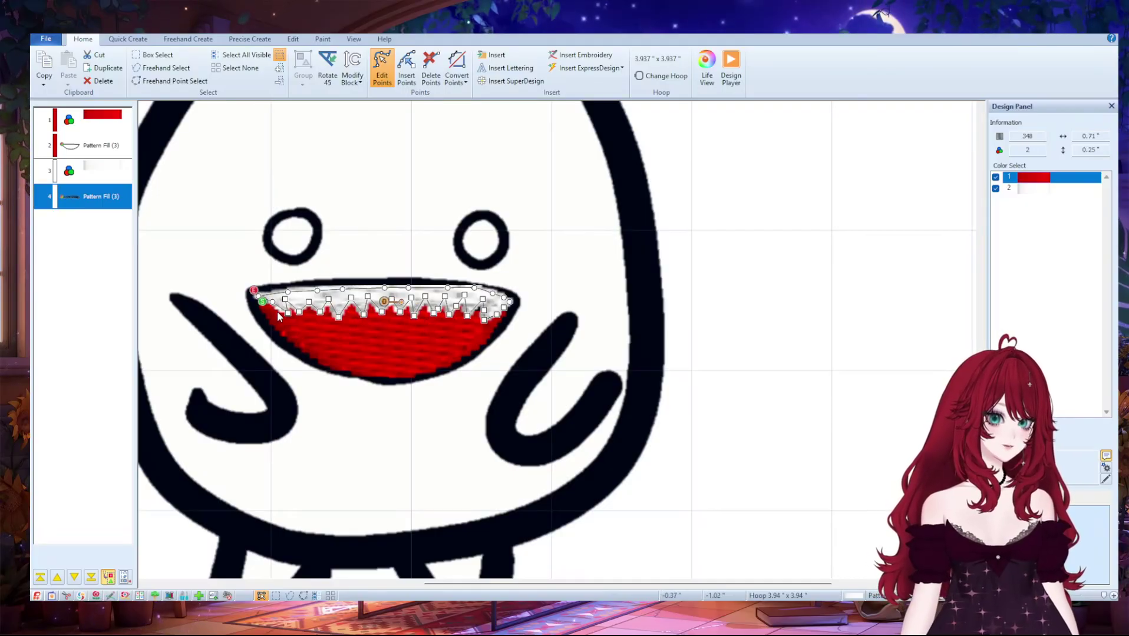
drag(272, 302, 281, 319)
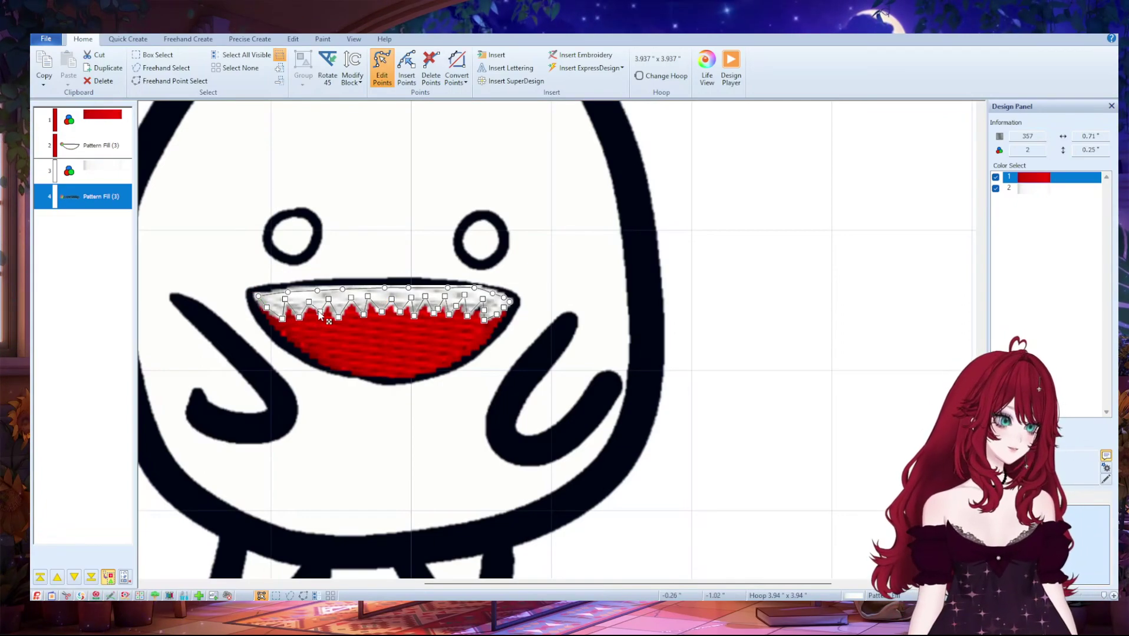
- Adjust the white teeth fill's outline, moving points along its upper edge and right end to follow the mouth's black outline
drag(320, 315, 384, 319)
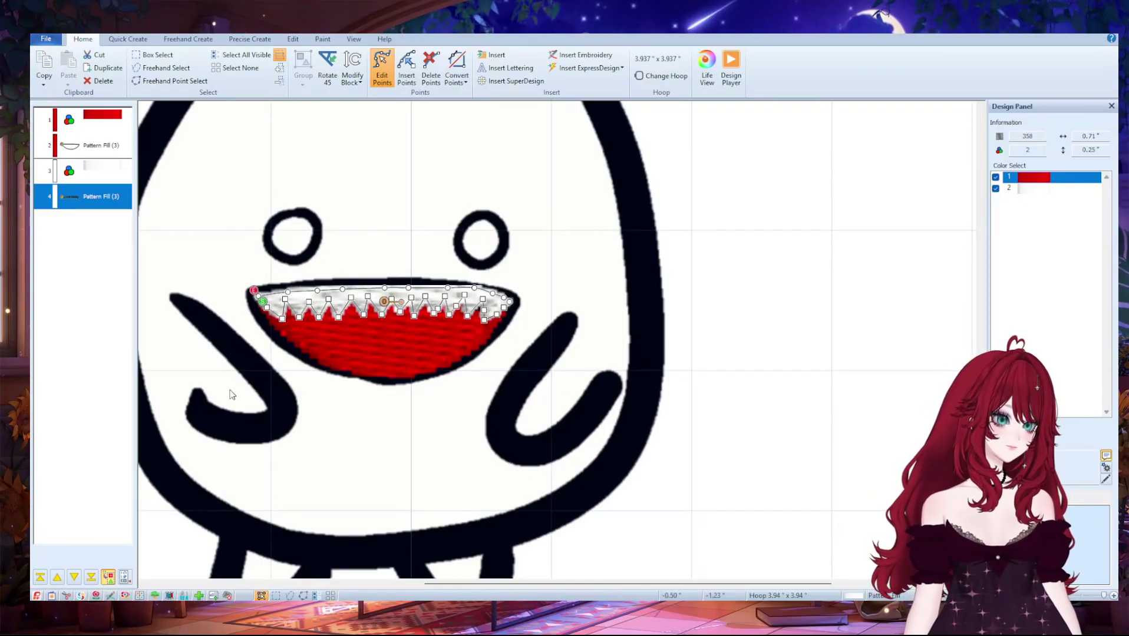
click(86, 174)
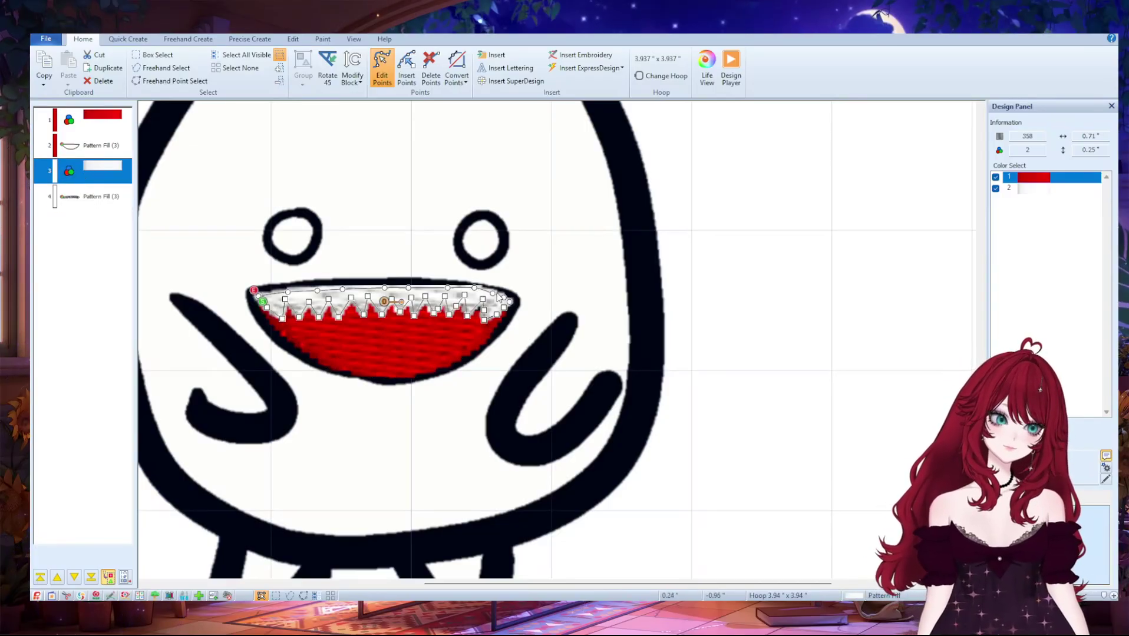
click(476, 290)
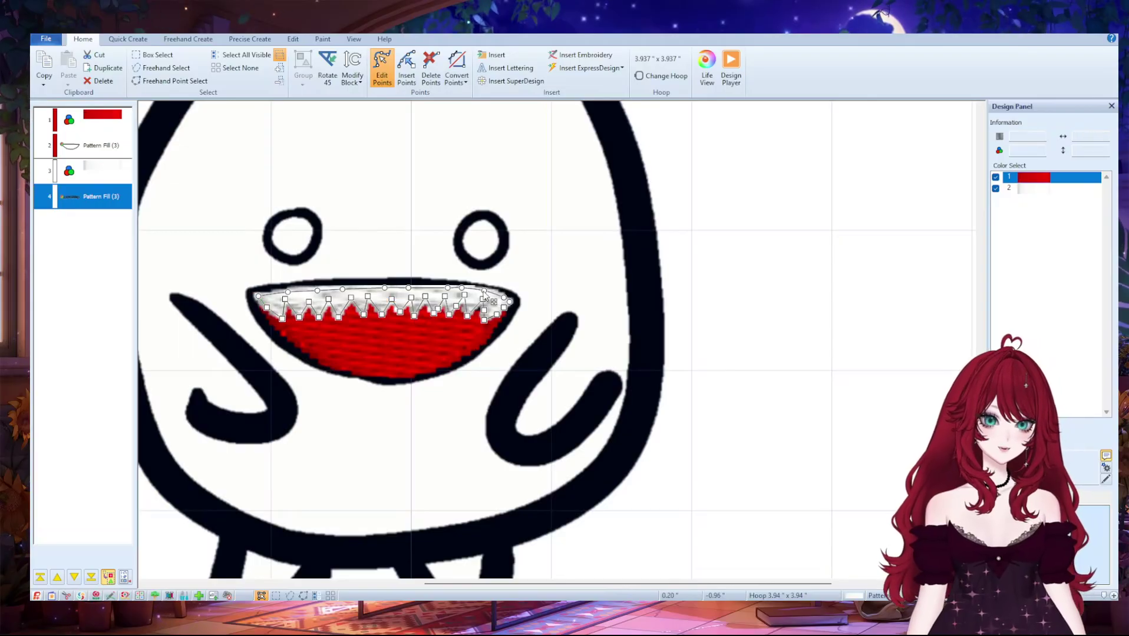
click(429, 288)
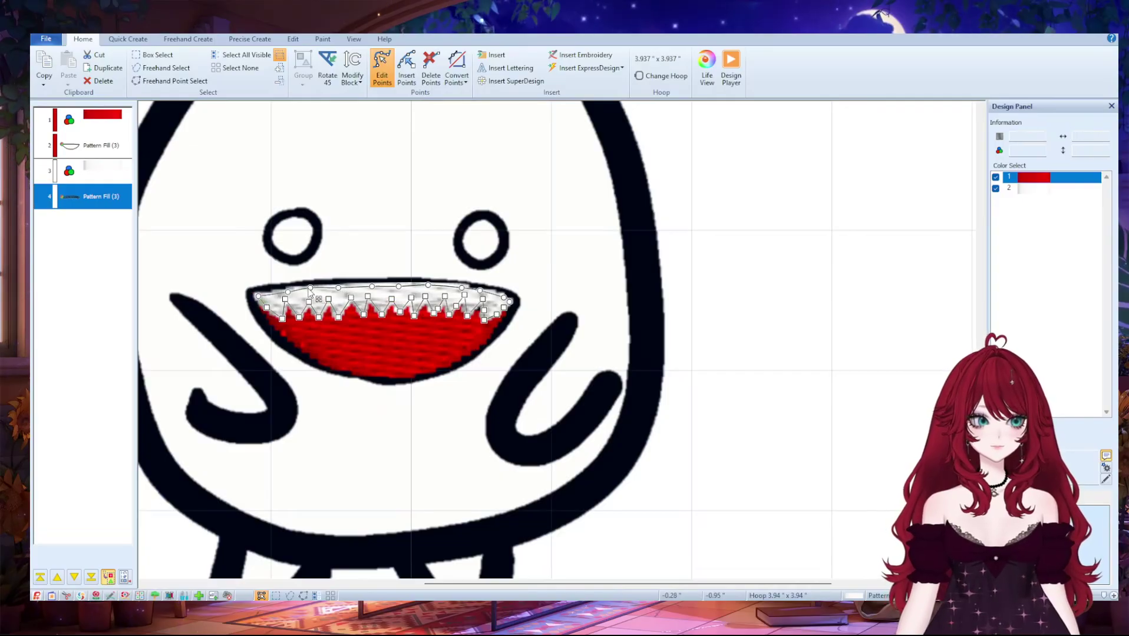
click(284, 296)
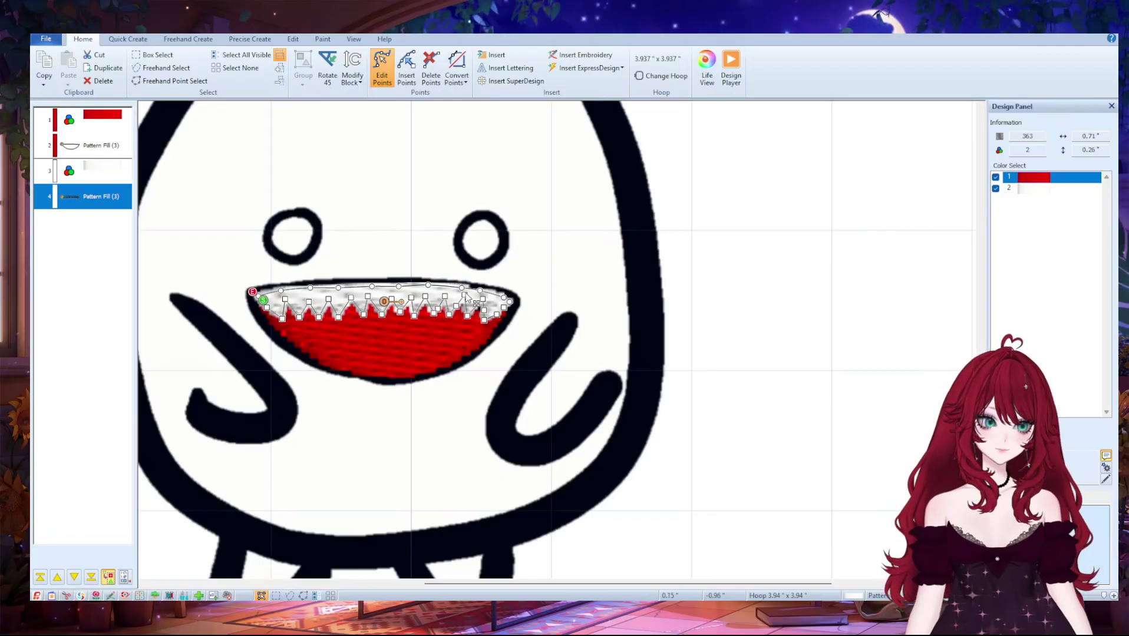
click(488, 290)
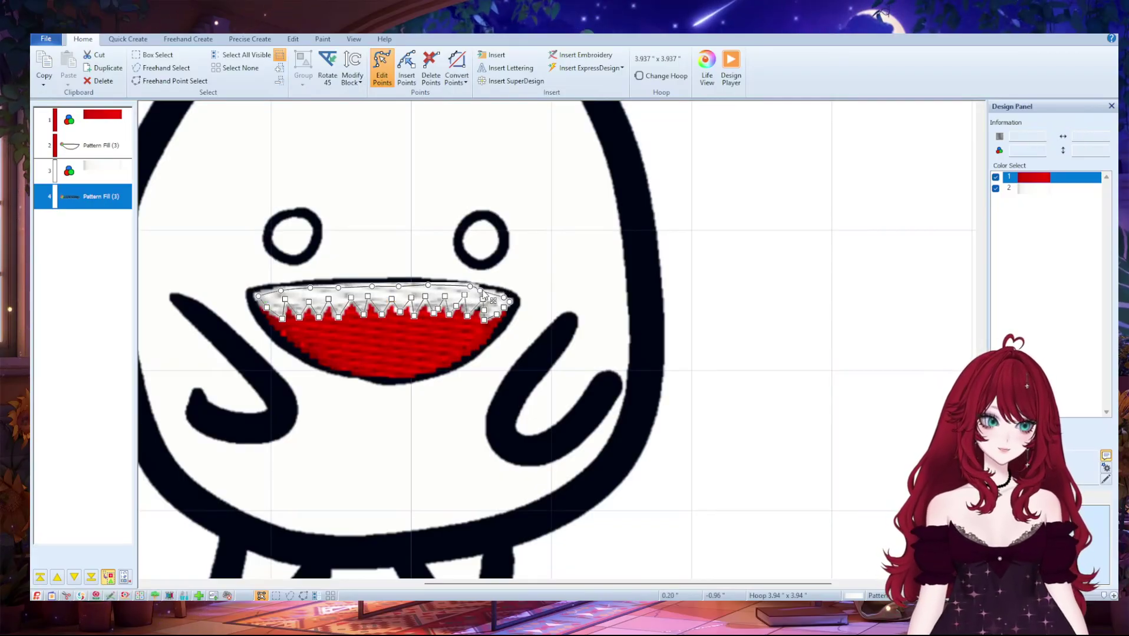
click(478, 289)
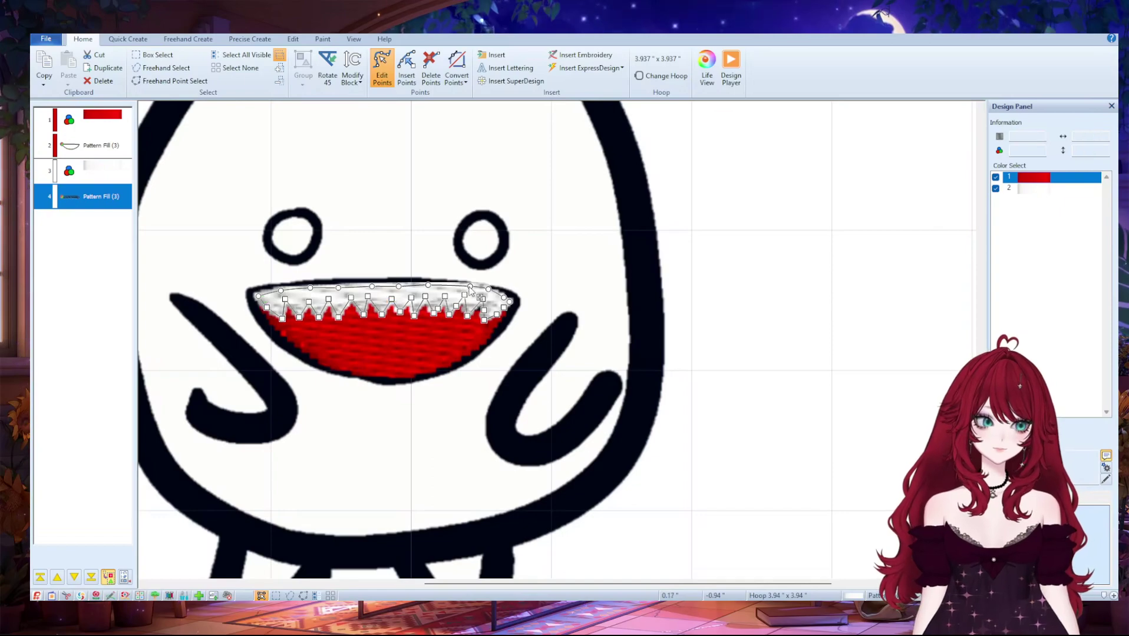
drag(464, 290, 501, 297)
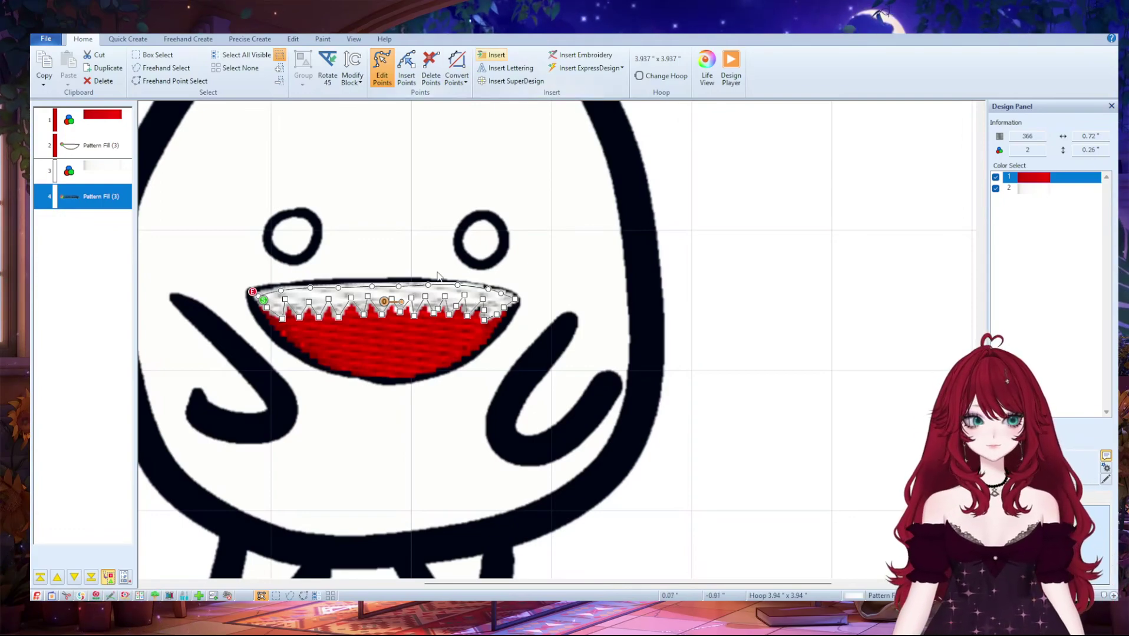
- Examine the teeth and red mouth fills against the drawing, both in the whole hoop and close up
scroll(464, 412, down, 4)
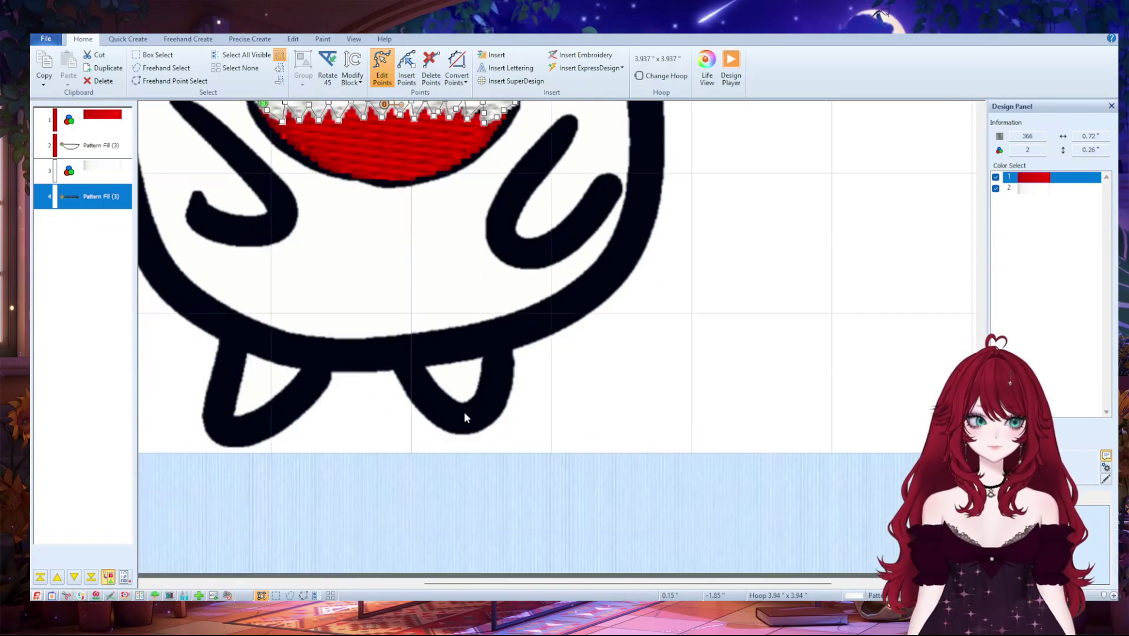
scroll(464, 412, up, 4)
scroll(464, 412, down, 5)
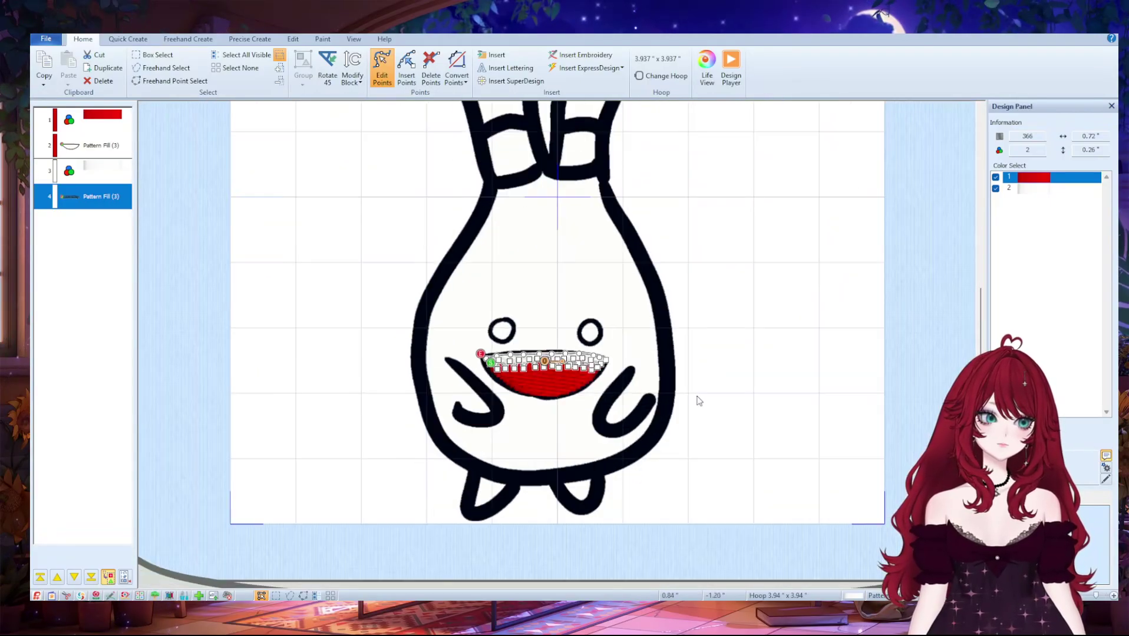
click(100, 181)
scroll(717, 381, down, 3)
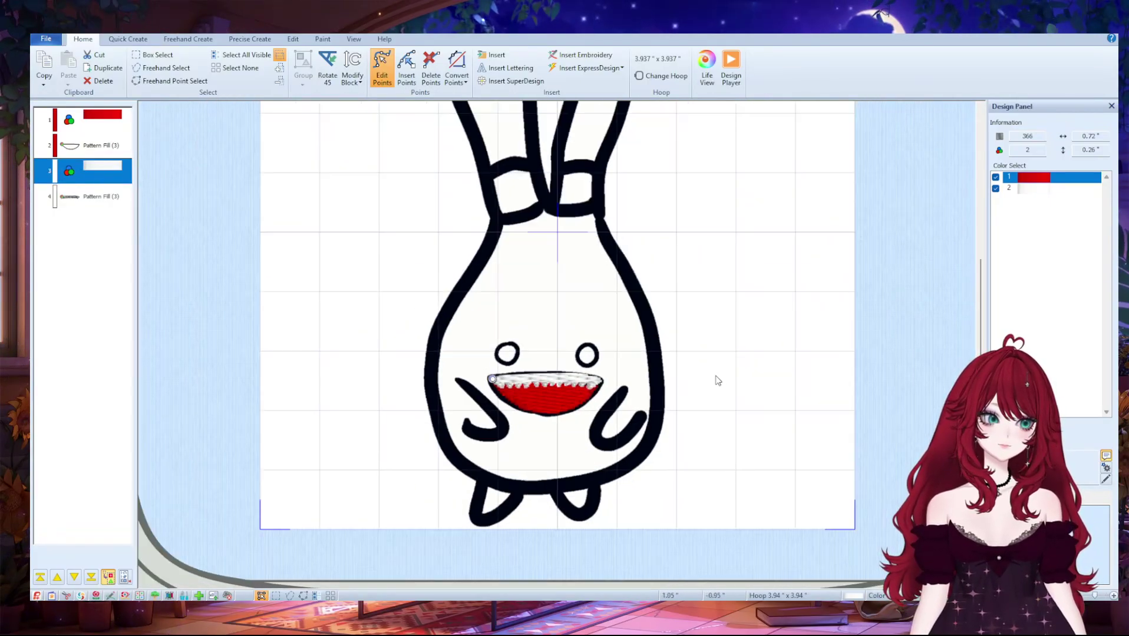
scroll(718, 383, down, 2)
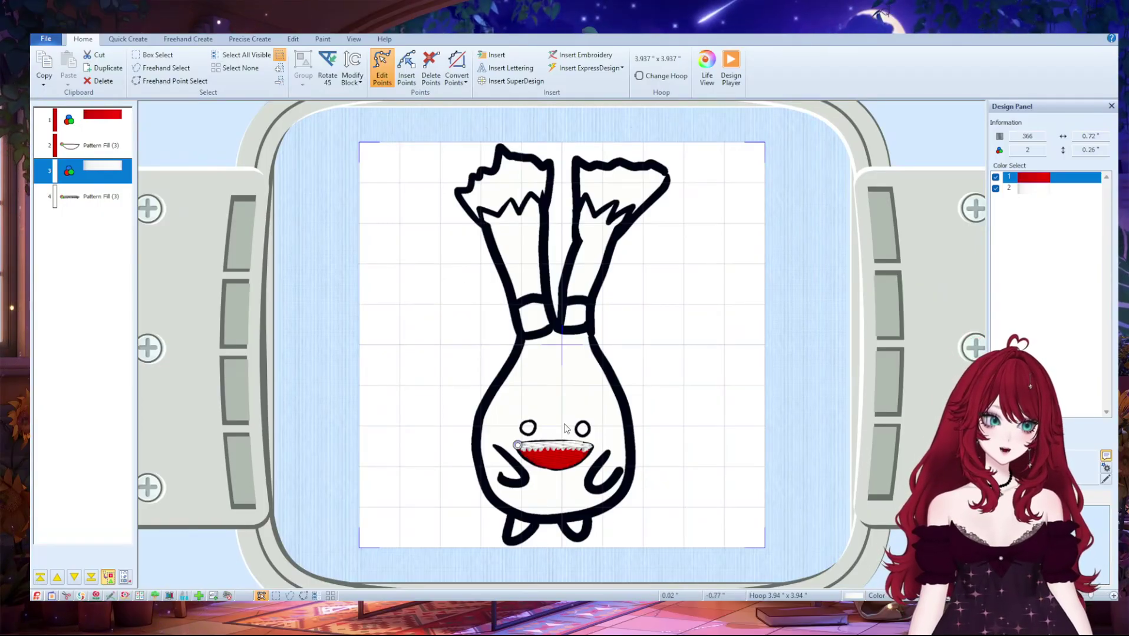
click(562, 467)
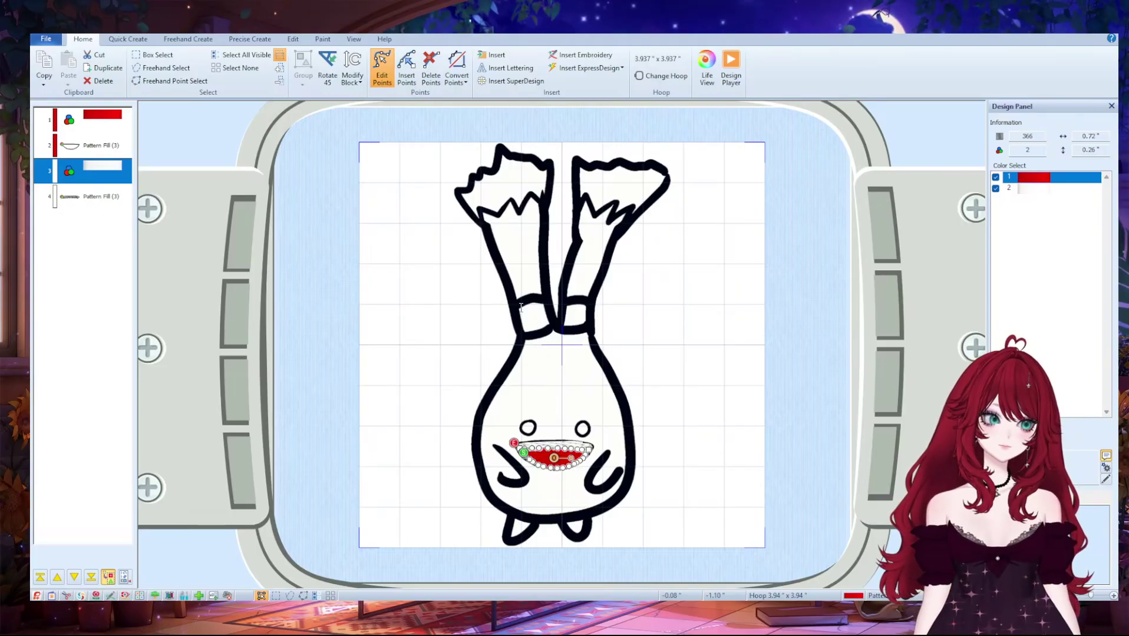
key(shift+Tab)
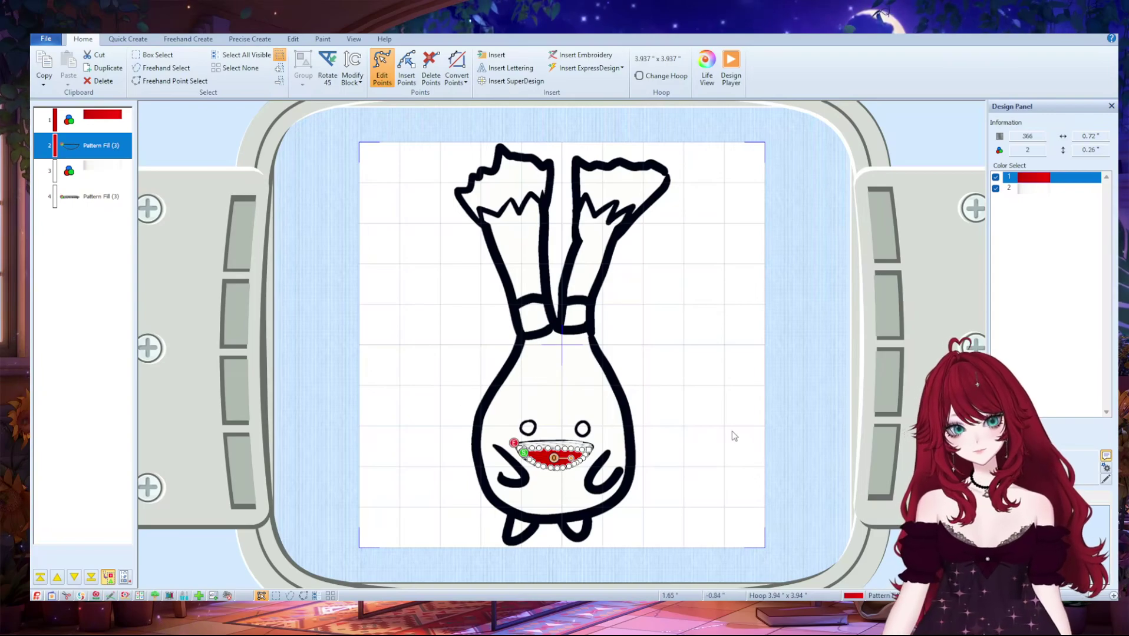
scroll(624, 483, up, 5)
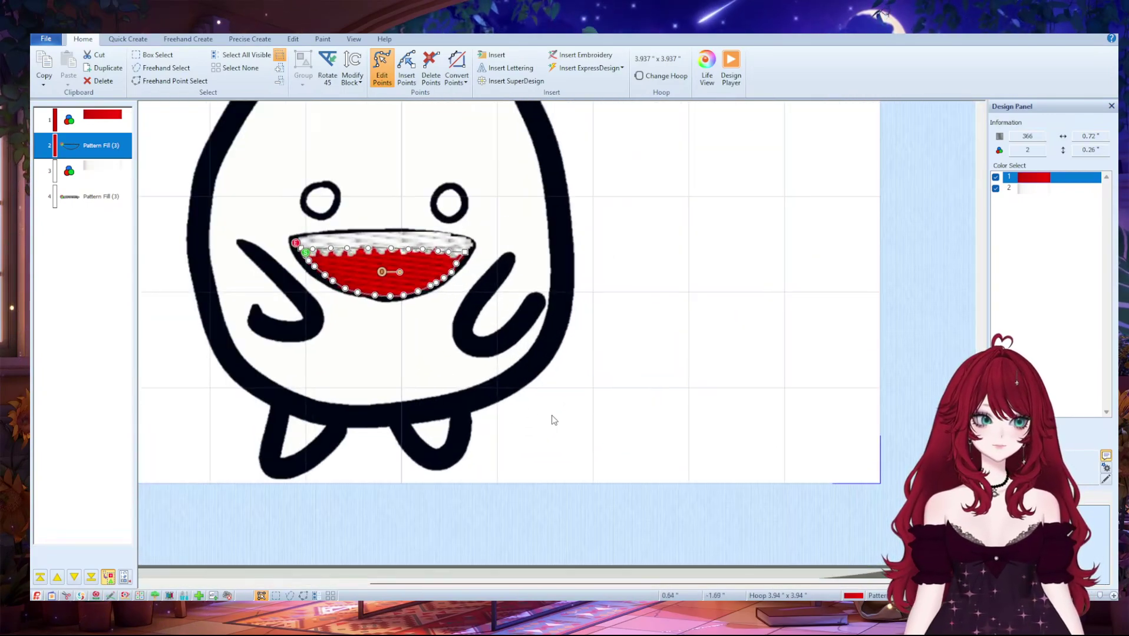
scroll(917, 439, up, 2)
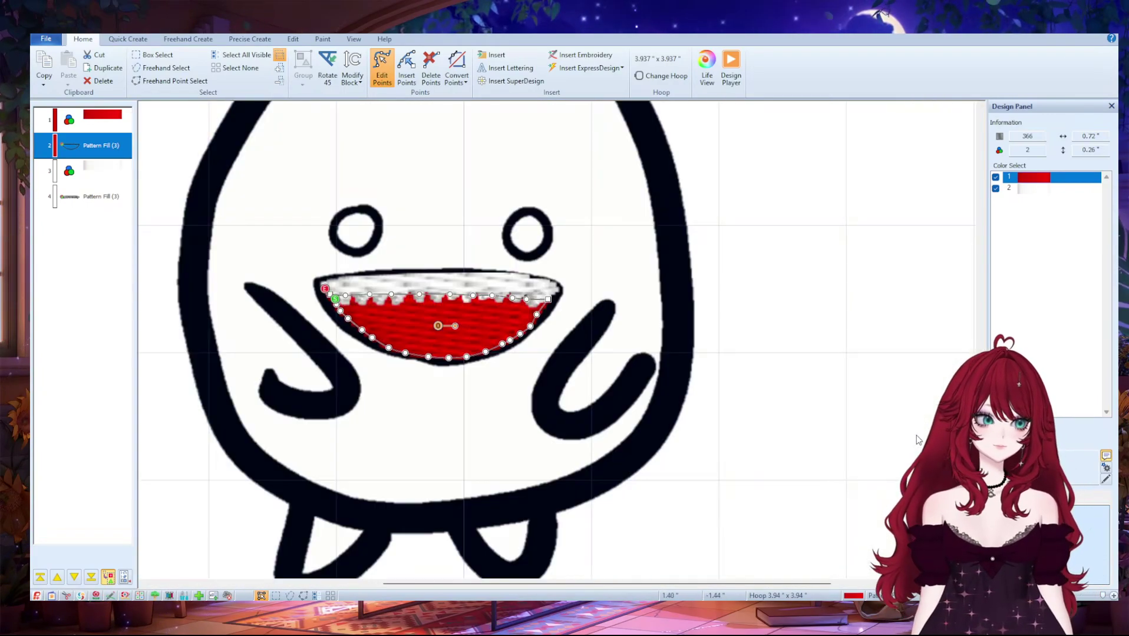
- Fine-tune the outline points on the white teeth fill's upper edge near the mouth's right corner
click(508, 277)
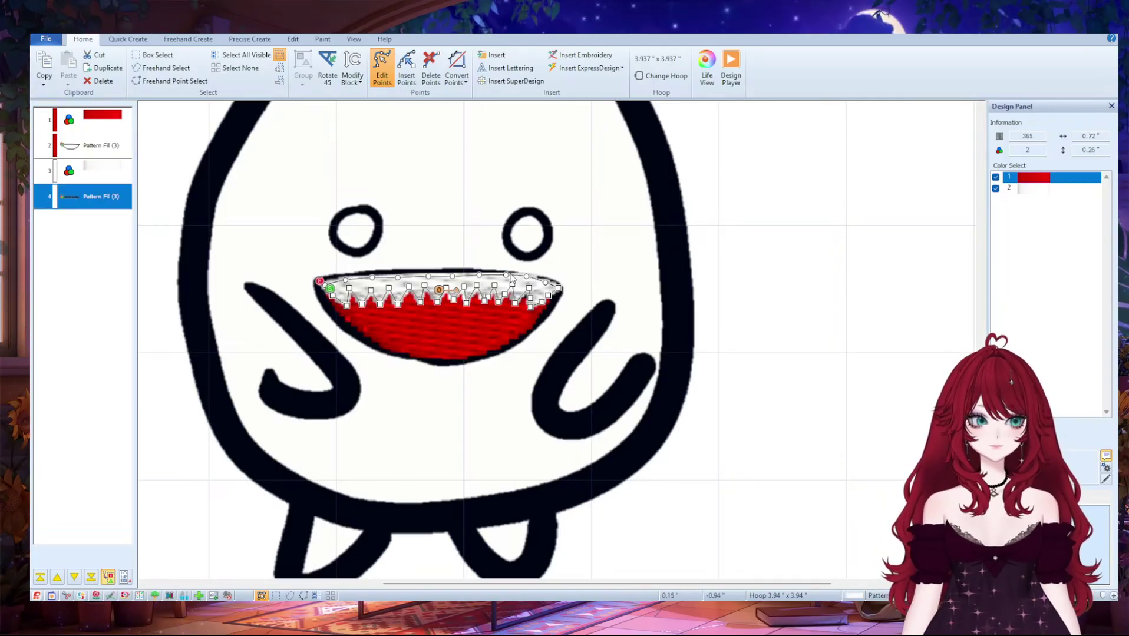
drag(512, 280, 524, 281)
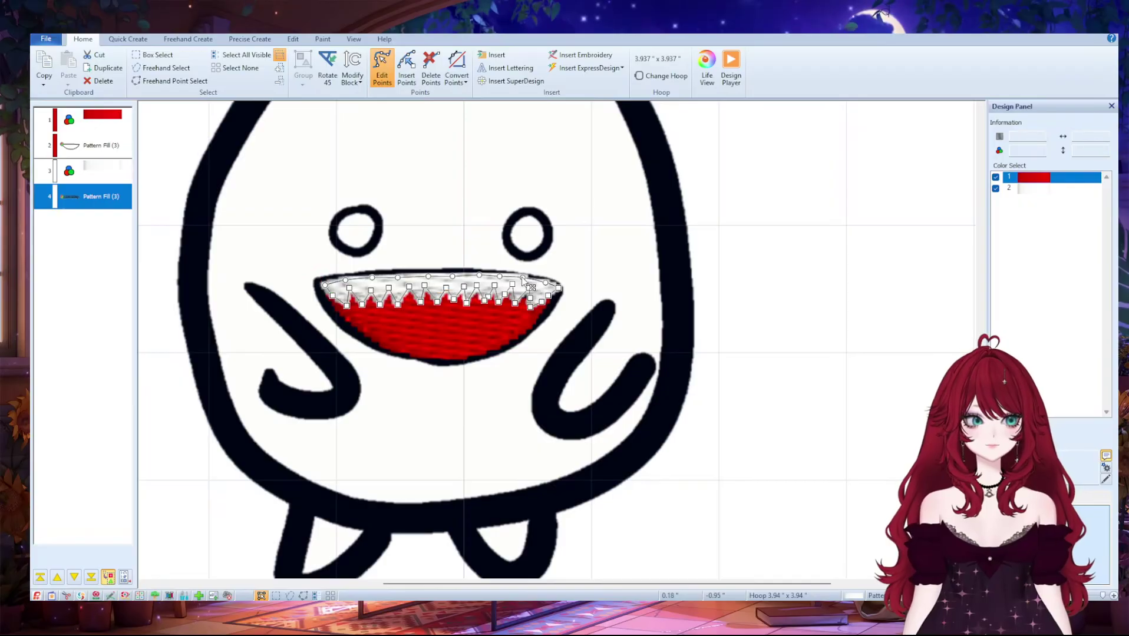
scroll(462, 402, down, 3)
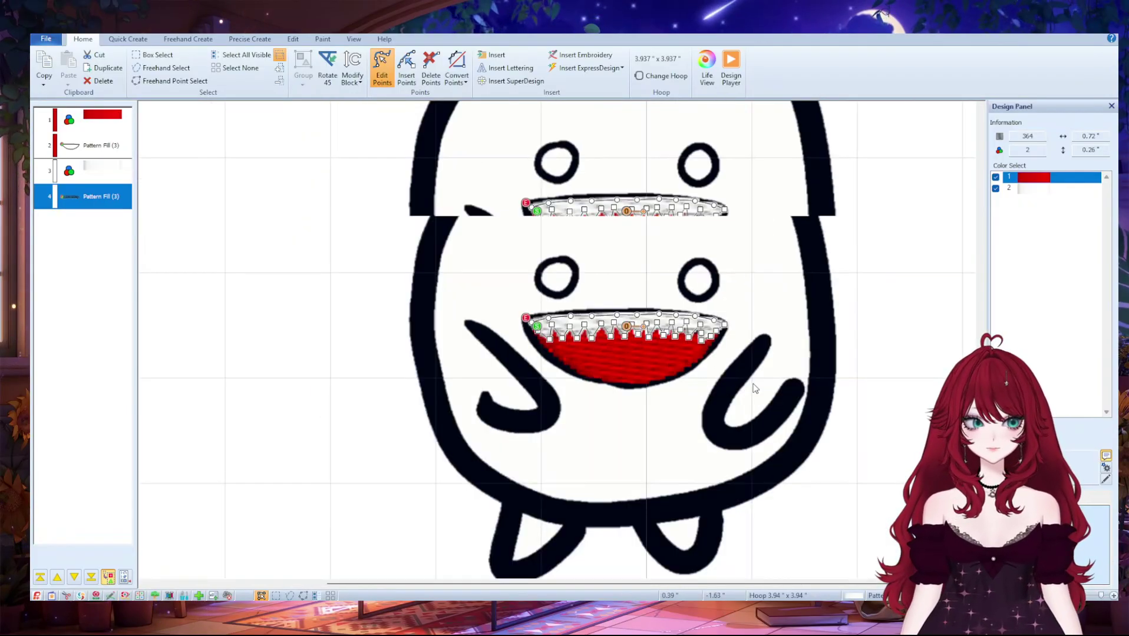
scroll(754, 387, down, 3)
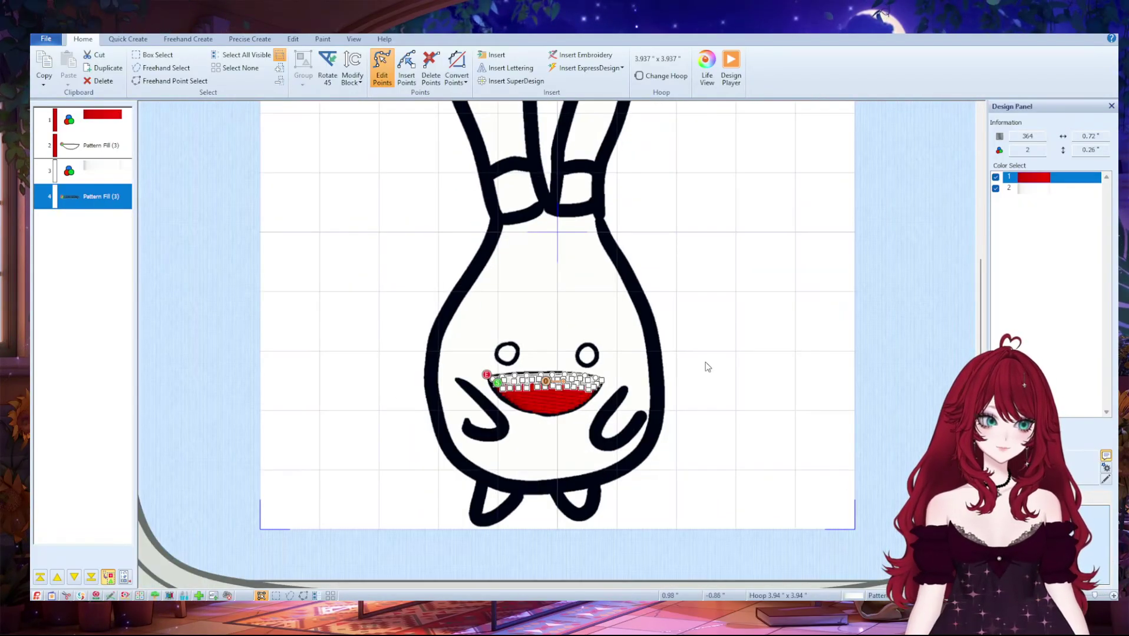
scroll(707, 366, down, 1)
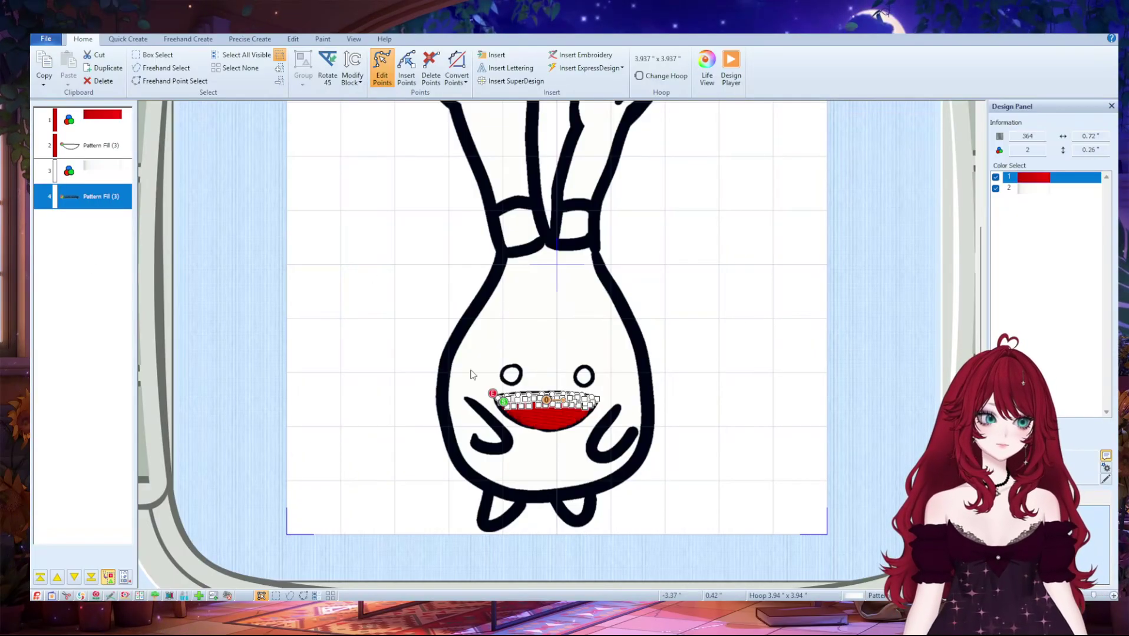
- Add a color change after the teeth, insert circle shape 2 with Pattern Fill and Satin Line, and recolor it pale gold
key(Return)
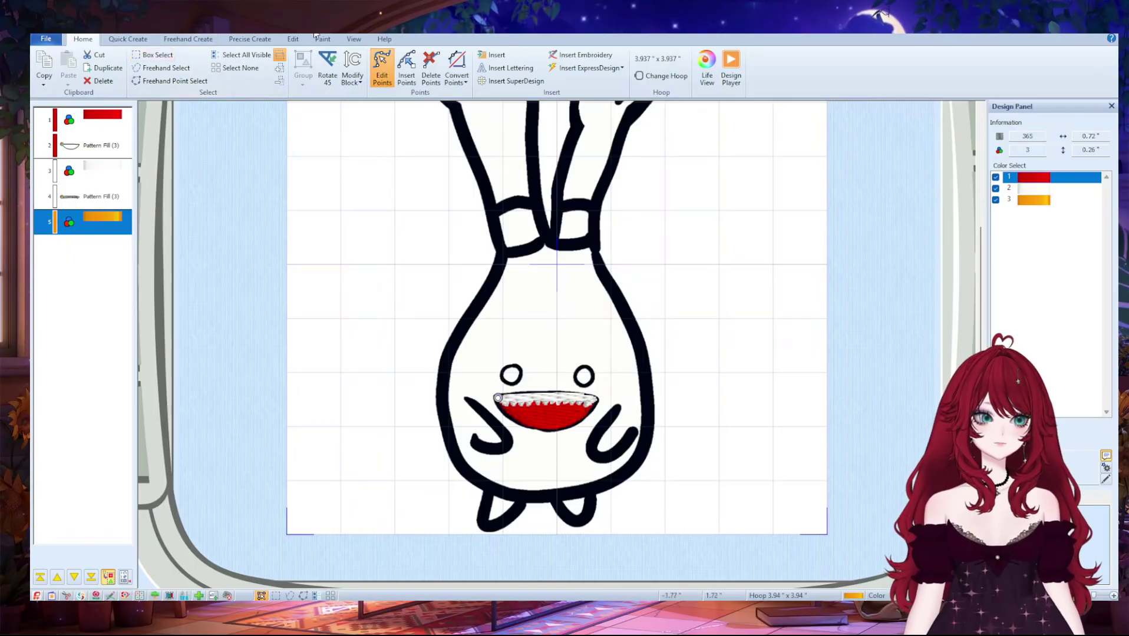
click(250, 38)
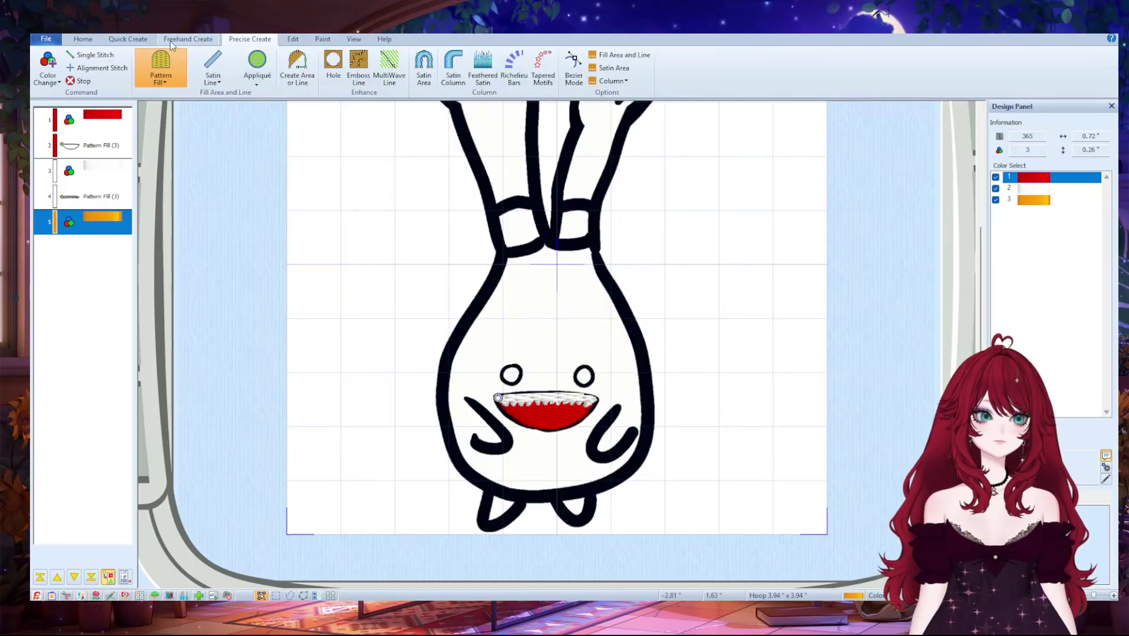
click(141, 43)
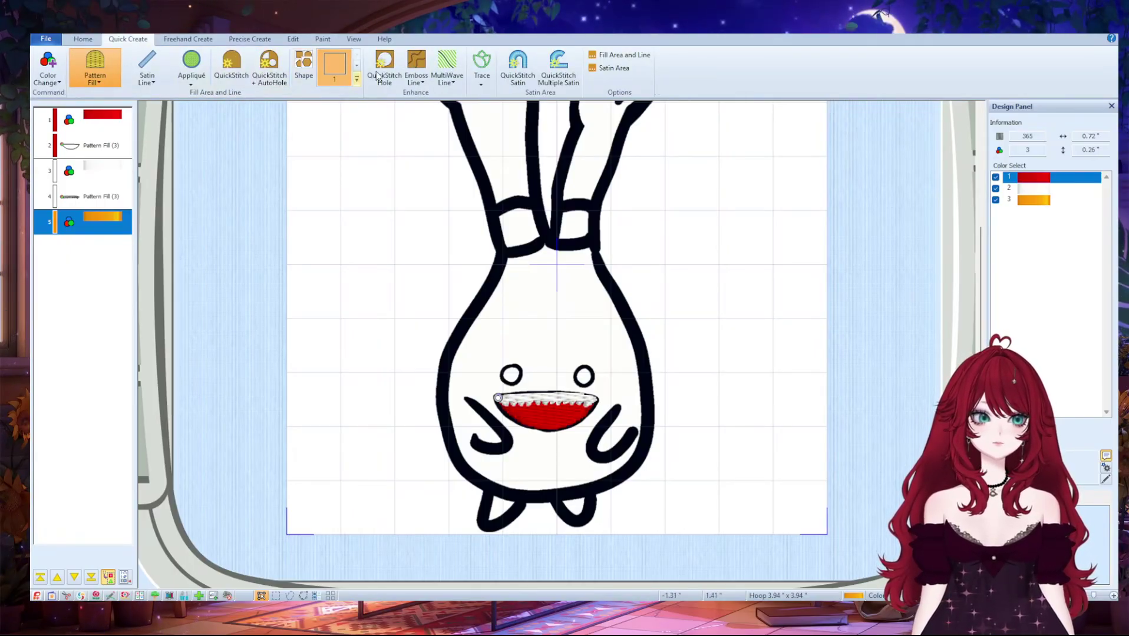
click(357, 65)
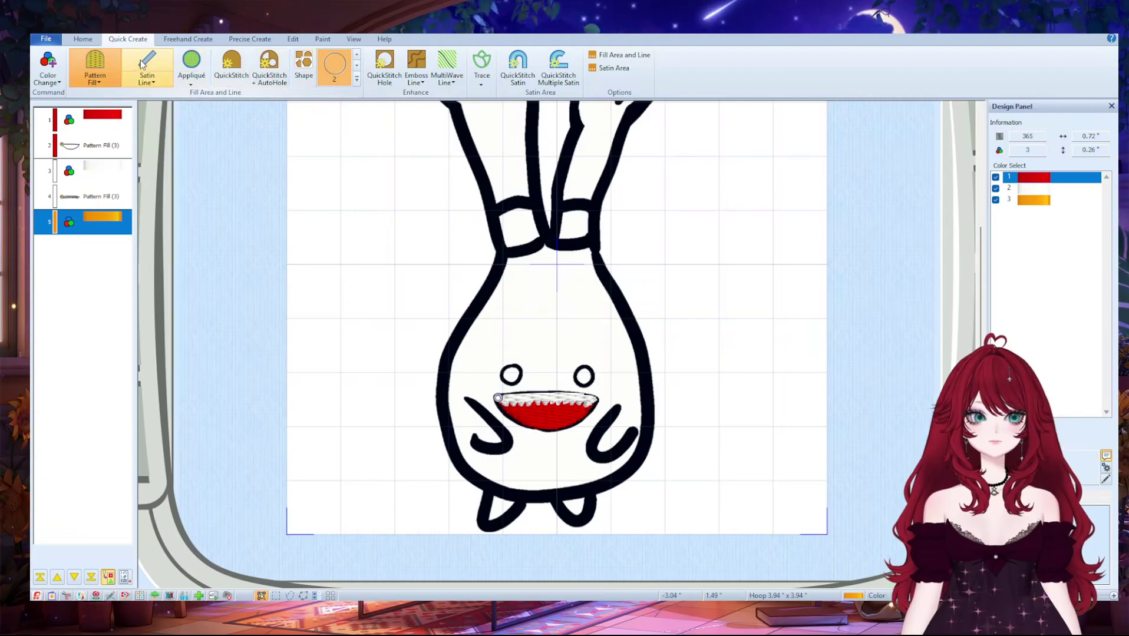
click(306, 71)
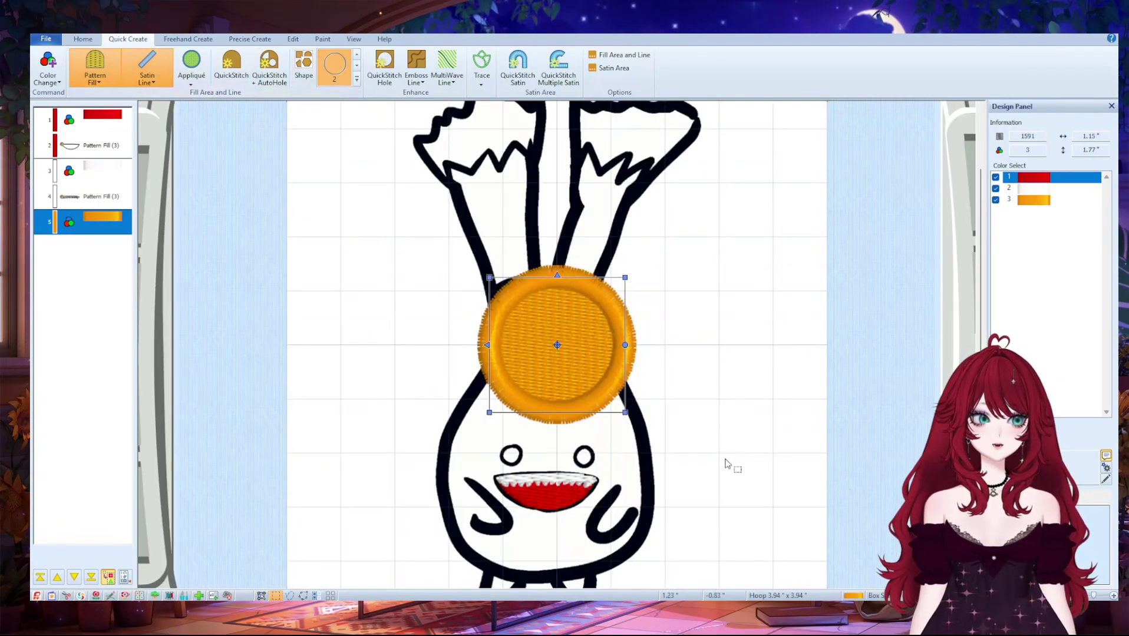
click(118, 226)
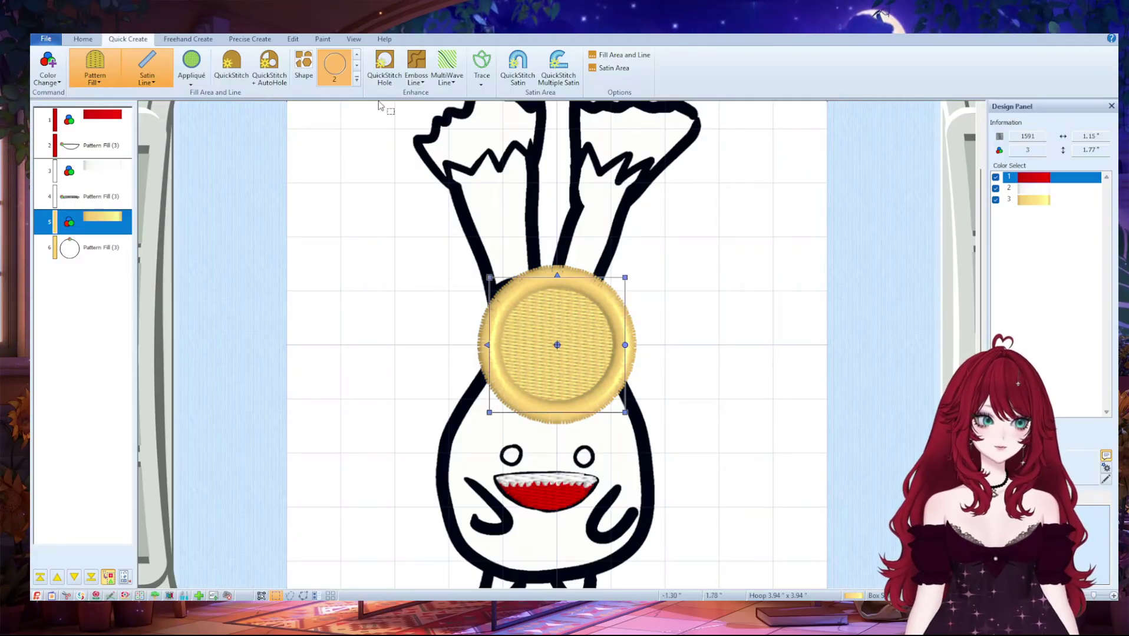
- Shrink the pale gold circle and move it over the character's left eye
click(585, 353)
click(83, 39)
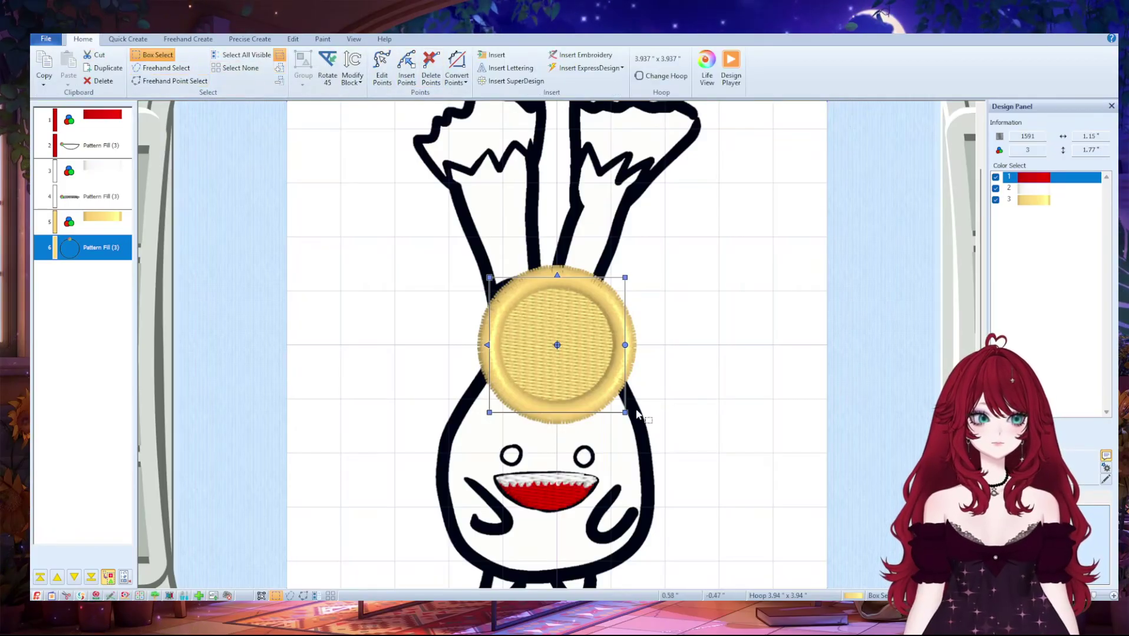
drag(624, 413, 535, 315)
scroll(625, 363, down, 2)
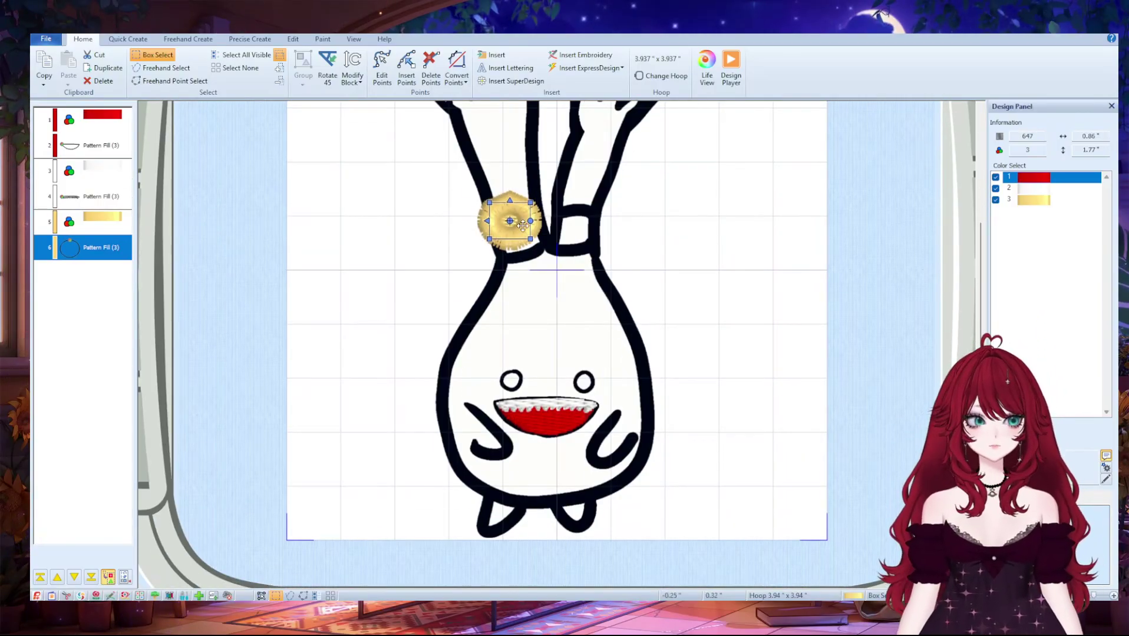
drag(523, 225, 517, 363)
click(671, 377)
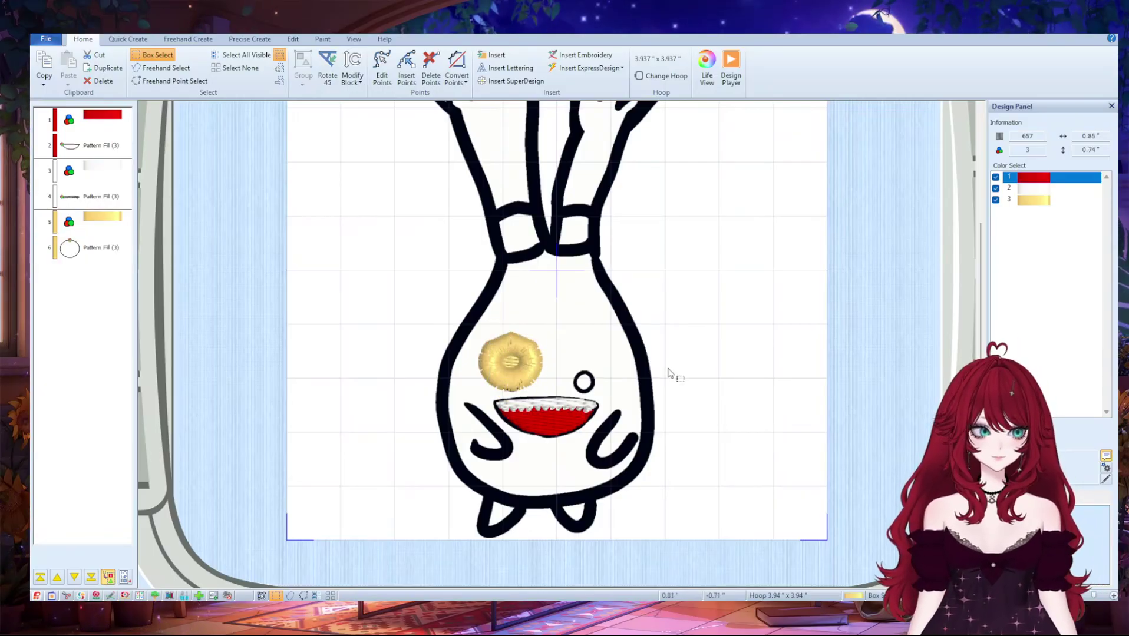
- Narrow the satin border of the pale gold circle over the left eye in two successive adjustments
click(521, 362)
double_click(520, 362)
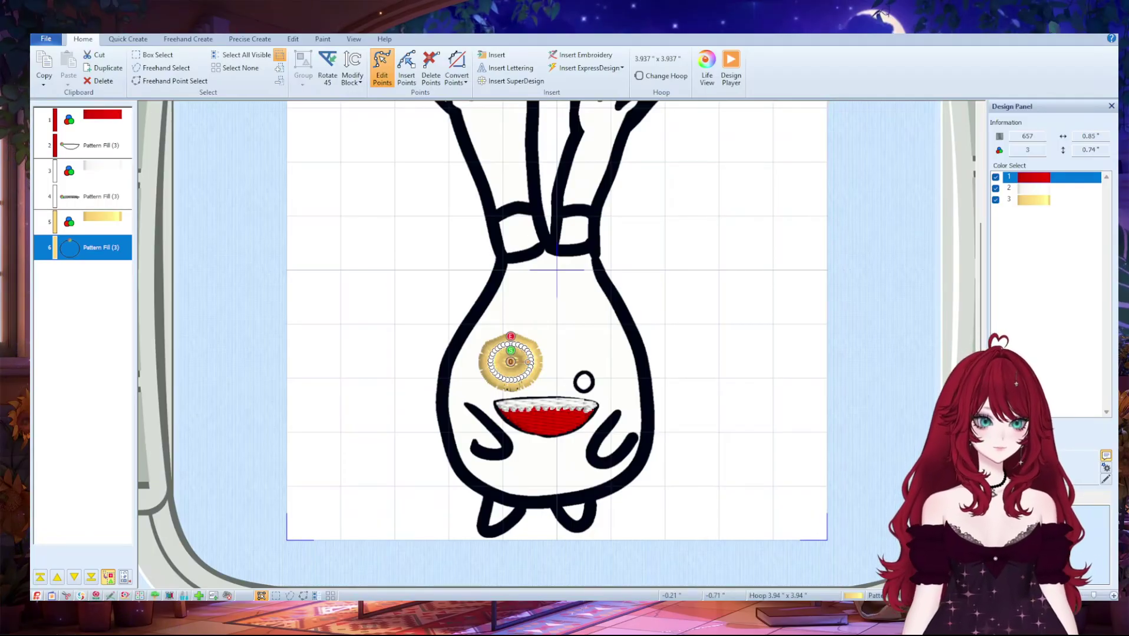
key(ctrl+z)
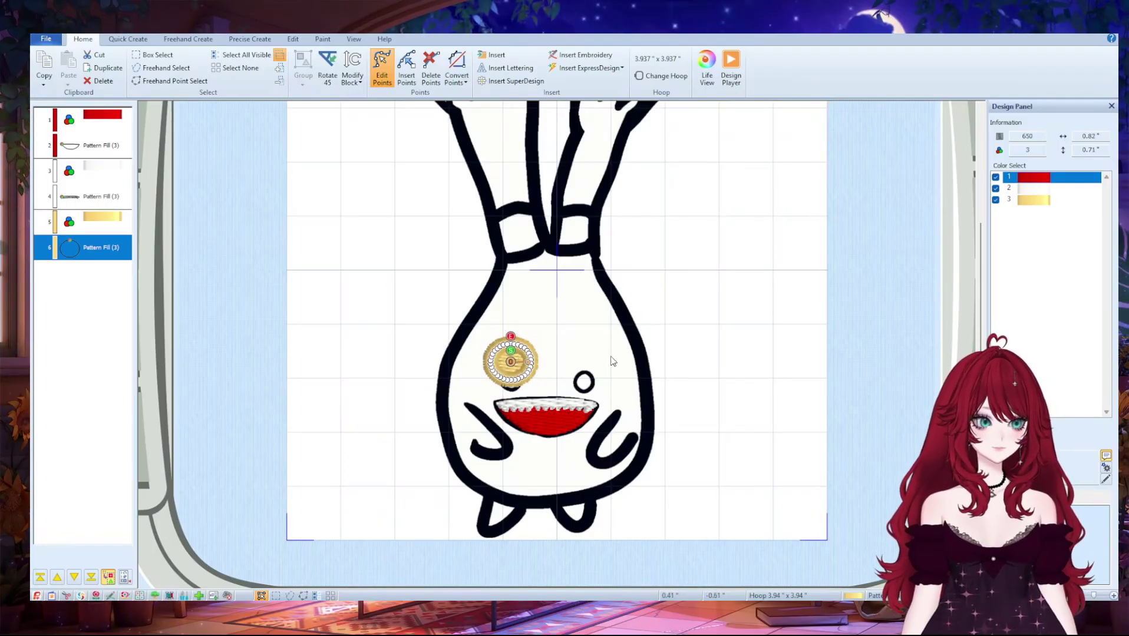
click(151, 56)
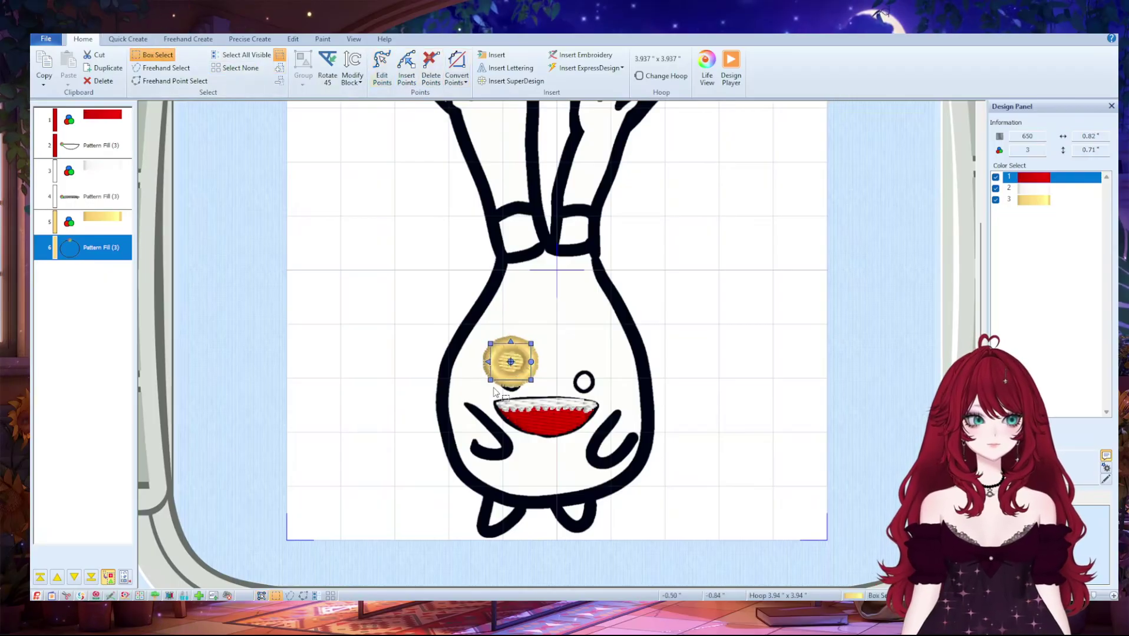
double_click(520, 373)
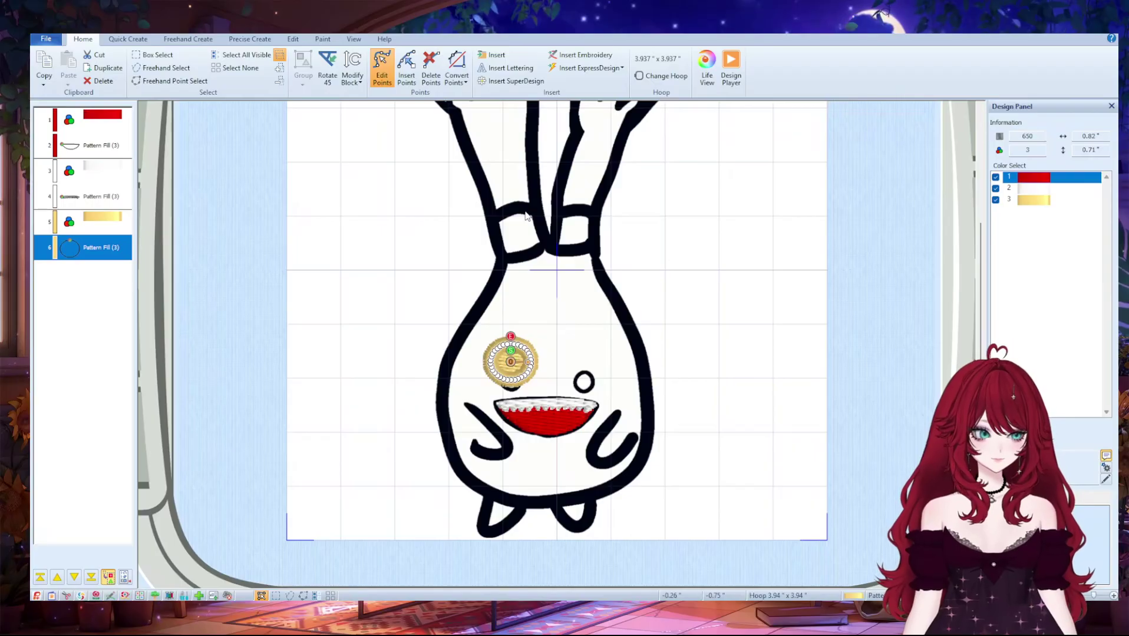
key(ctrl+z)
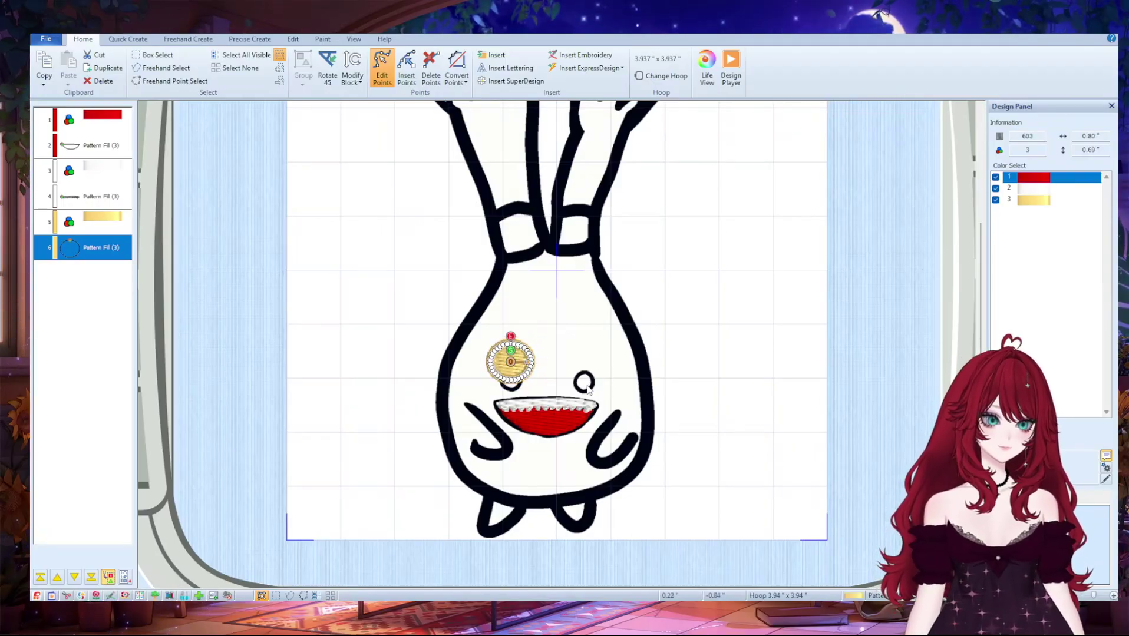
- Shrink the pale gold circle further and move it down so it covers the character's left eye
click(508, 361)
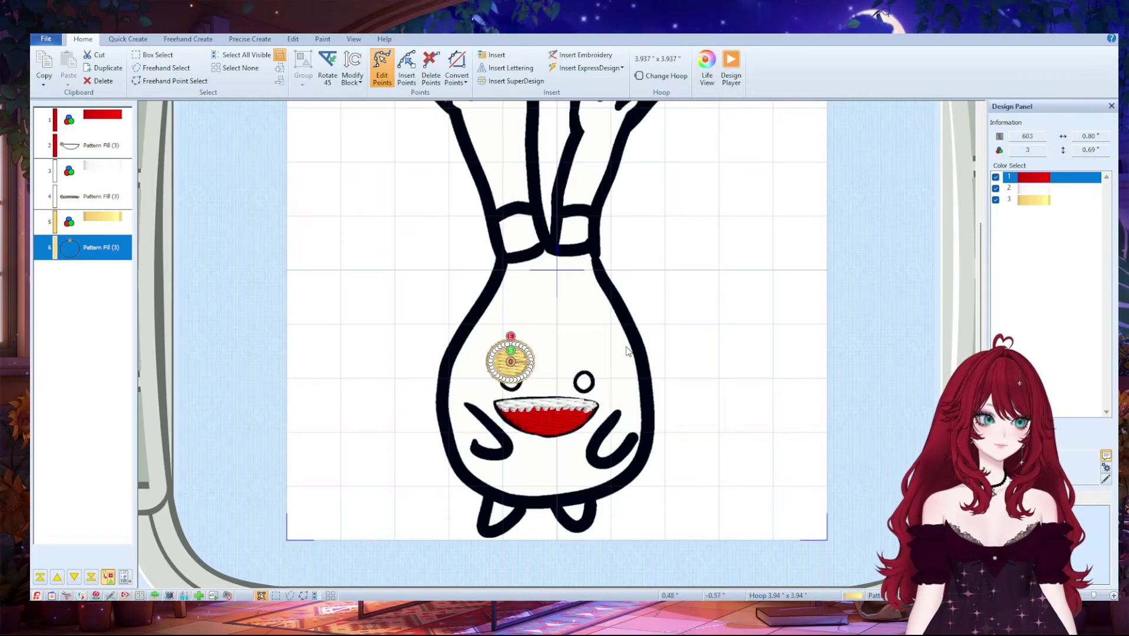
scroll(597, 330, up, 1)
scroll(602, 345, up, 1)
click(154, 55)
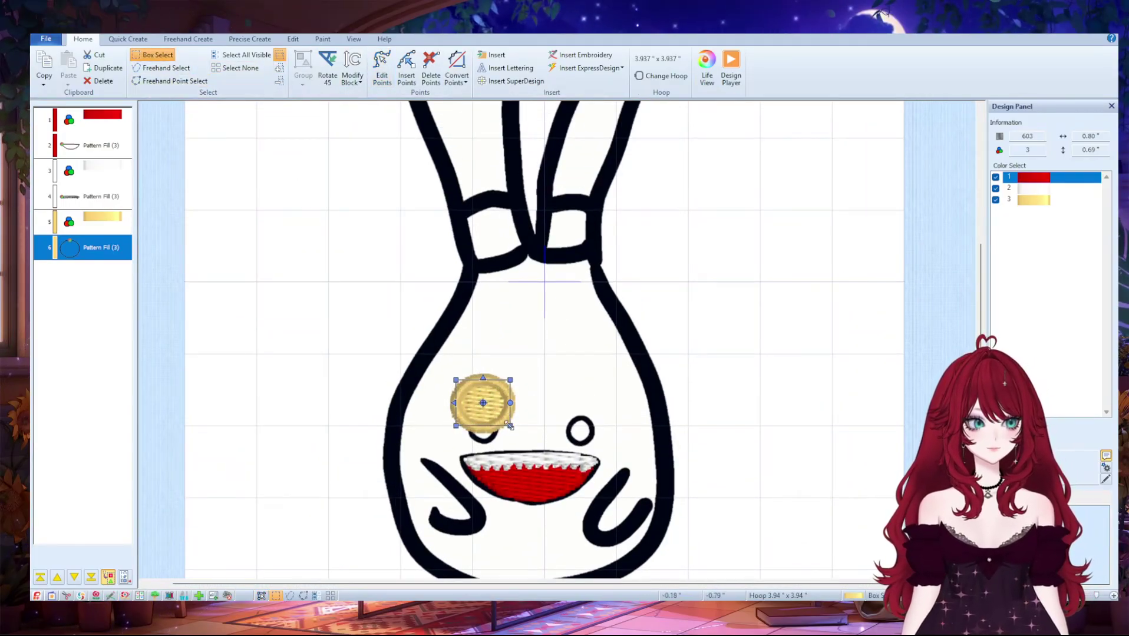
mouse_move(510, 426)
mouse_down()
mouse_move(485, 403)
mouse_move(494, 423)
mouse_up()
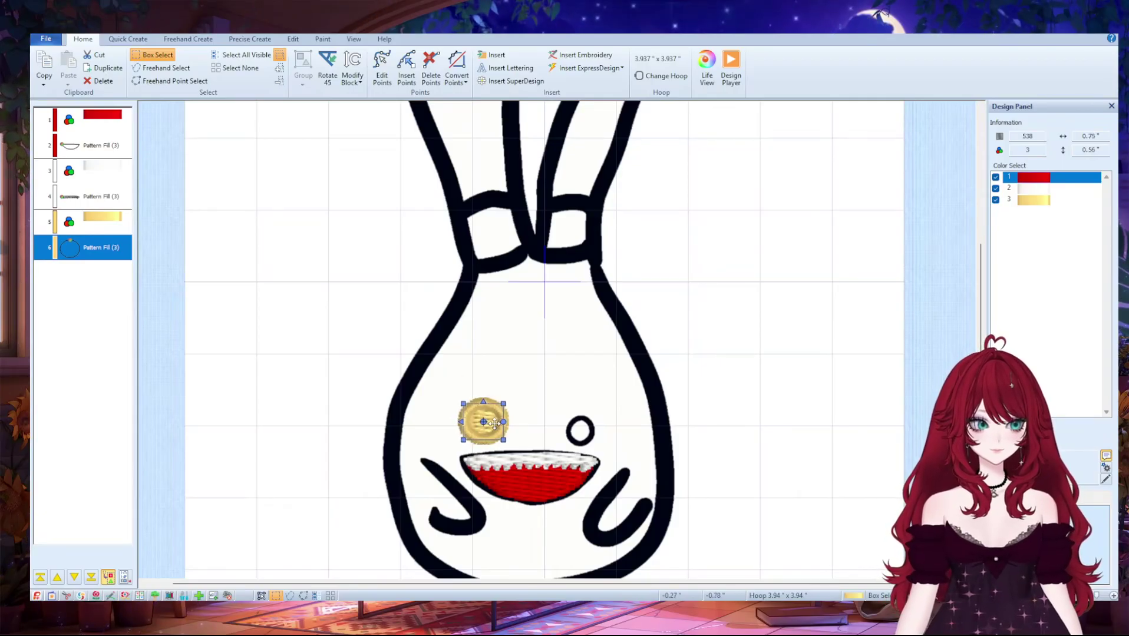
- Duplicate the pale gold eye circle and place the copy over the character's right eye
key(ctrl+d)
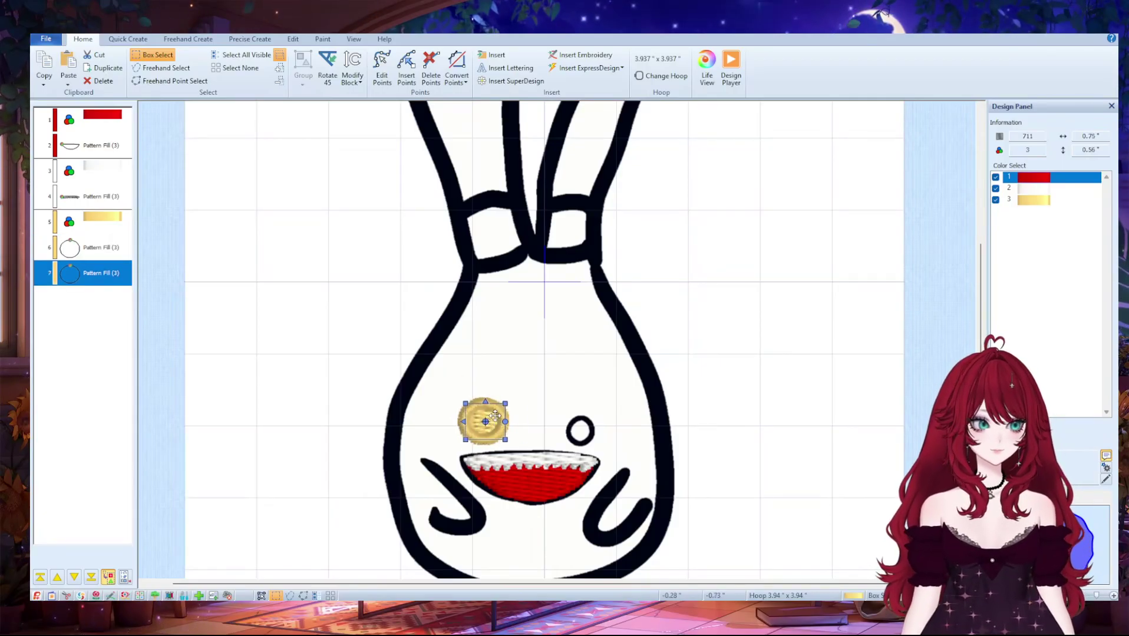
drag(494, 421, 585, 417)
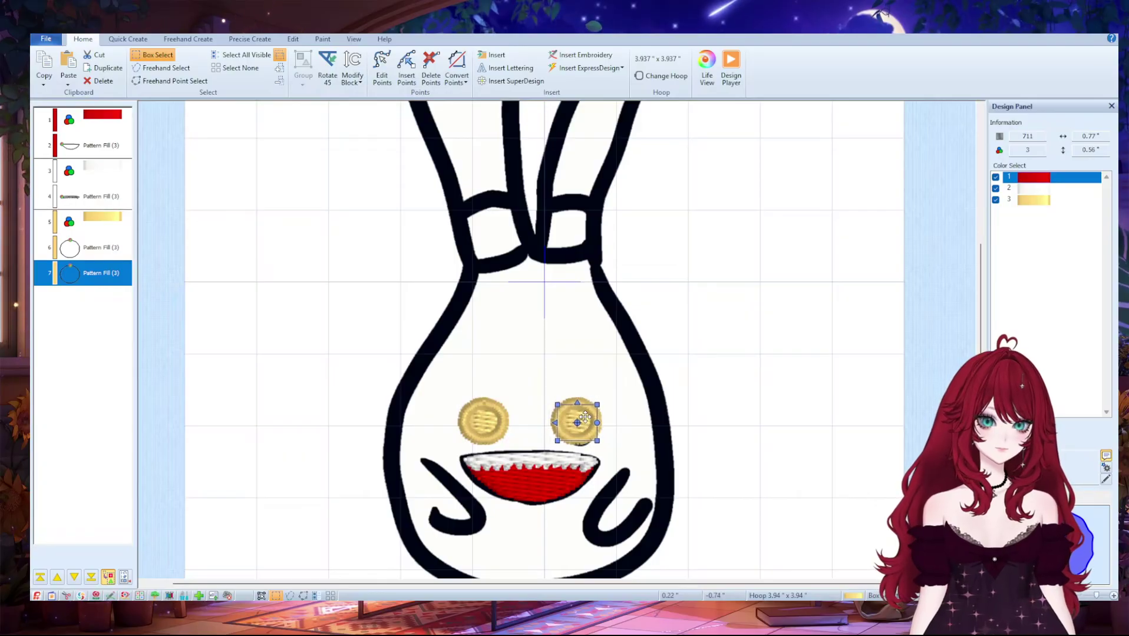
click(781, 398)
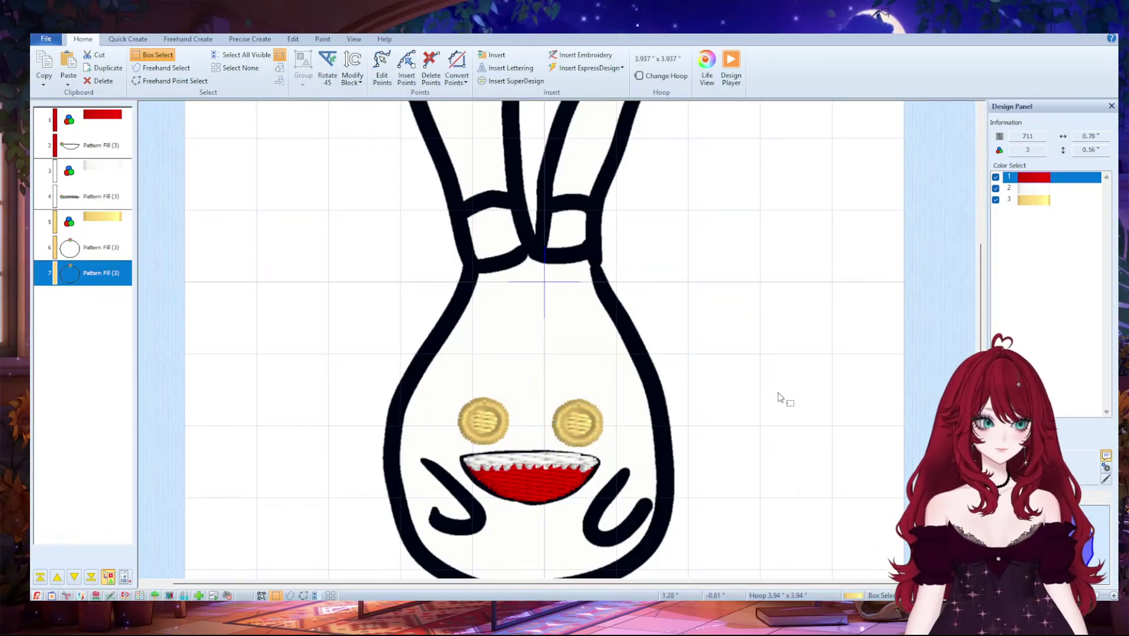
scroll(710, 426, down, 1)
click(572, 370)
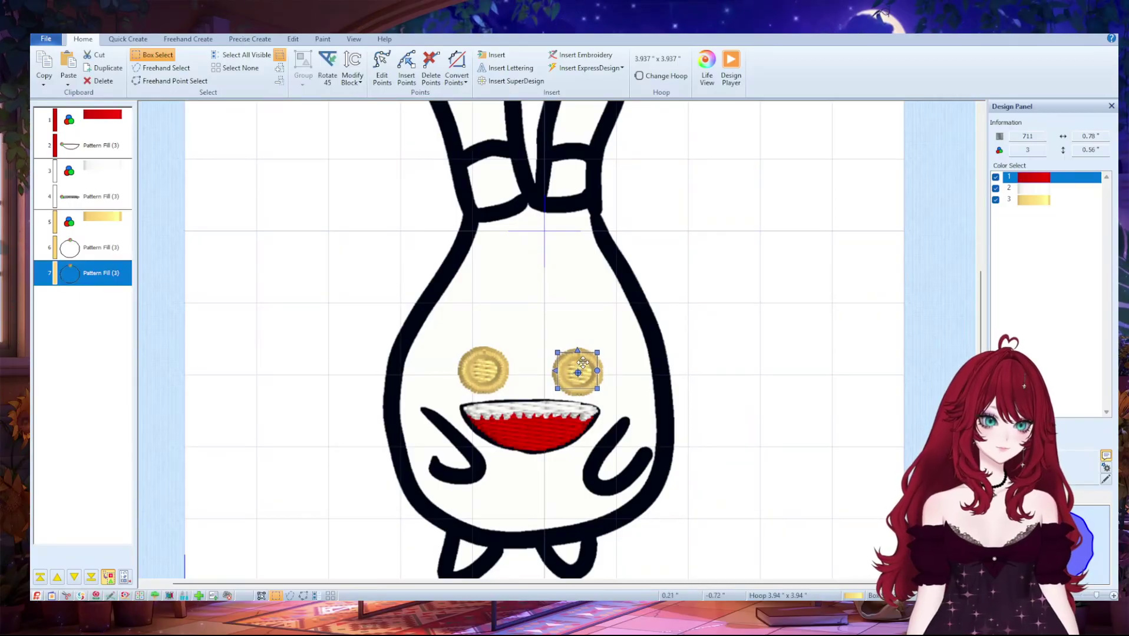
click(675, 370)
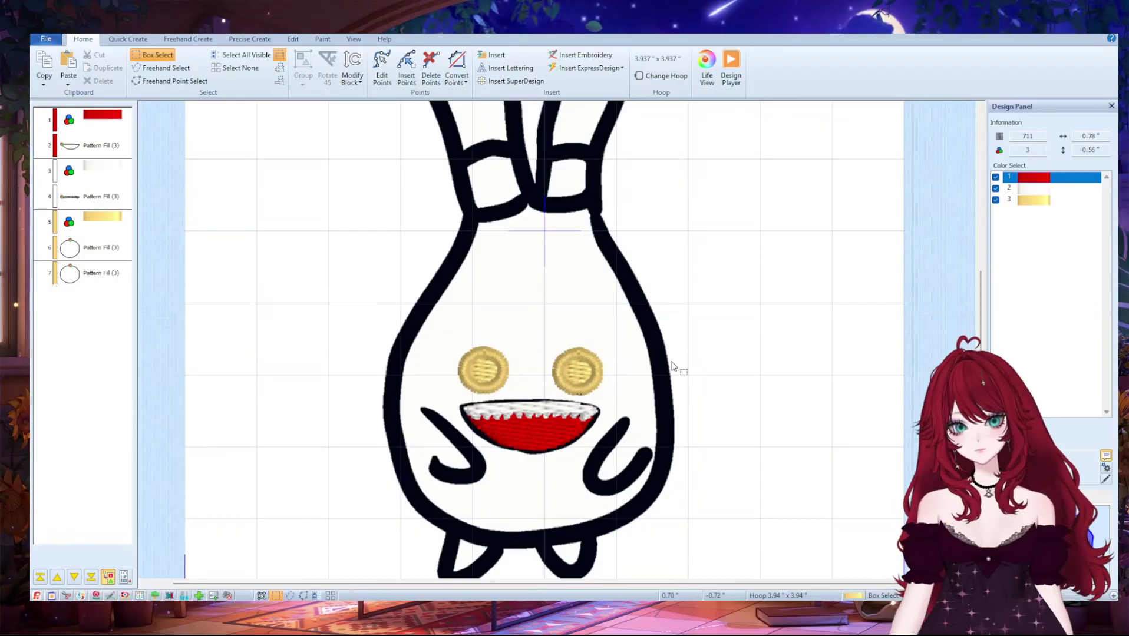
- Recolor the satin borders of both eye circles black, keeping their pattern fills pale gold
double_click(498, 375)
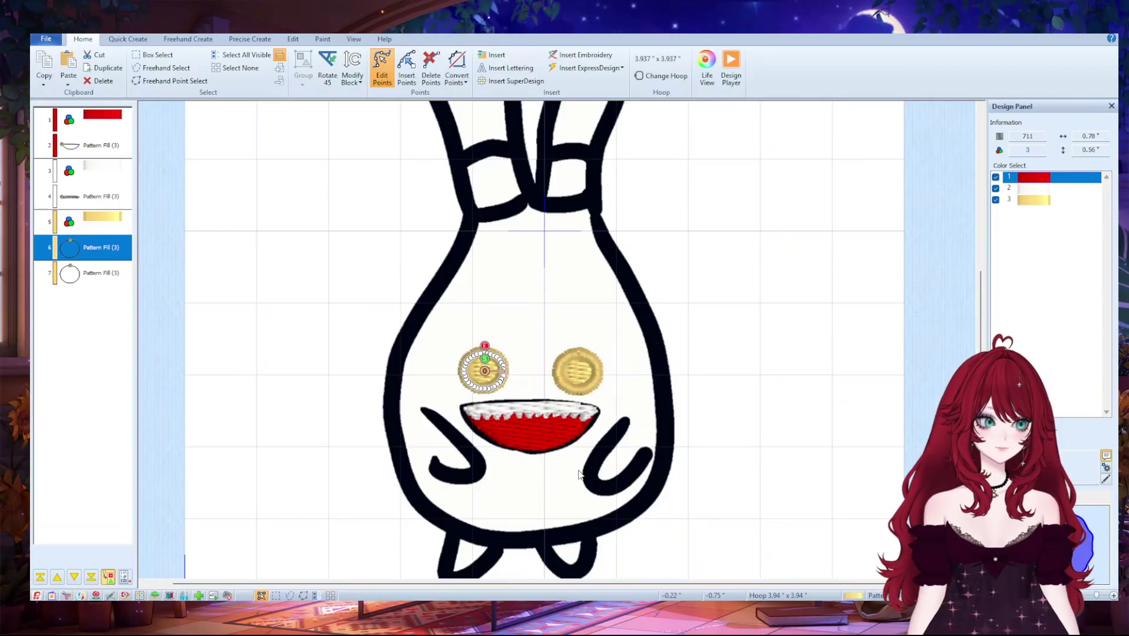
click(579, 360)
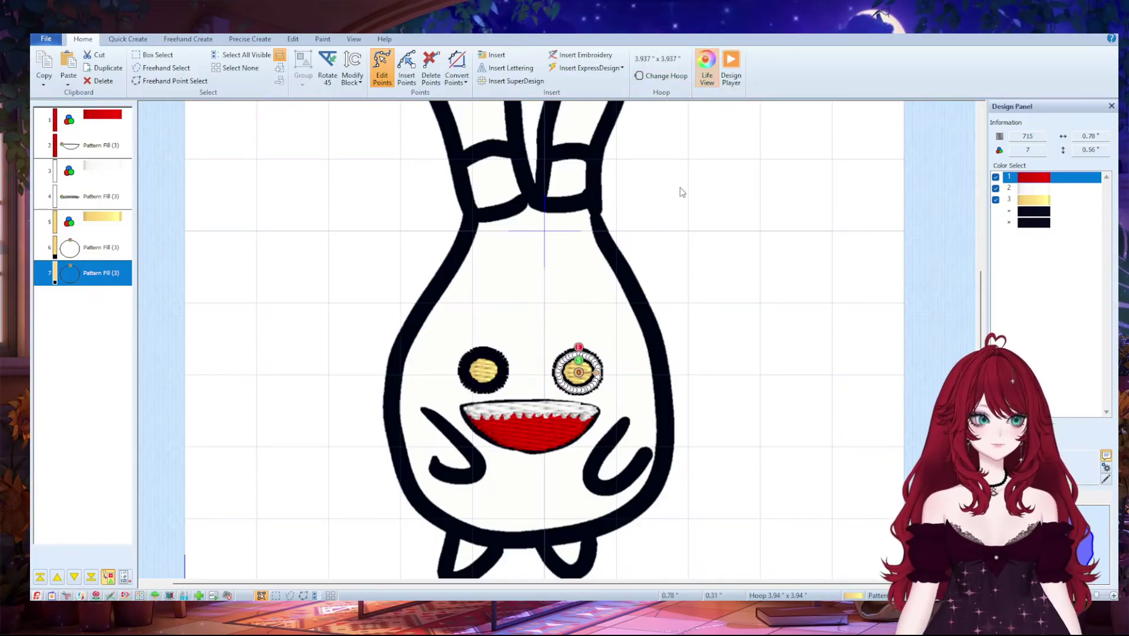
- Break apart both eye circles into separate pattern fill and satin line objects
click(495, 367)
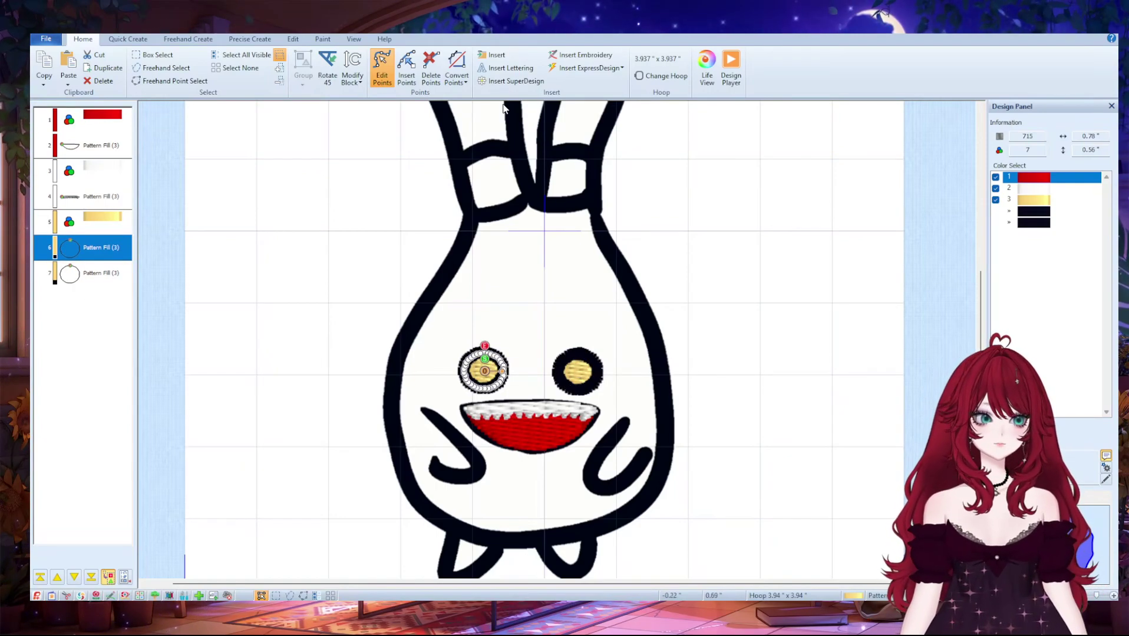
click(291, 38)
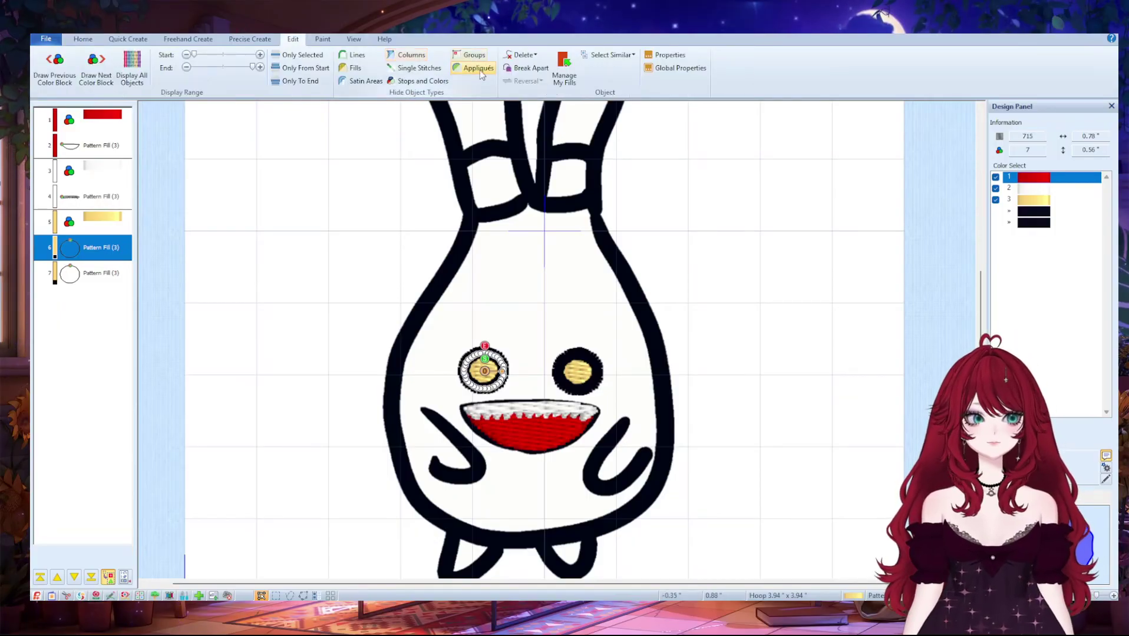
click(519, 69)
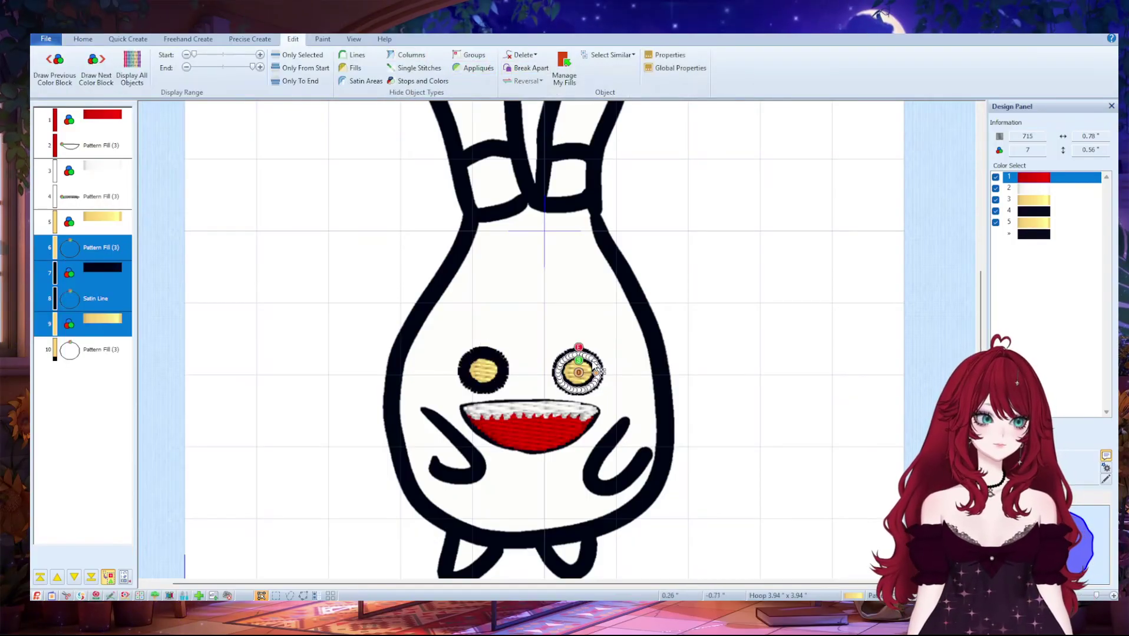
click(529, 69)
click(530, 71)
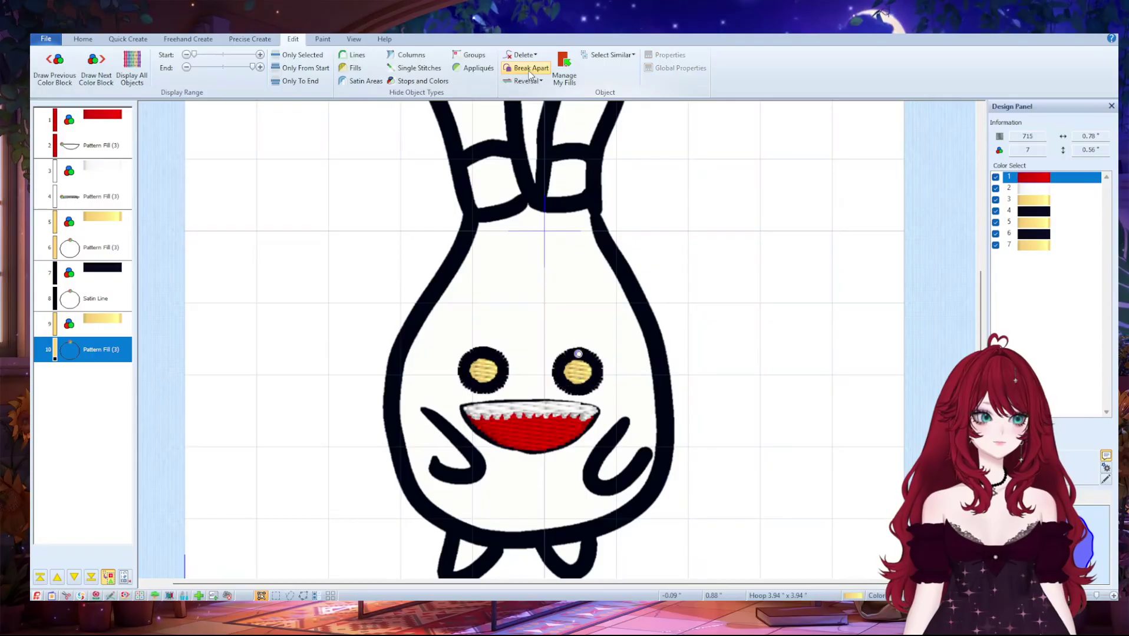
- Delete the black color change ahead of the left eye's satin line
click(107, 433)
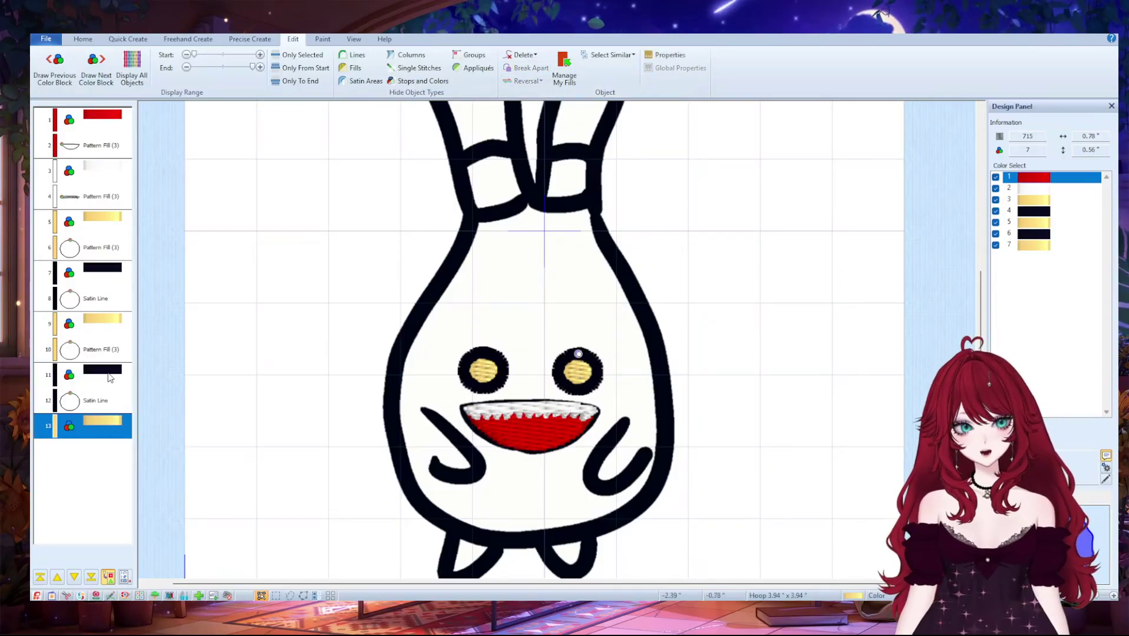
click(107, 386)
click(93, 277)
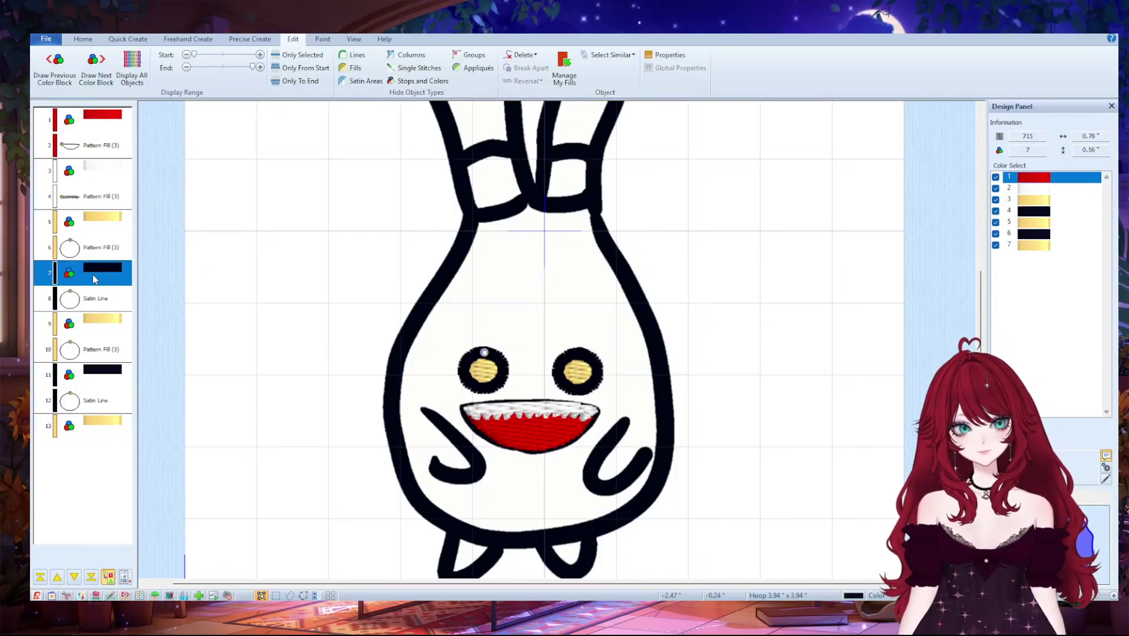
key(Delete)
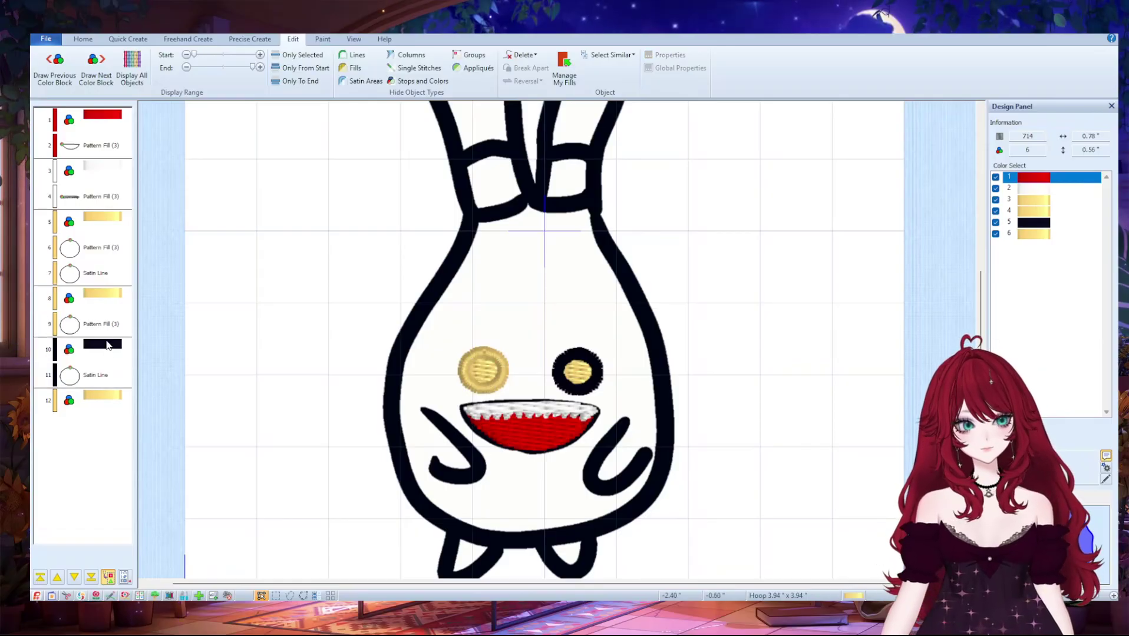
click(107, 352)
key(Delete)
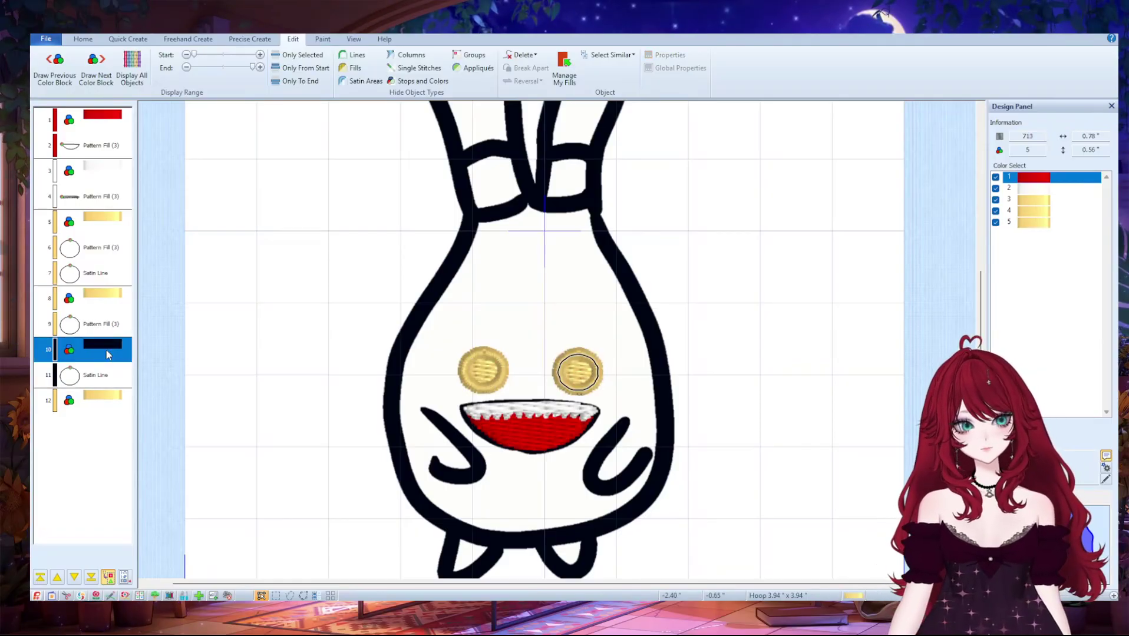
key(ctrl+z)
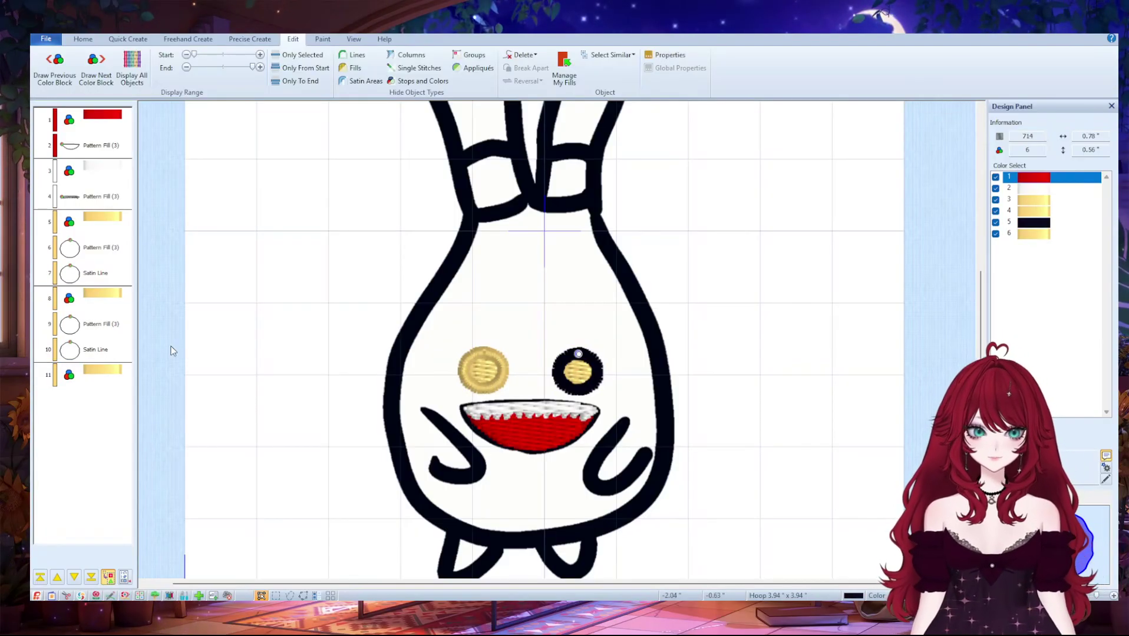
- Delete the gold color change at the end of the sequence and the one before the right eye's fill
click(109, 397)
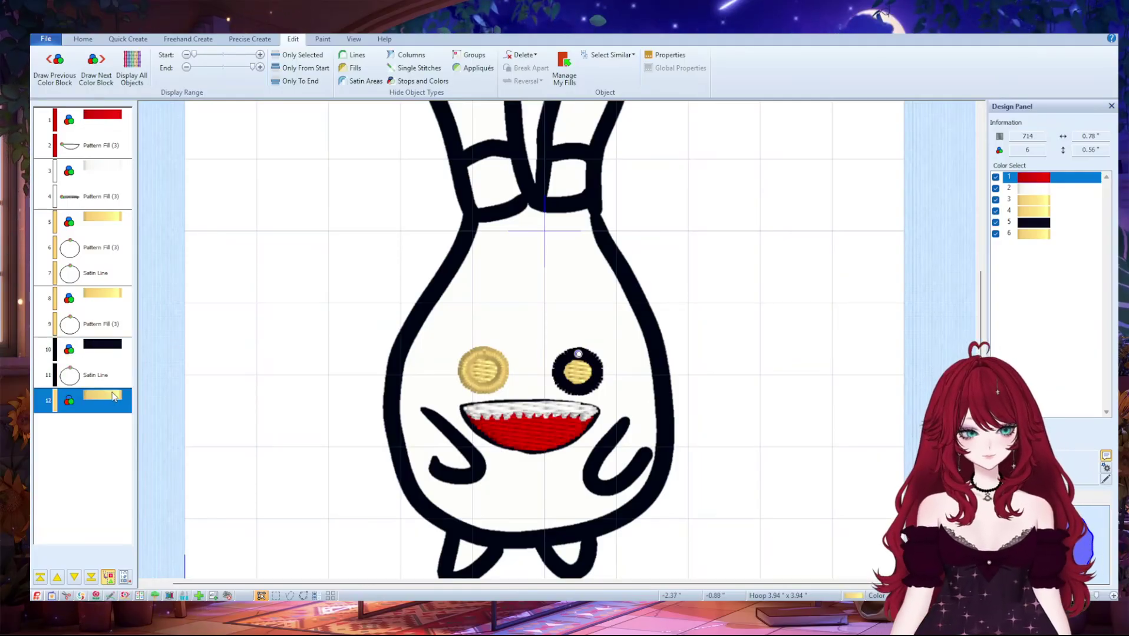
key(Delete)
click(112, 304)
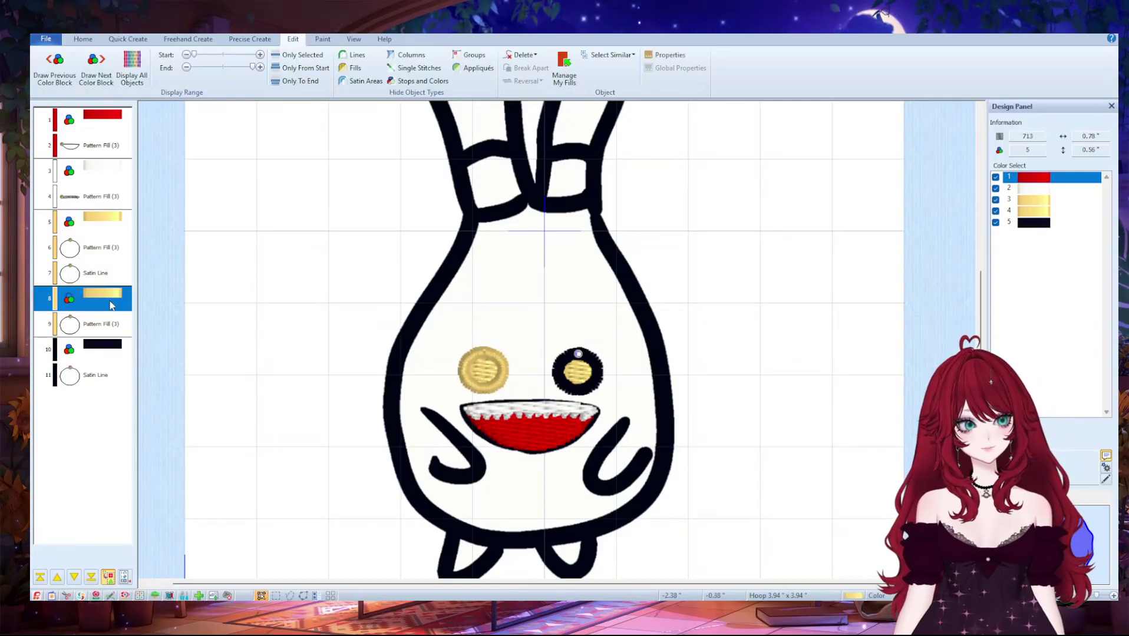
key(Delete)
- Reorder the left eye's satin line so it stitches after the black color change, alongside the right eye's border
click(106, 298)
click(101, 279)
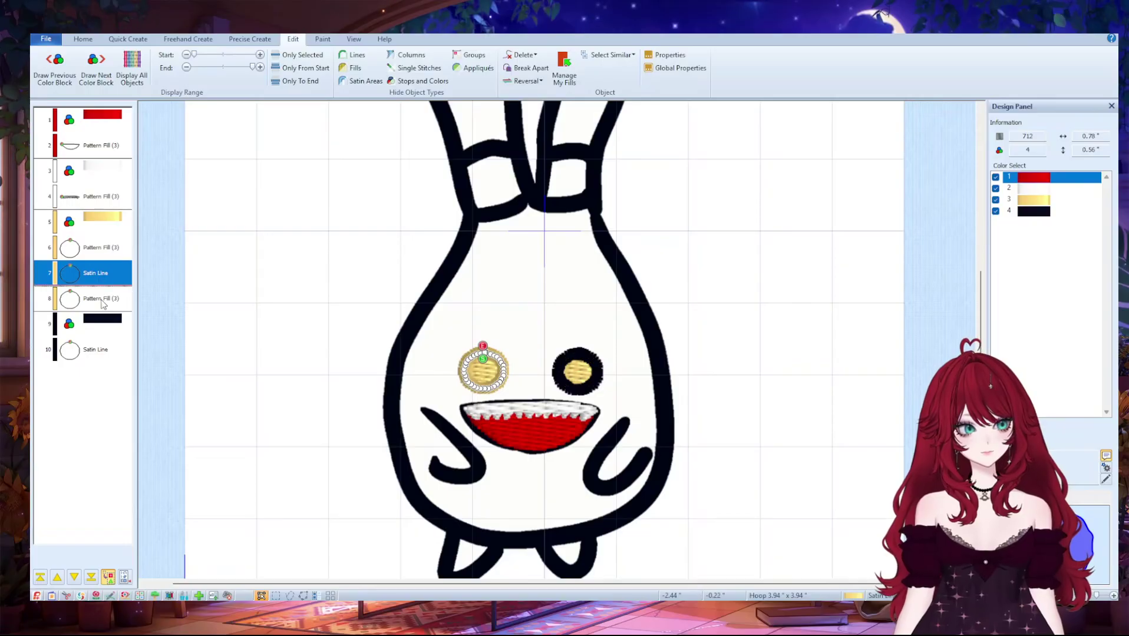
drag(101, 279, 97, 337)
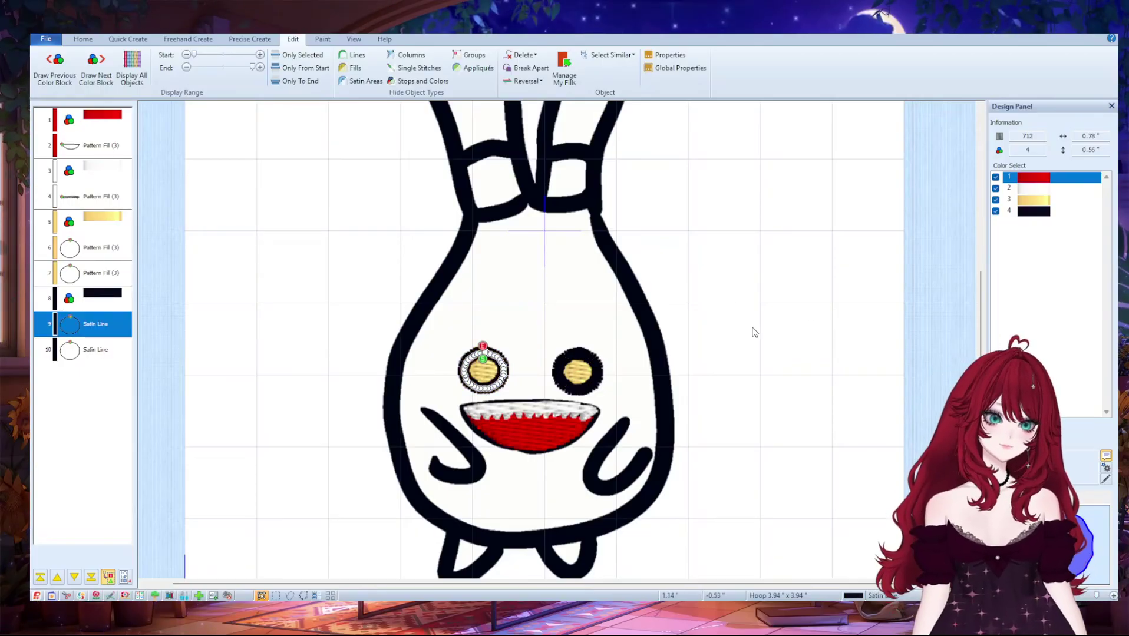
scroll(682, 411, down, 1)
scroll(681, 408, up, 1)
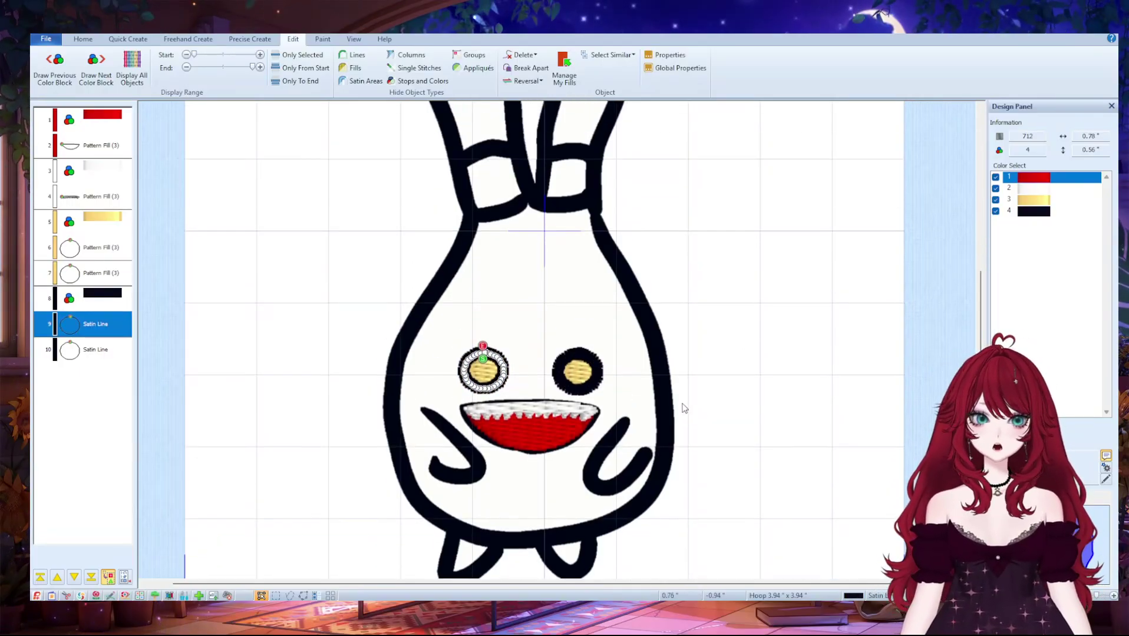
scroll(628, 359, down, 1)
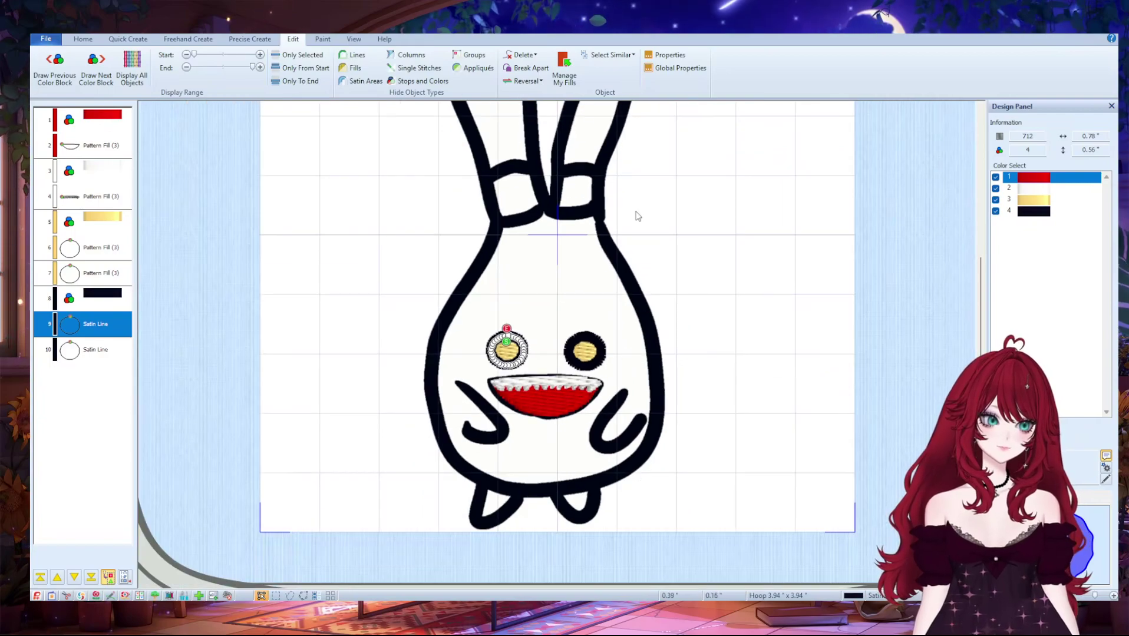
scroll(635, 216, up, 2)
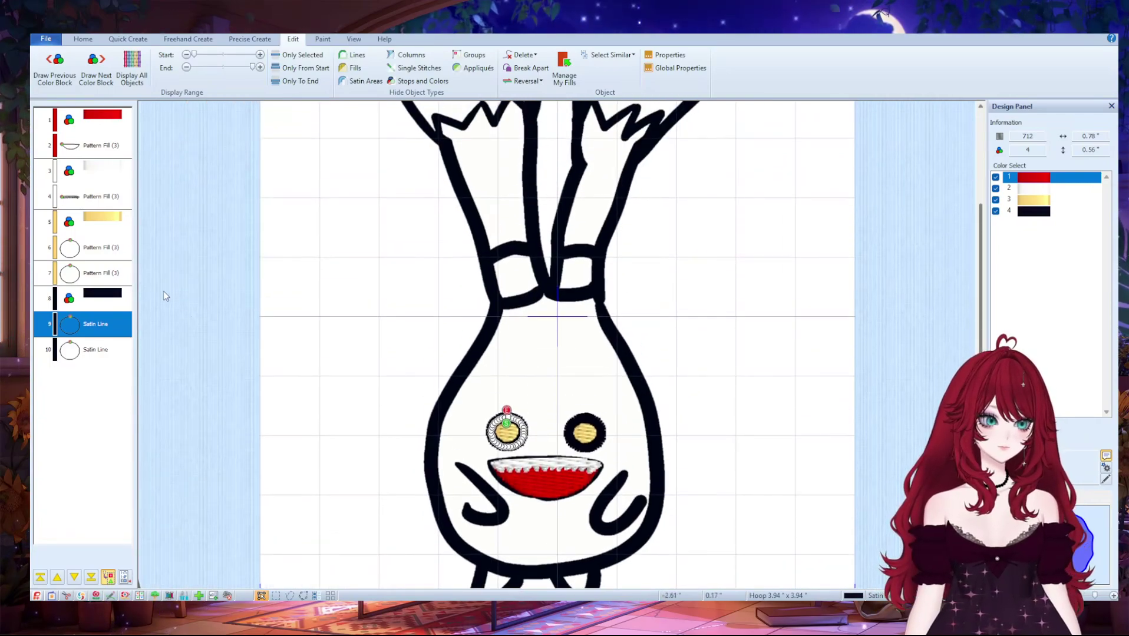
- Insert a pale gold Pattern Fill and Satin Line area after the right eye's fill, traced around the left ear's band
click(507, 433)
click(585, 433)
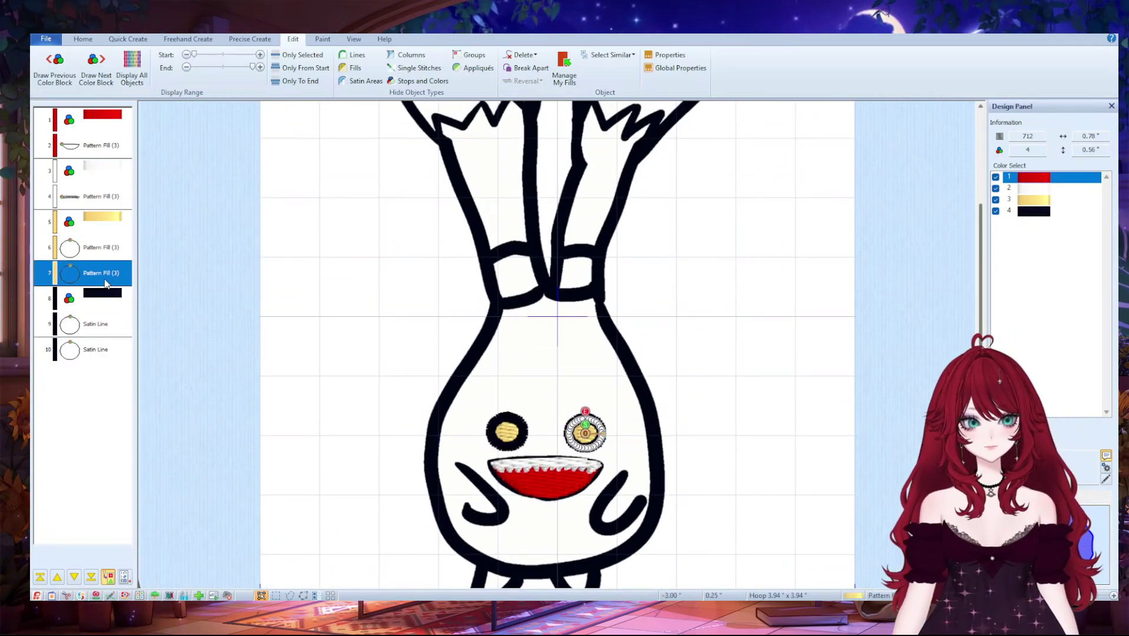
click(236, 42)
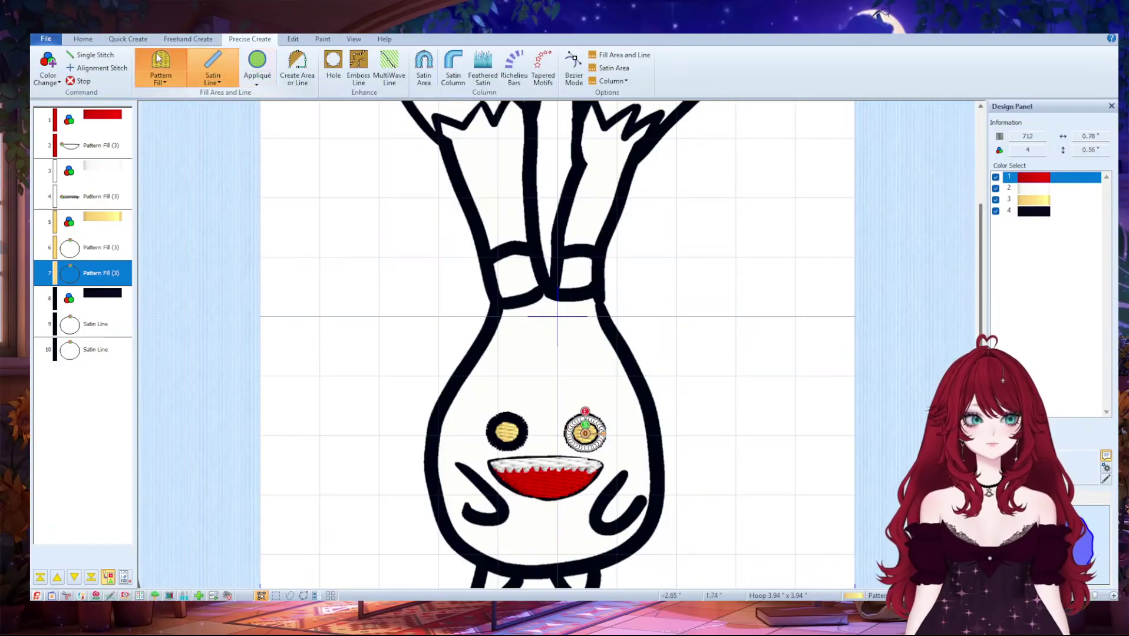
click(297, 66)
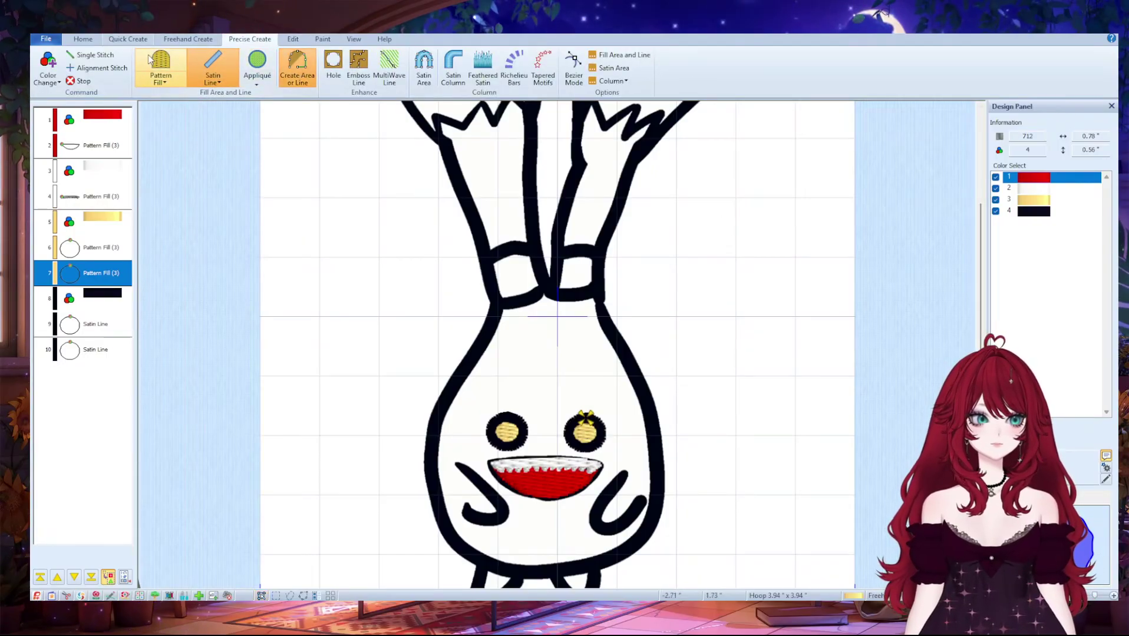
scroll(673, 259, up, 3)
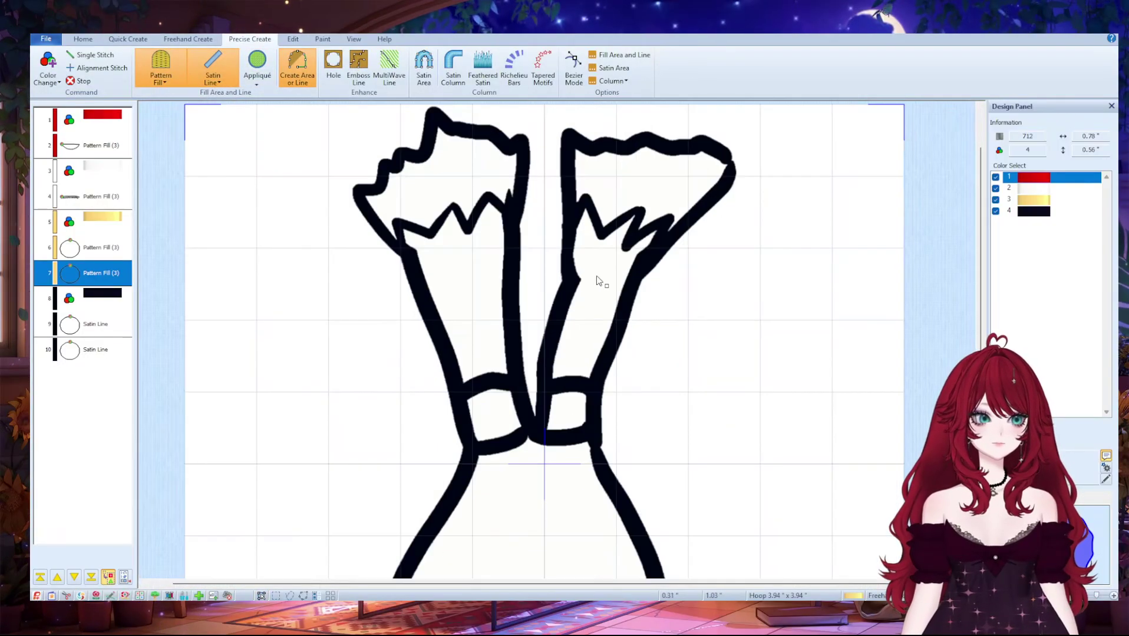
click(452, 394)
click(495, 381)
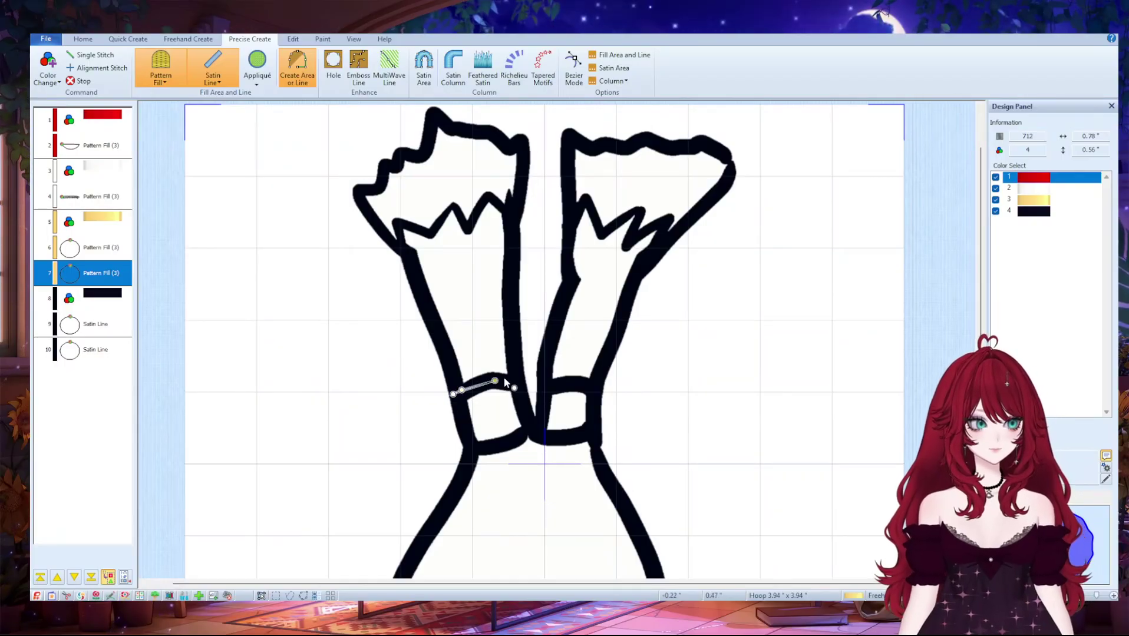
click(527, 407)
click(528, 434)
click(504, 446)
click(478, 452)
right_click(475, 451)
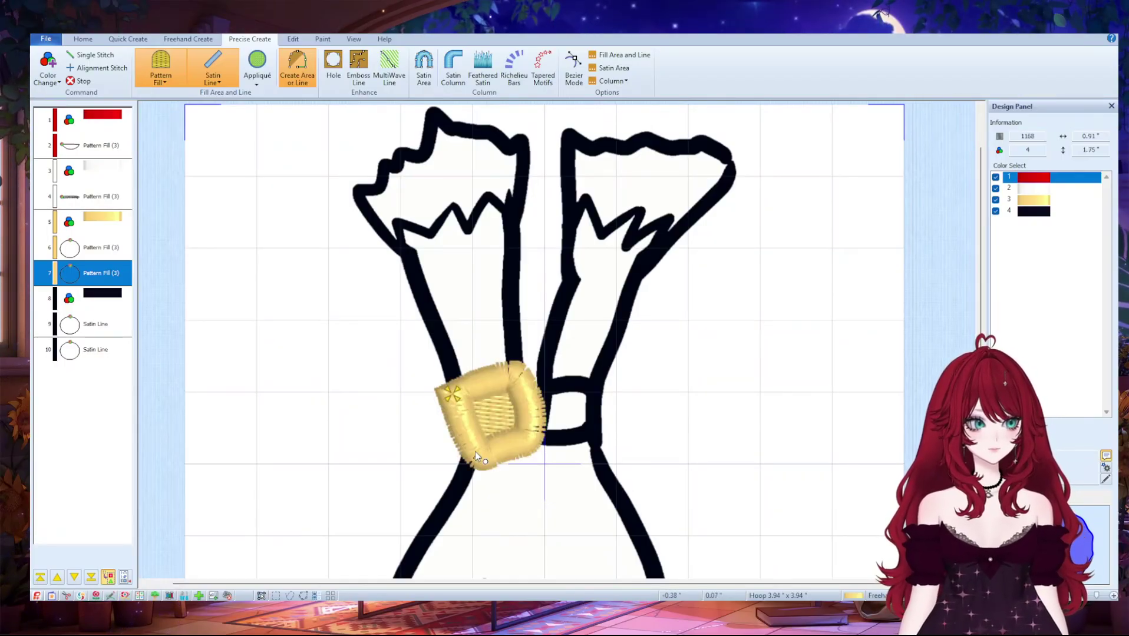
- Trace a second pale gold Pattern Fill and Satin Line area around the right ear's band
click(548, 386)
click(598, 380)
click(600, 390)
click(600, 412)
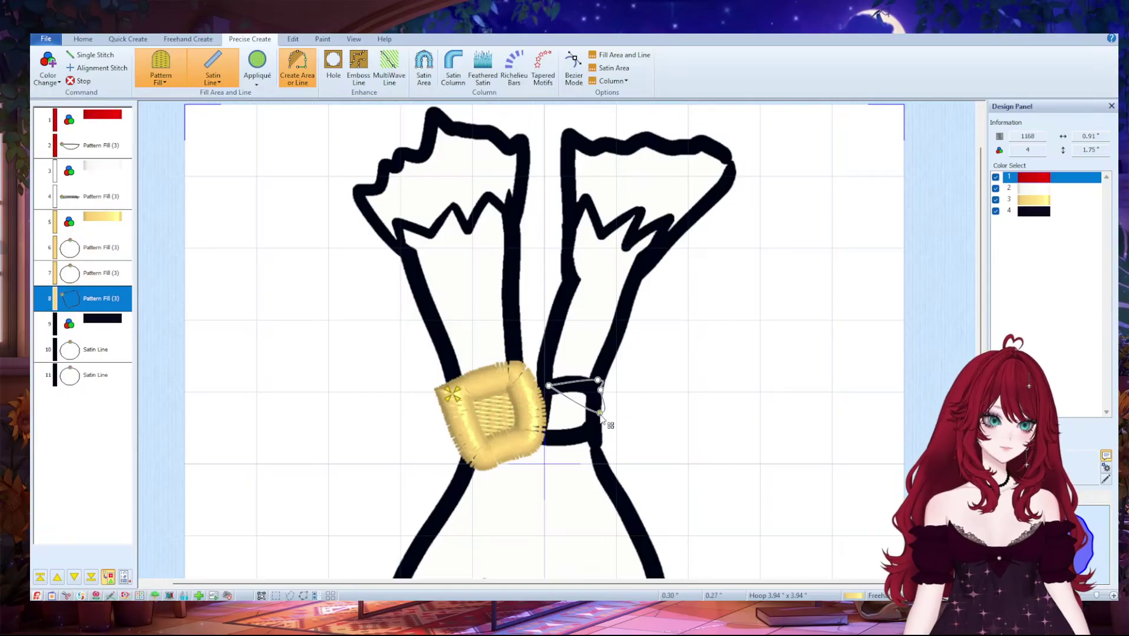
click(597, 432)
click(591, 438)
click(577, 441)
click(563, 443)
click(547, 426)
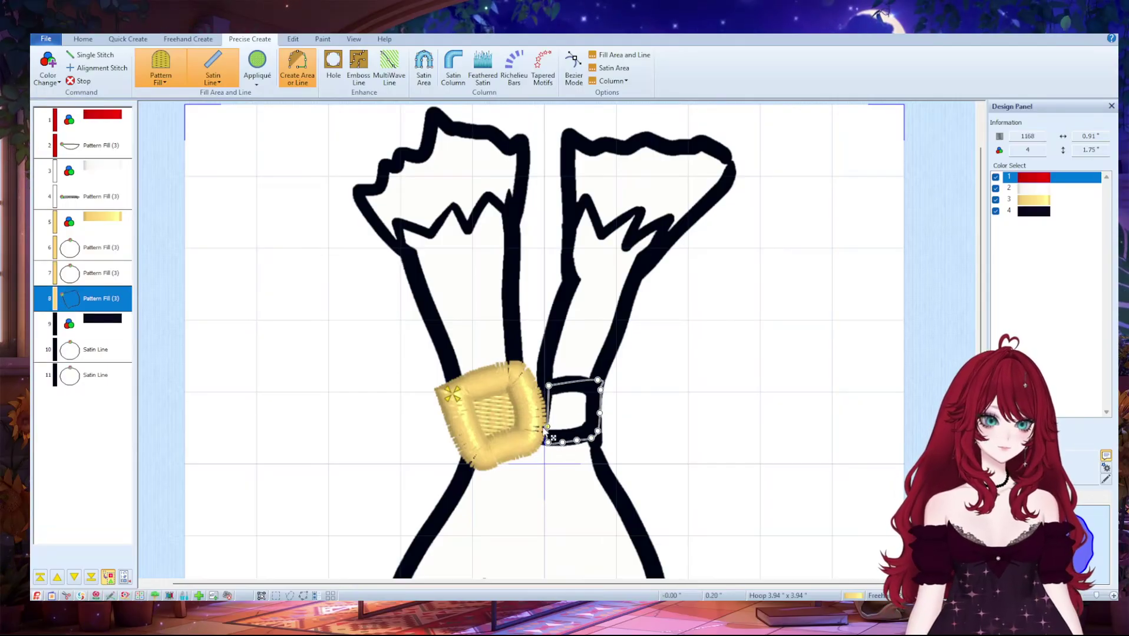
right_click(543, 399)
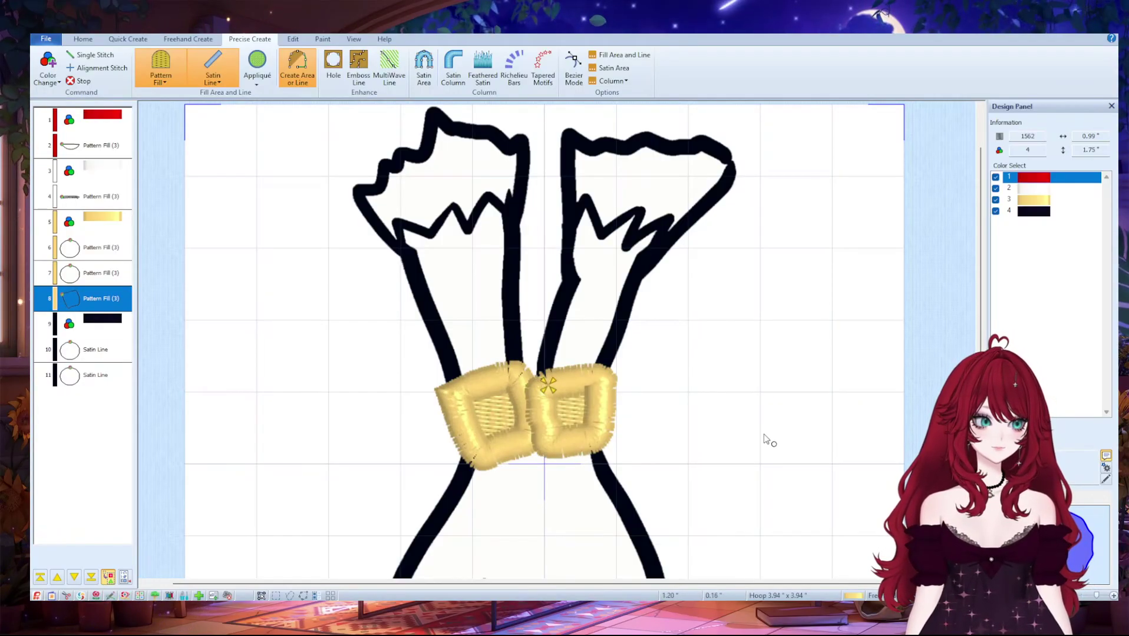
- Narrow the satin borders of both ear bands and adjust the points at the right band's lower inner corner
click(83, 39)
click(382, 66)
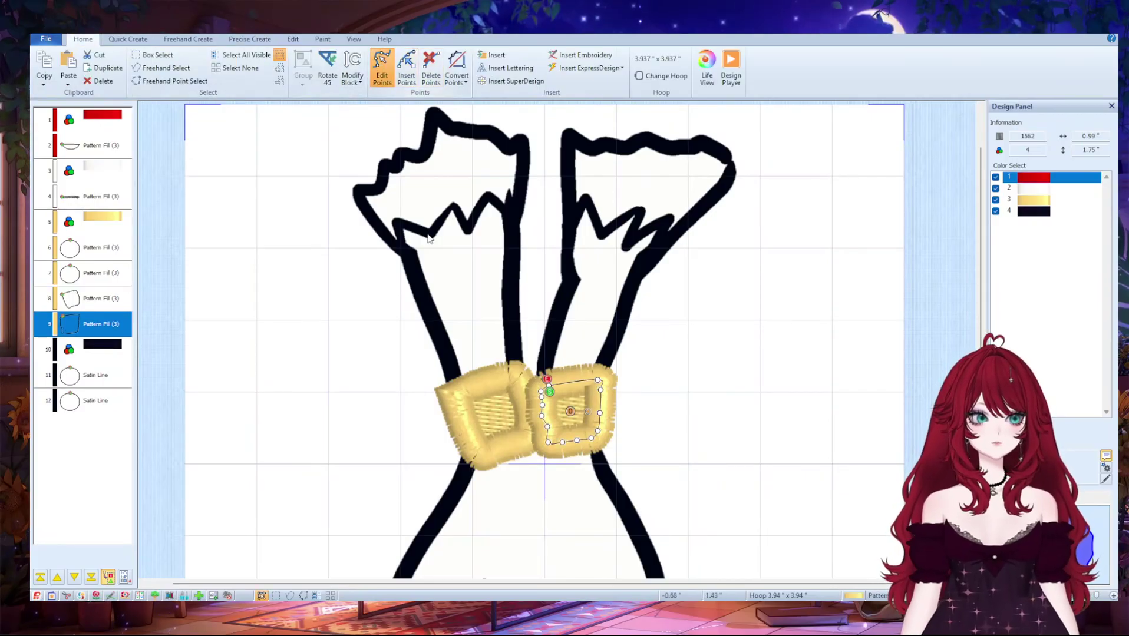
click(495, 372)
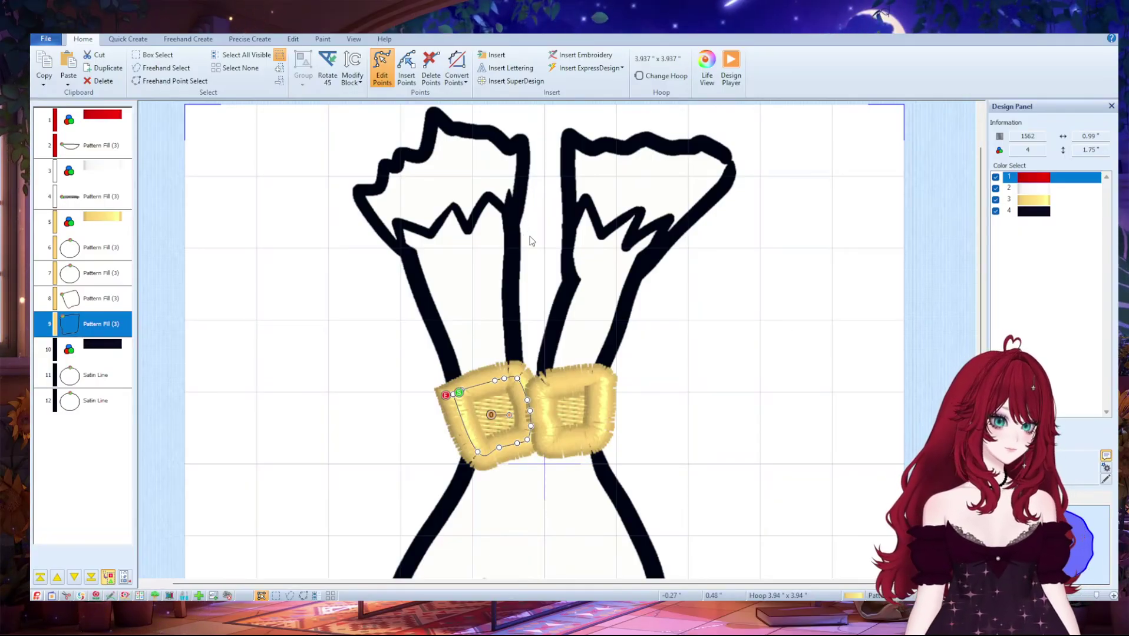
key(shift+Tab)
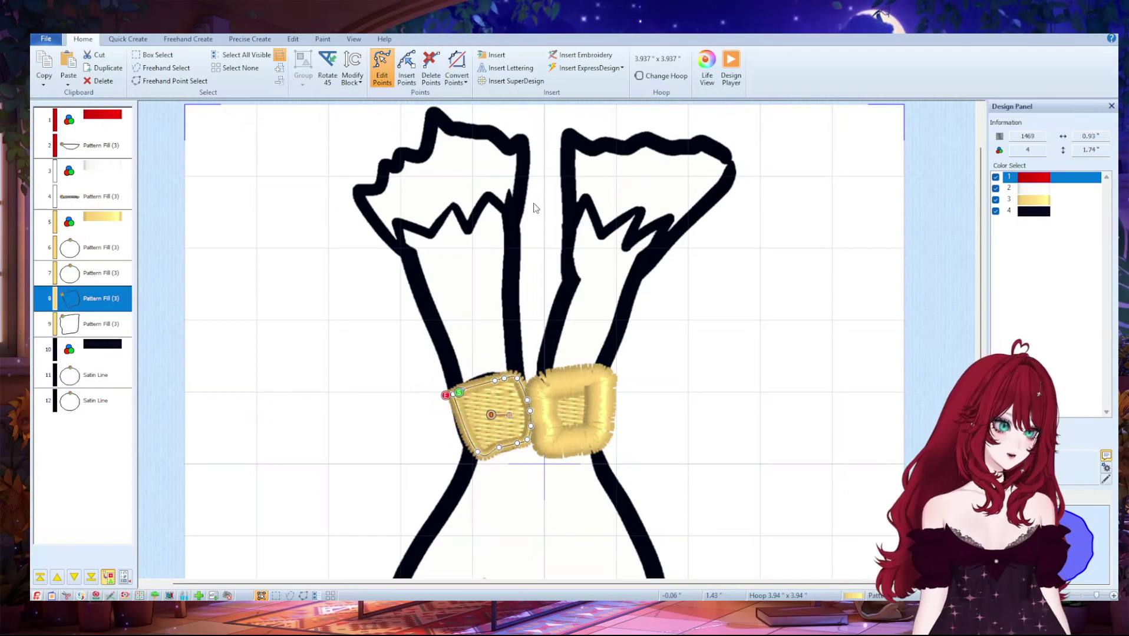
click(584, 365)
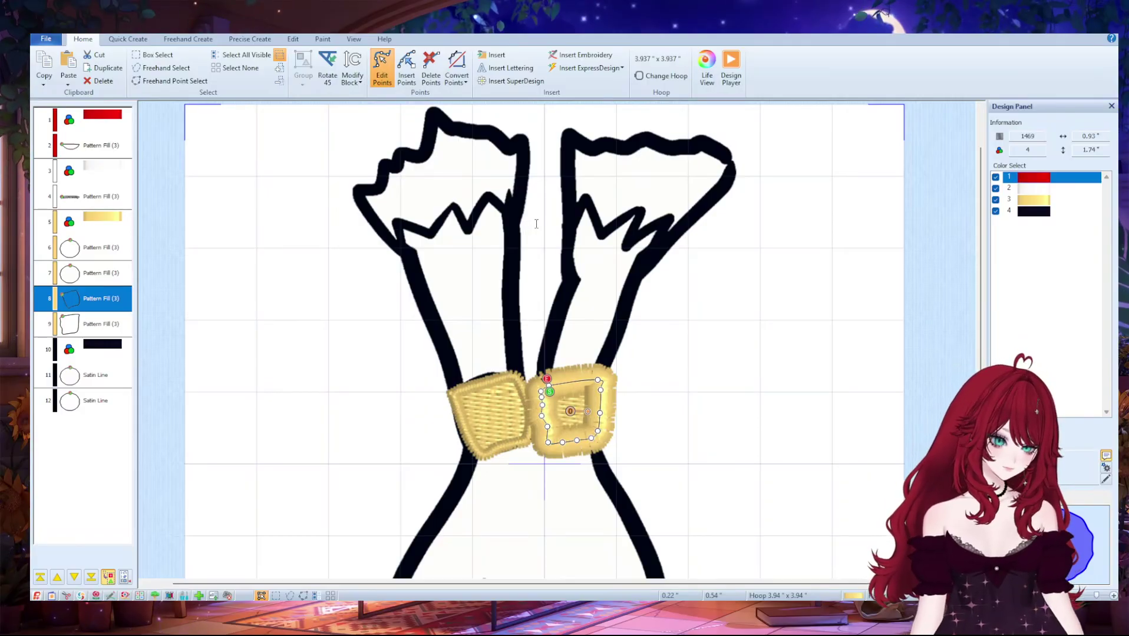
key(Tab)
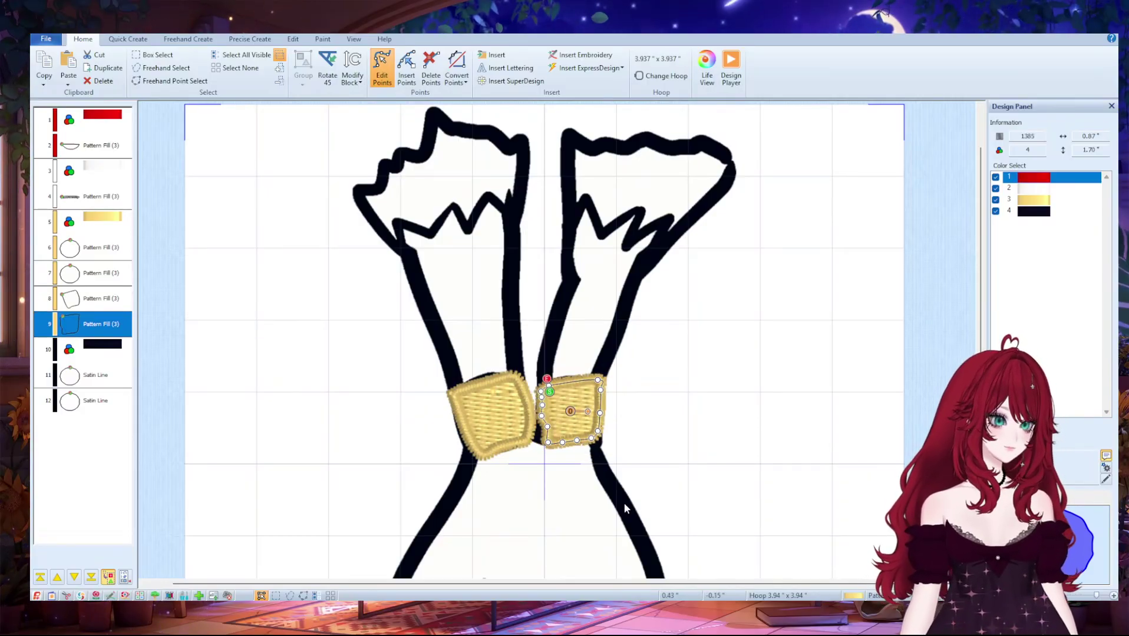
drag(548, 443, 544, 414)
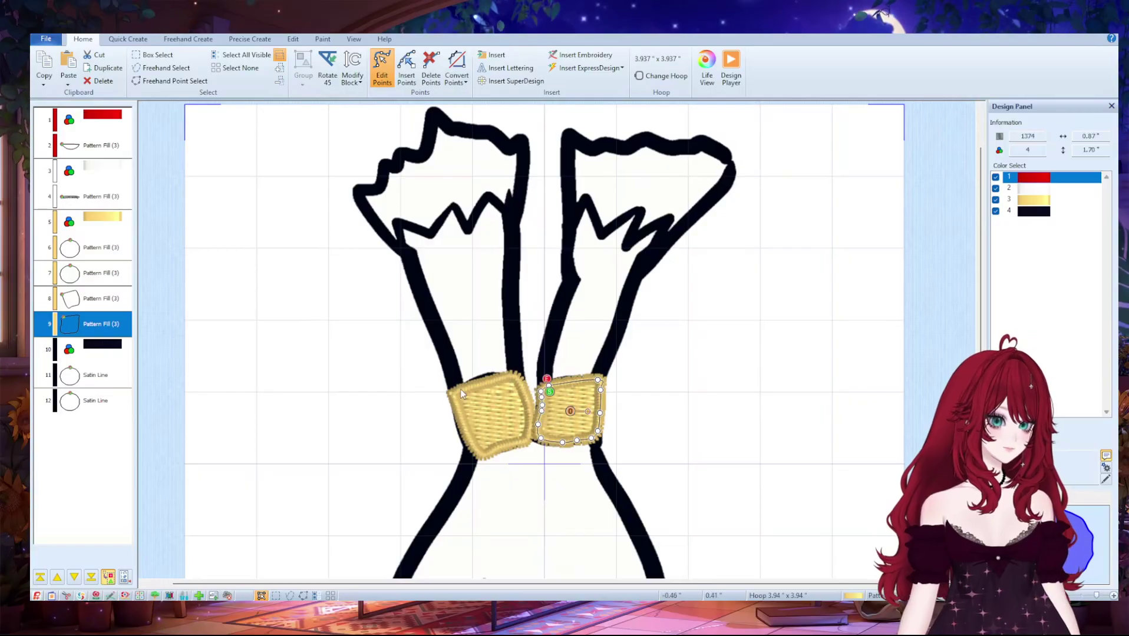
- Move the left ear band after the right one in the stitch order and square up its corners by repositioning outline points
drag(69, 298, 71, 329)
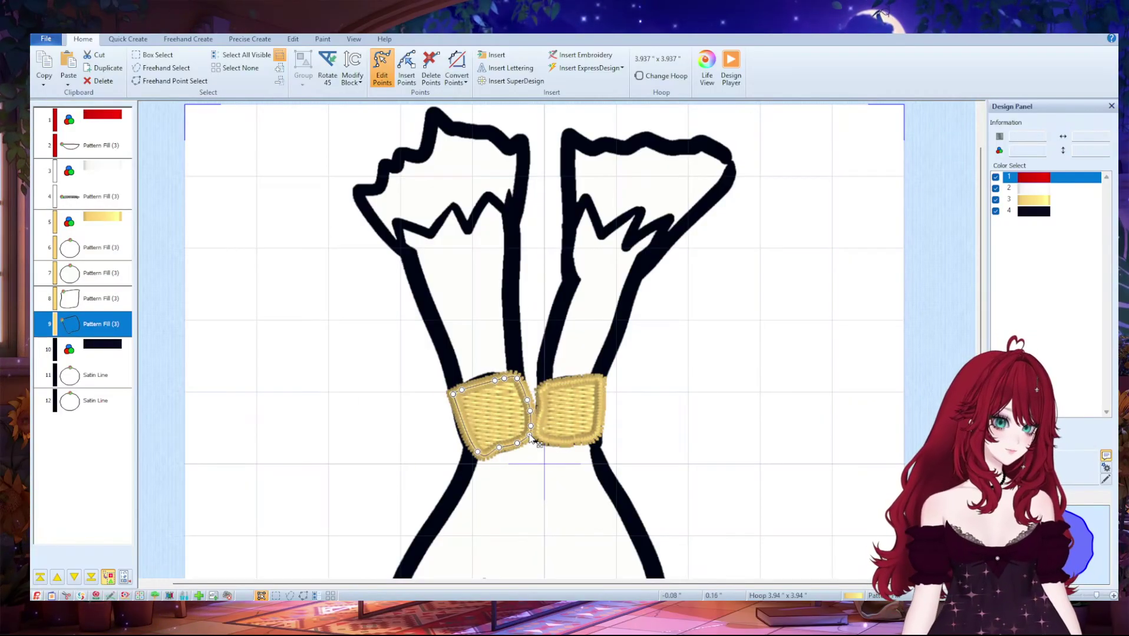
drag(476, 454, 467, 455)
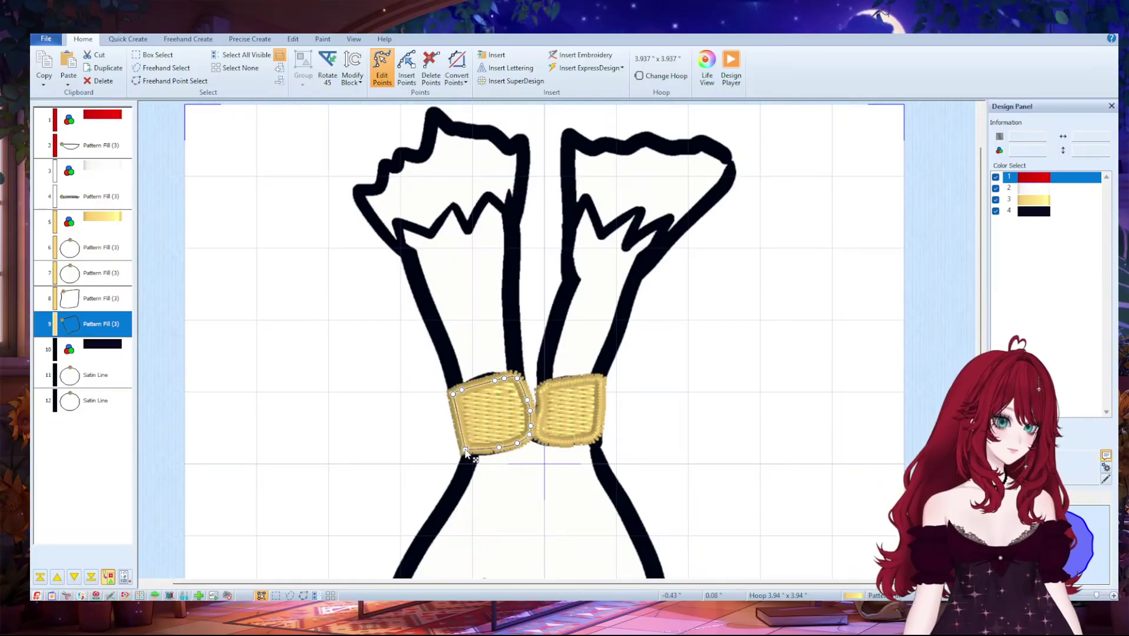
click(451, 395)
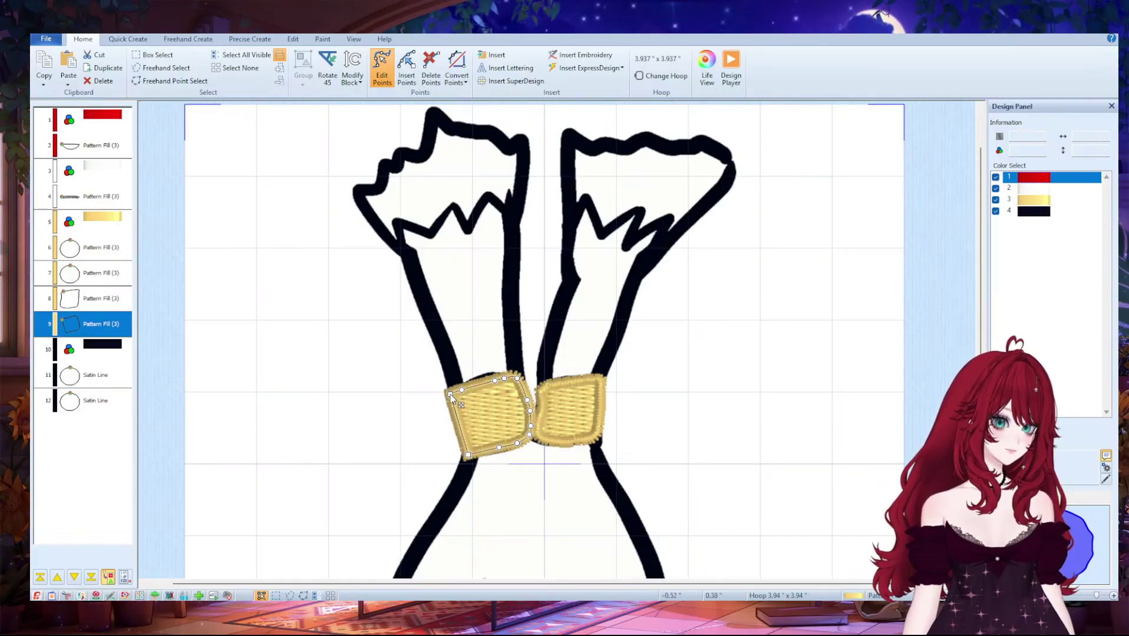
mouse_move(517, 378)
mouse_down()
mouse_move(467, 384)
mouse_move(506, 378)
mouse_up()
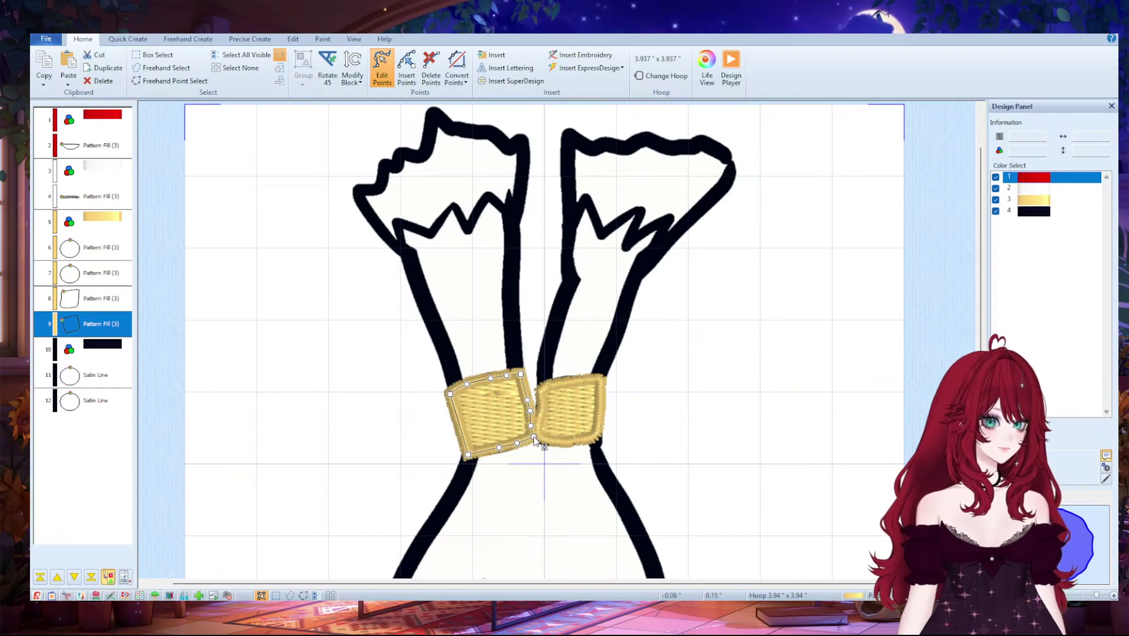
mouse_move(534, 439)
mouse_down()
mouse_move(504, 458)
mouse_move(516, 448)
mouse_up()
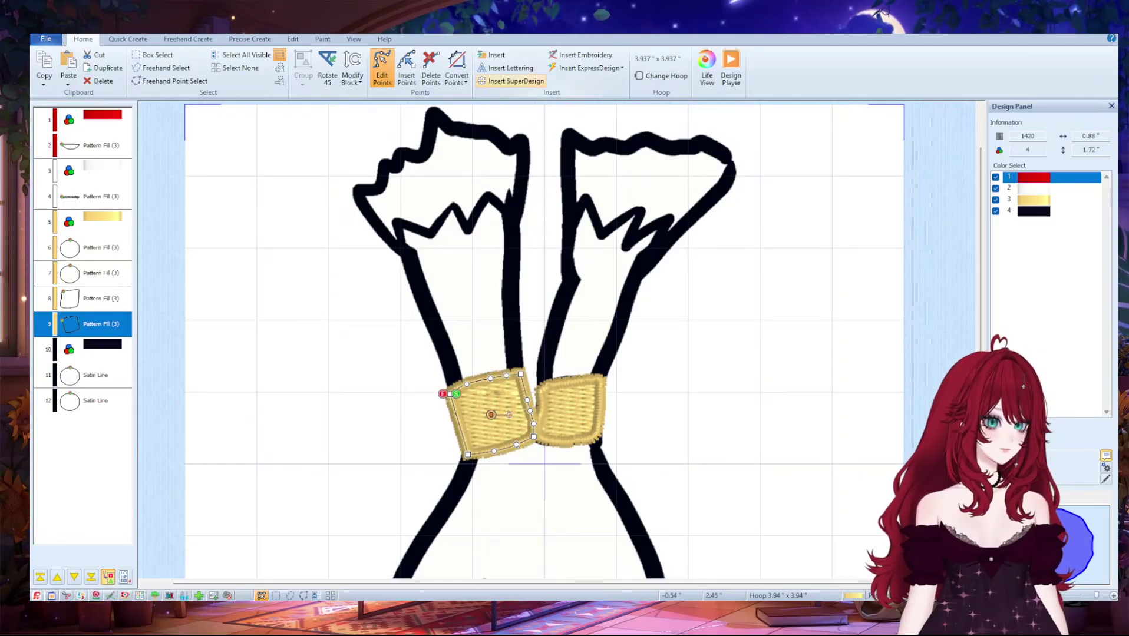
- Insert extra outline points on the left ear band and adjust its upper outer corner
click(406, 66)
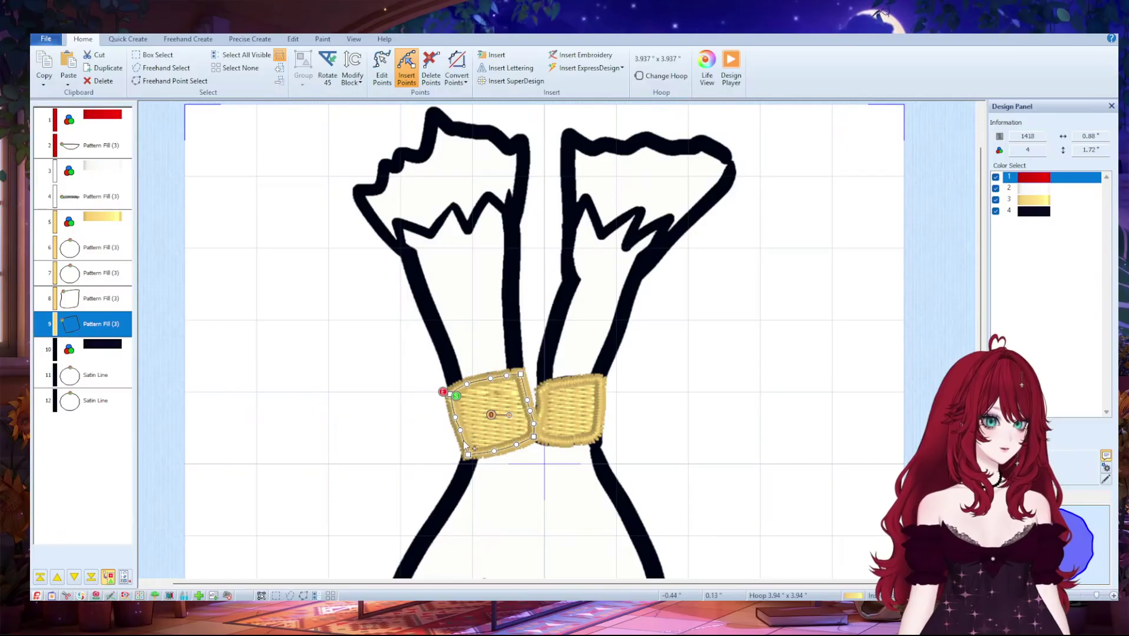
click(526, 389)
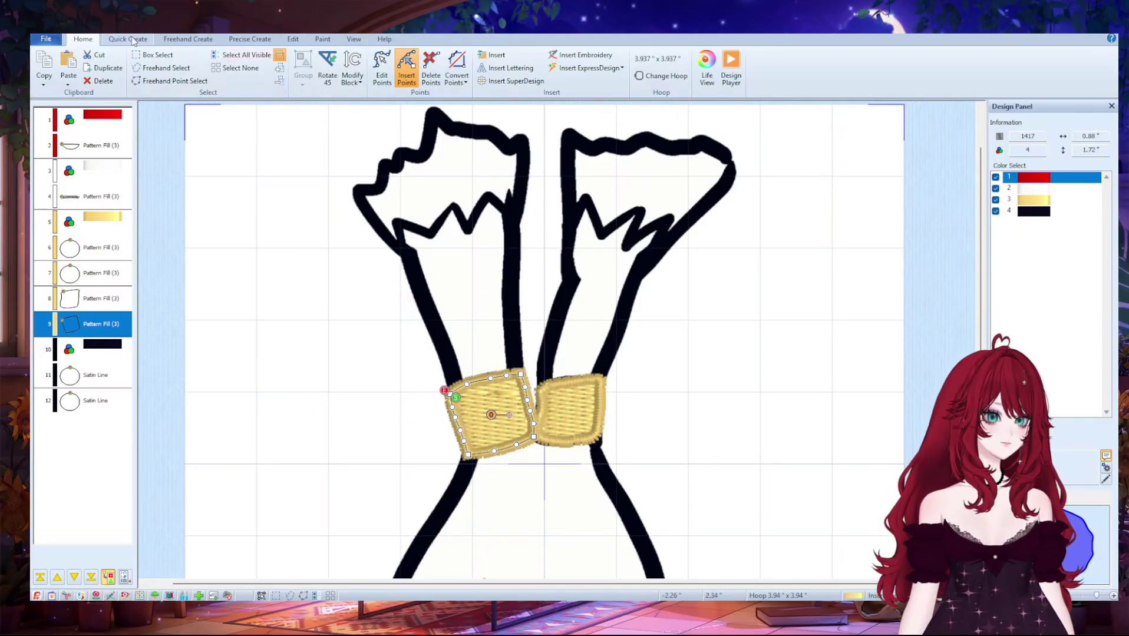
click(382, 68)
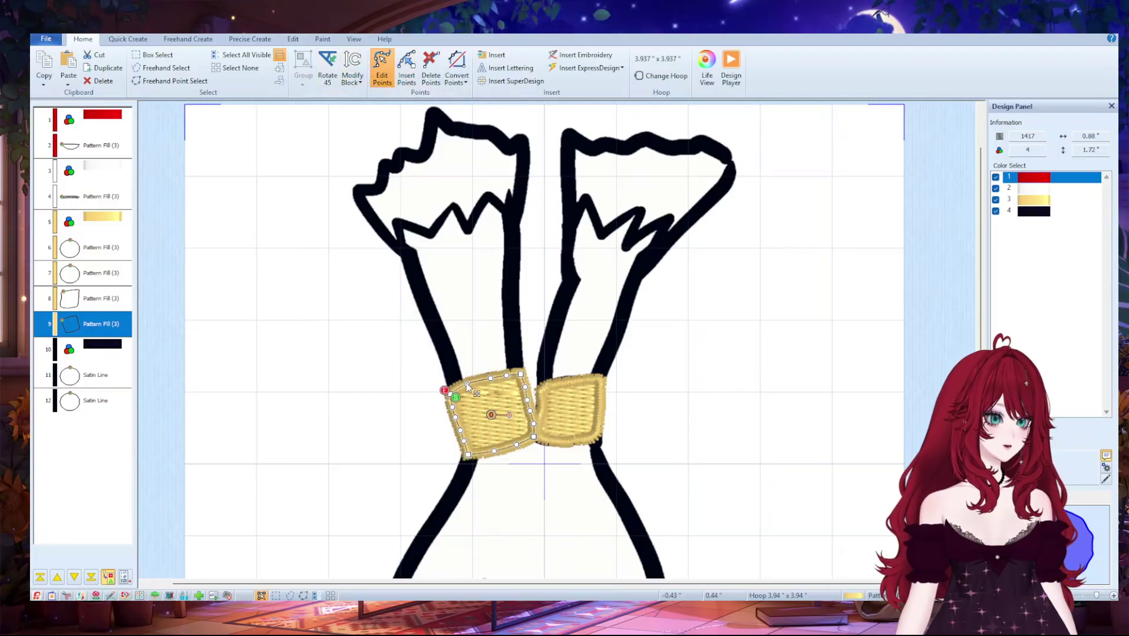
click(449, 392)
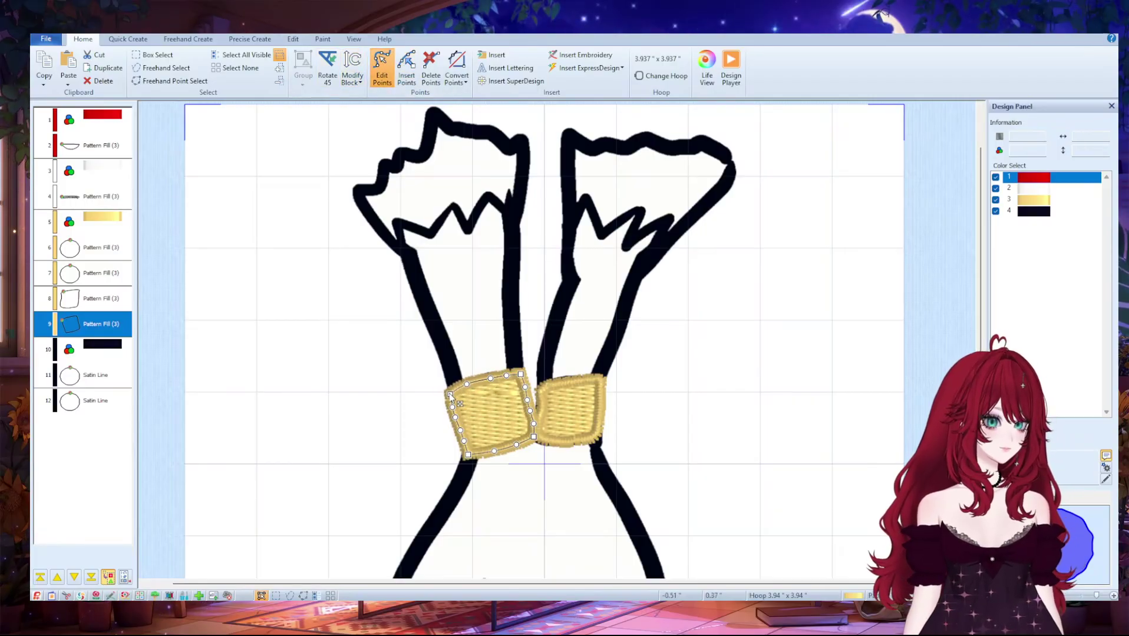
- Reshape the right ear band's outline so its inner edge meets the left band and its corners are squared
click(547, 406)
key(ctrl+Up)
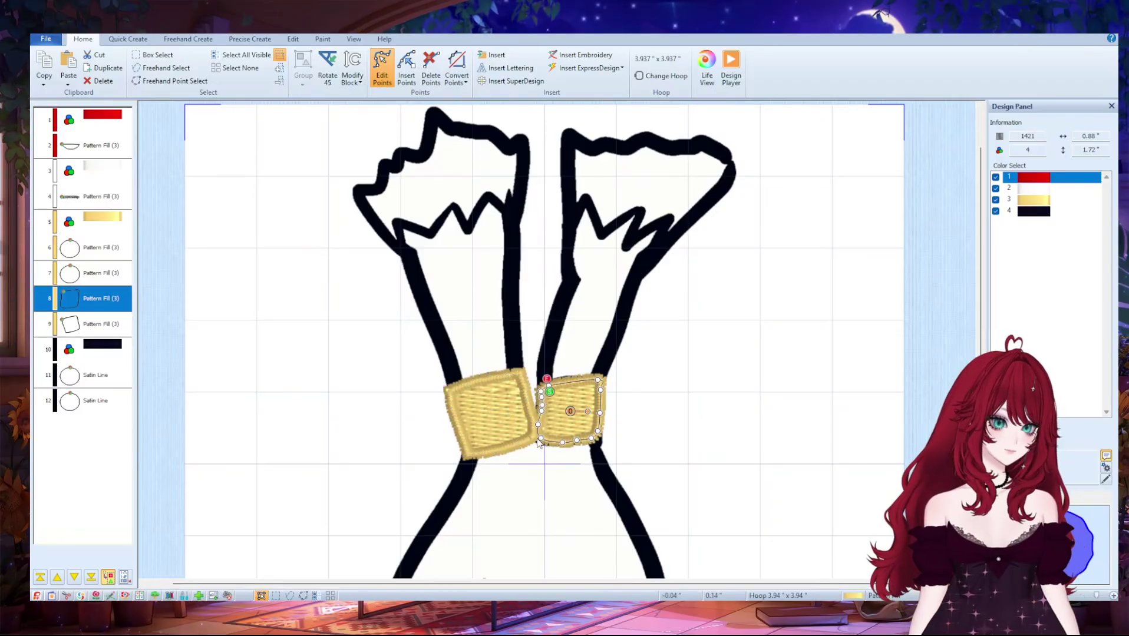
mouse_move(542, 441)
mouse_down()
mouse_move(536, 378)
mouse_move(536, 425)
mouse_up()
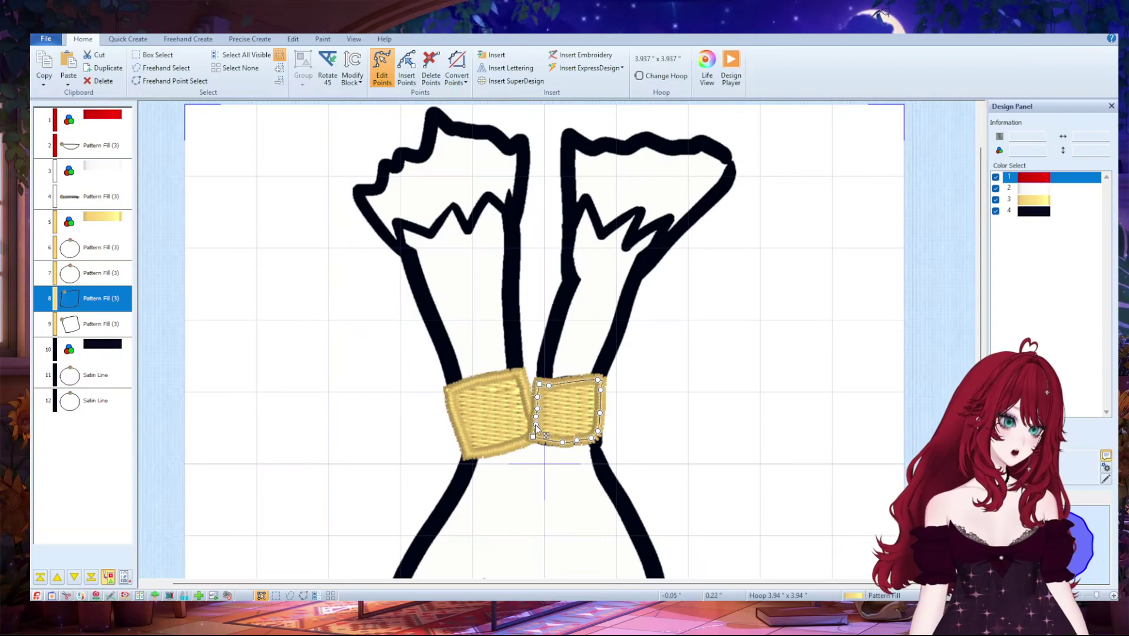
drag(548, 385, 602, 381)
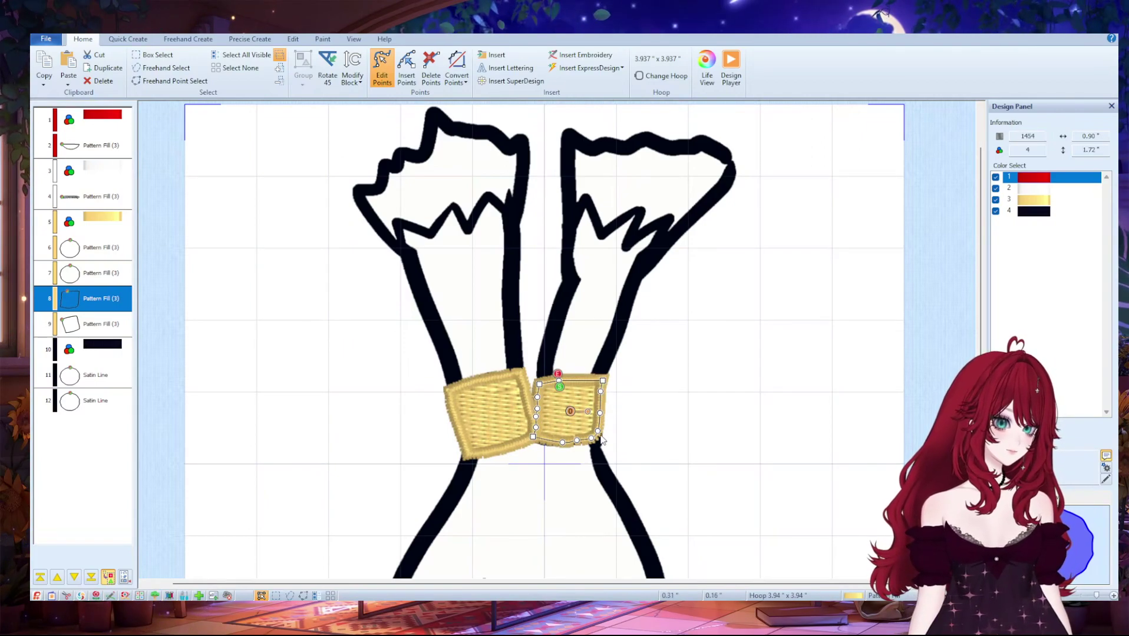
drag(597, 433, 582, 446)
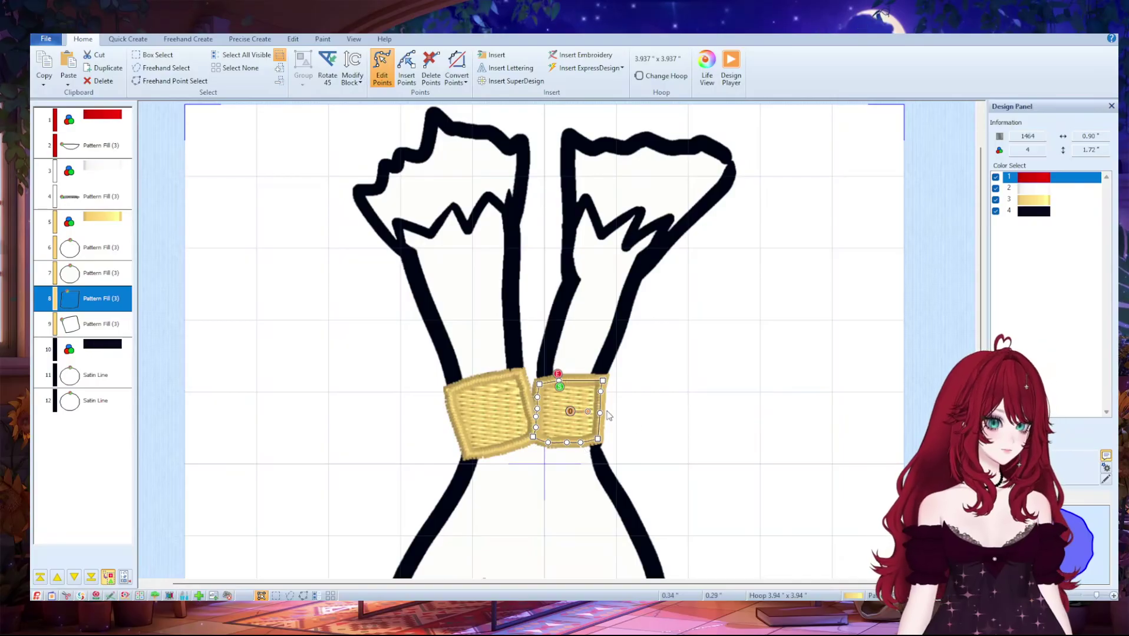
drag(601, 392, 602, 417)
drag(539, 384, 540, 381)
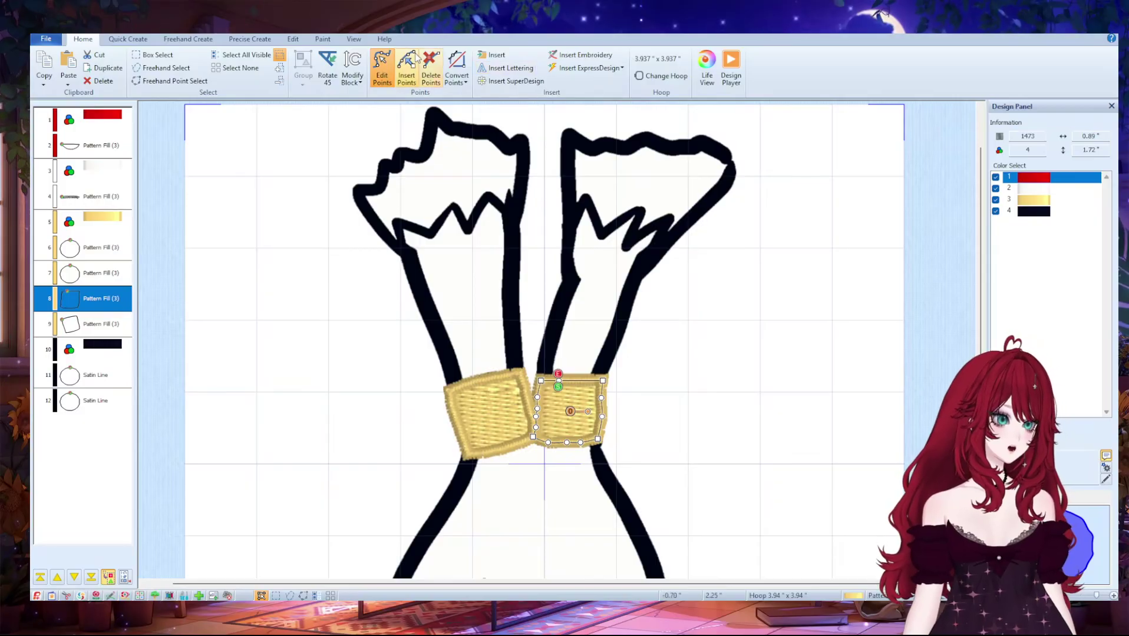
- Insert points along the right ear band's upper edge and shift them into an even curve
click(416, 57)
click(589, 380)
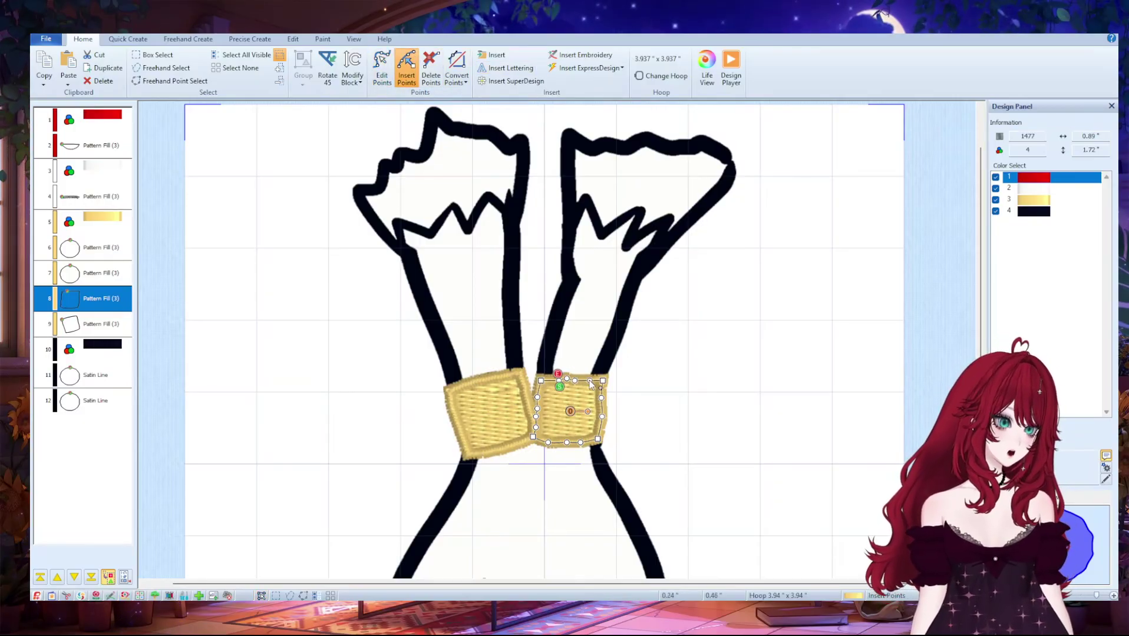
click(381, 68)
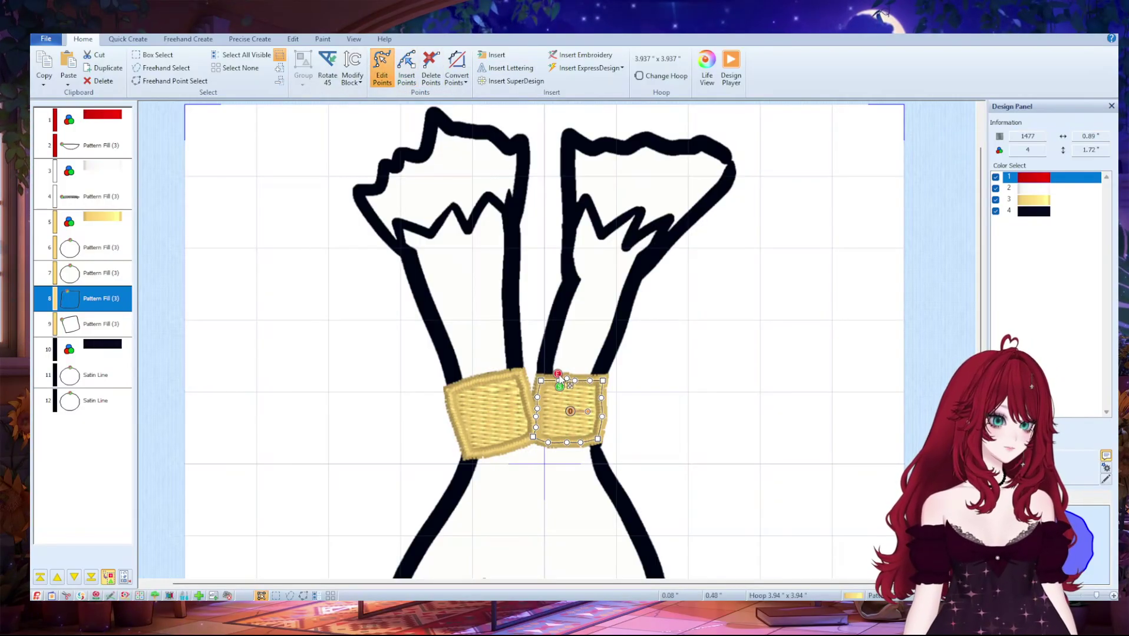
click(559, 381)
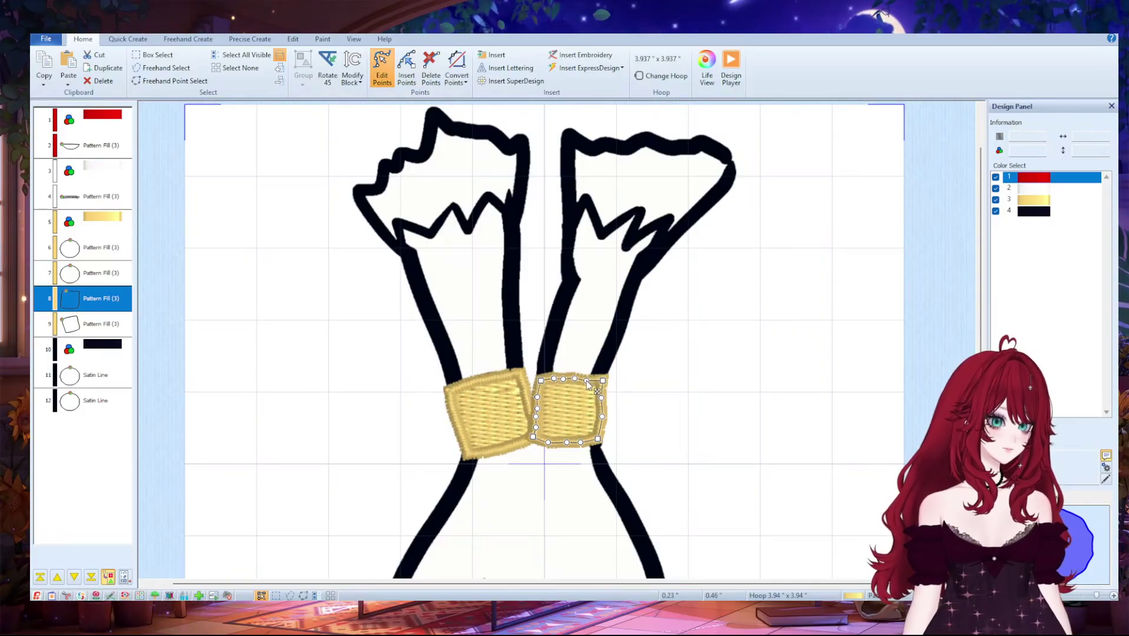
click(565, 380)
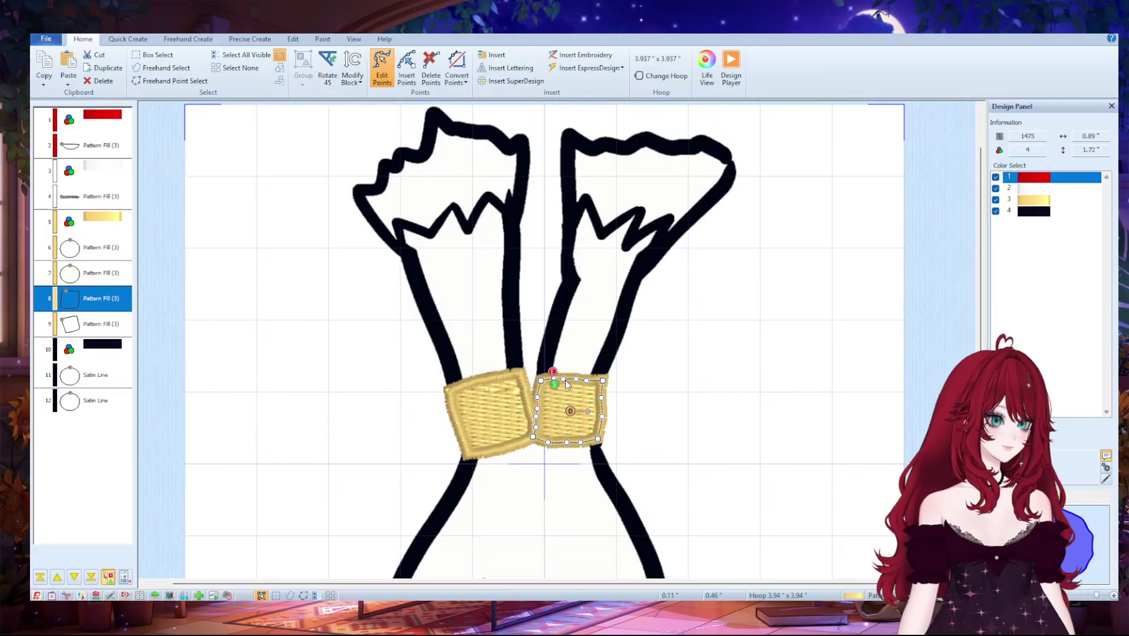
click(552, 383)
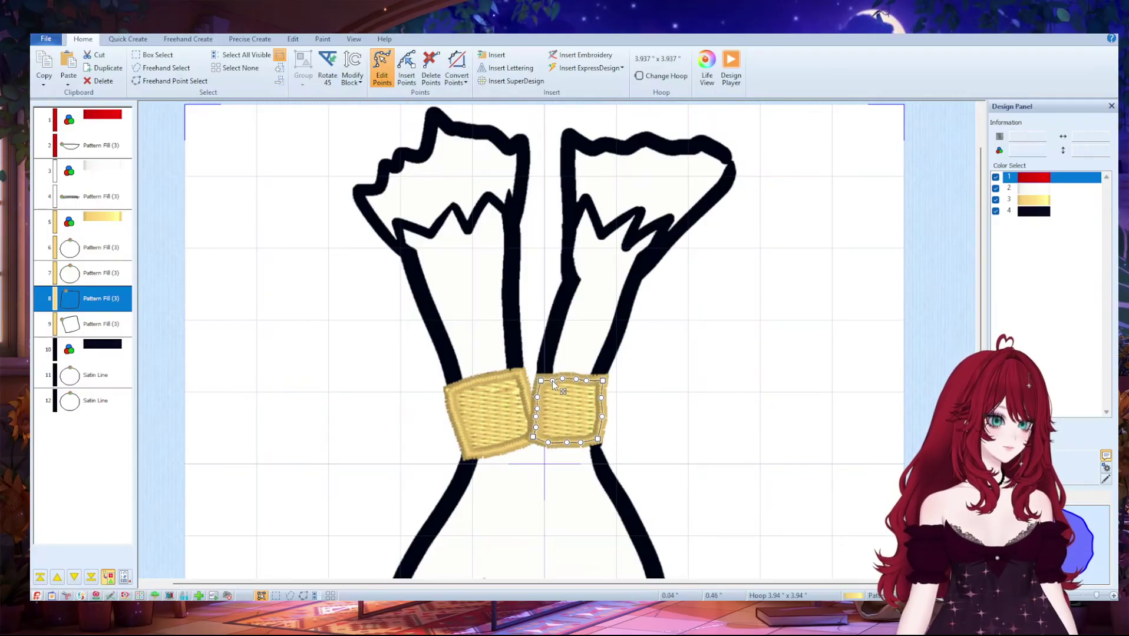
- Insert a black Satin Line after the left eye's border, traced along the character's left arm from its upper end to the hand
scroll(552, 379, down, 3)
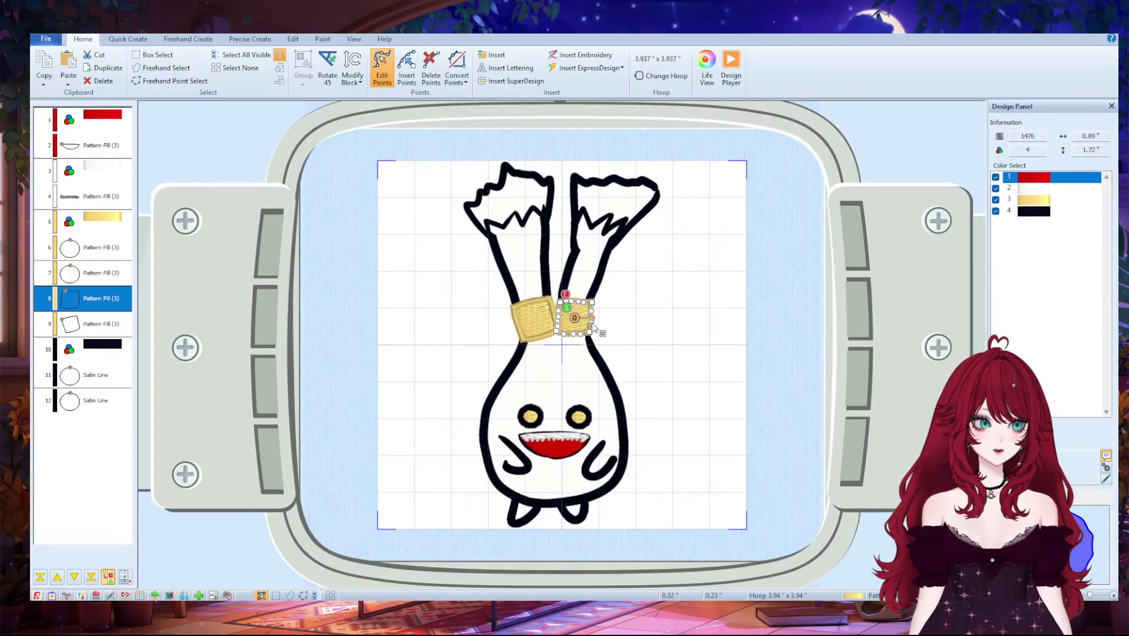
scroll(594, 326, down, 1)
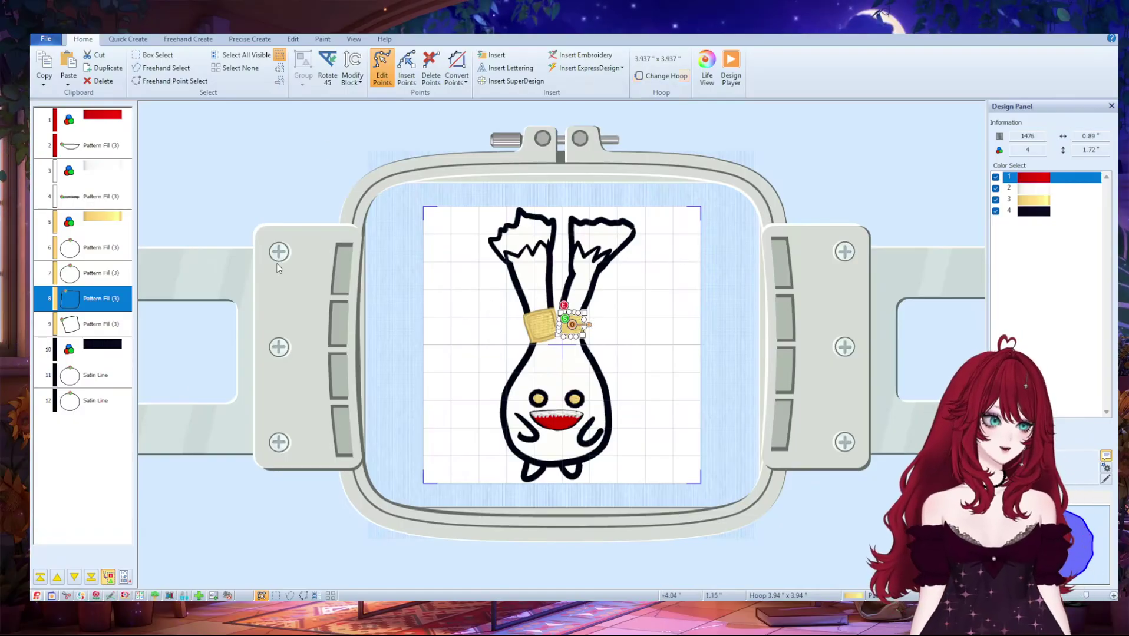
click(98, 373)
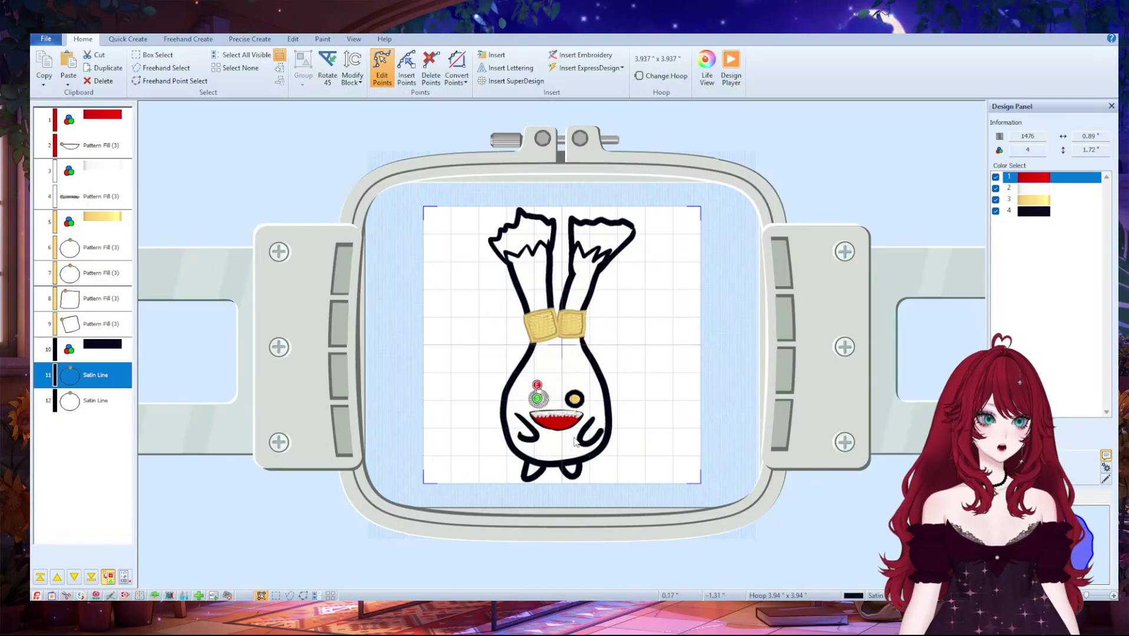
scroll(575, 442, up, 6)
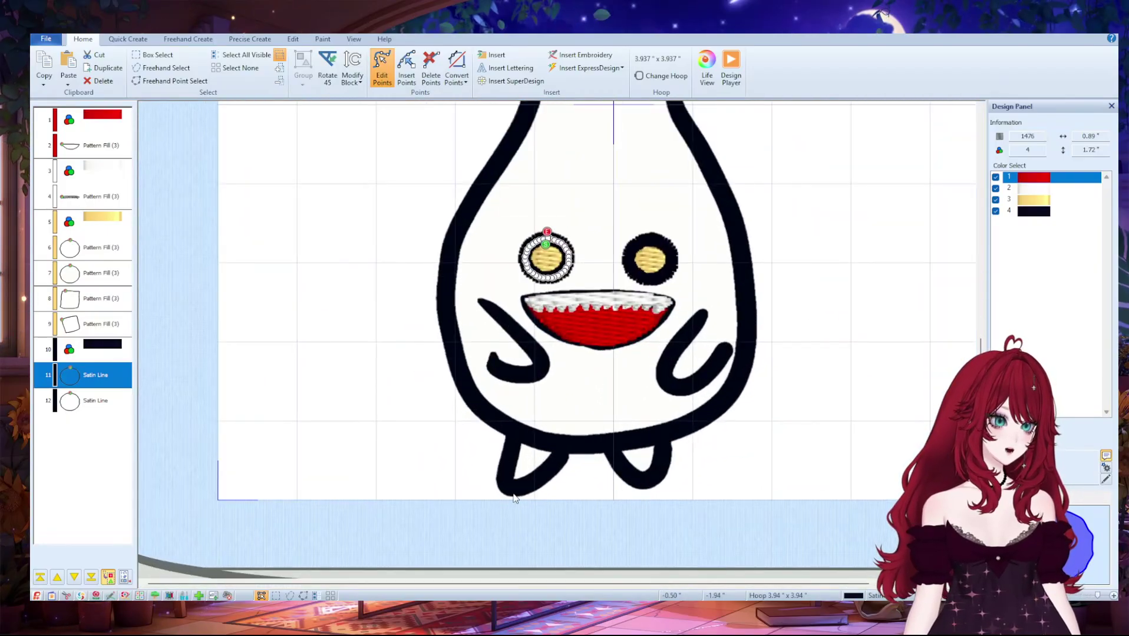
scroll(685, 372, up, 1)
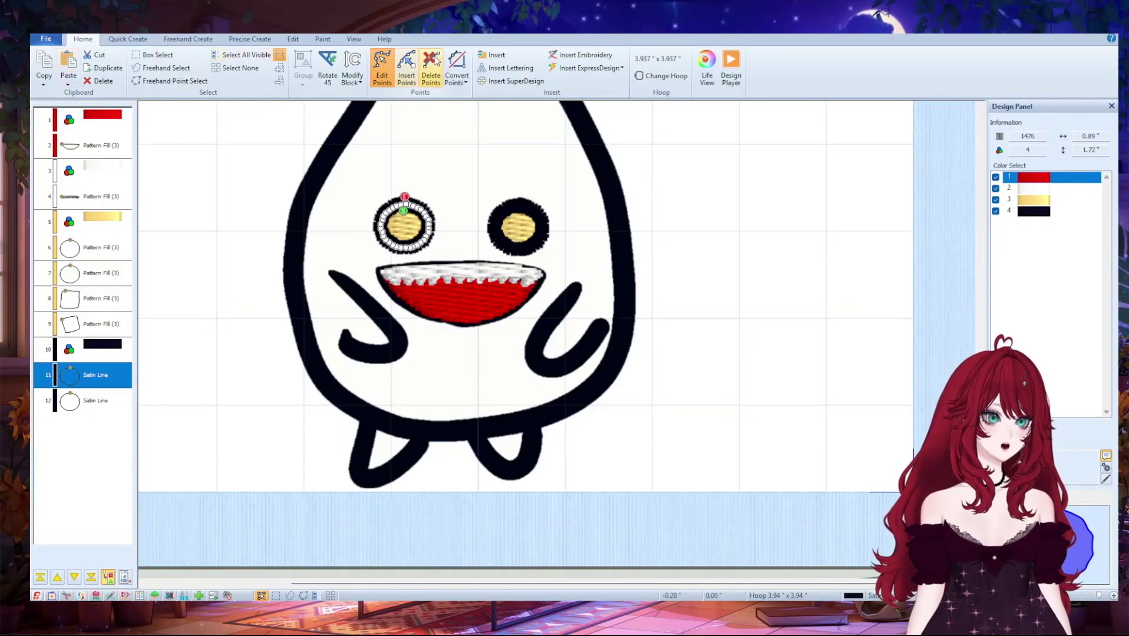
click(250, 38)
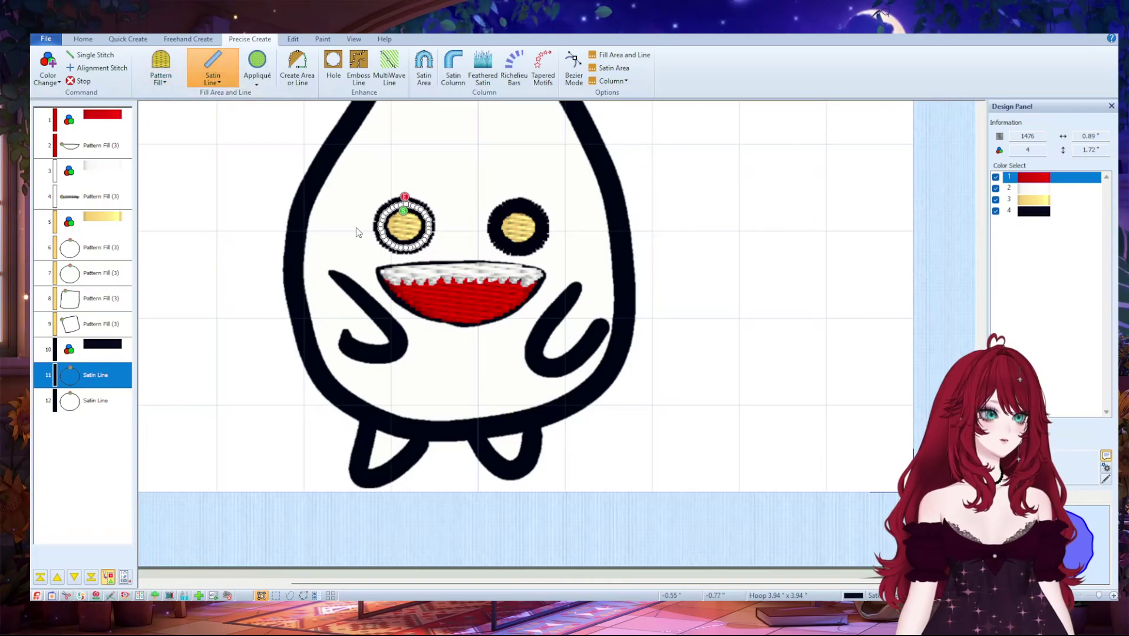
click(298, 66)
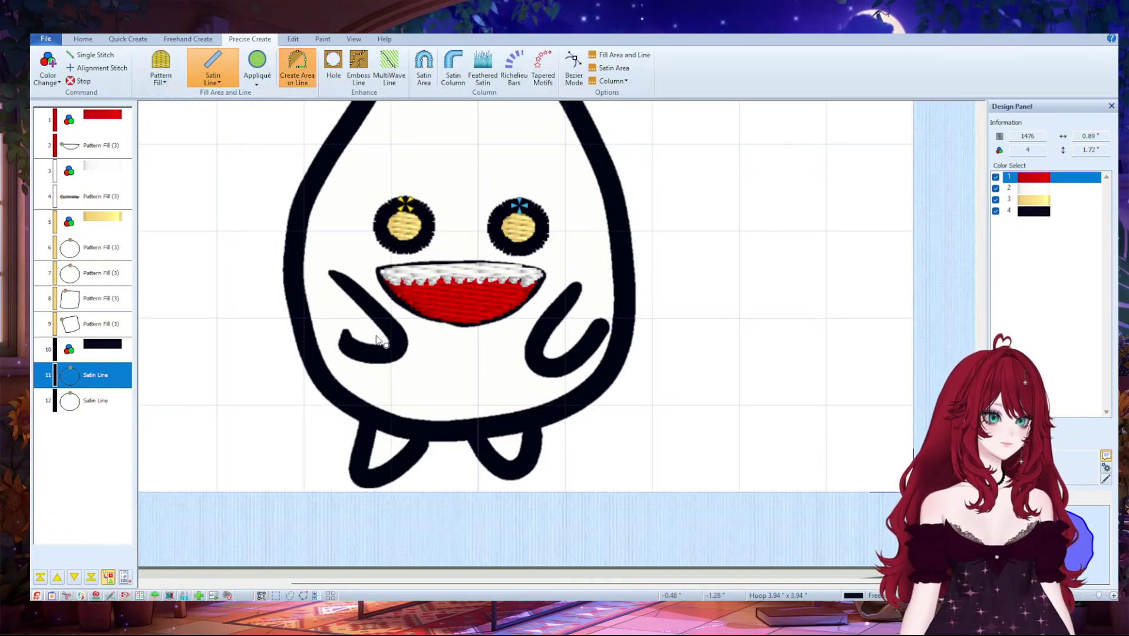
click(335, 273)
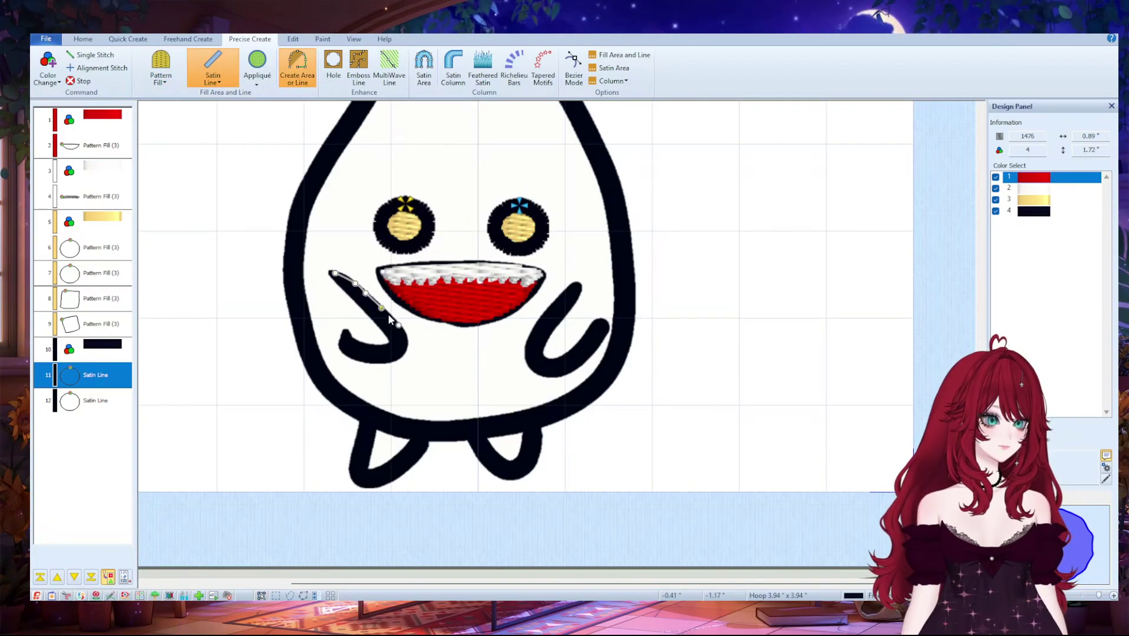
click(414, 360)
click(377, 370)
click(352, 359)
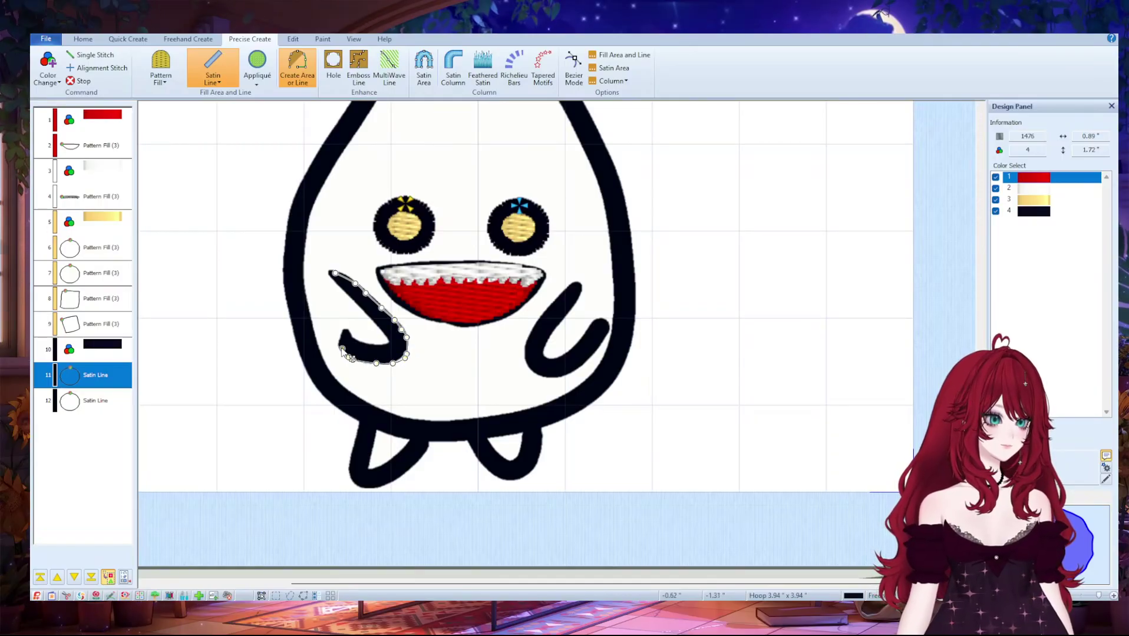
double_click(335, 345)
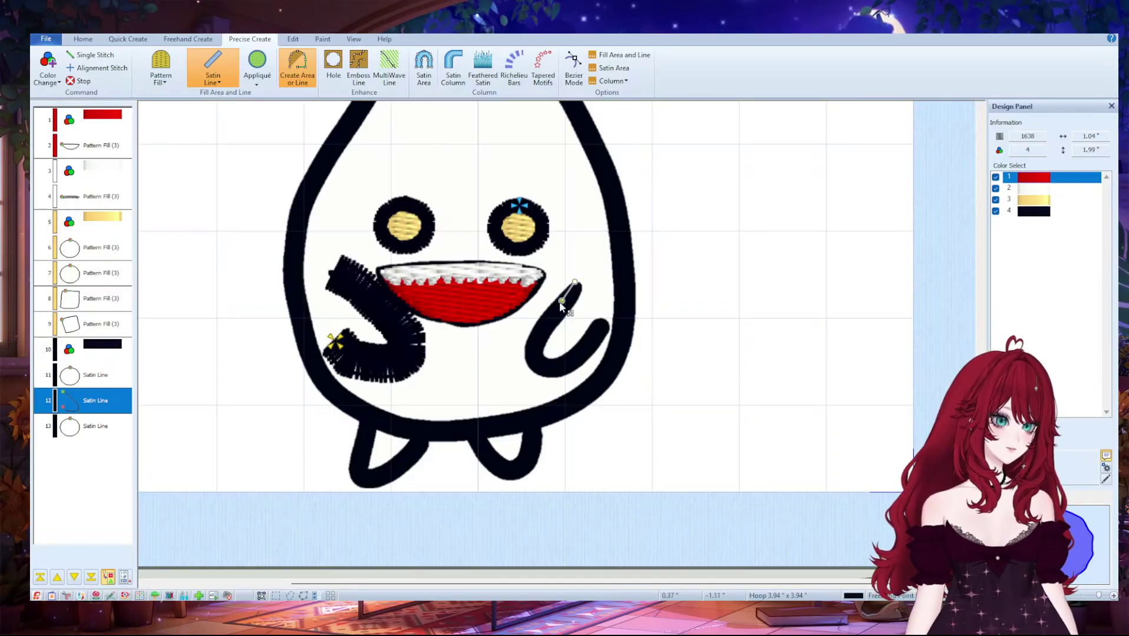
- Trace a black Satin Line along the character's right arm, from its upper end around the bend to the hand
click(568, 380)
click(592, 357)
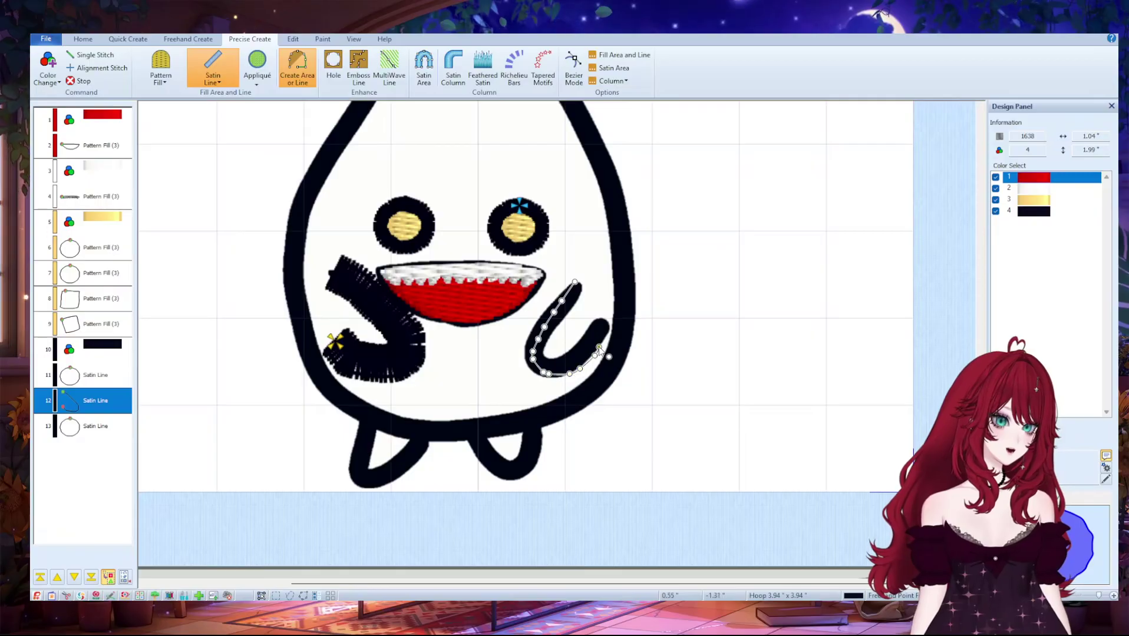
double_click(603, 331)
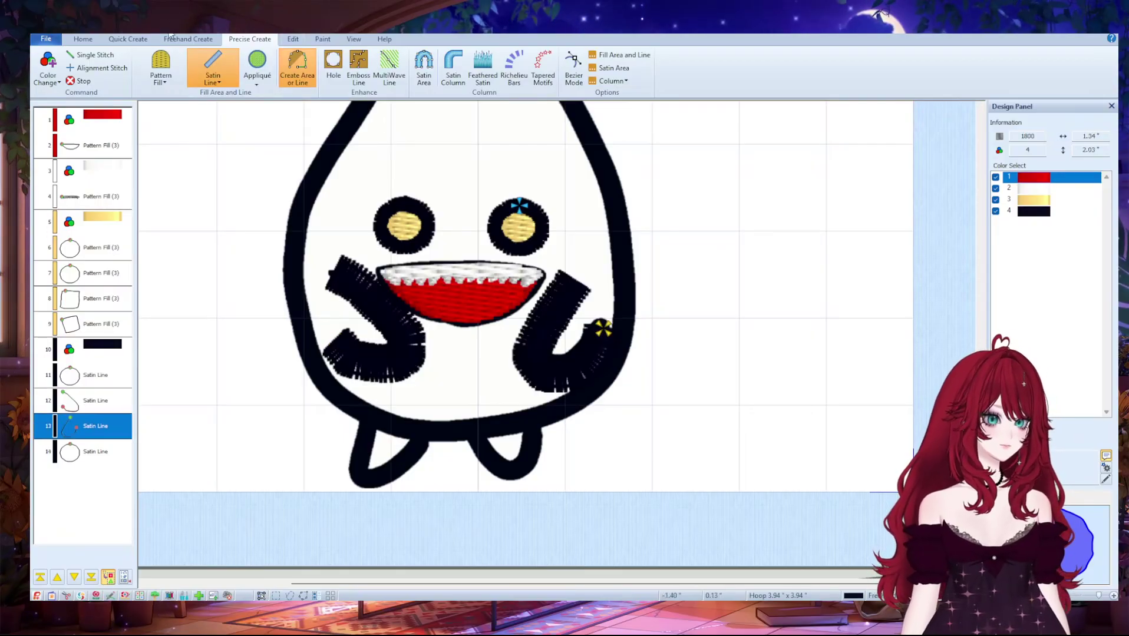
- Narrow the satin lines of both arms to fit the thickness of the drawn strokes
click(82, 39)
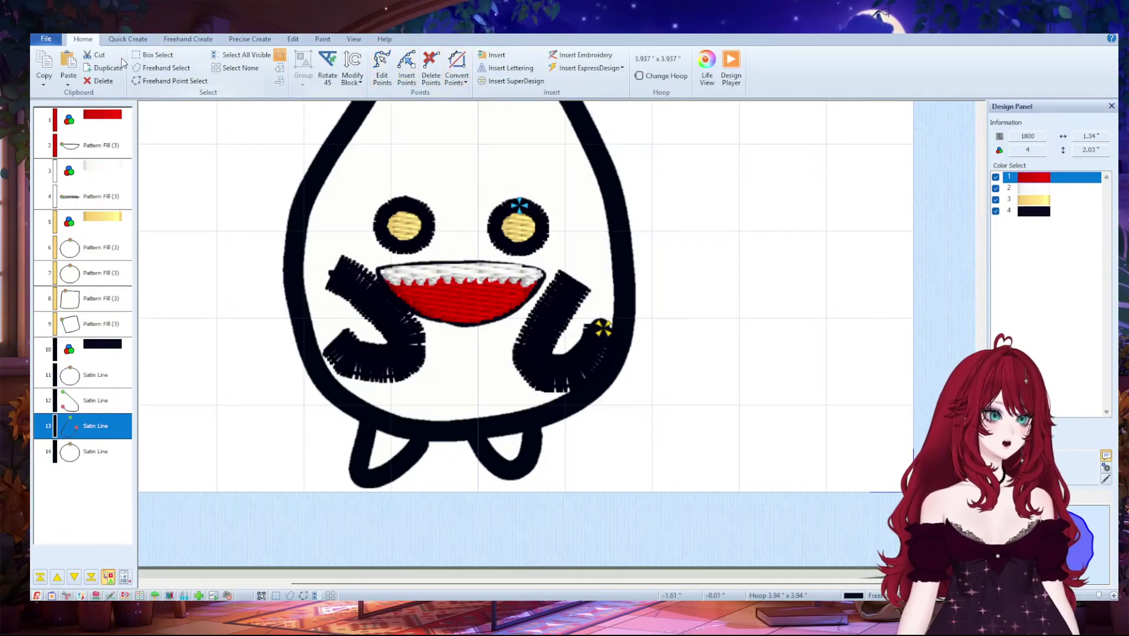
click(383, 70)
click(380, 305)
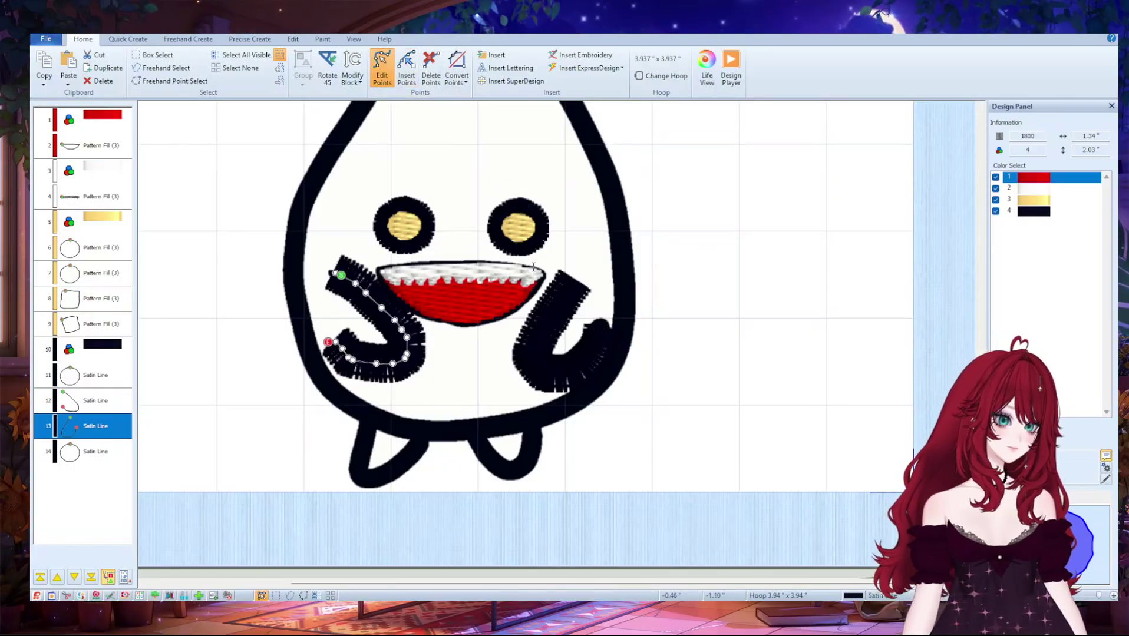
key(ctrl+z)
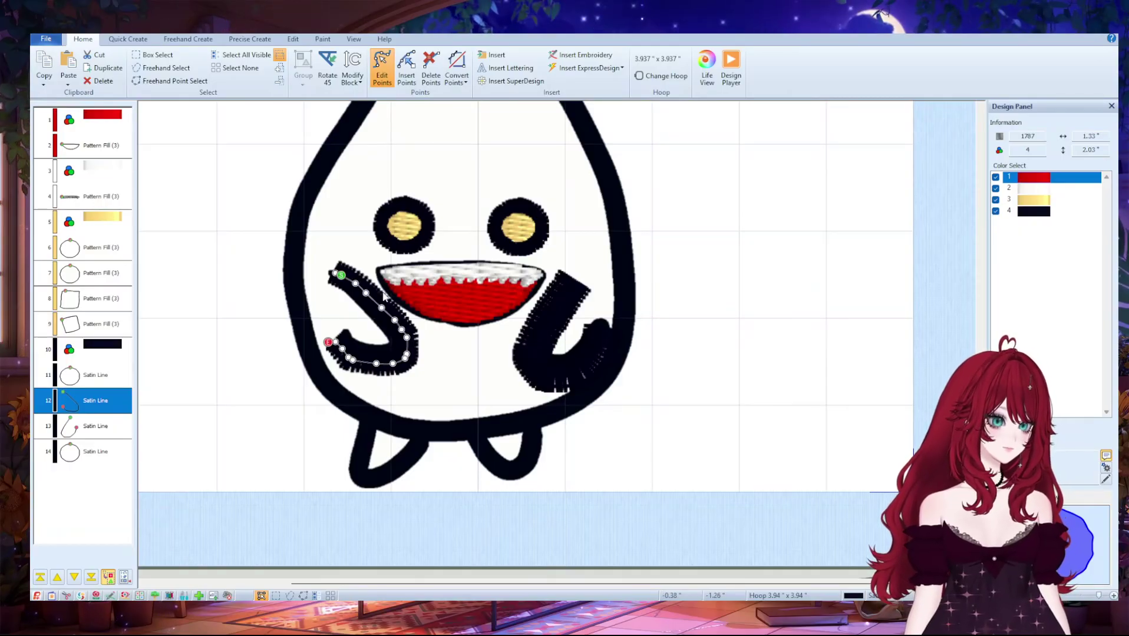
click(547, 320)
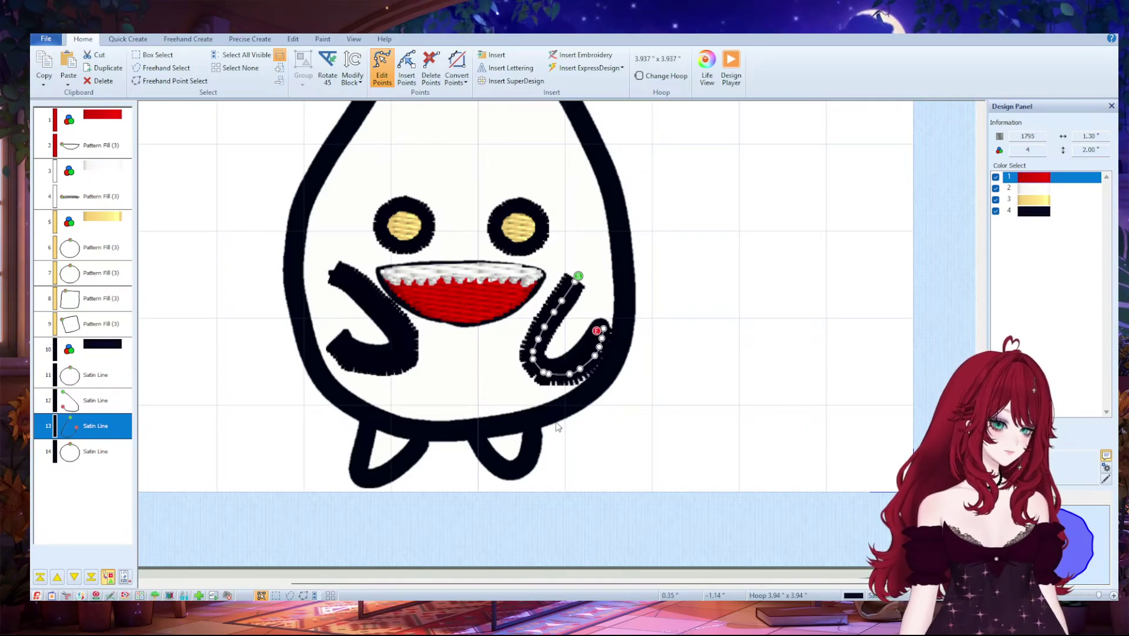
- Adjust the left arm's satin line by repositioning its hand end and the points around its lower bend
click(373, 294)
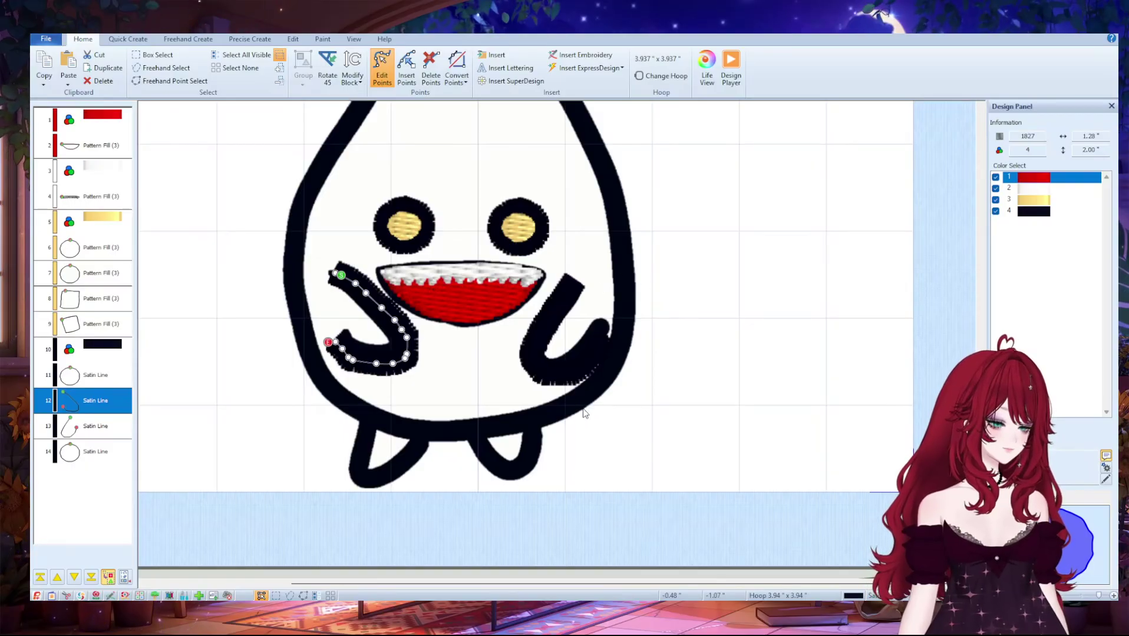
click(329, 342)
mouse_move(328, 345)
mouse_down()
mouse_move(326, 332)
mouse_move(357, 357)
mouse_move(342, 344)
mouse_up()
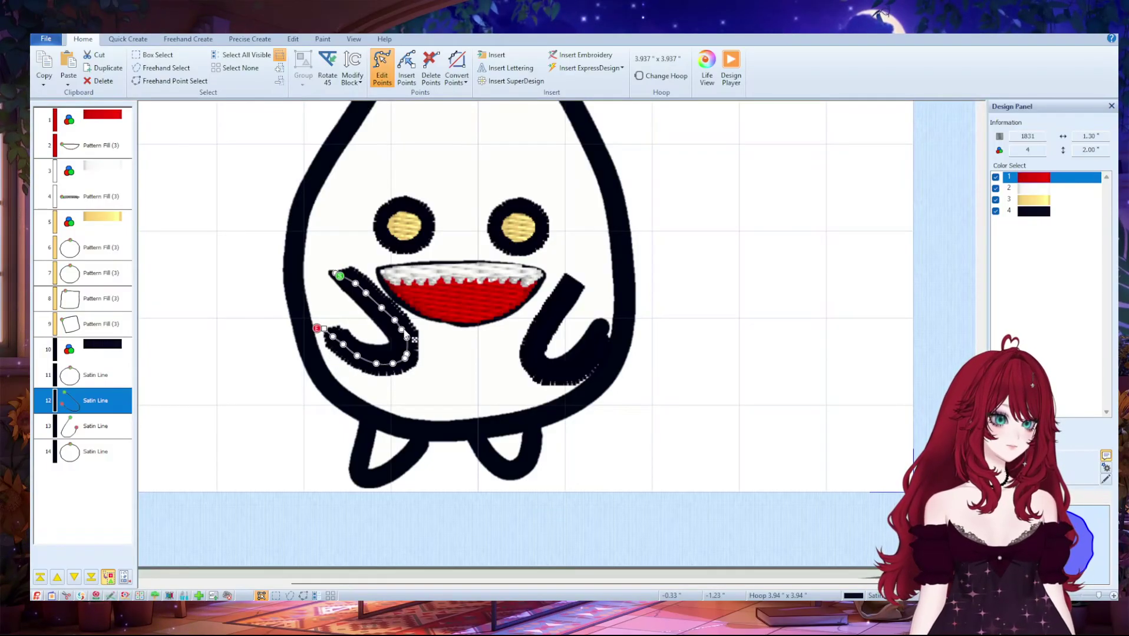
drag(405, 328, 404, 365)
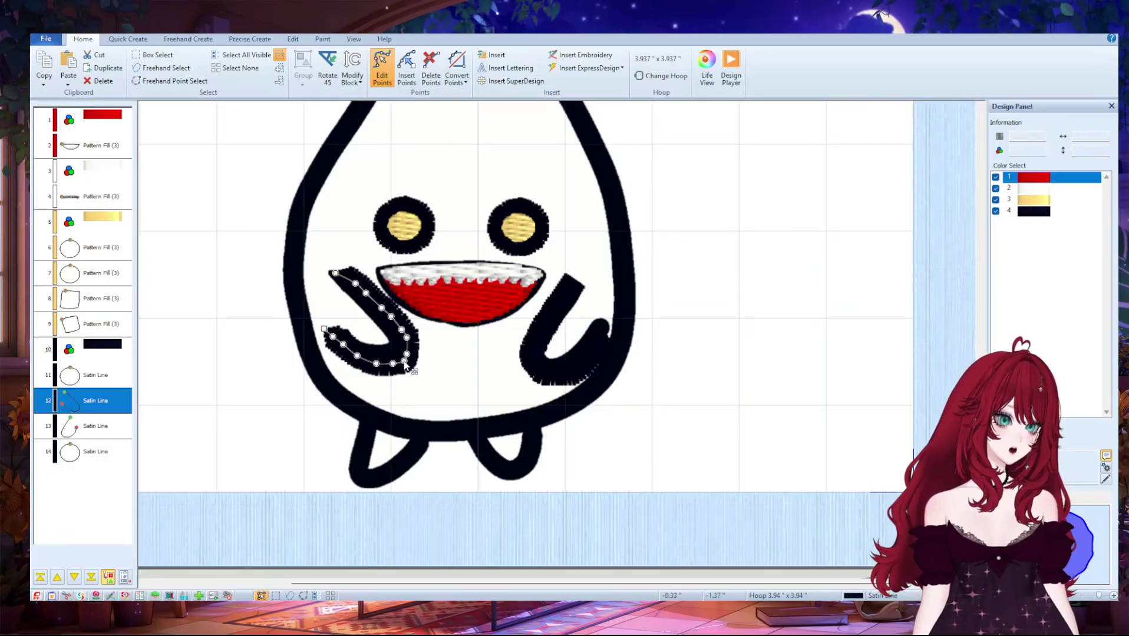
- Shift the upper end point of the right arm's satin line and even out its lower curve
click(576, 281)
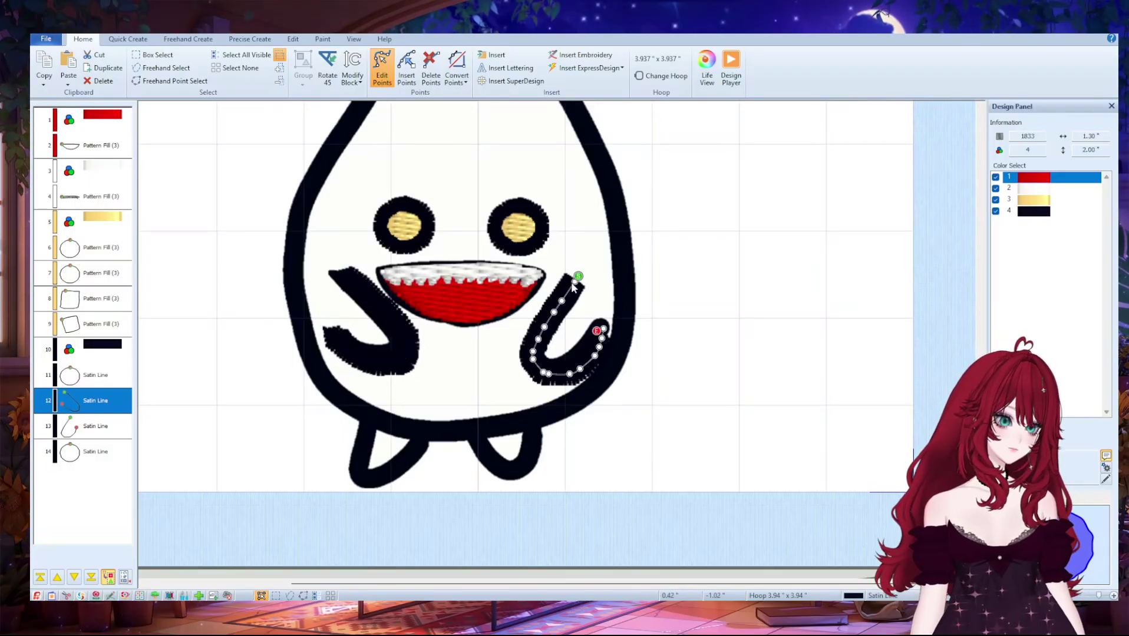
drag(576, 282, 580, 281)
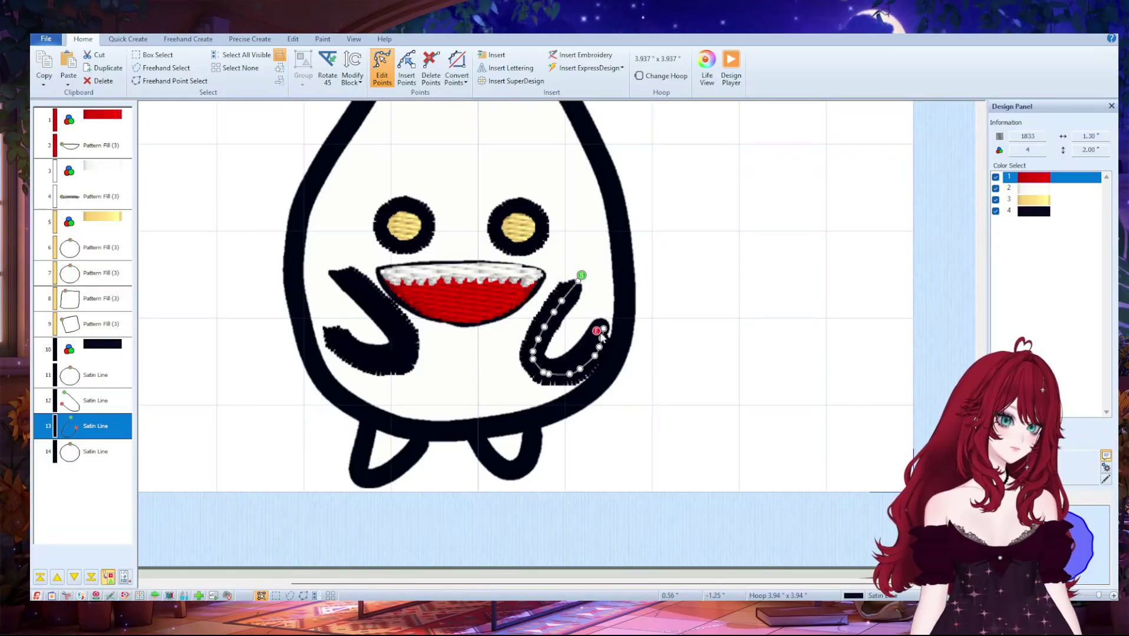
drag(569, 373, 591, 351)
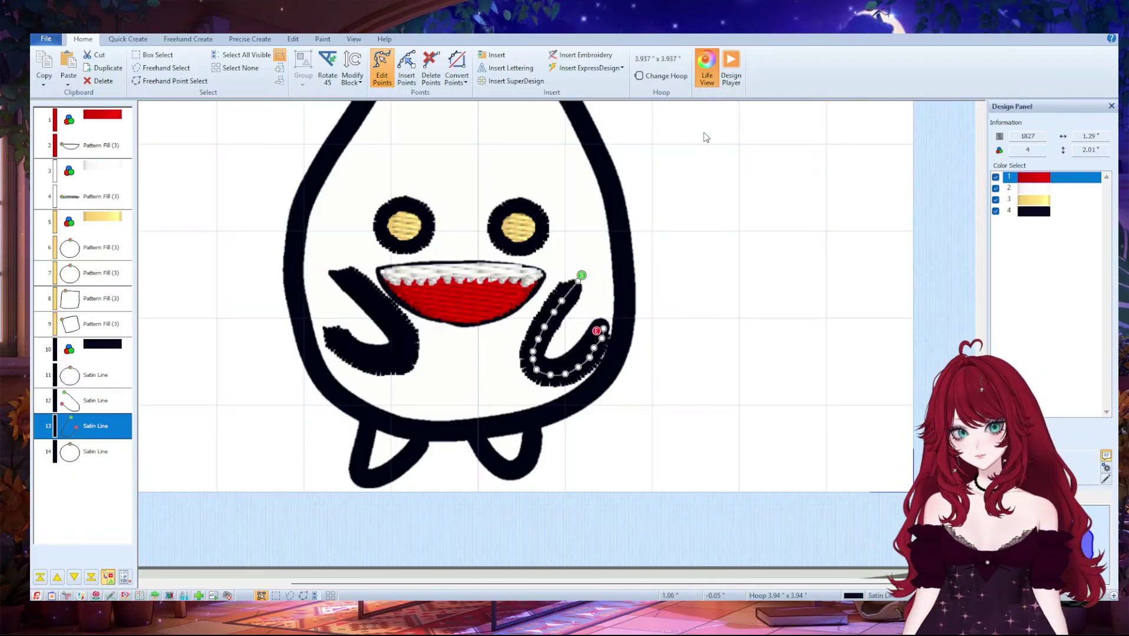
click(587, 360)
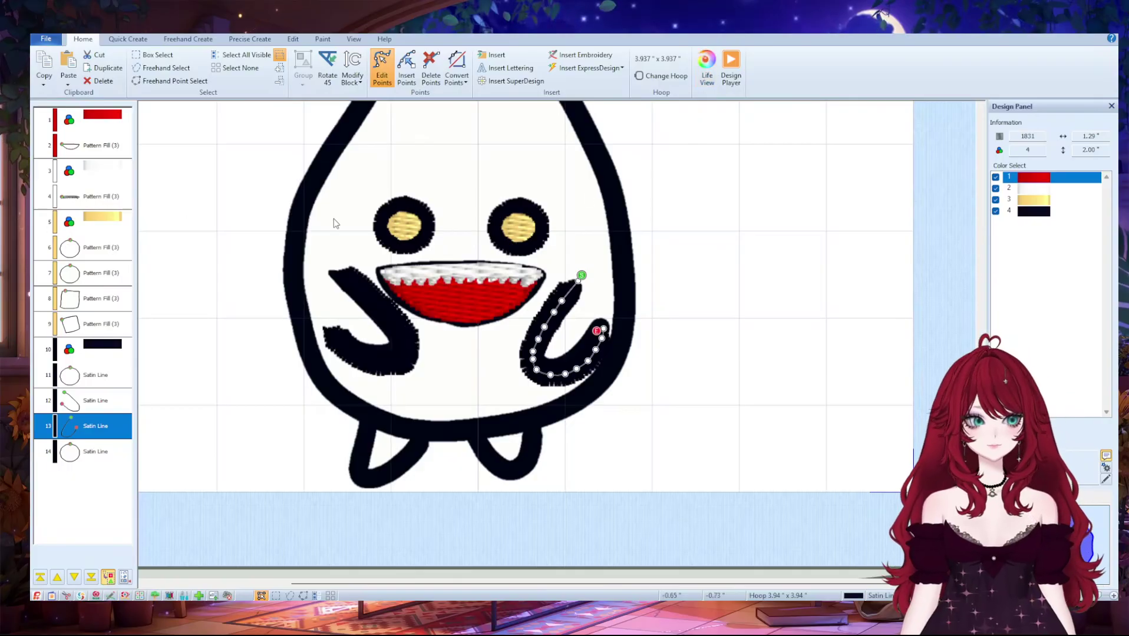
- Insert a black Satin Line after the left eye's border, traced point by point around the whole mouth from its left corner
click(104, 400)
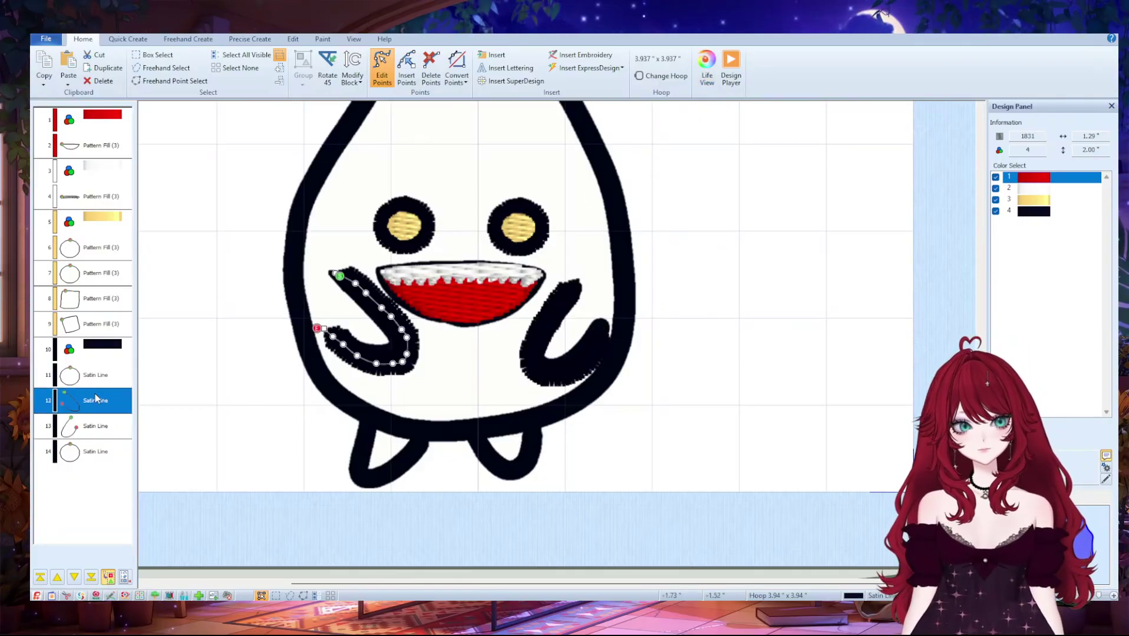
click(105, 376)
click(249, 39)
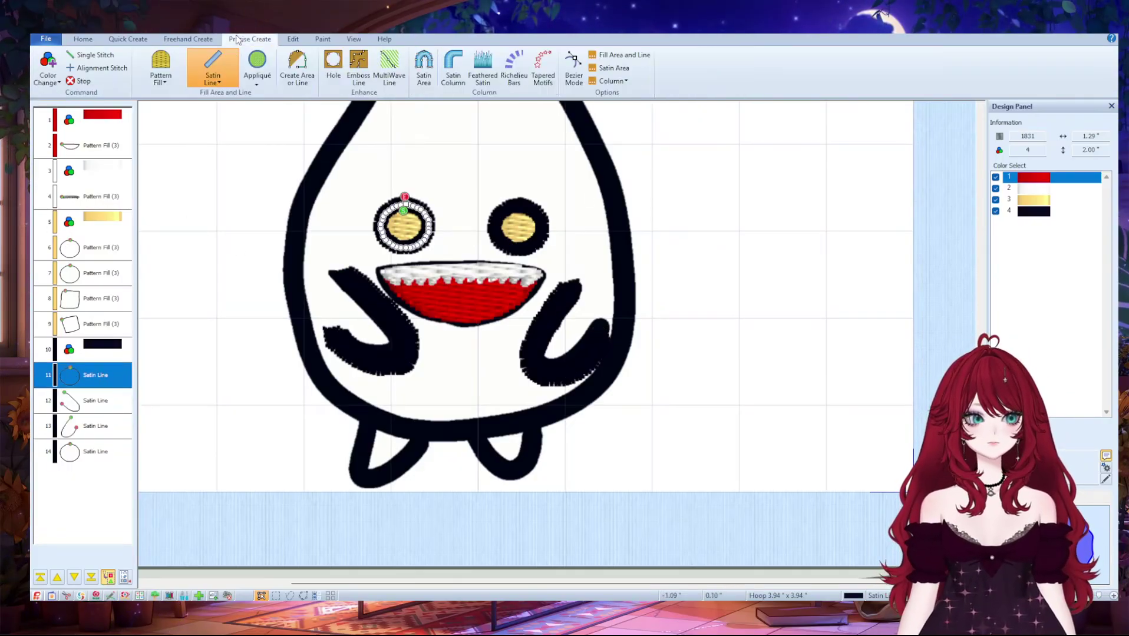
click(296, 76)
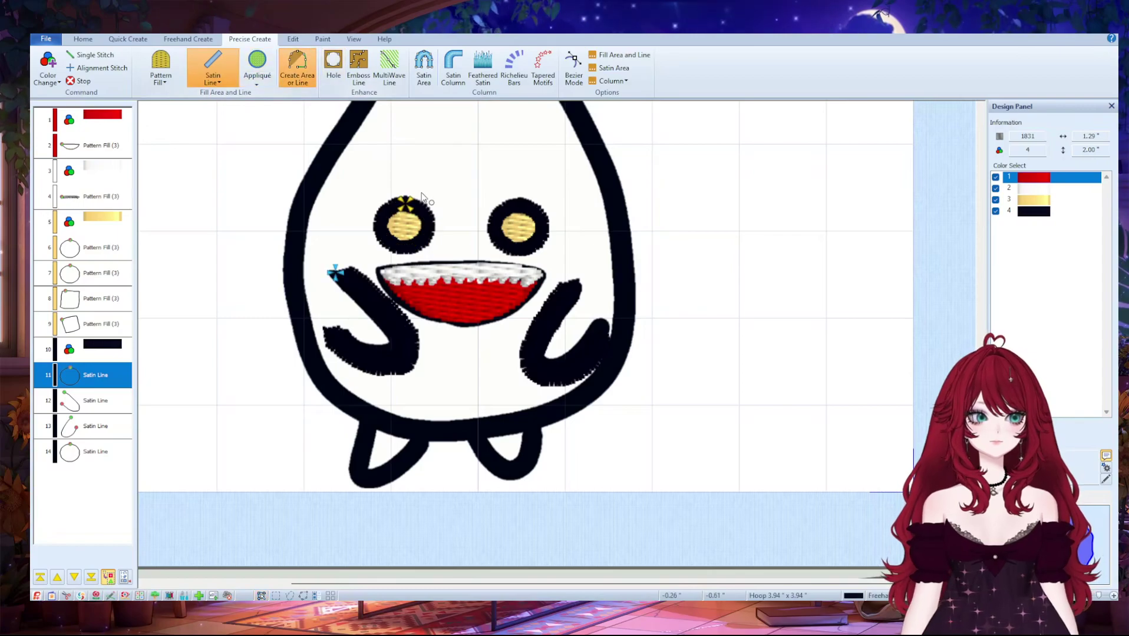
scroll(453, 275, up, 1)
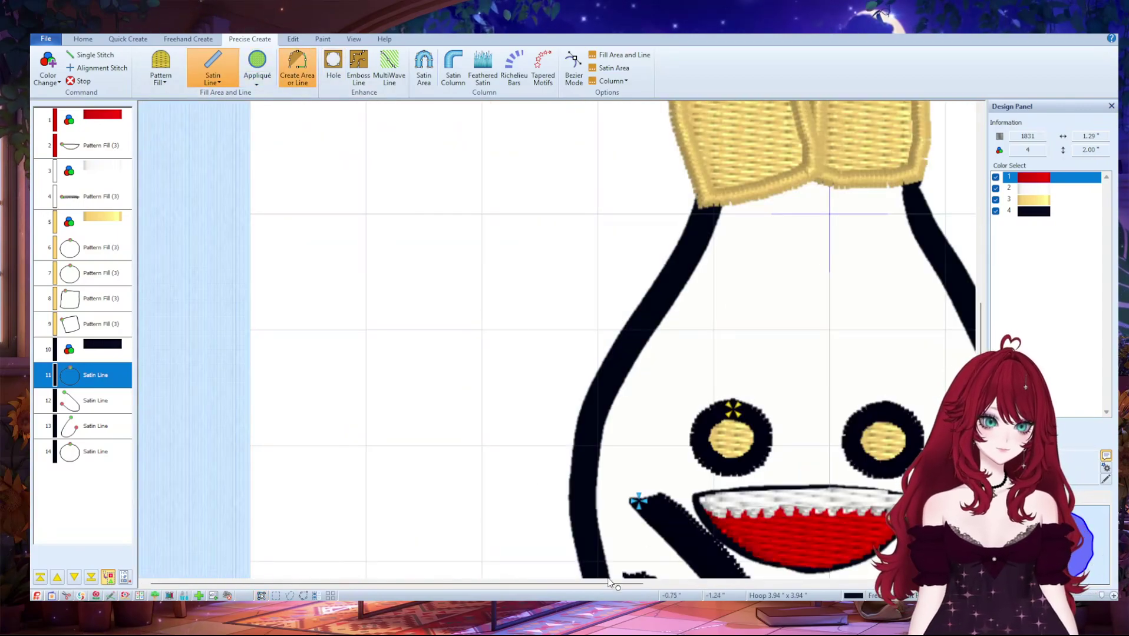
drag(610, 582, 791, 583)
scroll(598, 521, down, 5)
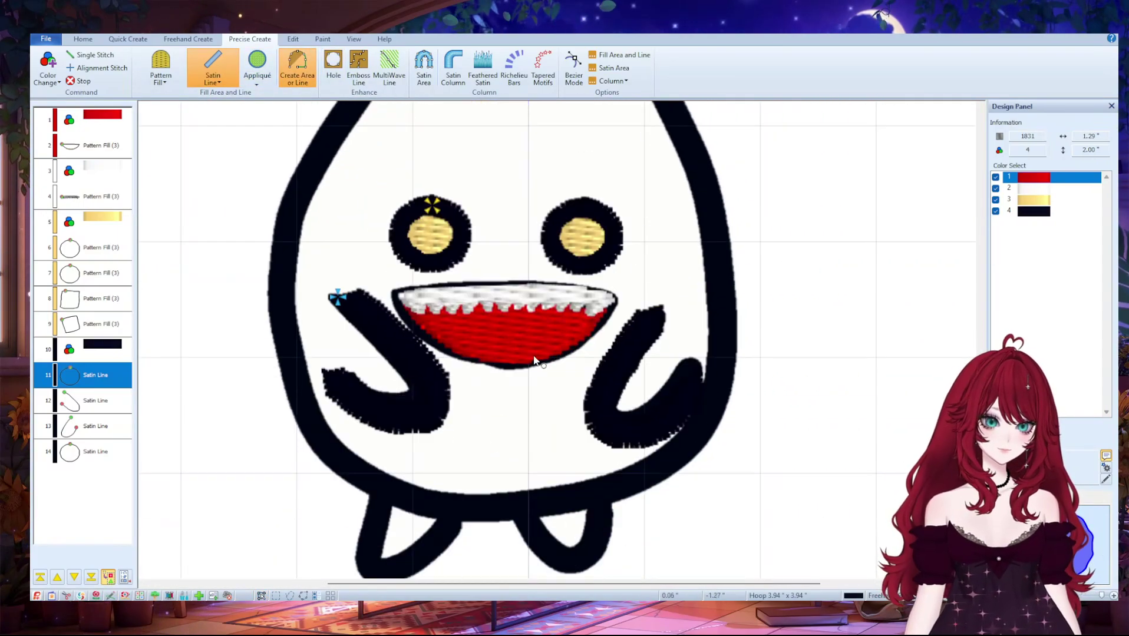
click(392, 288)
click(417, 282)
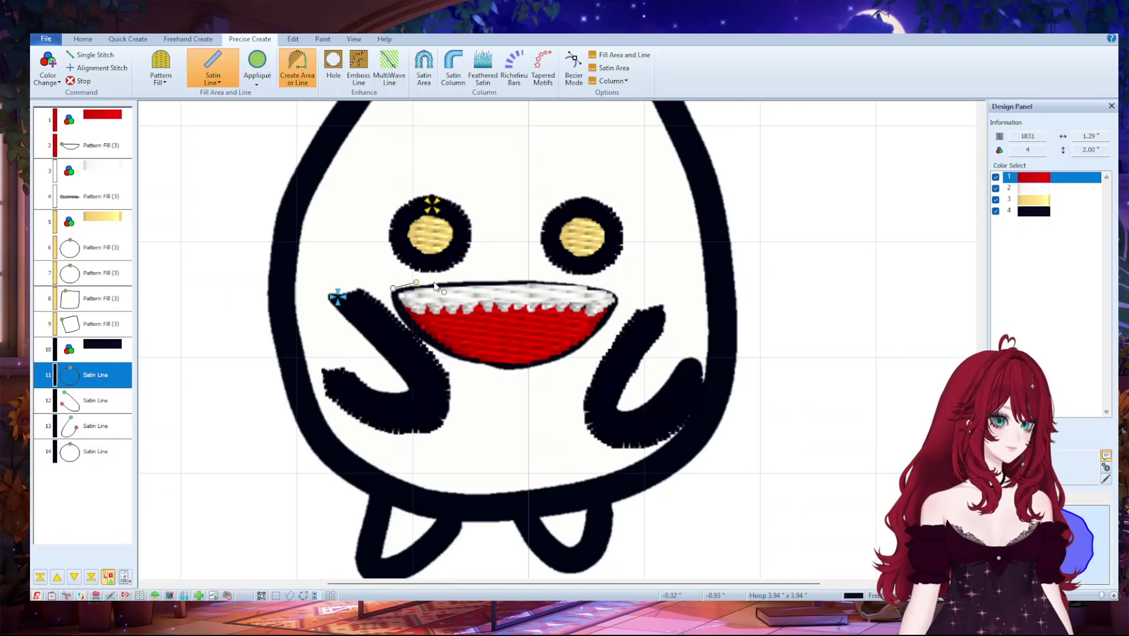
click(517, 275)
click(548, 275)
click(602, 279)
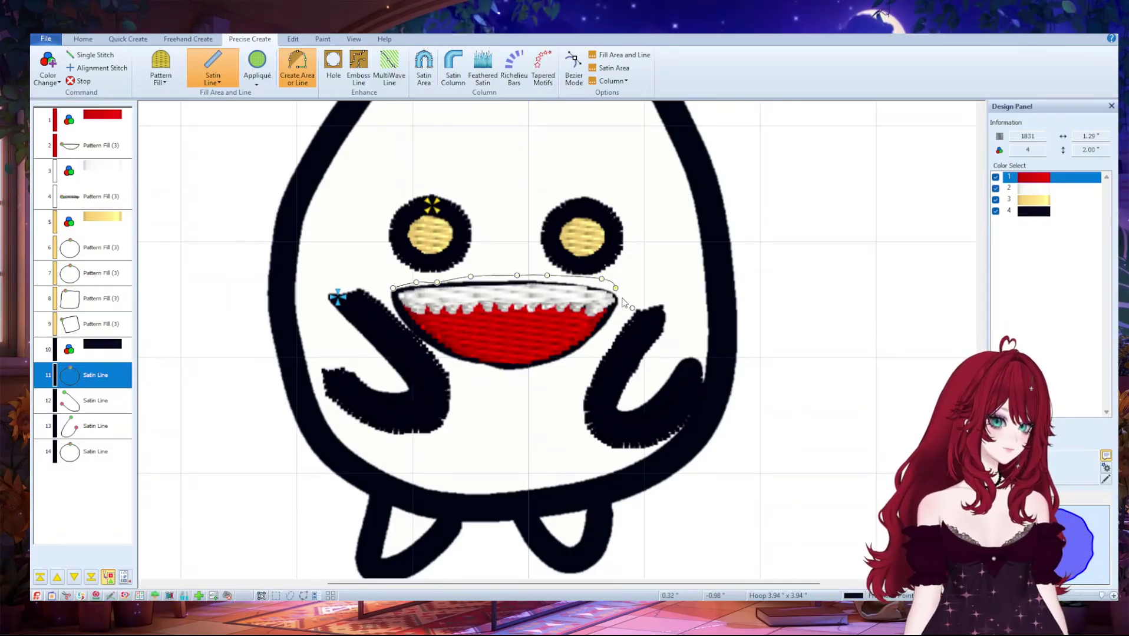
click(593, 335)
click(582, 343)
click(567, 359)
click(546, 372)
click(523, 375)
click(502, 373)
click(474, 366)
click(464, 363)
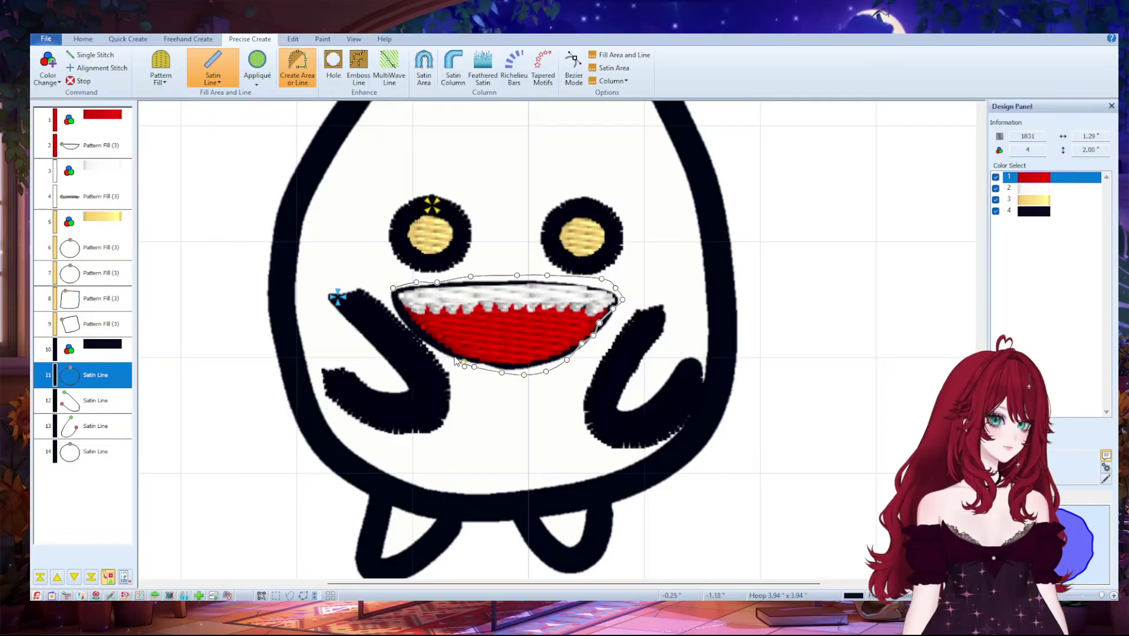
click(390, 299)
key(Return)
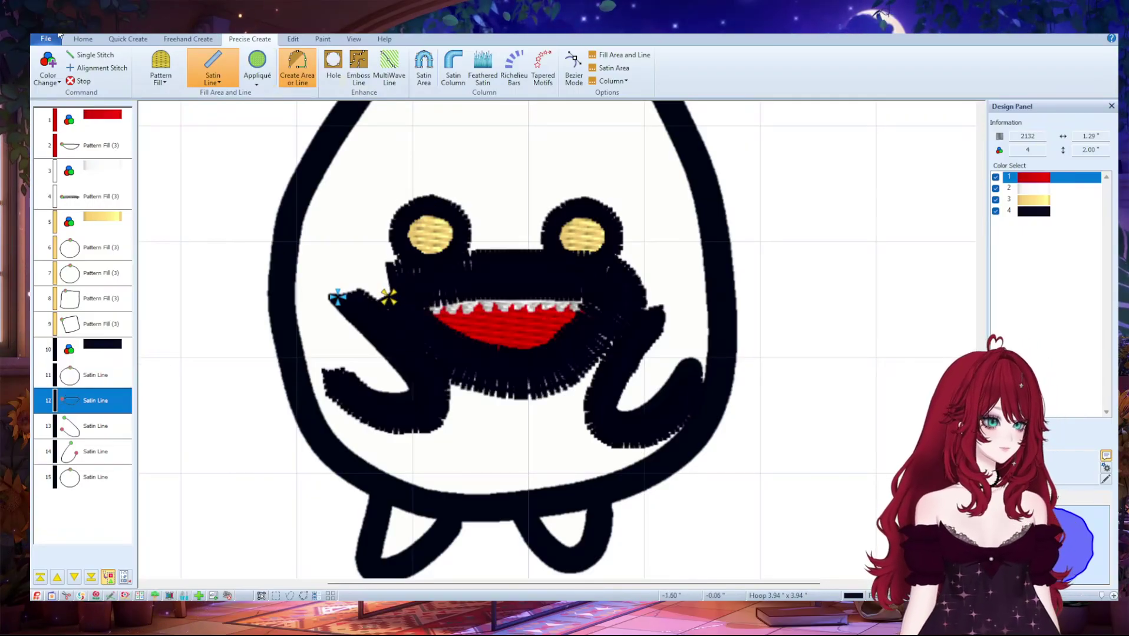
- Narrow the mouth border's satin line so that it covers less of the teeth and the red fill
click(82, 39)
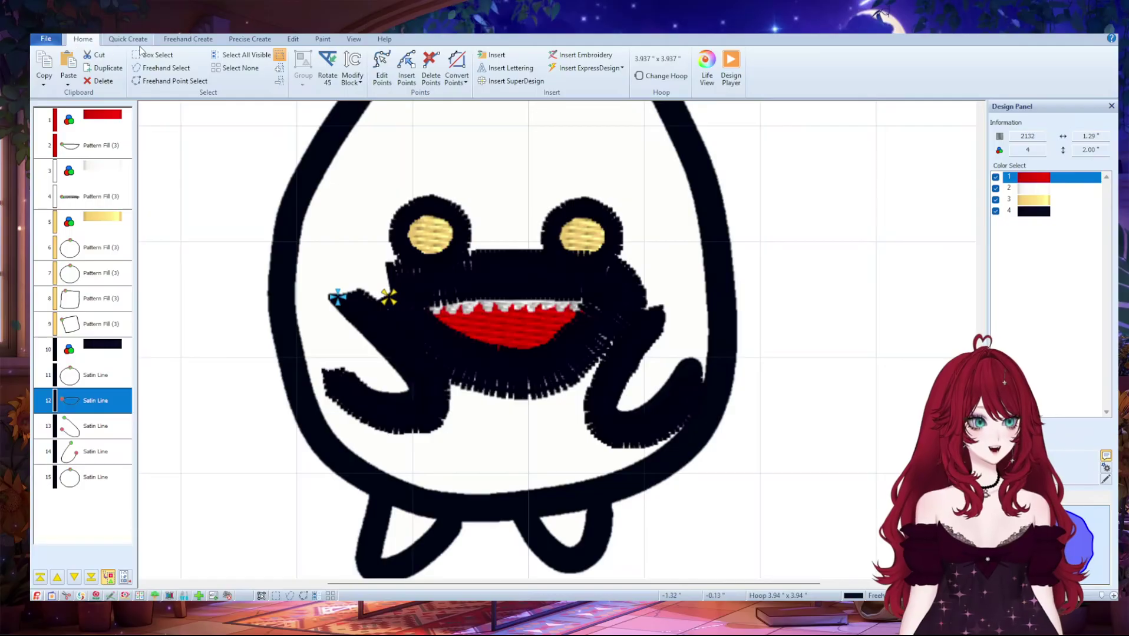
click(382, 67)
click(410, 67)
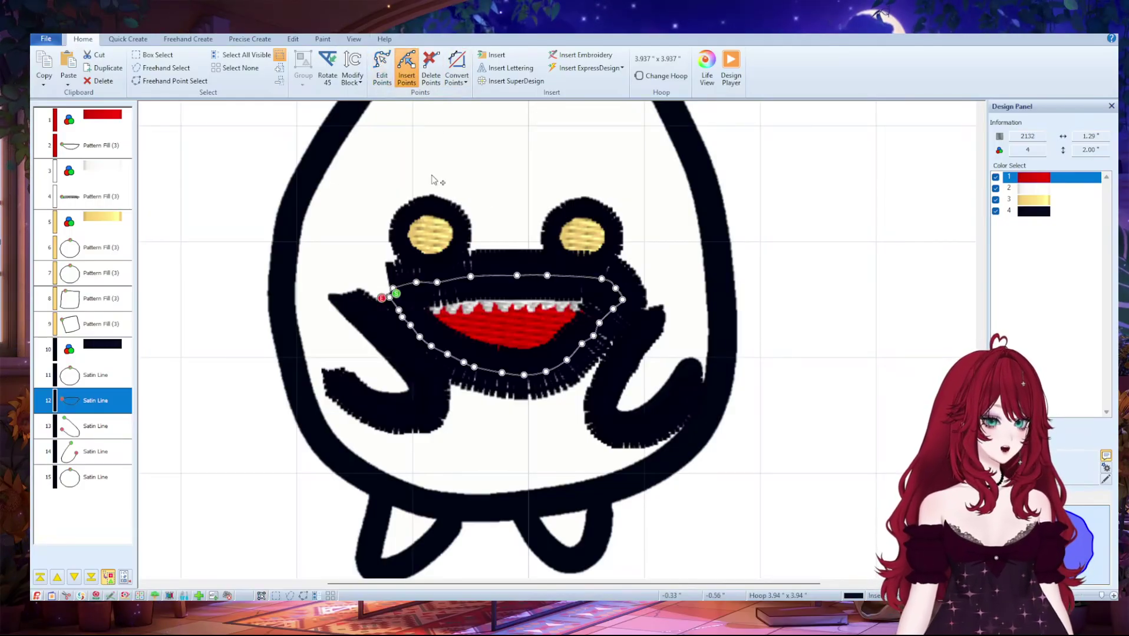
key(Escape)
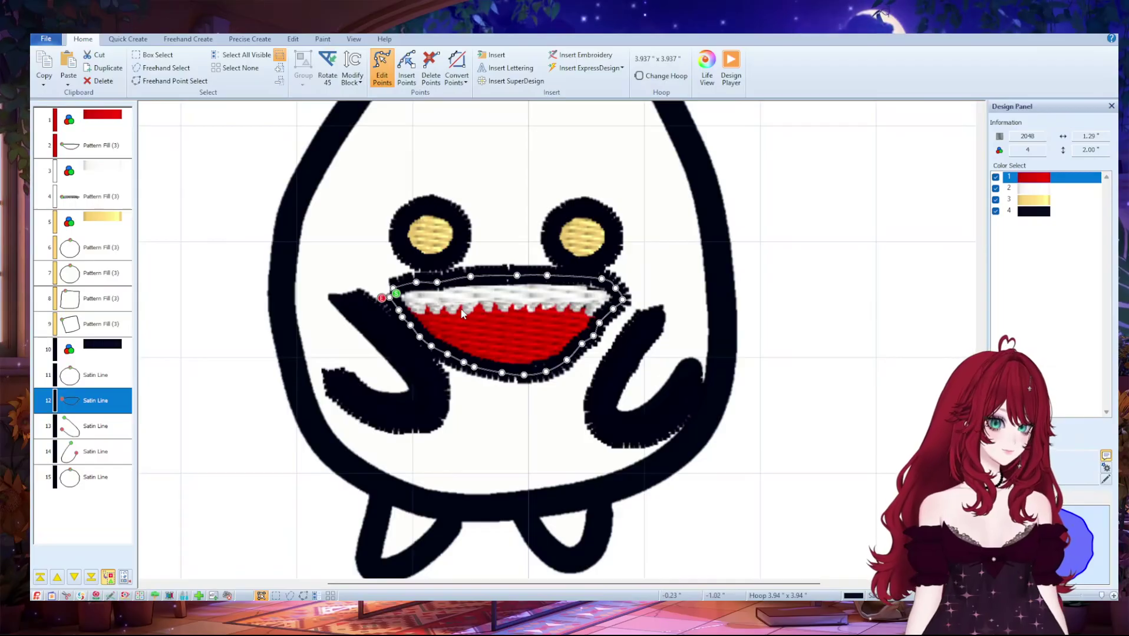
- Move the points along the inner edge and lower bend of the left arm's satin line into an even curve
click(364, 318)
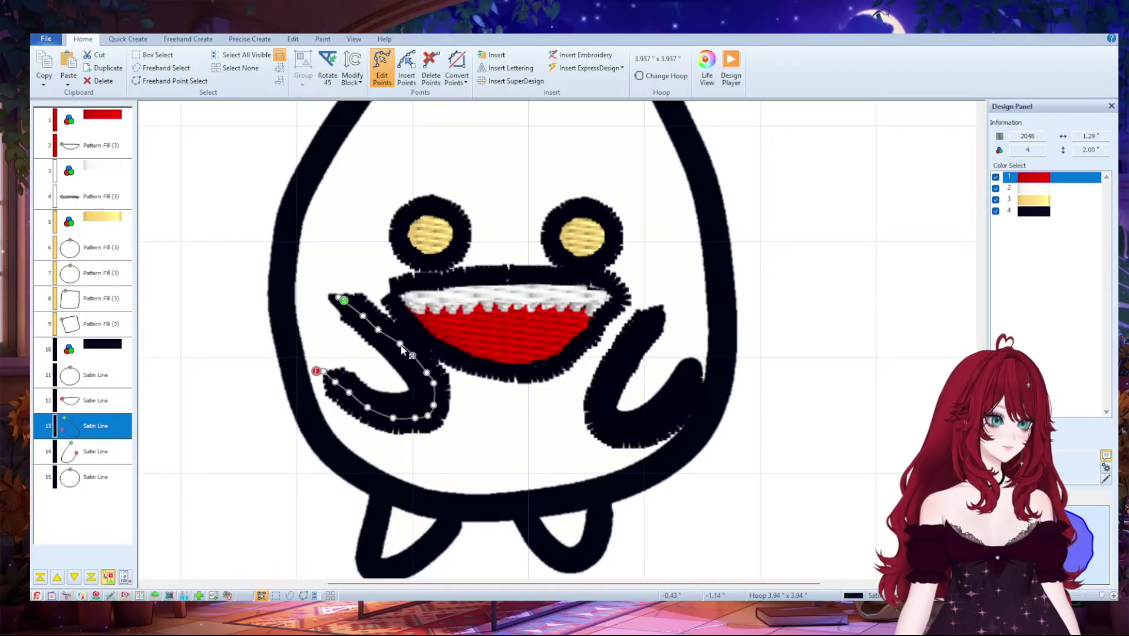
drag(399, 348, 437, 396)
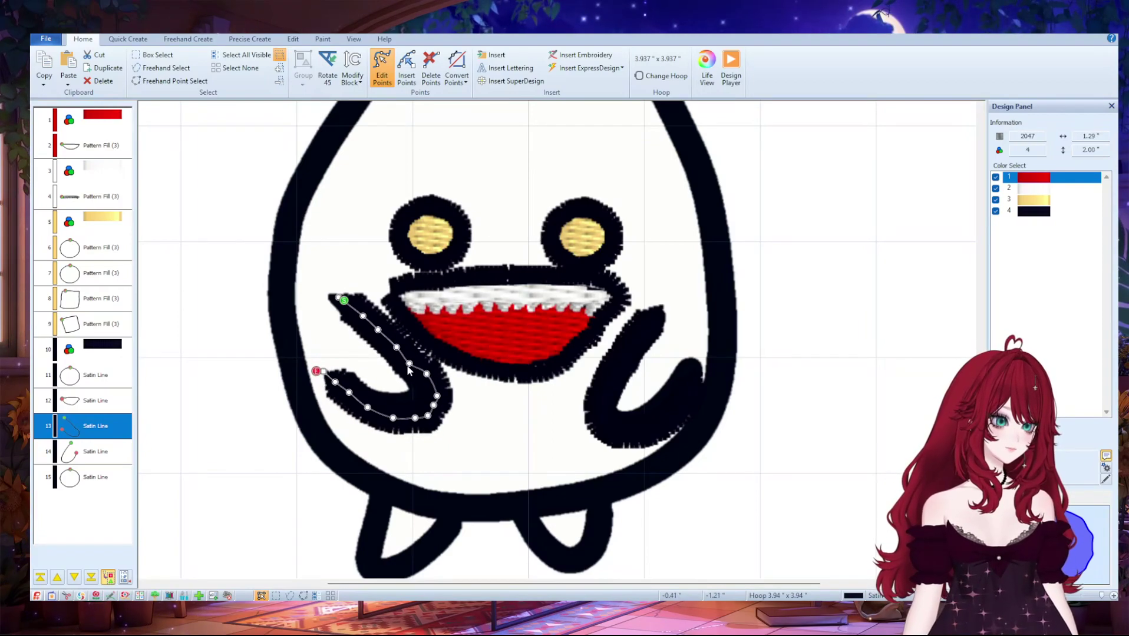
drag(409, 360, 411, 360)
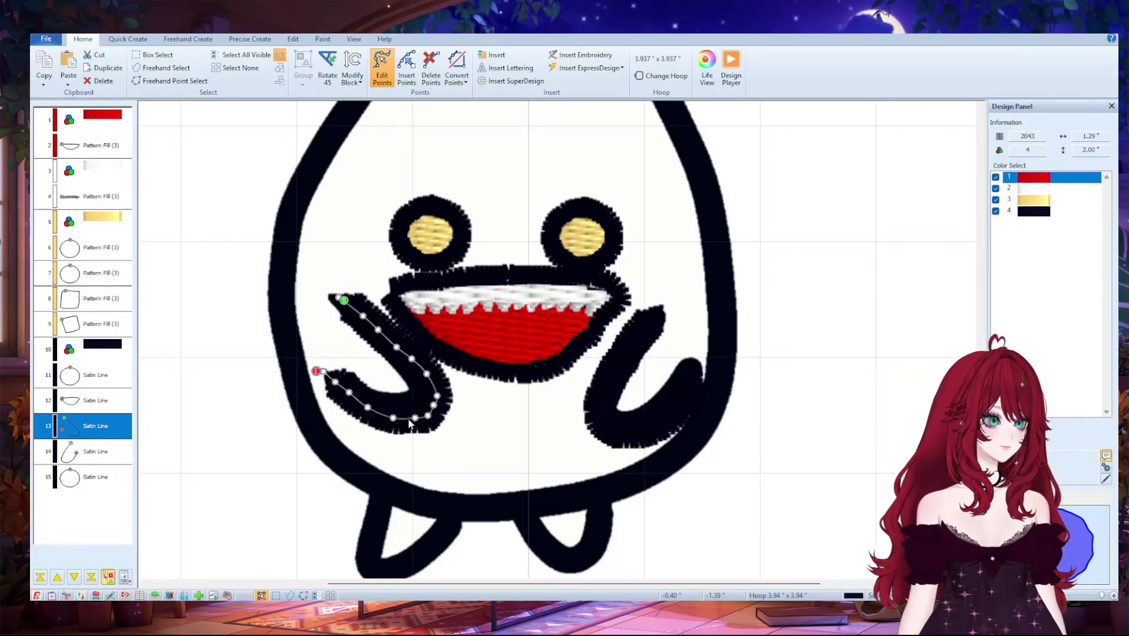
drag(393, 418, 434, 412)
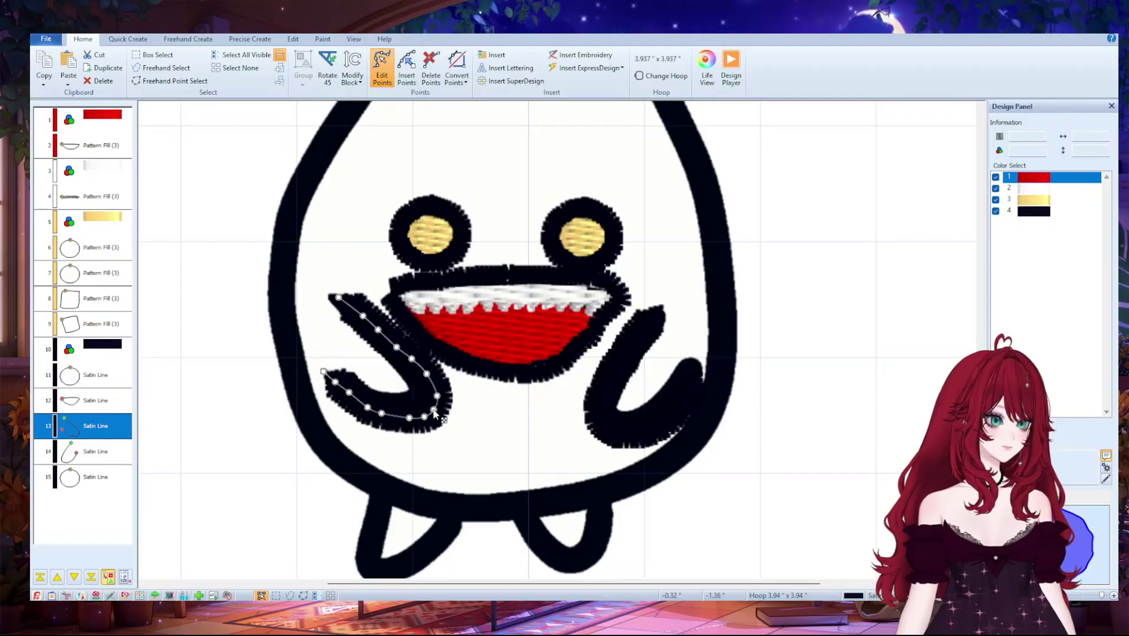
- Move the left arm's satin line slightly down and away from the mouth border
click(152, 54)
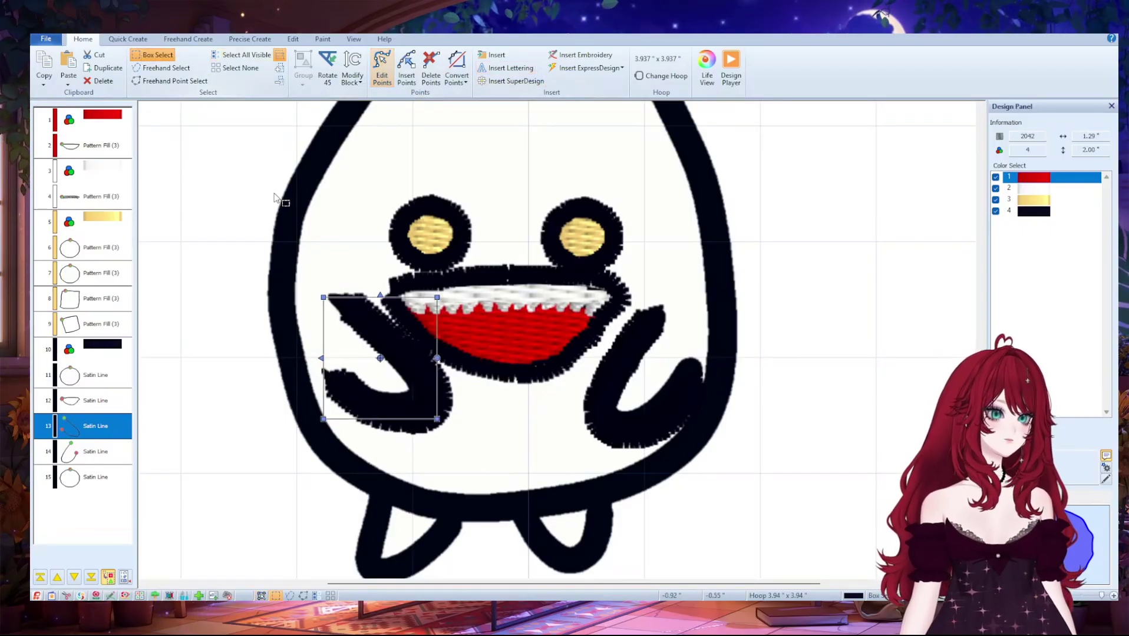
drag(351, 383, 348, 384)
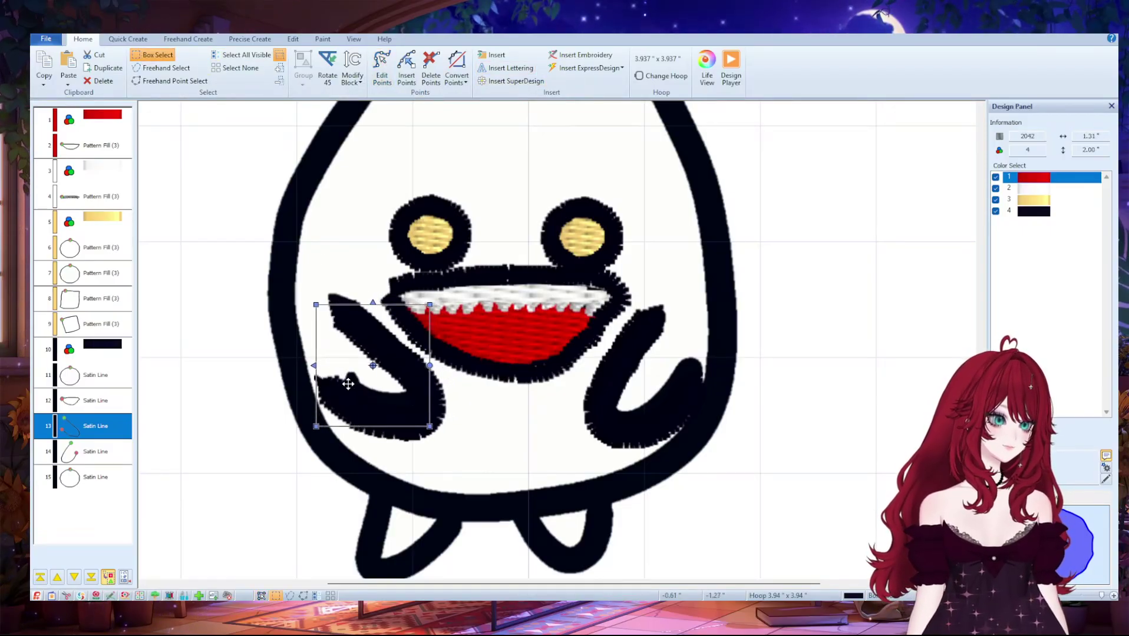
click(851, 301)
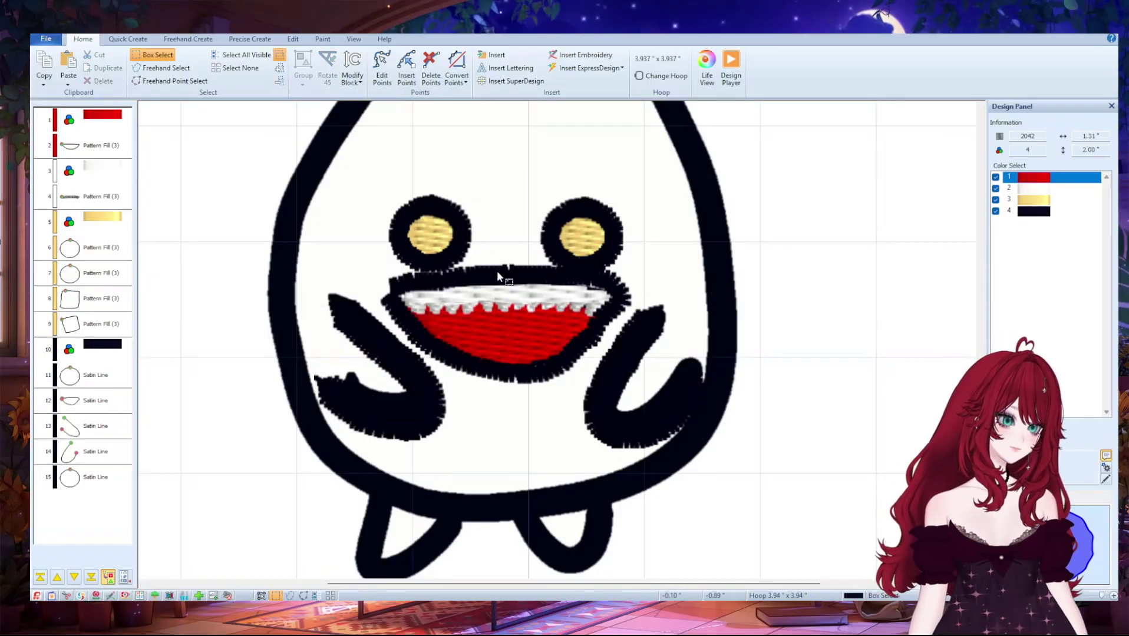
- Lower the points along the mouth border's upper edge and smooth its right corner
click(496, 277)
click(381, 68)
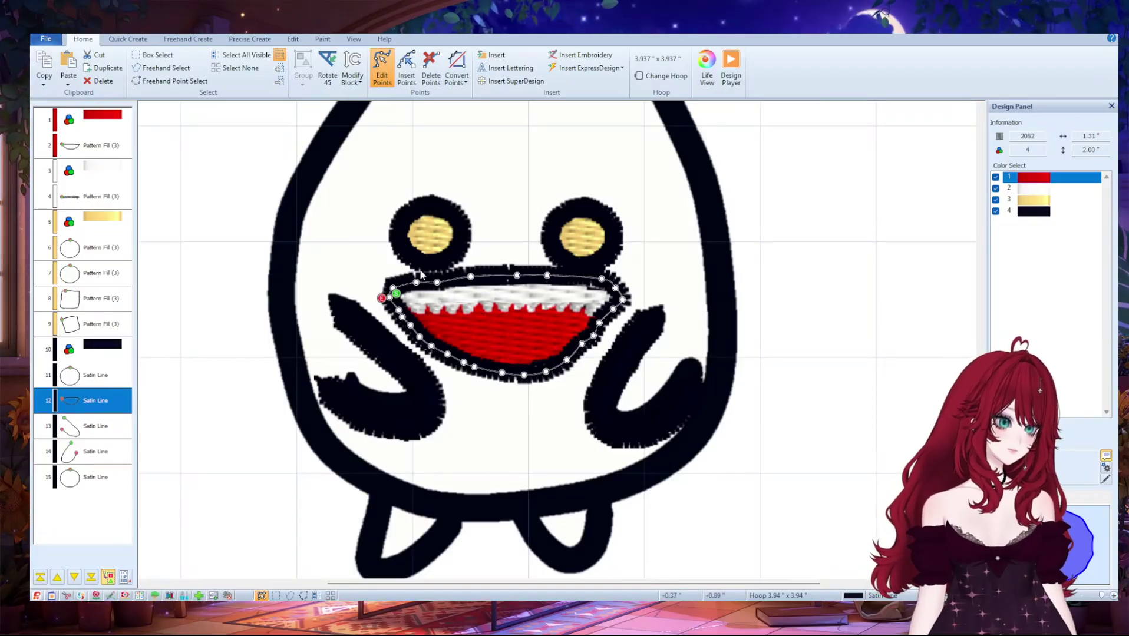
drag(453, 283, 513, 284)
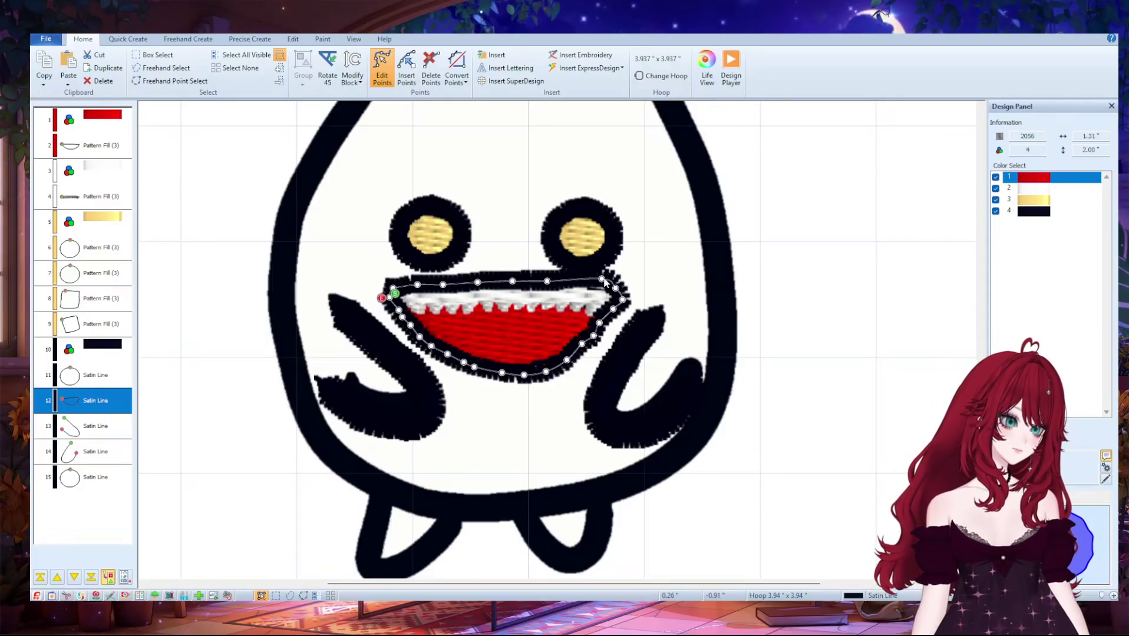
mouse_move(603, 280)
mouse_down()
mouse_move(578, 285)
mouse_move(603, 288)
mouse_up()
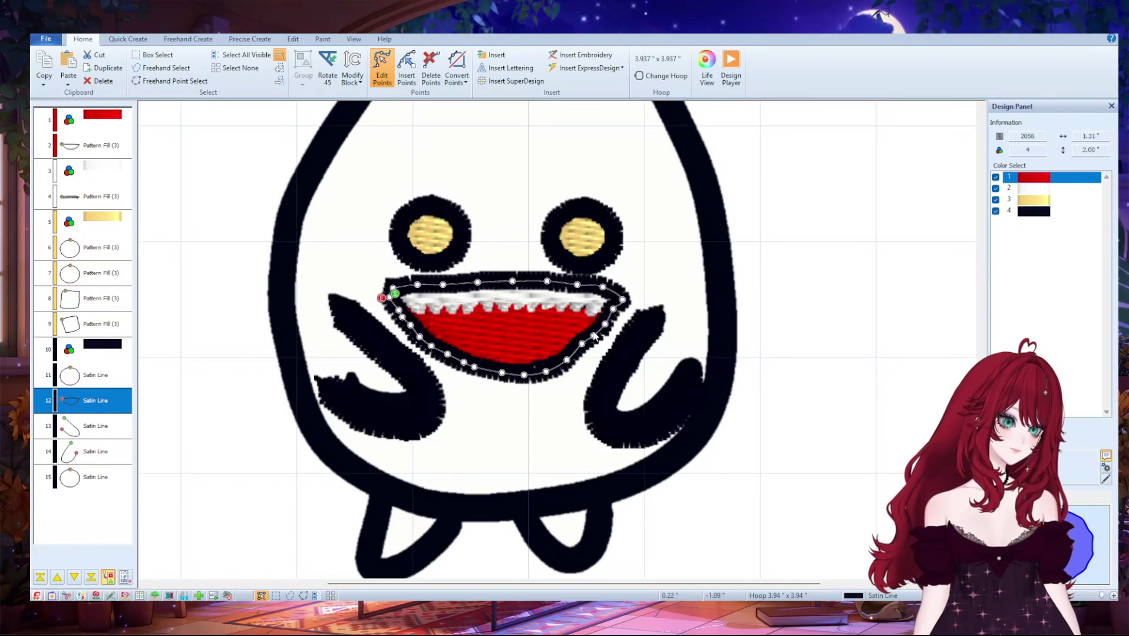
- Adjust the points along the mouth border's lower edge and right side into a smoother curve
drag(587, 346, 620, 297)
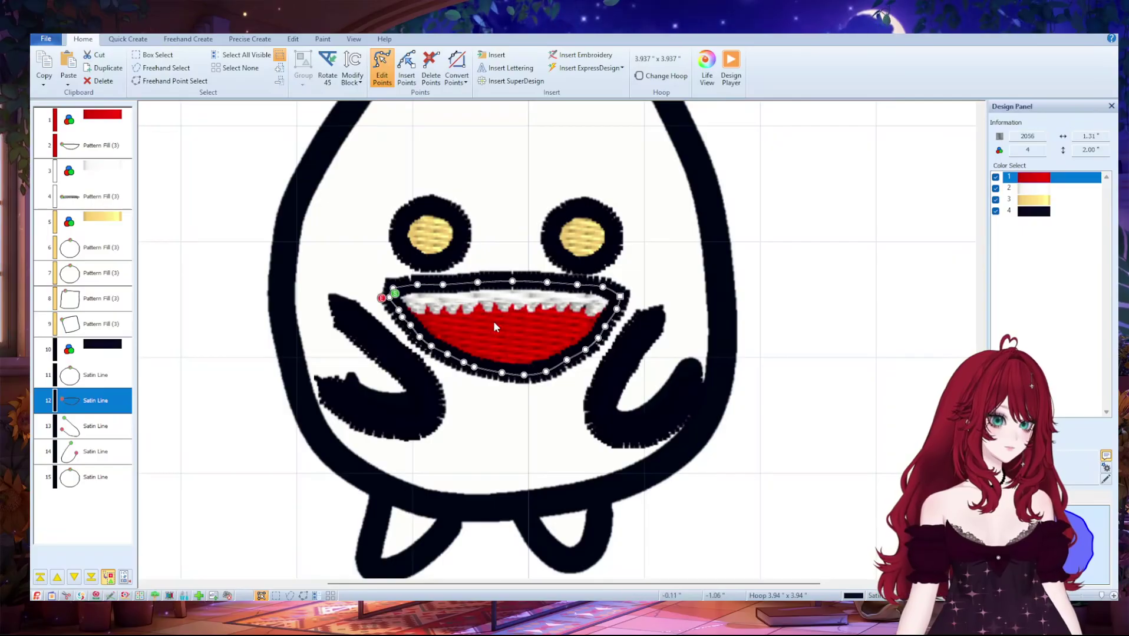
drag(403, 317, 500, 378)
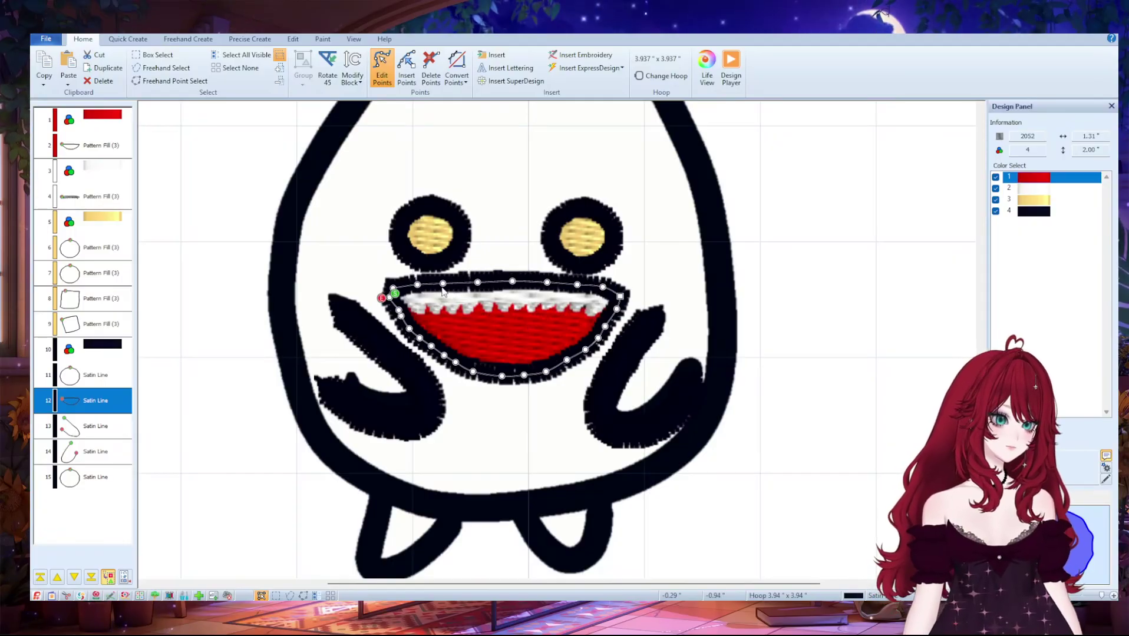
- Break the white teeth fill apart from its Triple Stitch outline, move the outline into the black colour block, and select the gold colour block
click(460, 309)
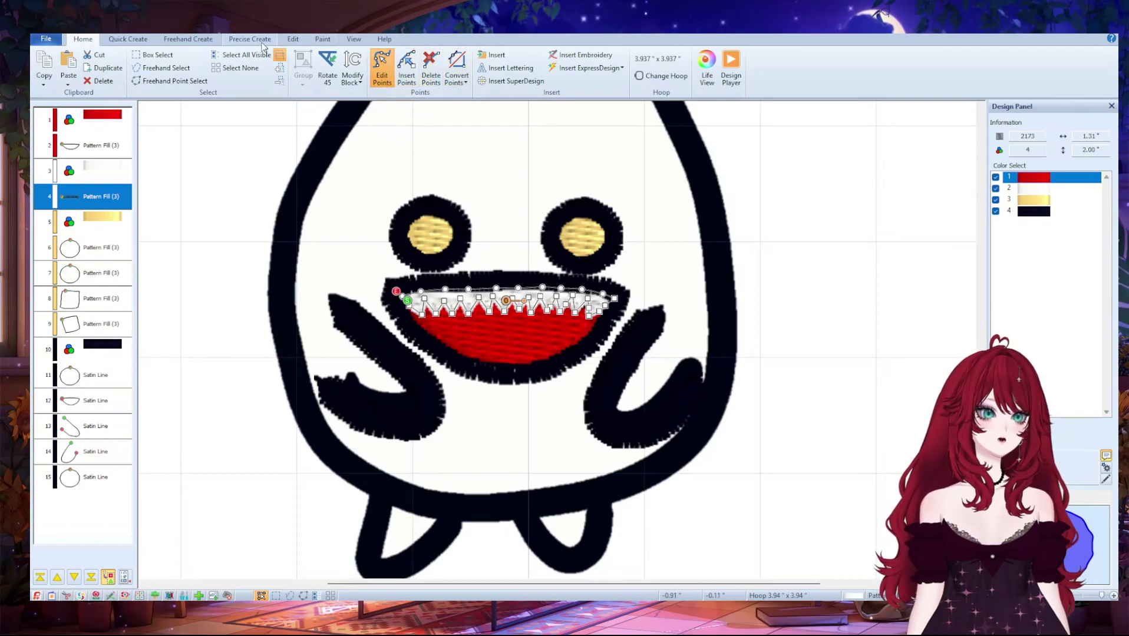
click(112, 41)
click(293, 39)
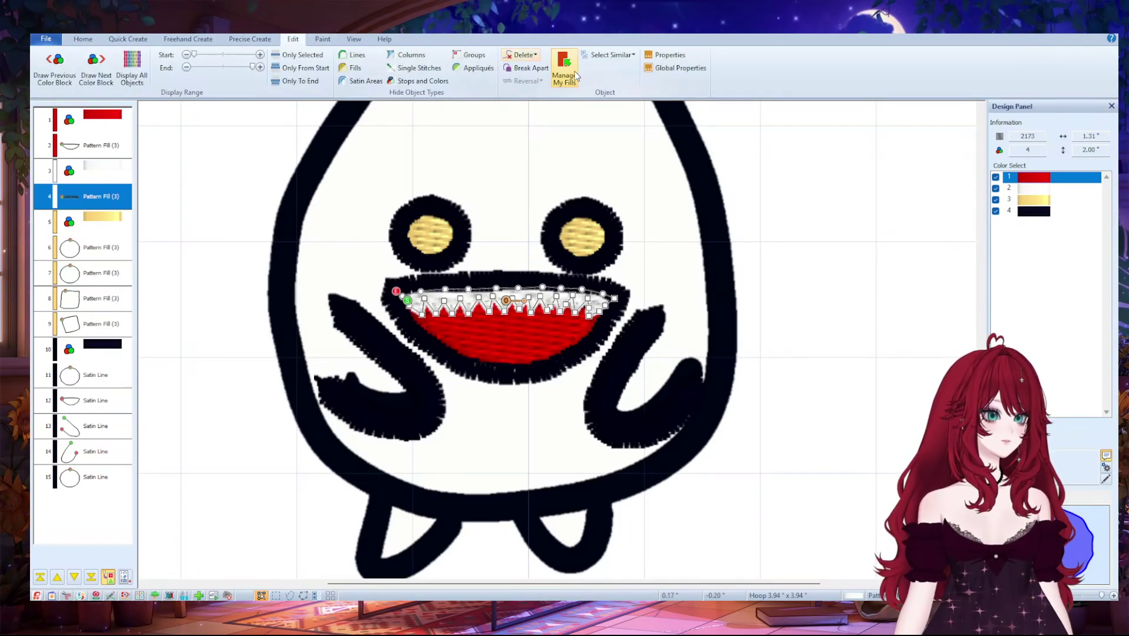
click(526, 67)
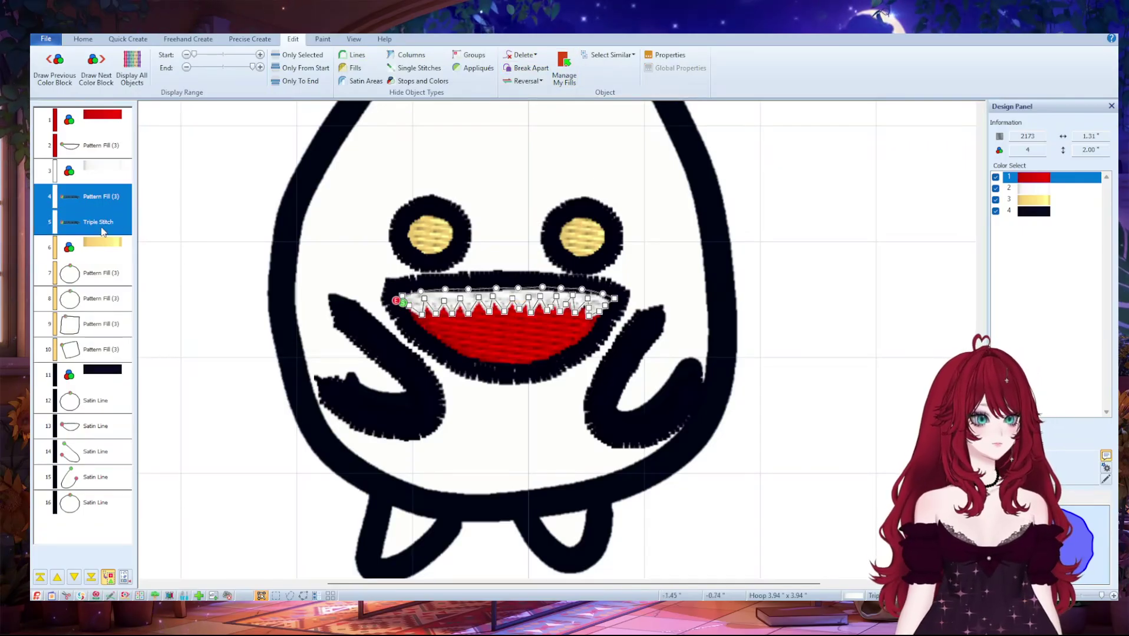
drag(103, 232, 125, 406)
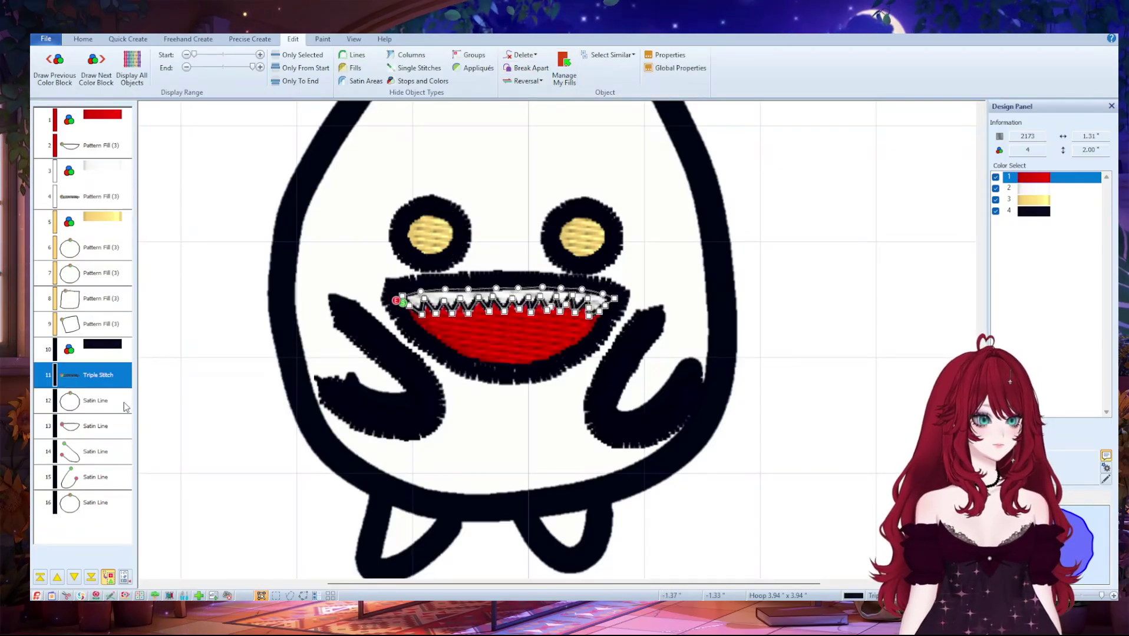
click(433, 231)
click(100, 221)
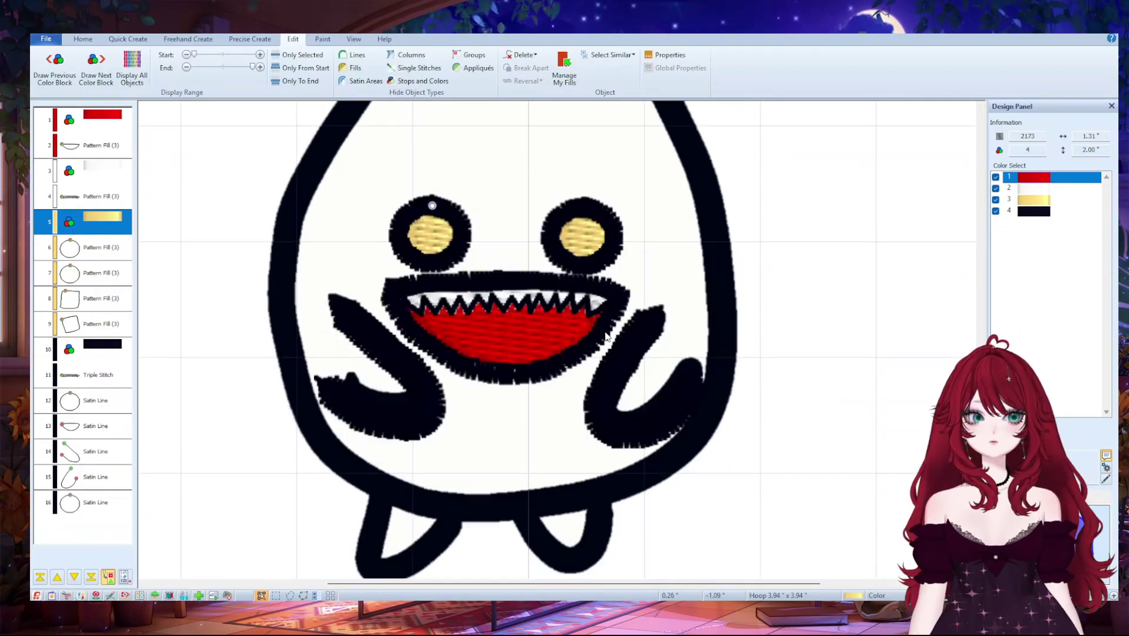
- Examine the whole character in the hoop and up close, and check the design in Life View
scroll(607, 336, down, 3)
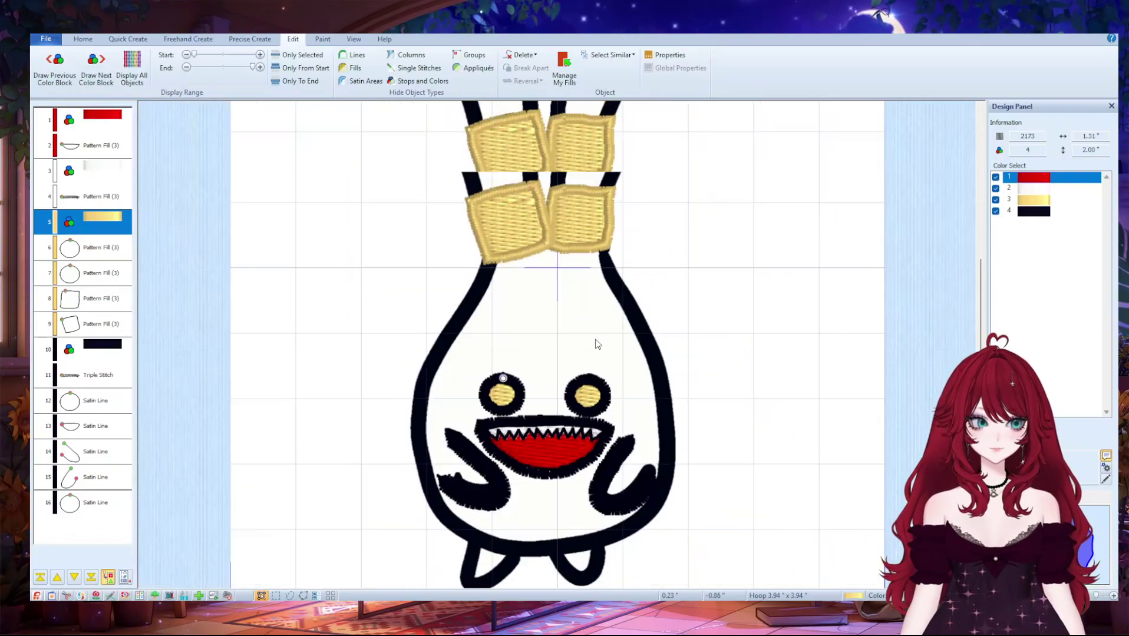
scroll(596, 344, down, 2)
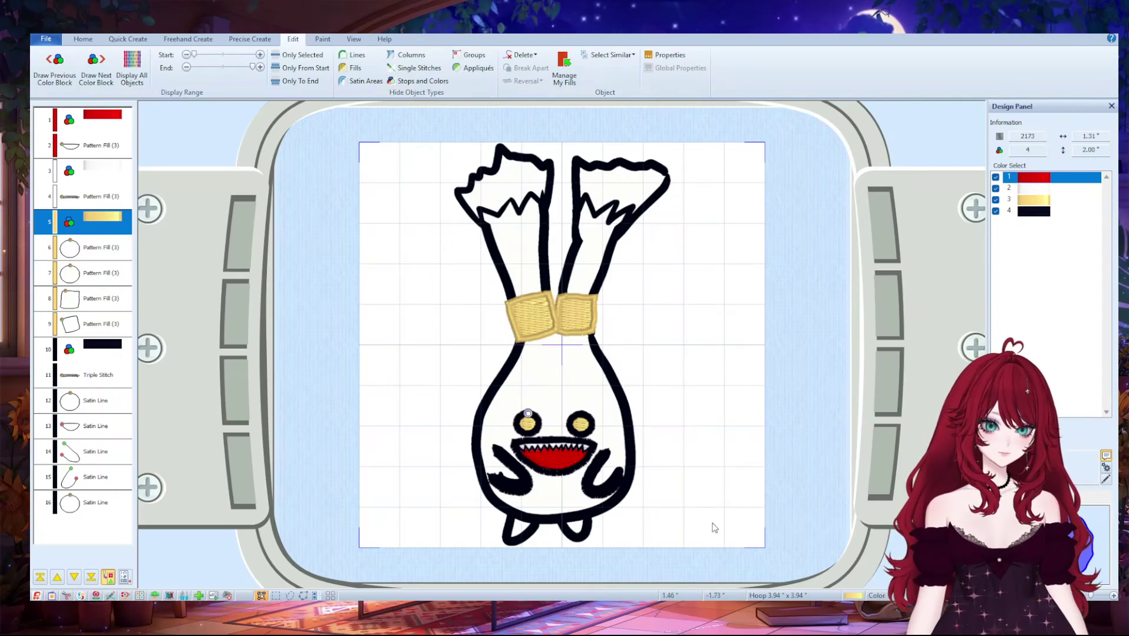
scroll(714, 527, up, 3)
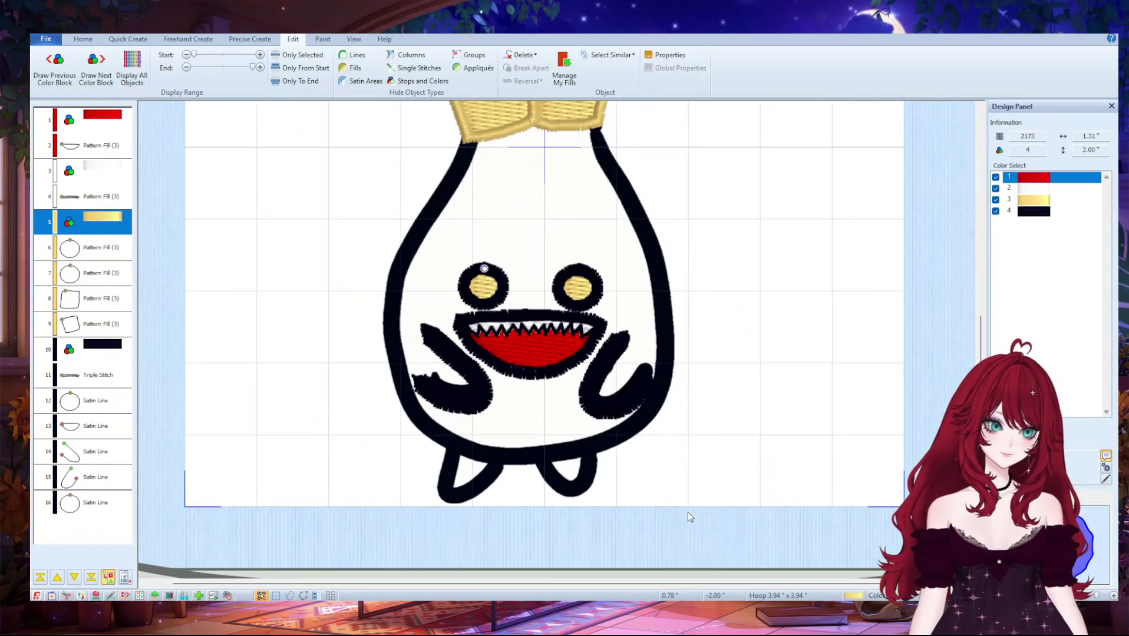
scroll(684, 500, up, 1)
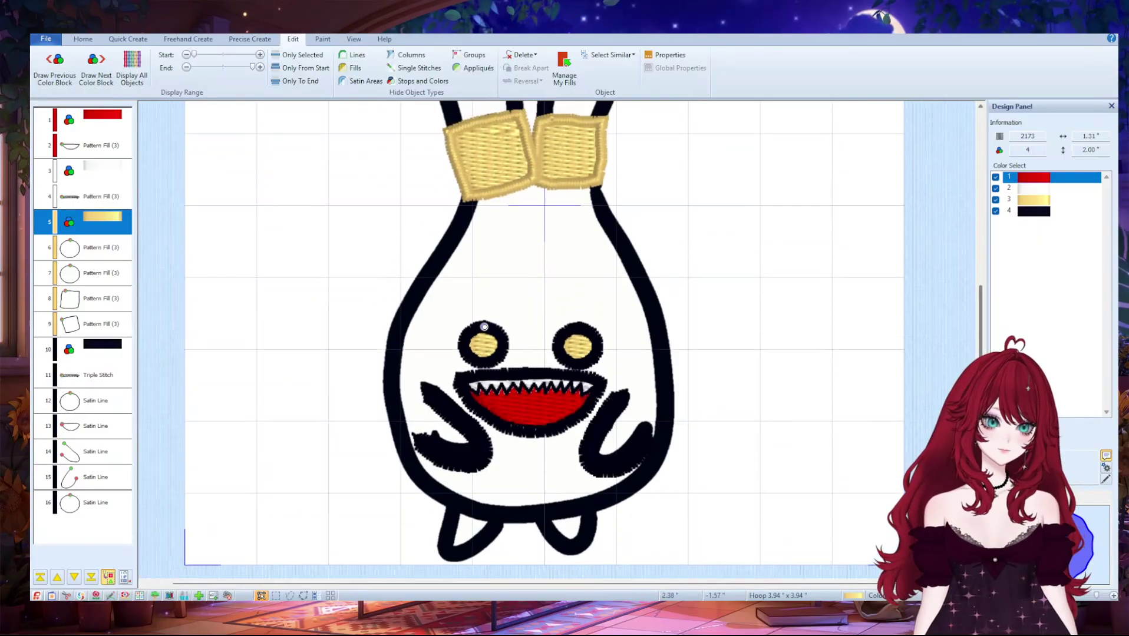
scroll(953, 300, up, 3)
scroll(952, 301, down, 4)
scroll(949, 320, up, 1)
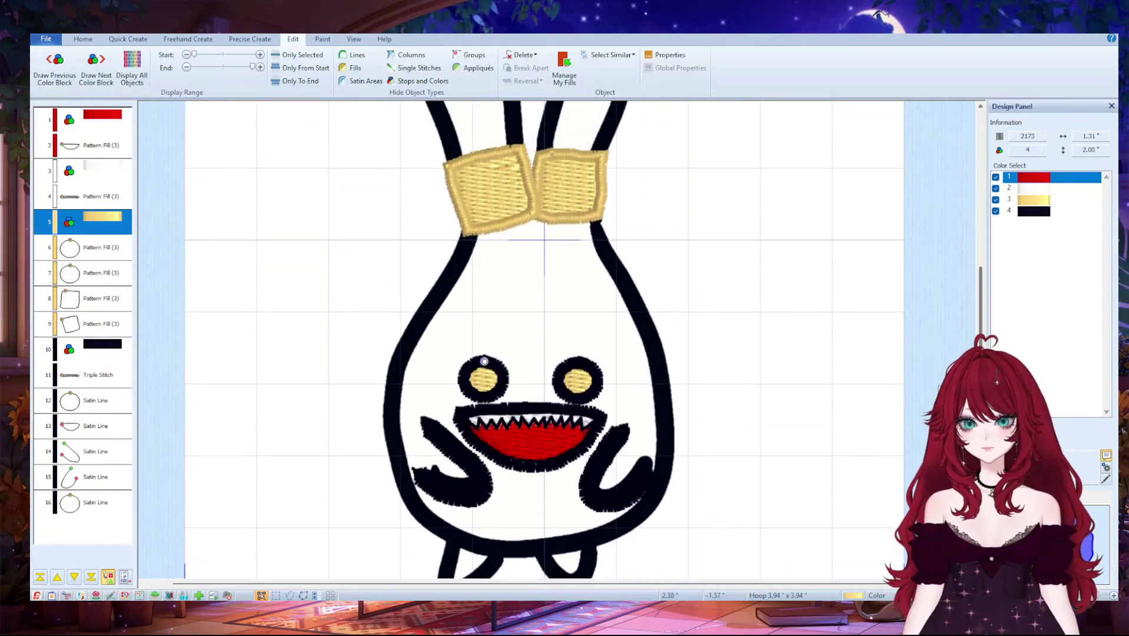
scroll(746, 156, down, 3)
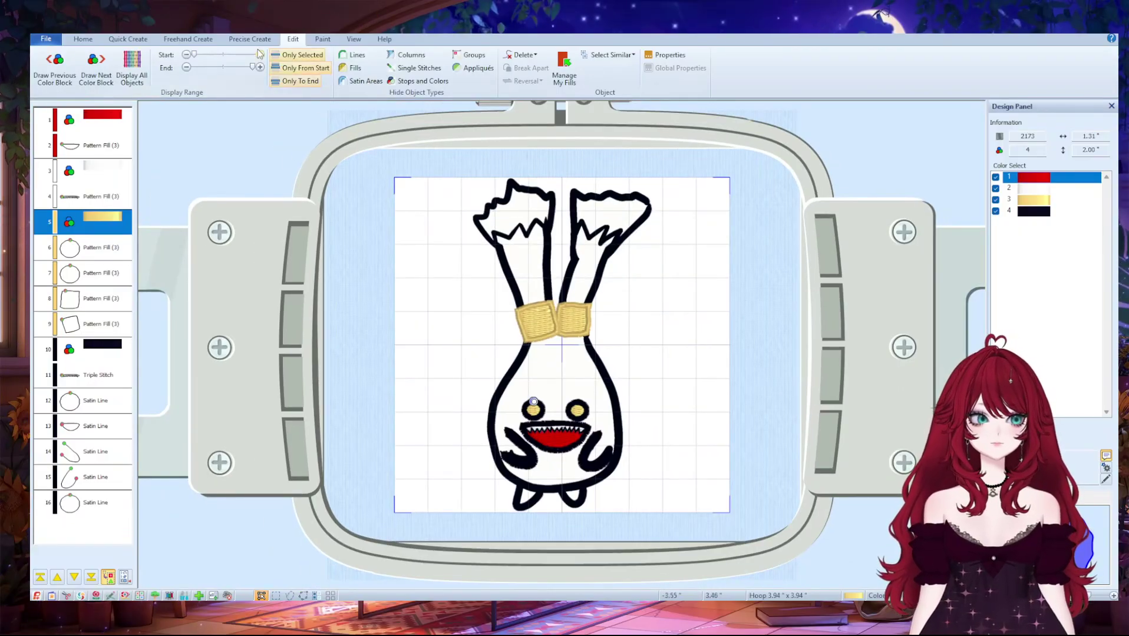
scroll(232, 38, up, 4)
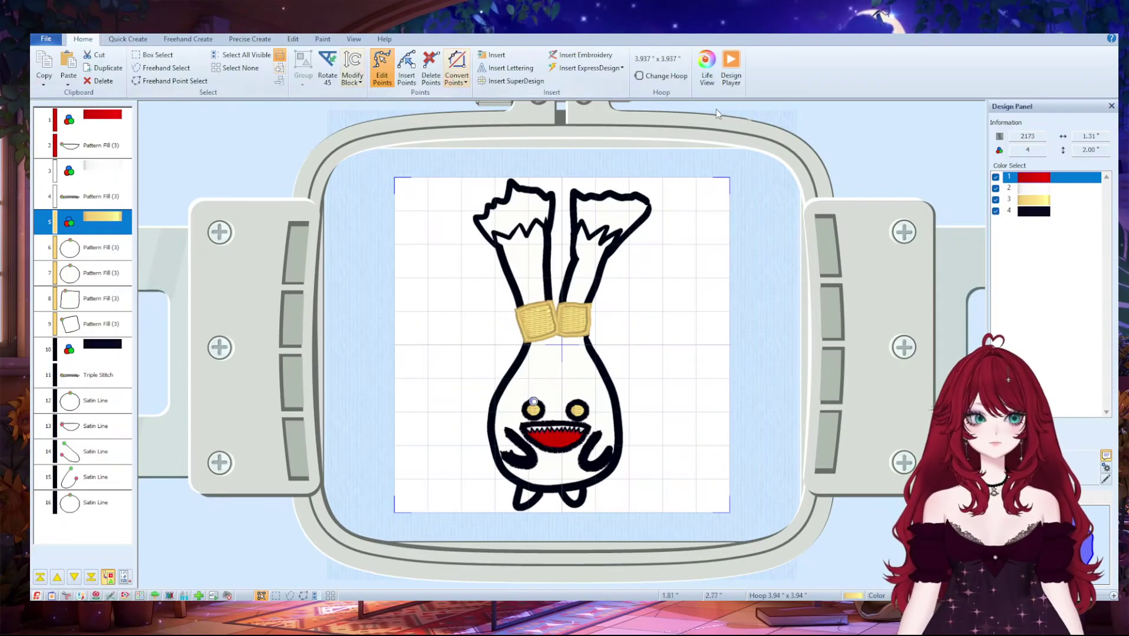
click(706, 68)
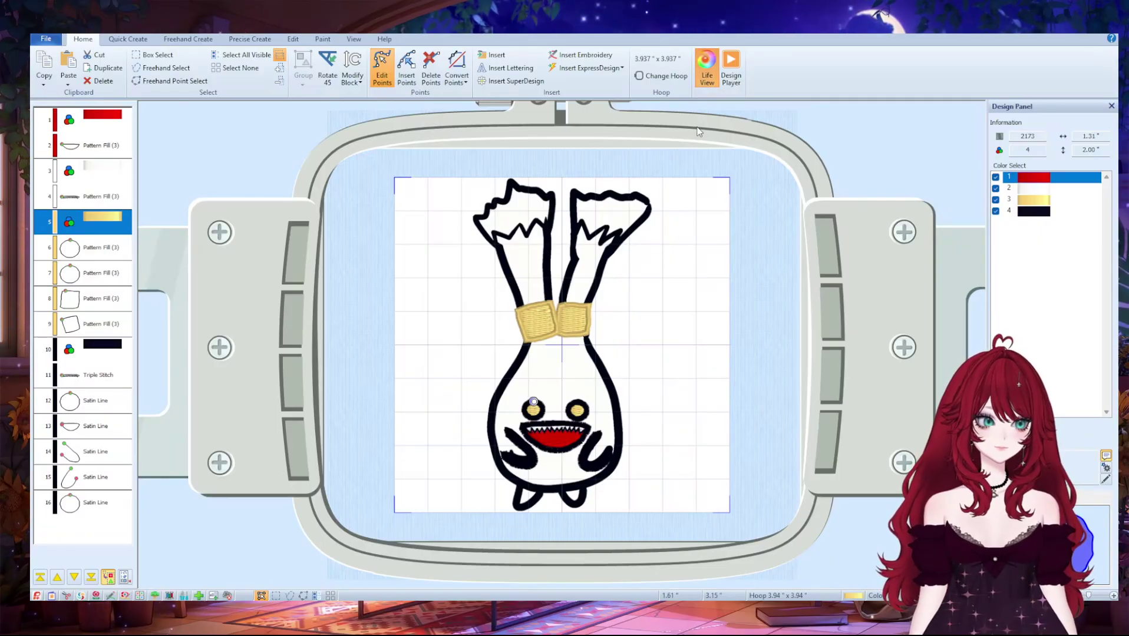
scroll(628, 486, up, 3)
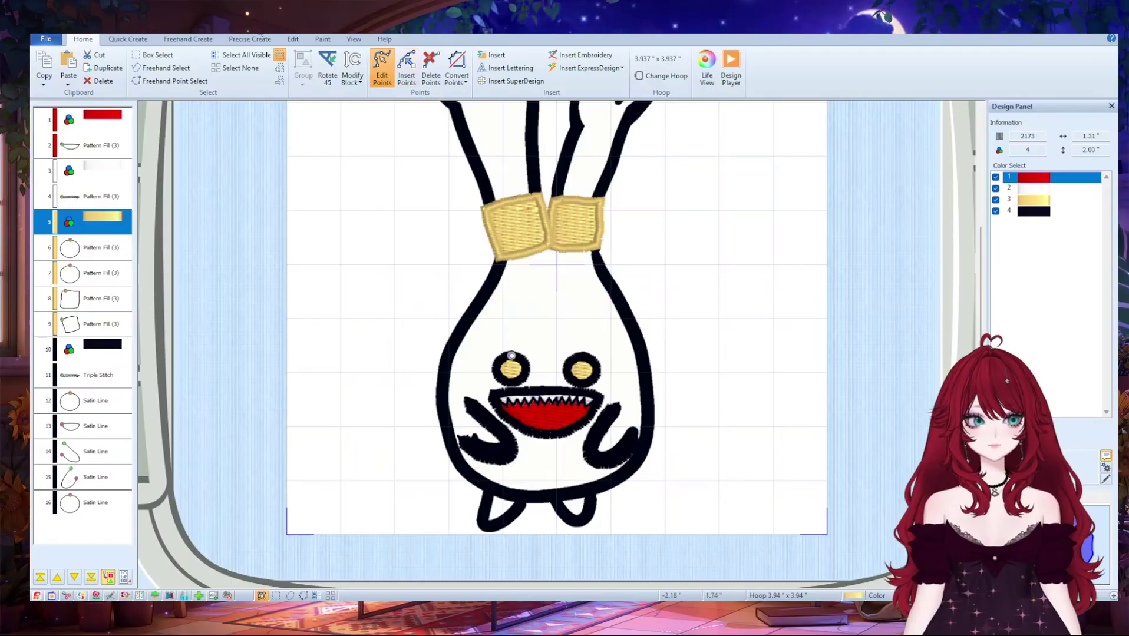
- Start a gold satin line border just outside the body's left edge, placing points from eye height down to the lower curve
click(257, 41)
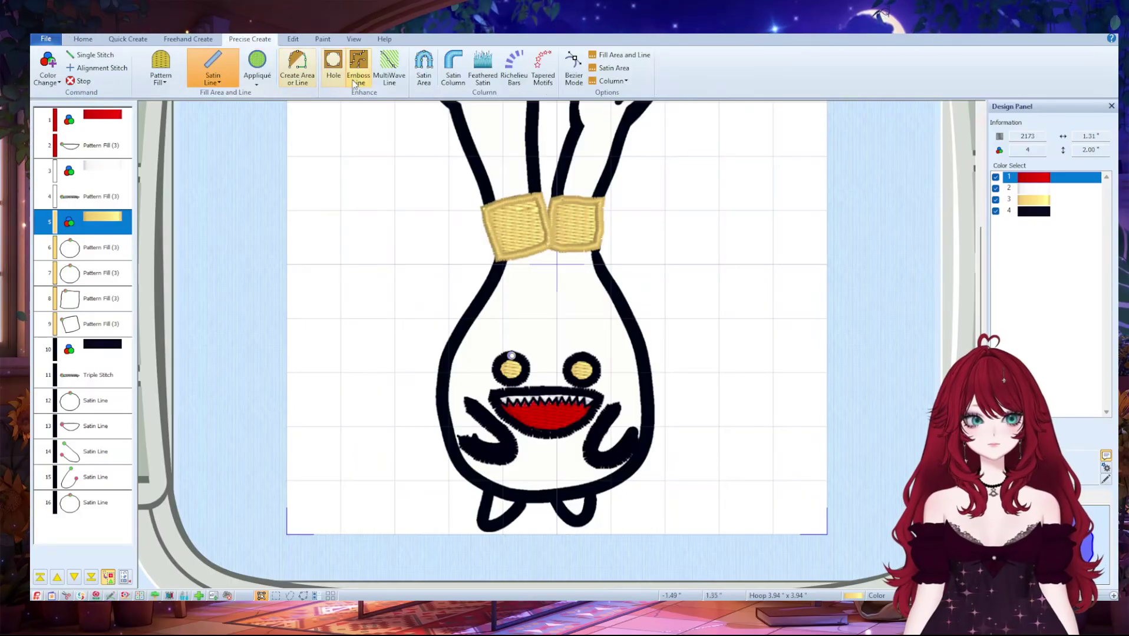
click(293, 81)
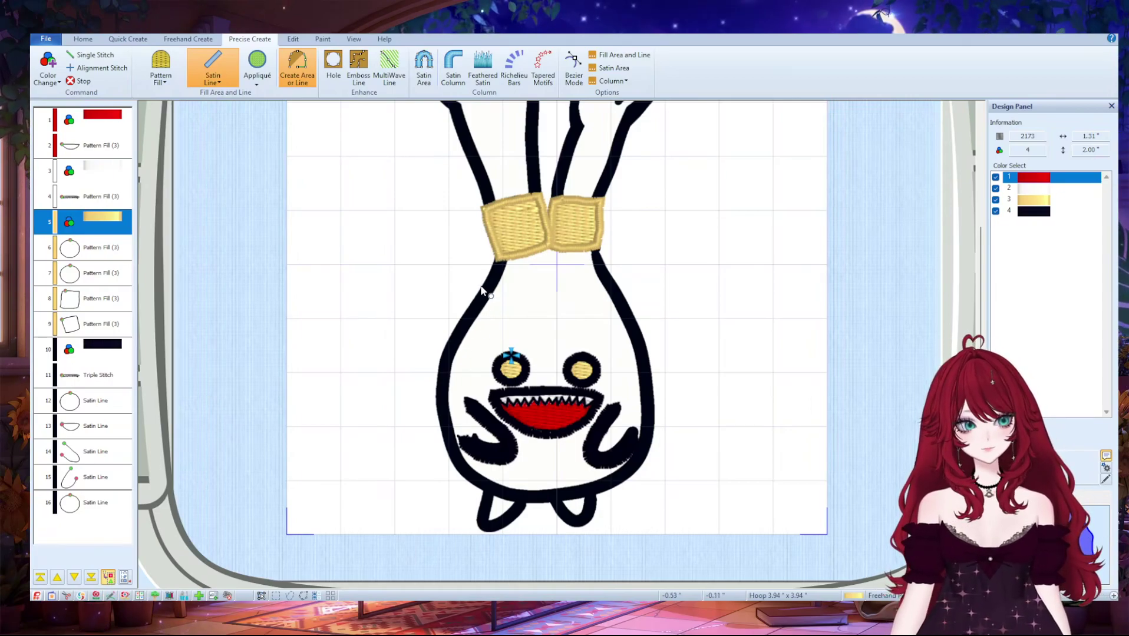
click(434, 348)
click(431, 355)
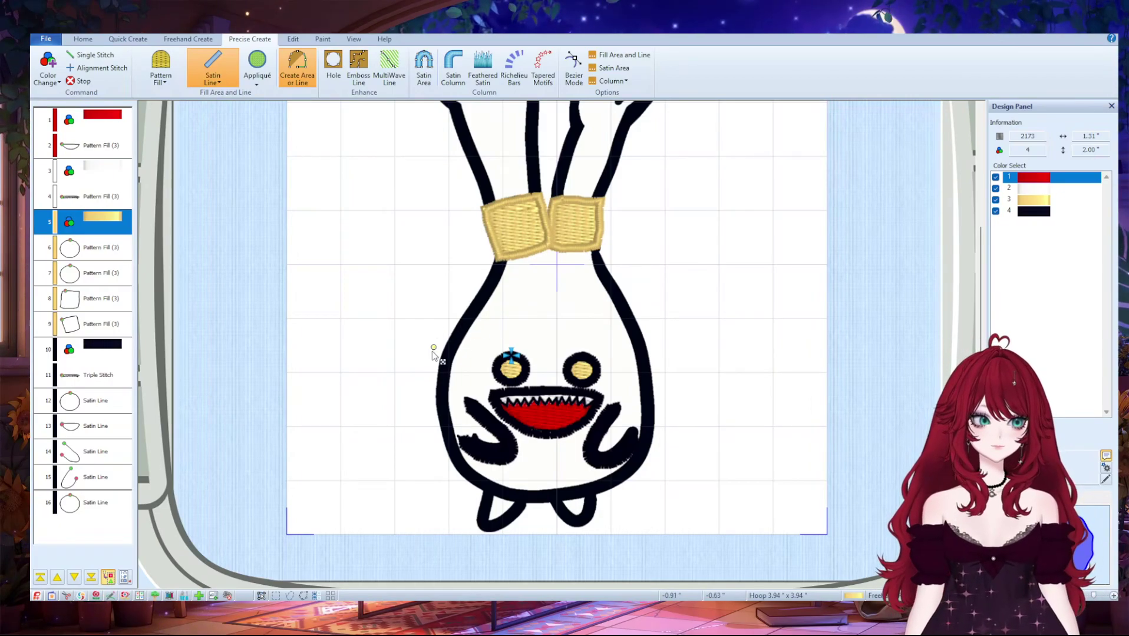
click(430, 366)
click(428, 376)
click(425, 391)
click(425, 405)
click(425, 423)
click(427, 437)
click(434, 451)
click(439, 462)
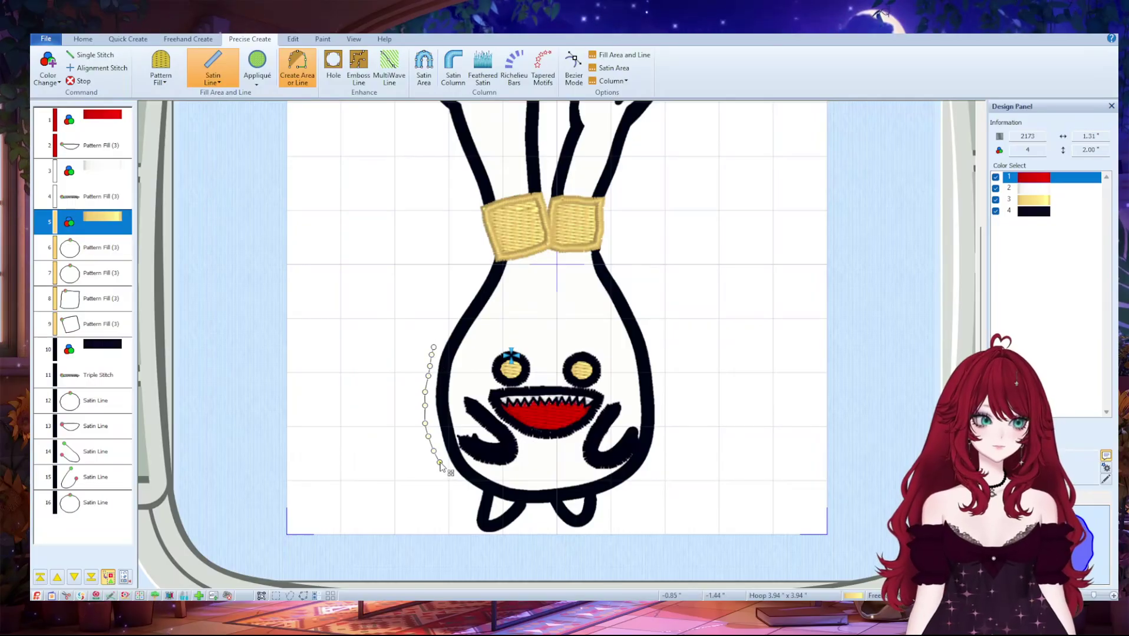
- Continue the border's points around the outside of both feet and up to the body's lower right curve
click(467, 502)
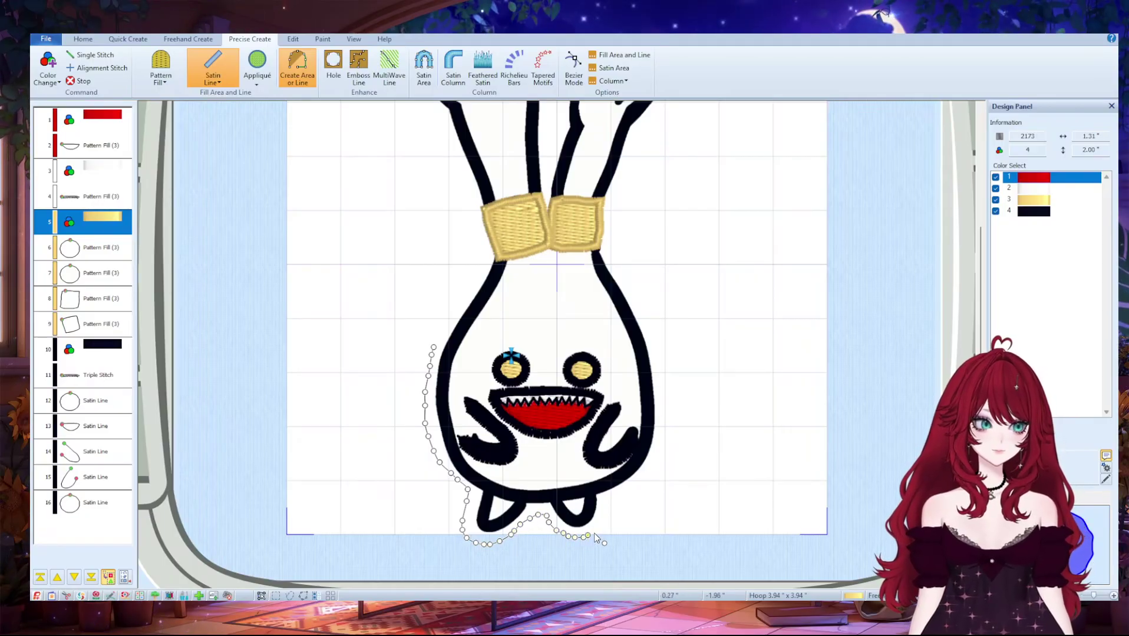
click(612, 501)
click(616, 493)
click(632, 485)
click(639, 476)
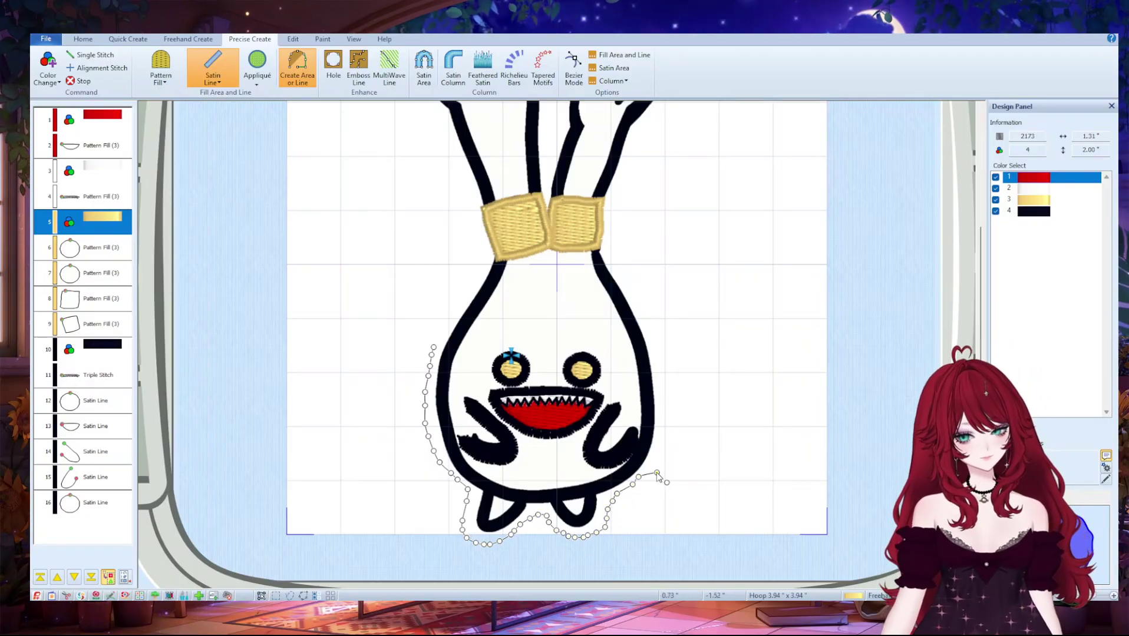
- Continue the border's points up along the outside of the body's right edge to just below the gold bands
click(659, 468)
click(665, 455)
click(671, 442)
click(676, 425)
click(677, 402)
click(676, 388)
click(673, 375)
click(673, 358)
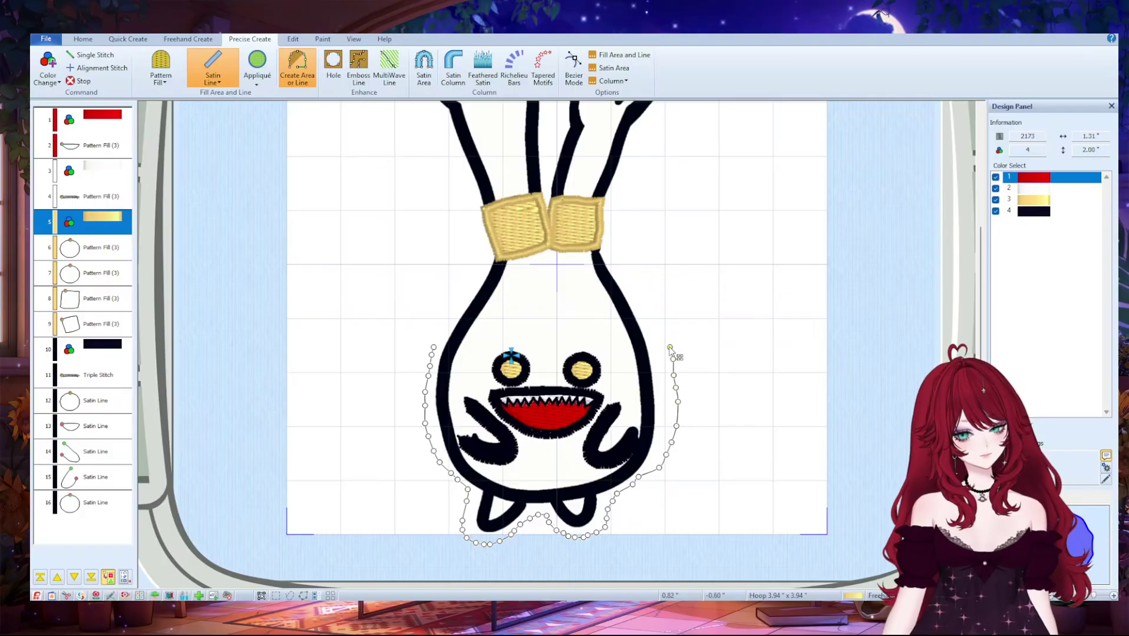
click(630, 277)
click(620, 257)
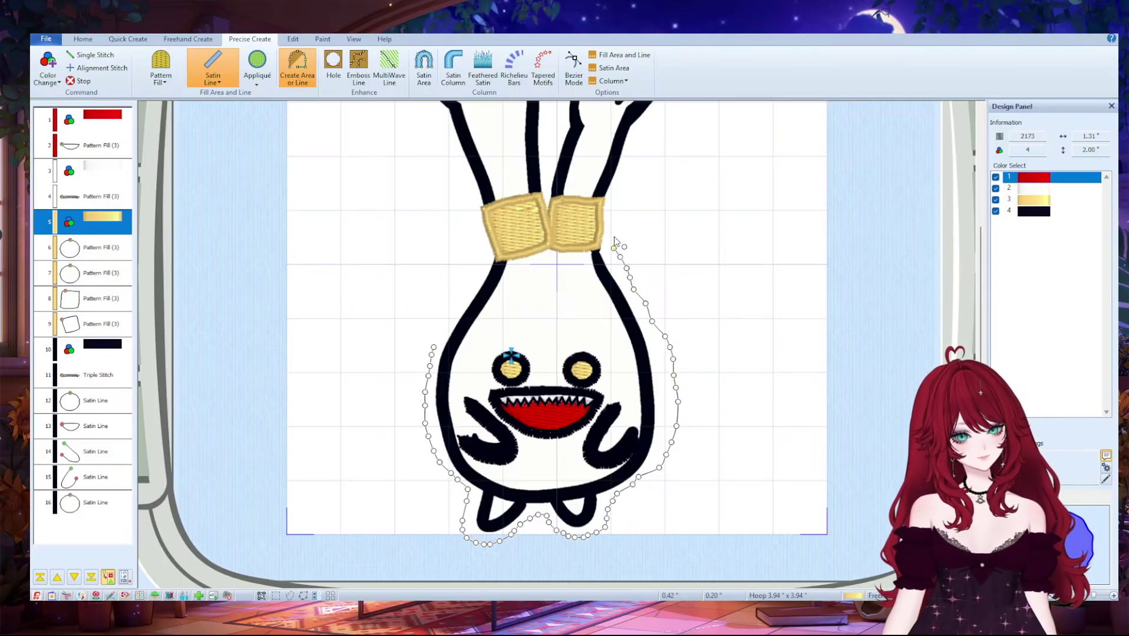
- Continue the border's points past the right gold band and up the right ear's outer edge to its tip
scroll(648, 228, up, 3)
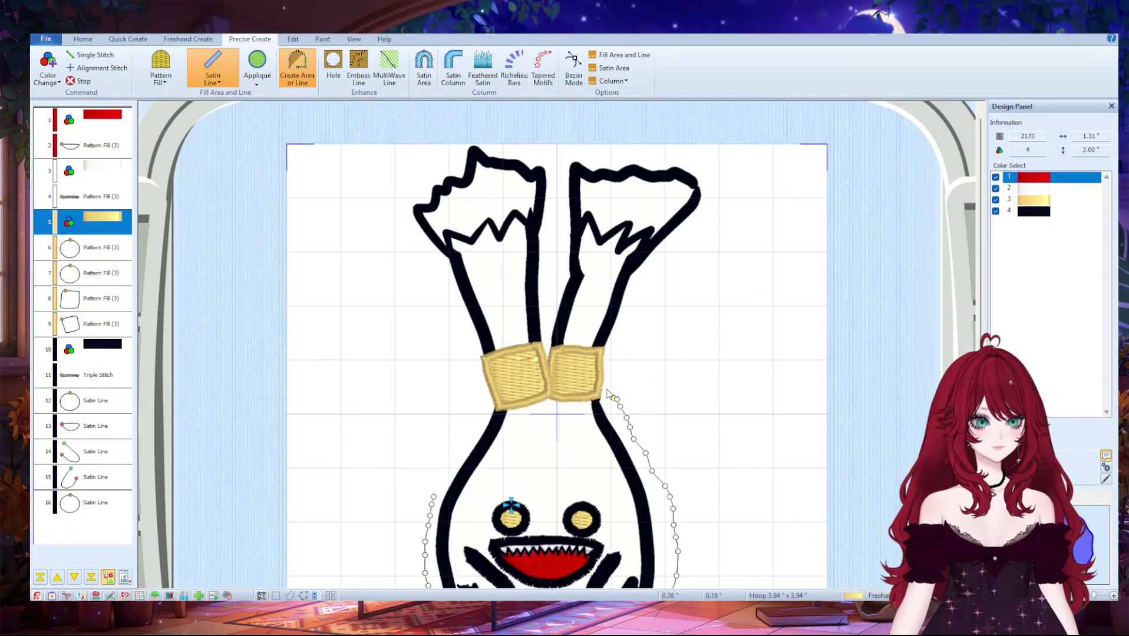
click(607, 385)
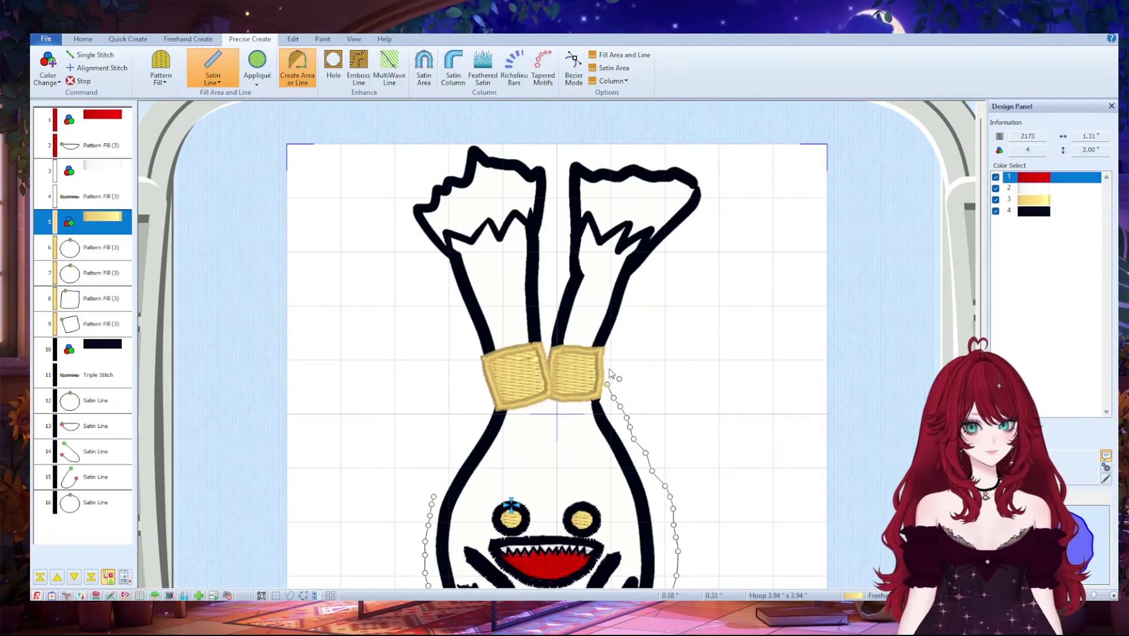
click(611, 347)
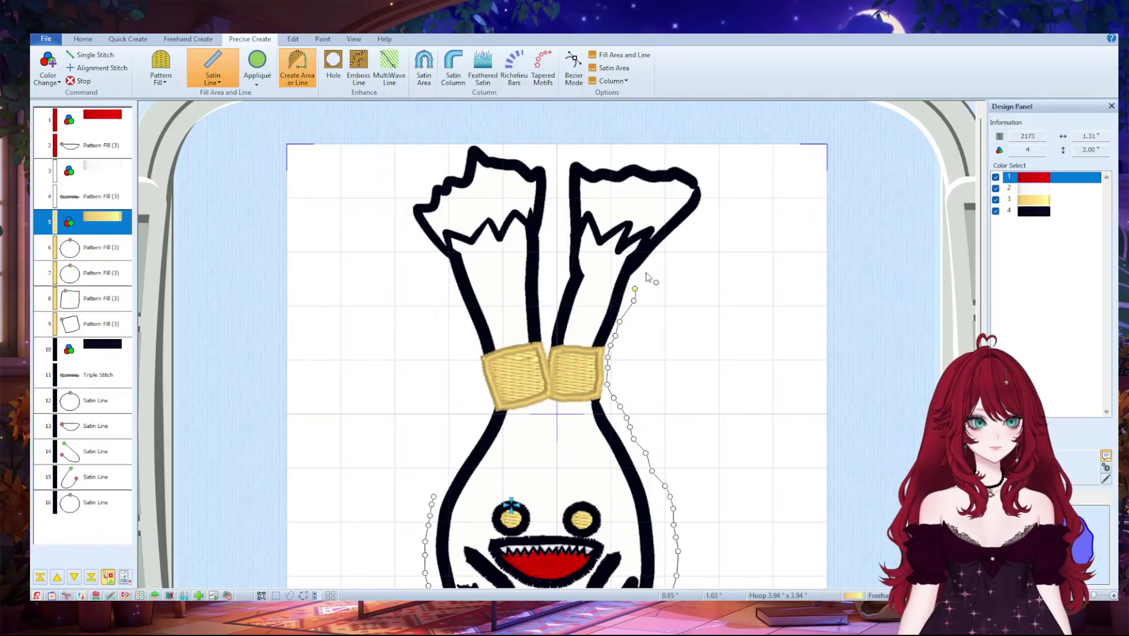
click(714, 196)
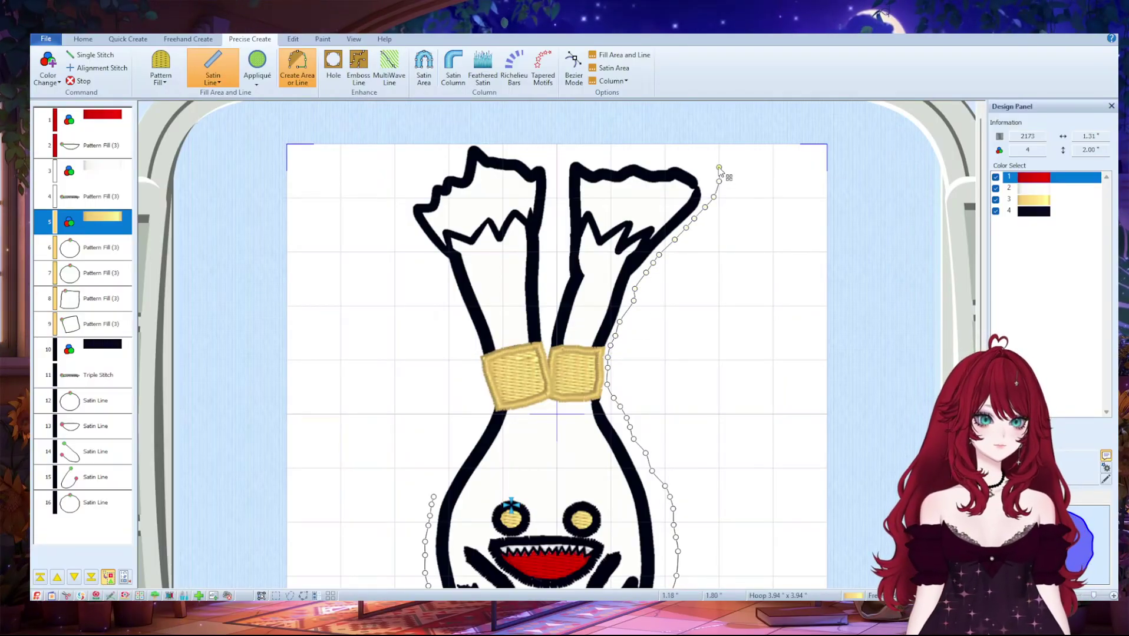
- Trace the border across the right ear's upper edge, down and back up the gap between the ears, and finish the satin line
click(680, 162)
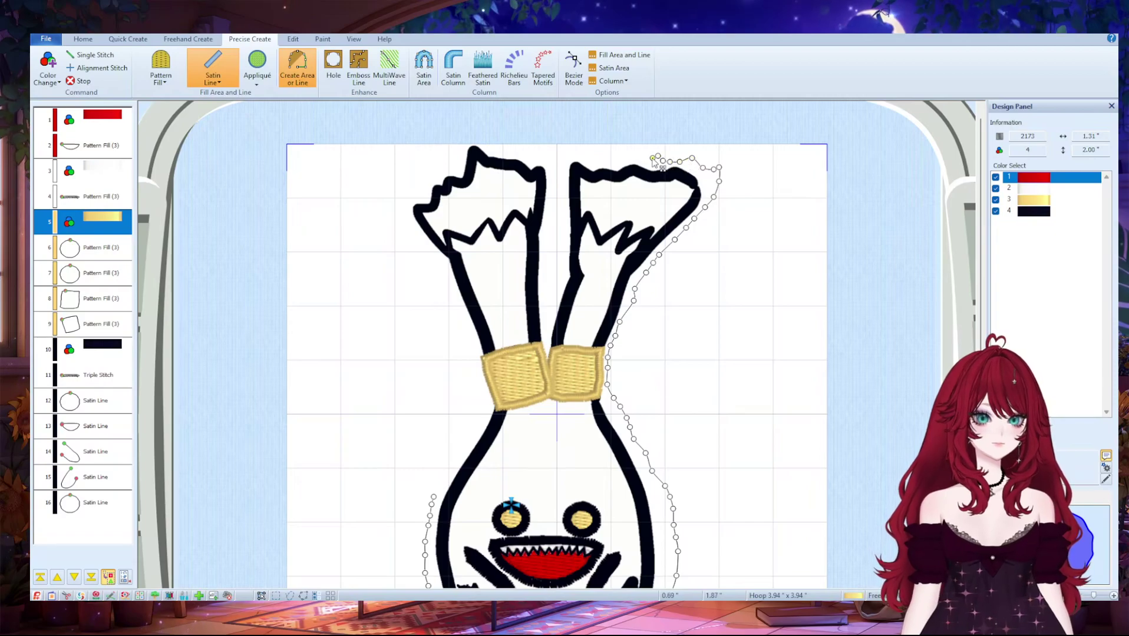
click(584, 150)
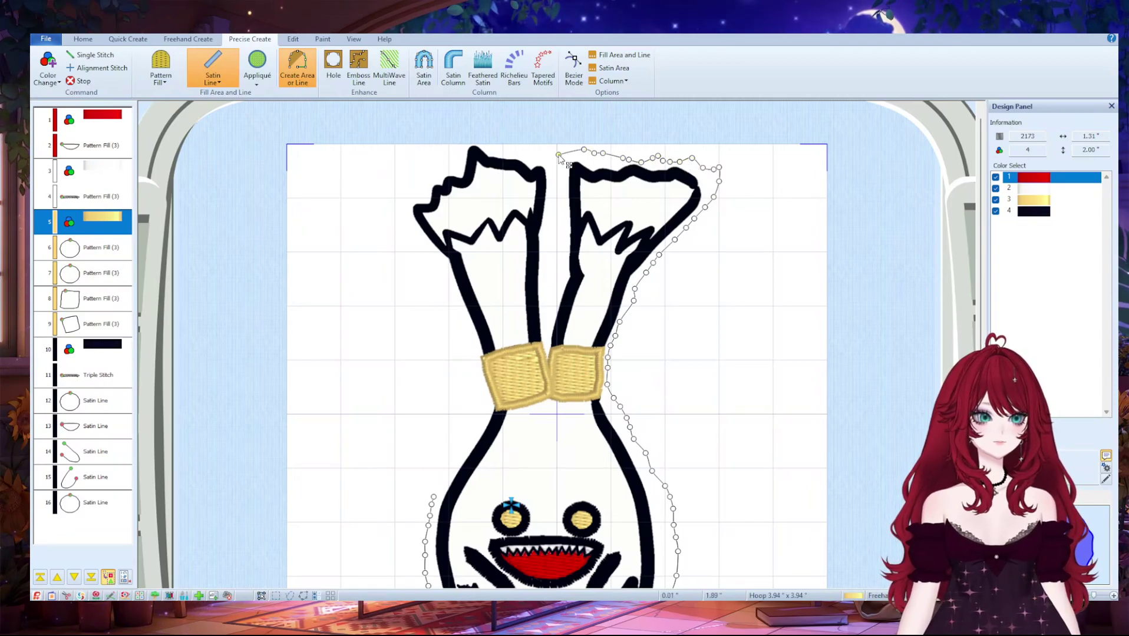
drag(563, 179, 560, 278)
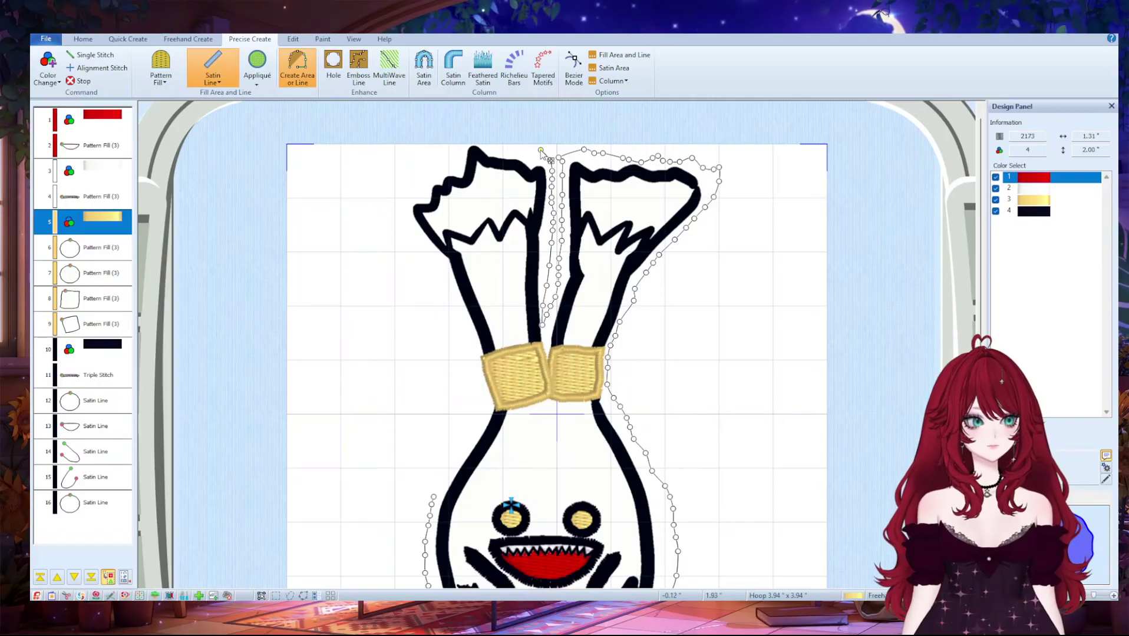
key(Return)
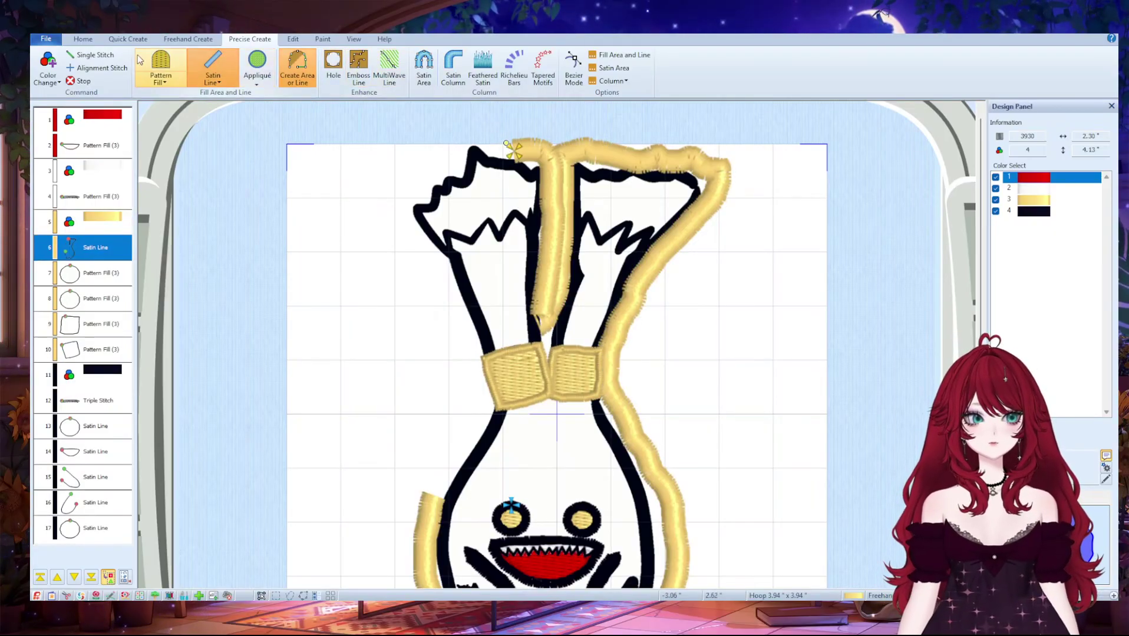
- Pull the border line's last points over to the outside of the body's upper left edge, the left gold band and the left ear's base
click(83, 40)
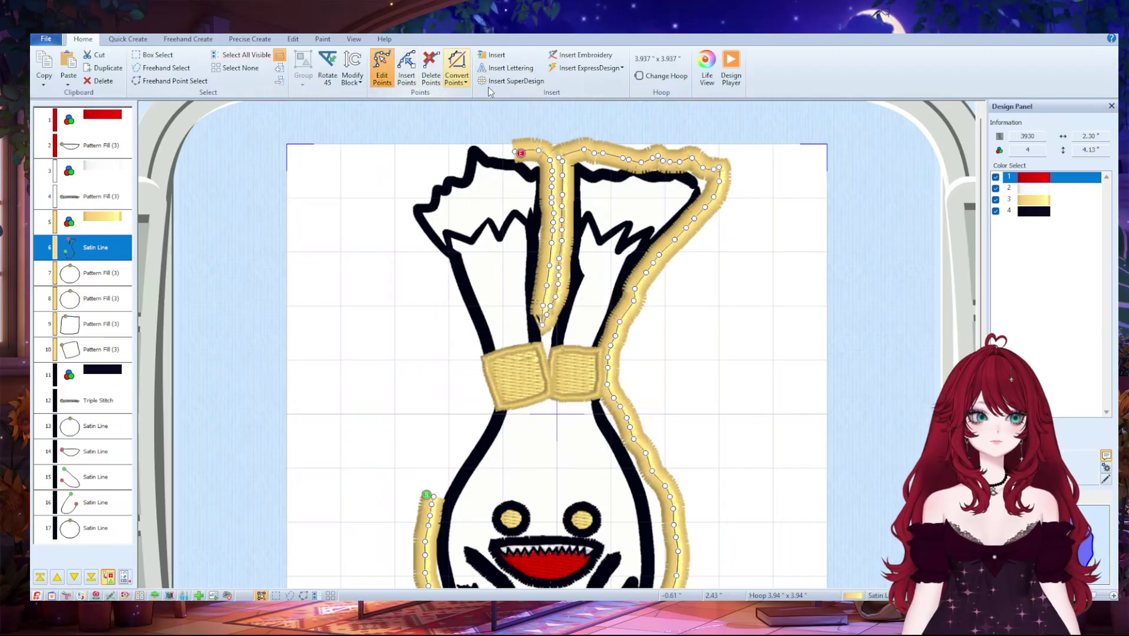
drag(519, 155, 466, 456)
drag(540, 152, 477, 413)
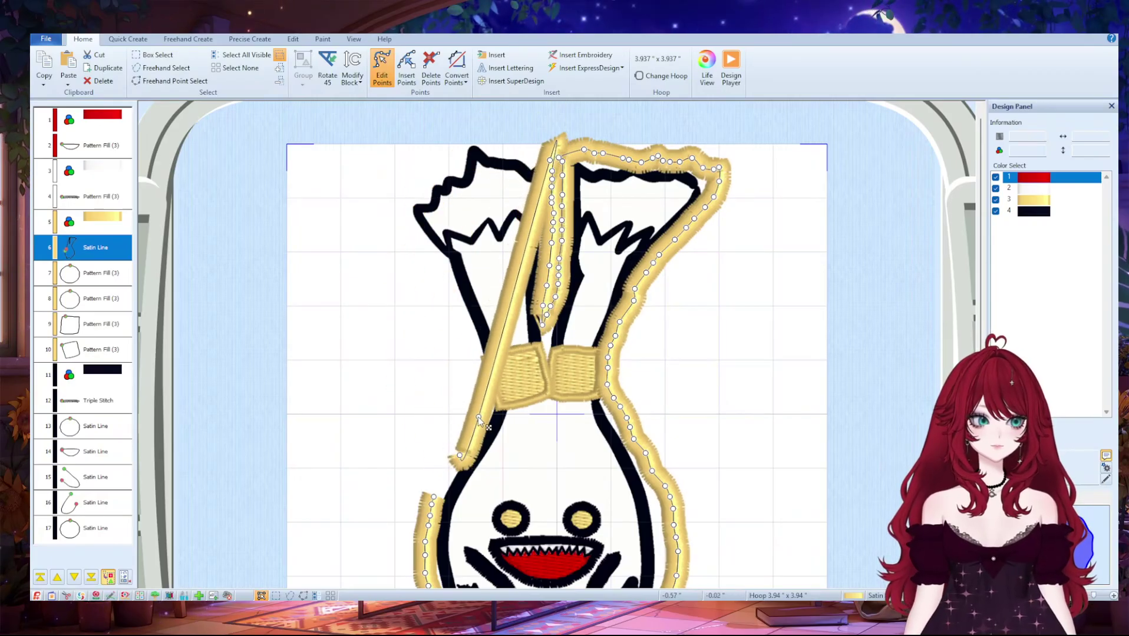
drag(551, 166, 460, 311)
drag(466, 319, 466, 320)
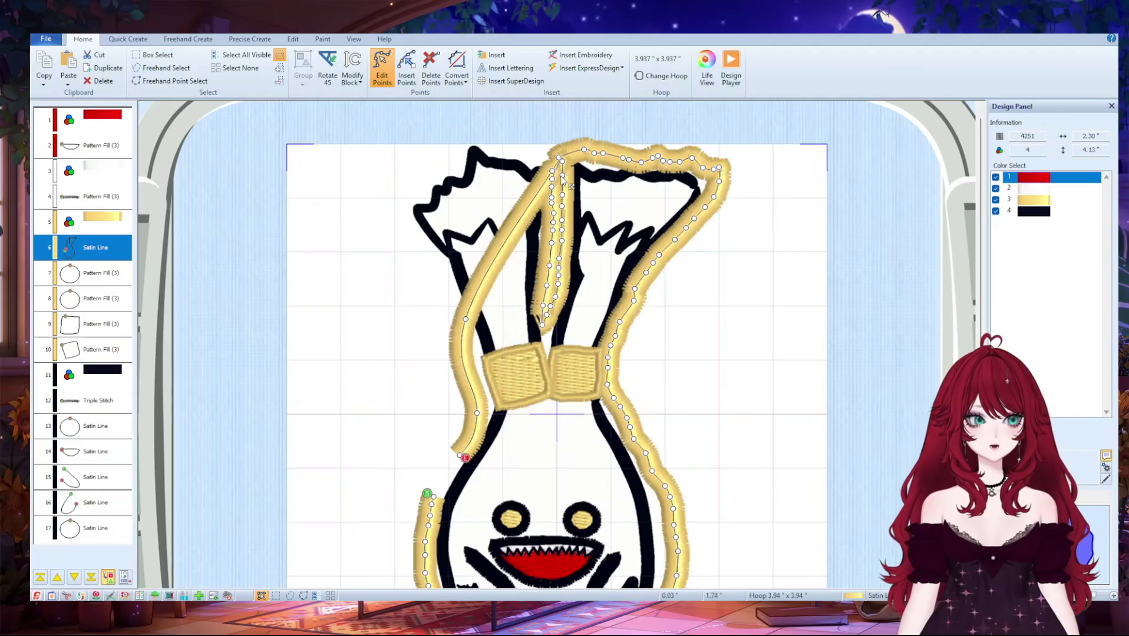
- Move more border points around the left ear's outer corner and upper edge, and change the line from satin to triple stitch
drag(560, 174, 416, 251)
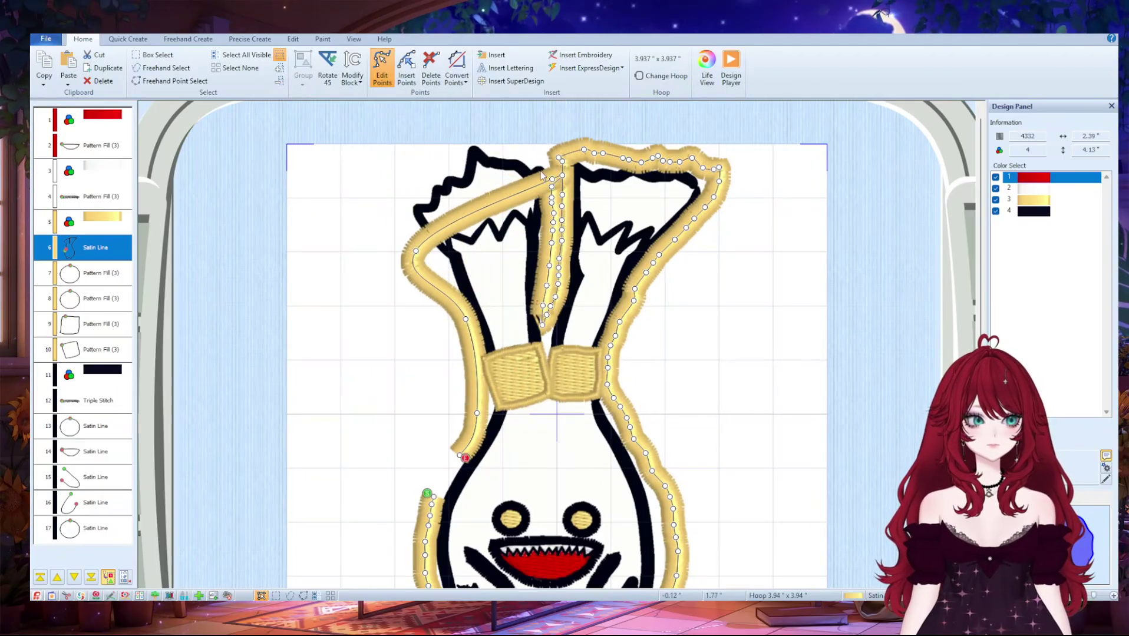
drag(542, 174, 408, 213)
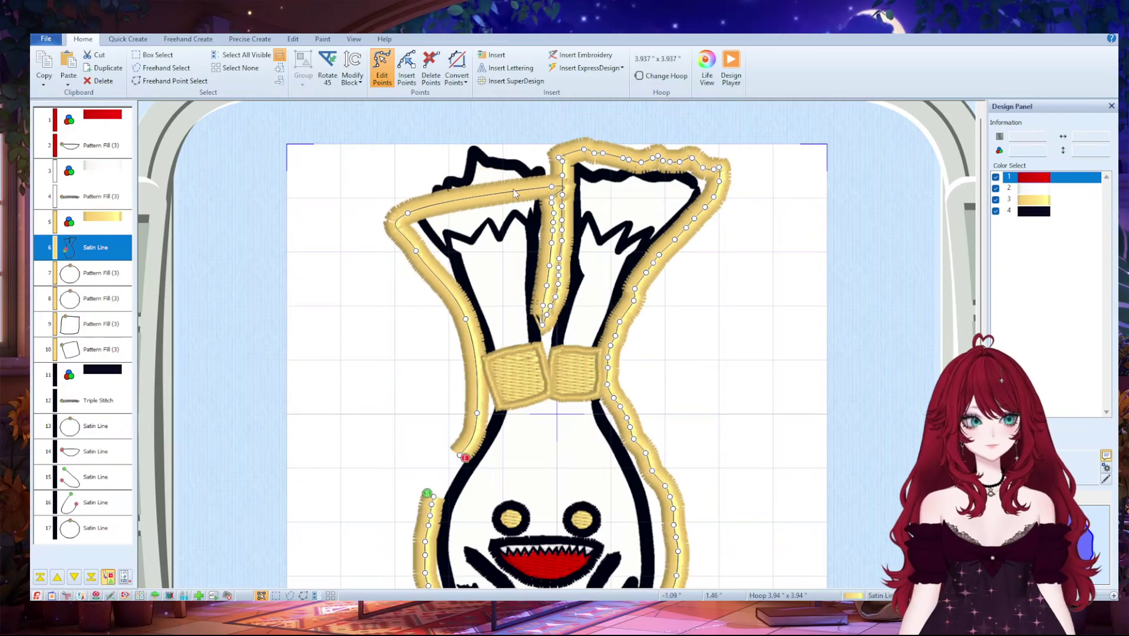
drag(540, 187, 482, 166)
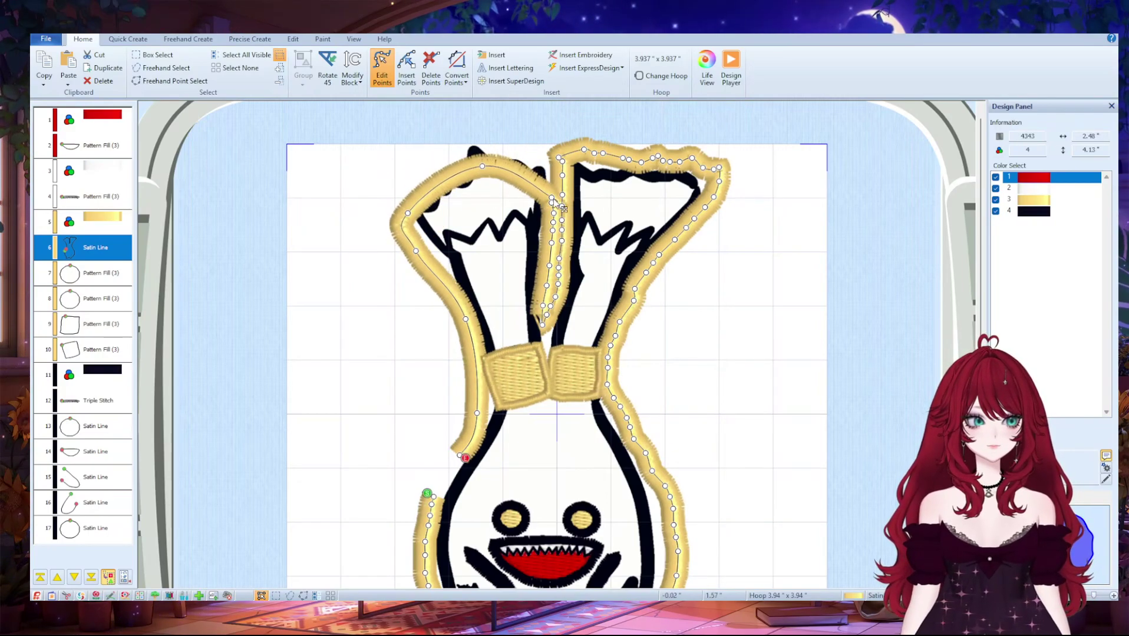
drag(554, 203, 529, 158)
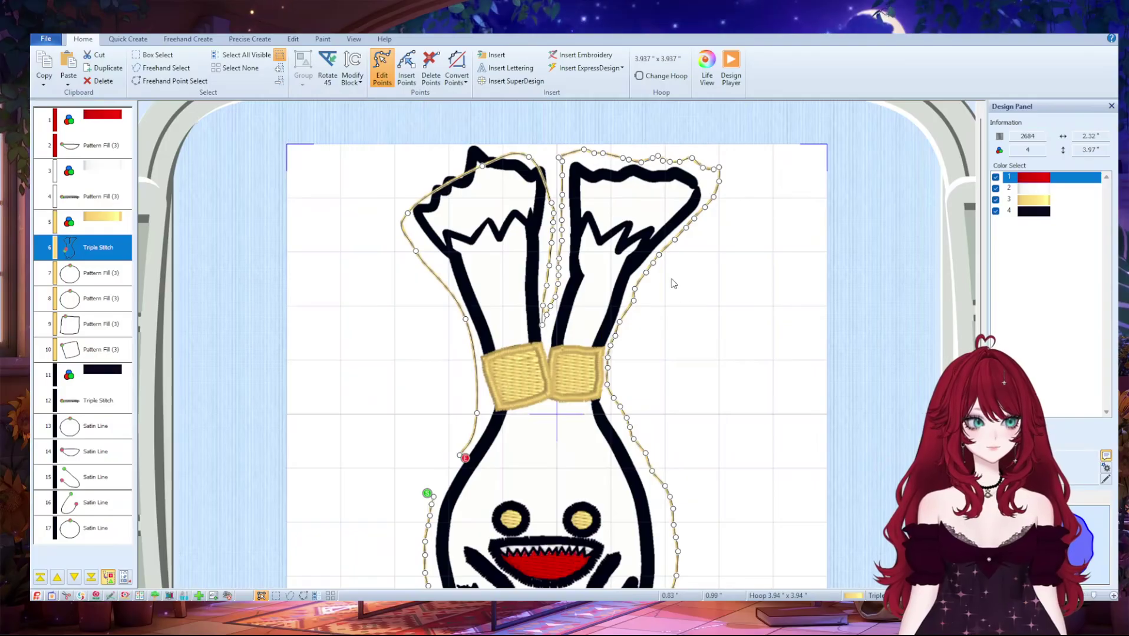
- Adjust the border's points along the body's right side into a smoother curve from near the foot up to the right gold band
scroll(677, 281, down, 1)
scroll(677, 281, down, 2)
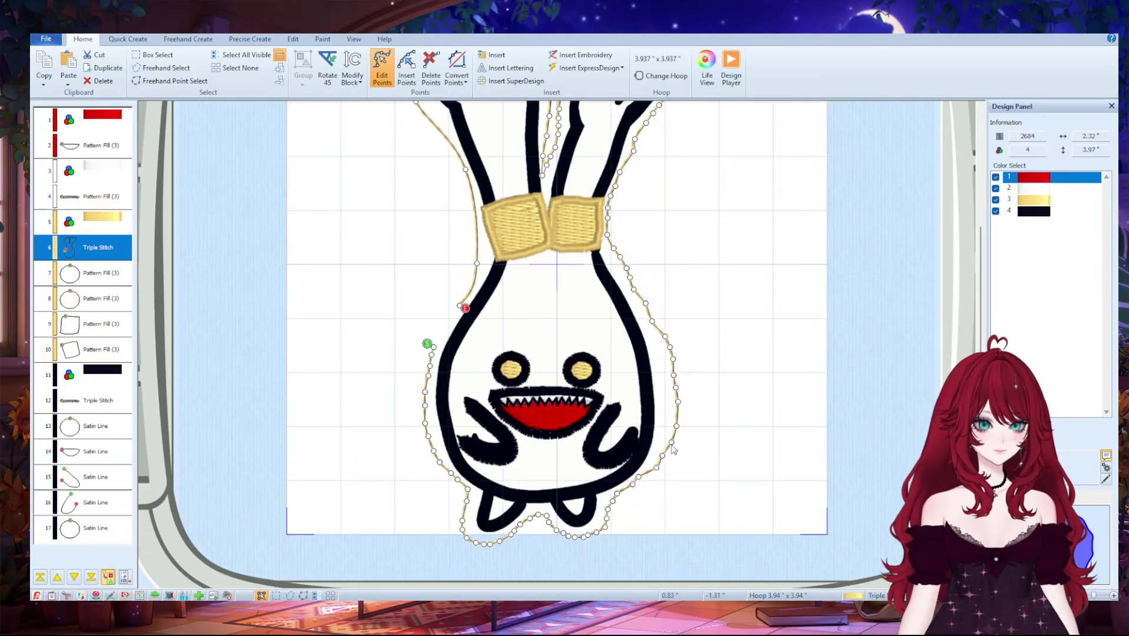
click(667, 447)
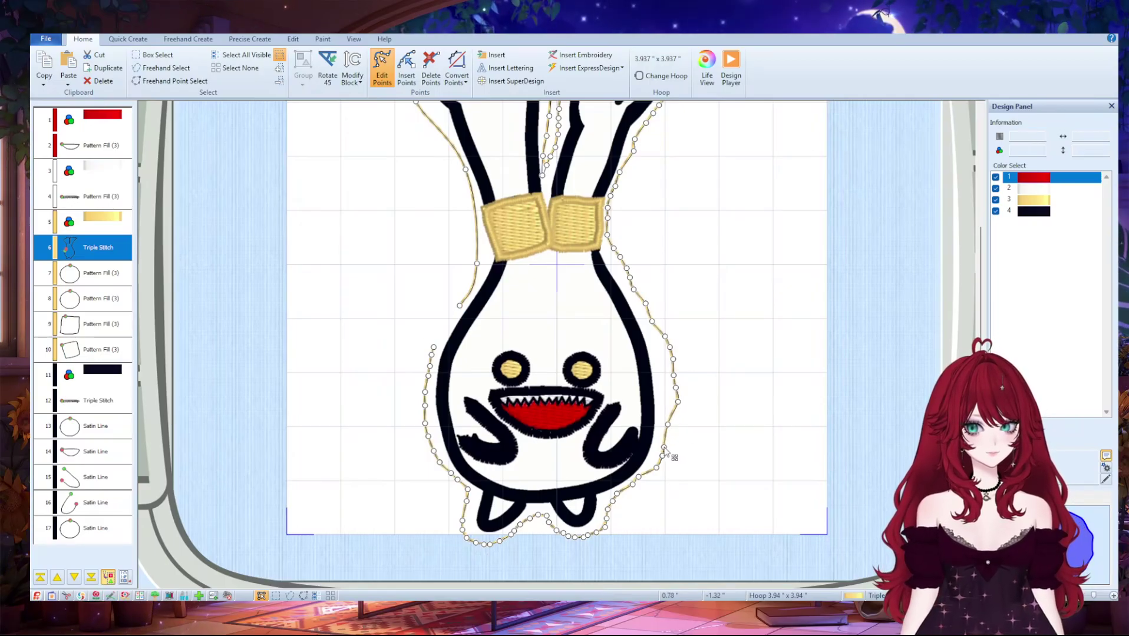
drag(660, 464, 652, 466)
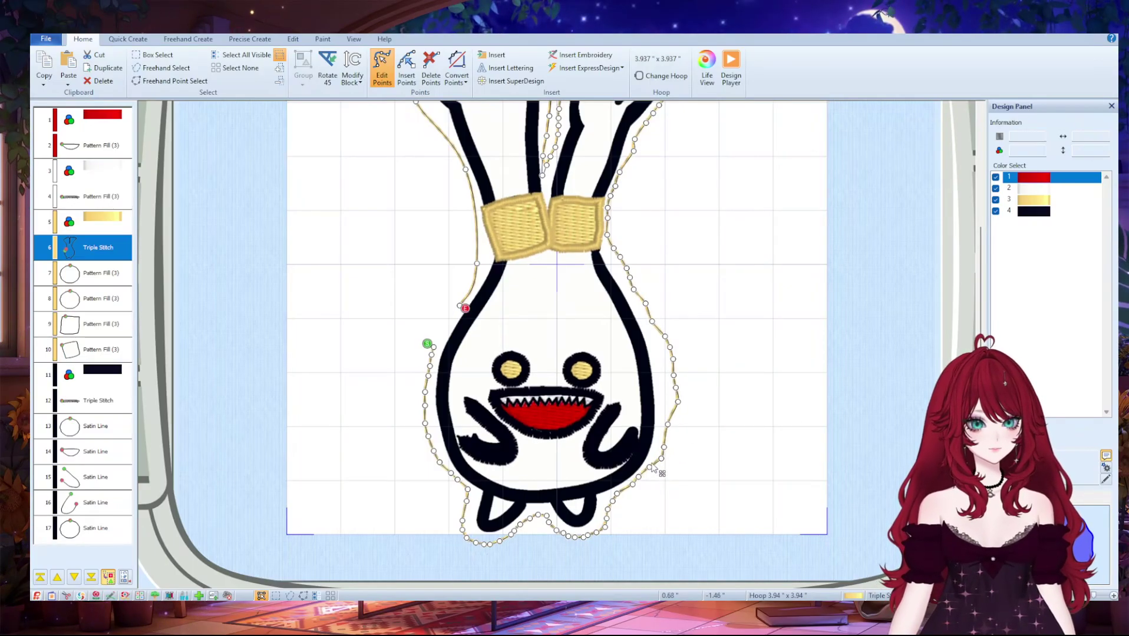
click(675, 408)
drag(675, 408, 656, 344)
drag(645, 303, 612, 244)
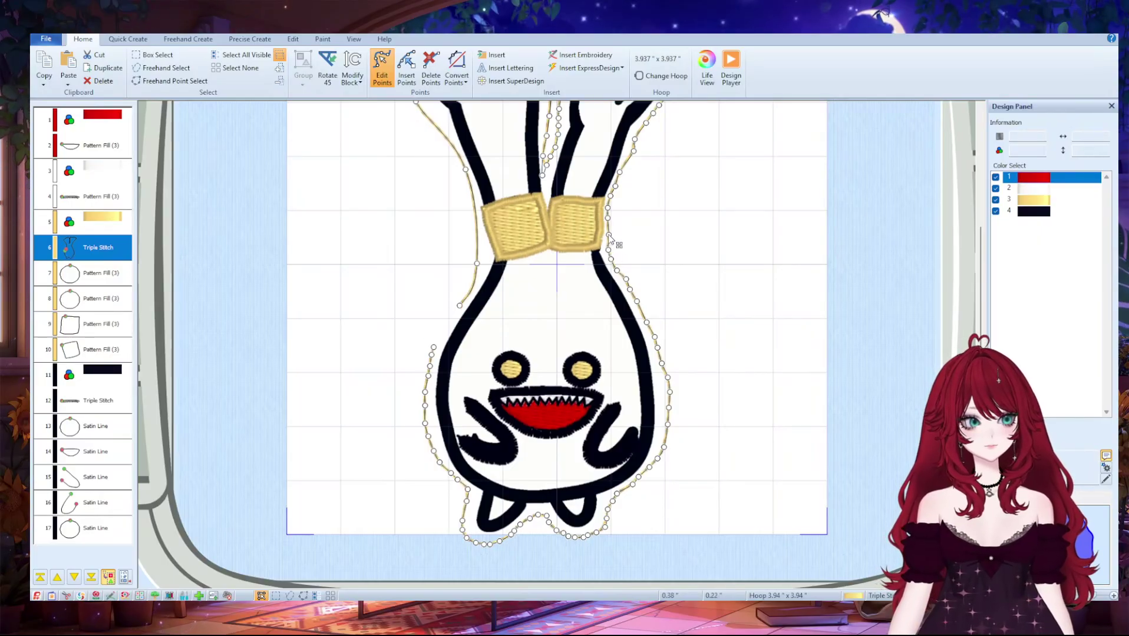
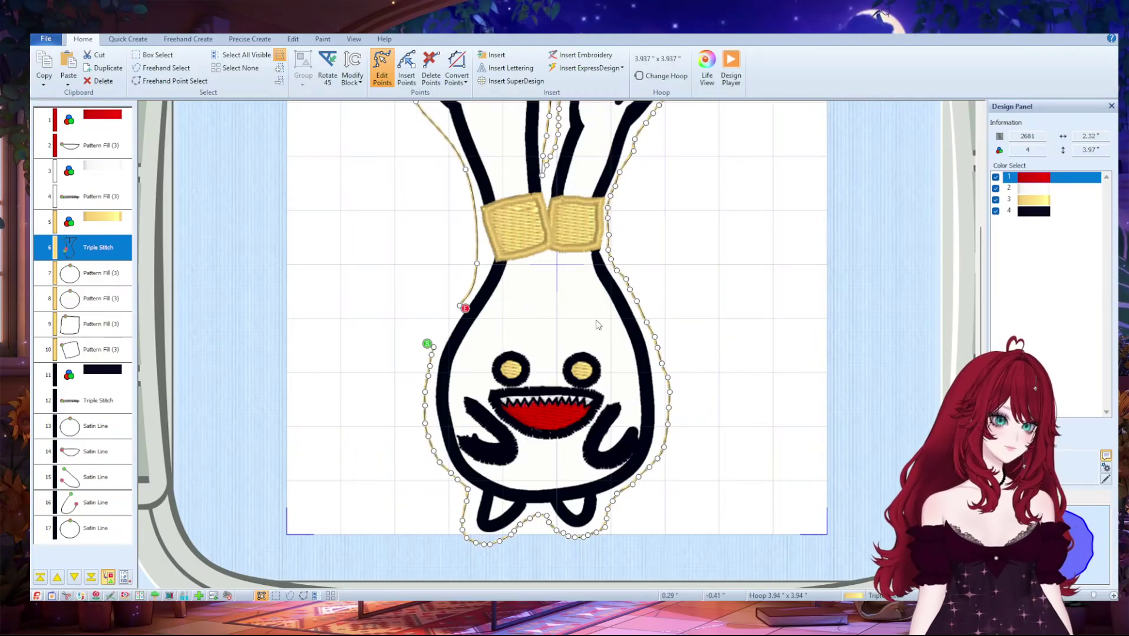
- Reposition the border's points around the left ear's outer tip so the line follows the ear more closely
scroll(681, 352, up, 3)
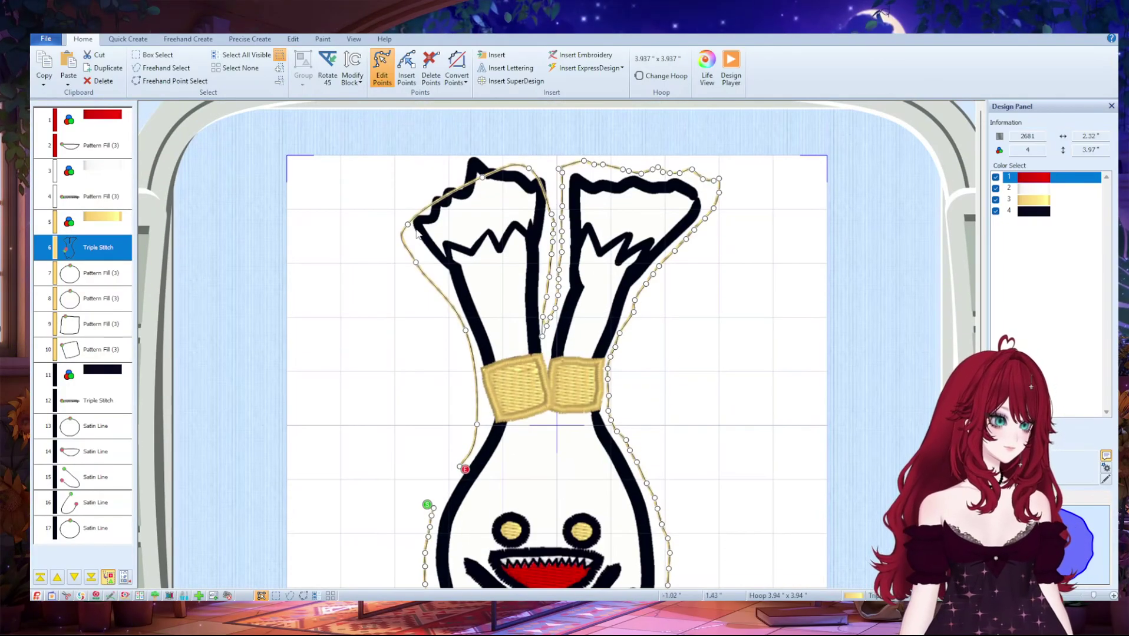
drag(482, 181, 414, 213)
drag(529, 169, 449, 179)
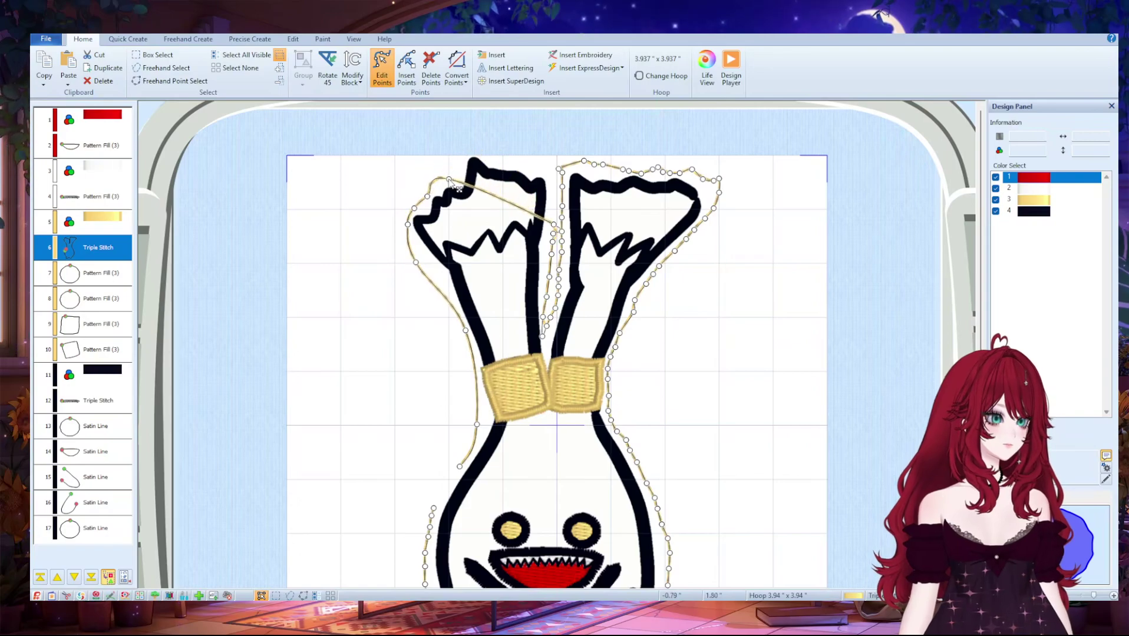
drag(415, 263, 427, 258)
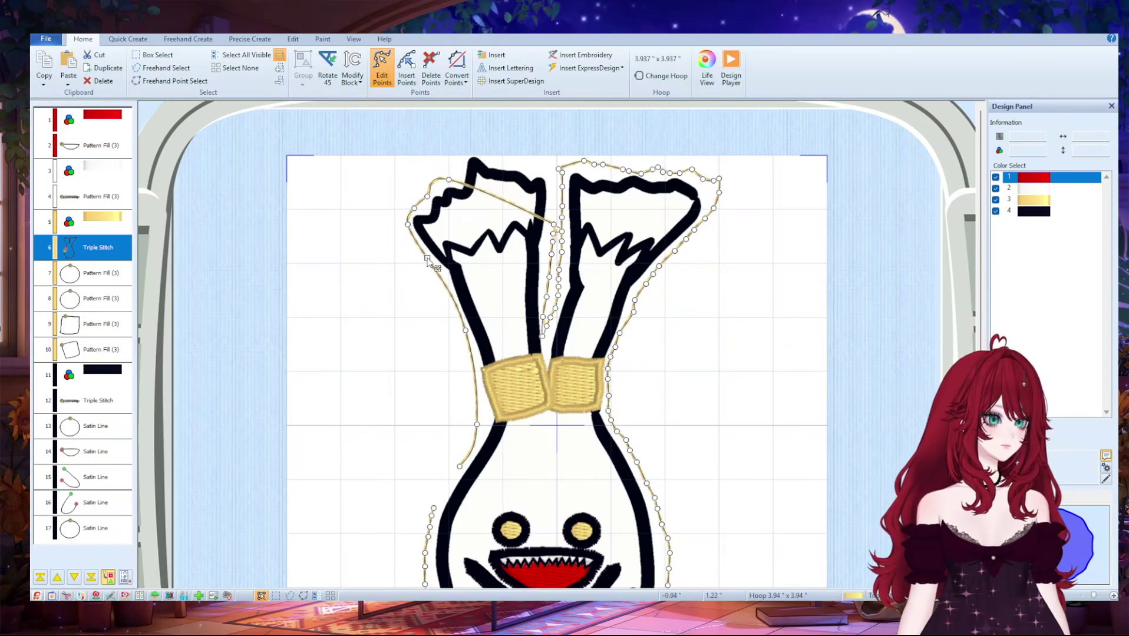
- Insert seven border points across the left ear's upper edge, from its outer slope over the peak to the gap between the ears
click(413, 79)
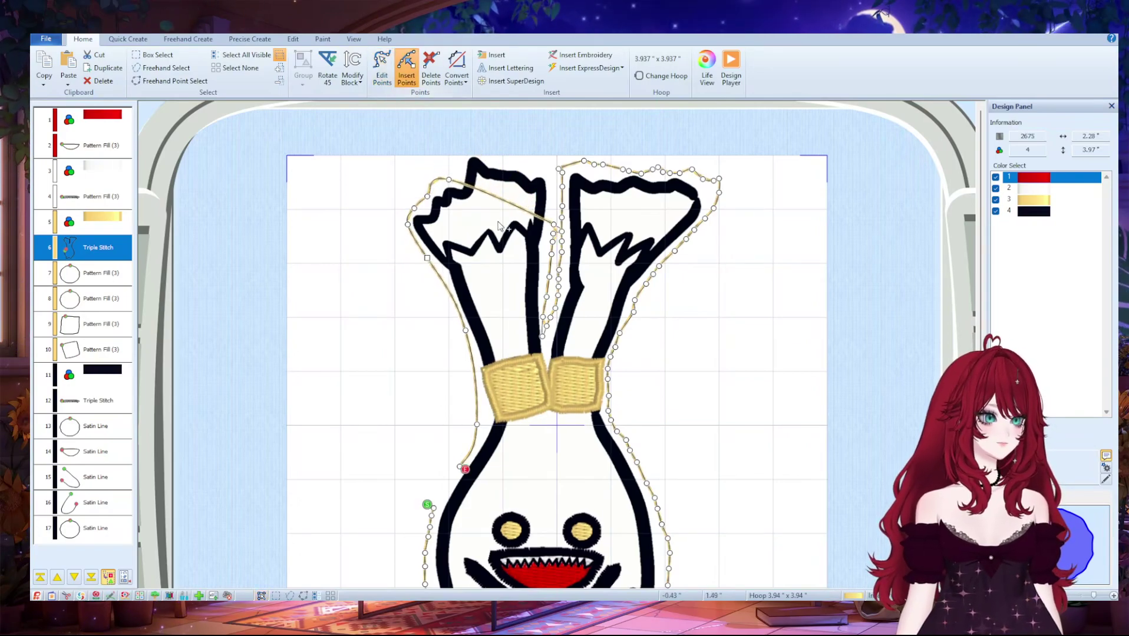
click(457, 161)
click(473, 150)
click(494, 154)
click(513, 163)
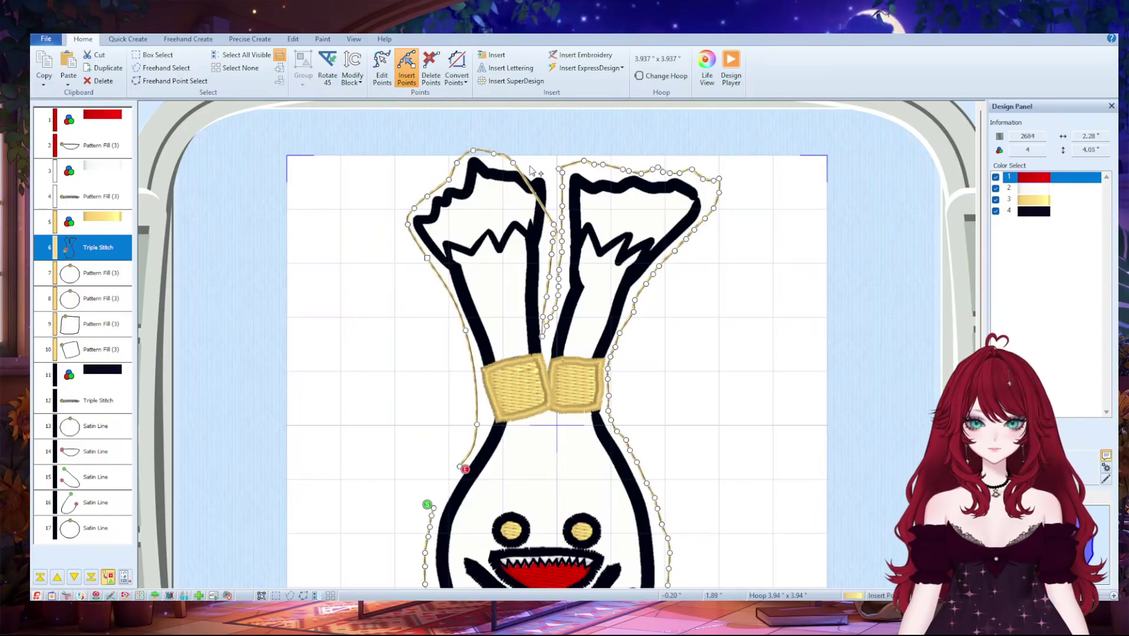
click(532, 168)
click(548, 174)
click(554, 181)
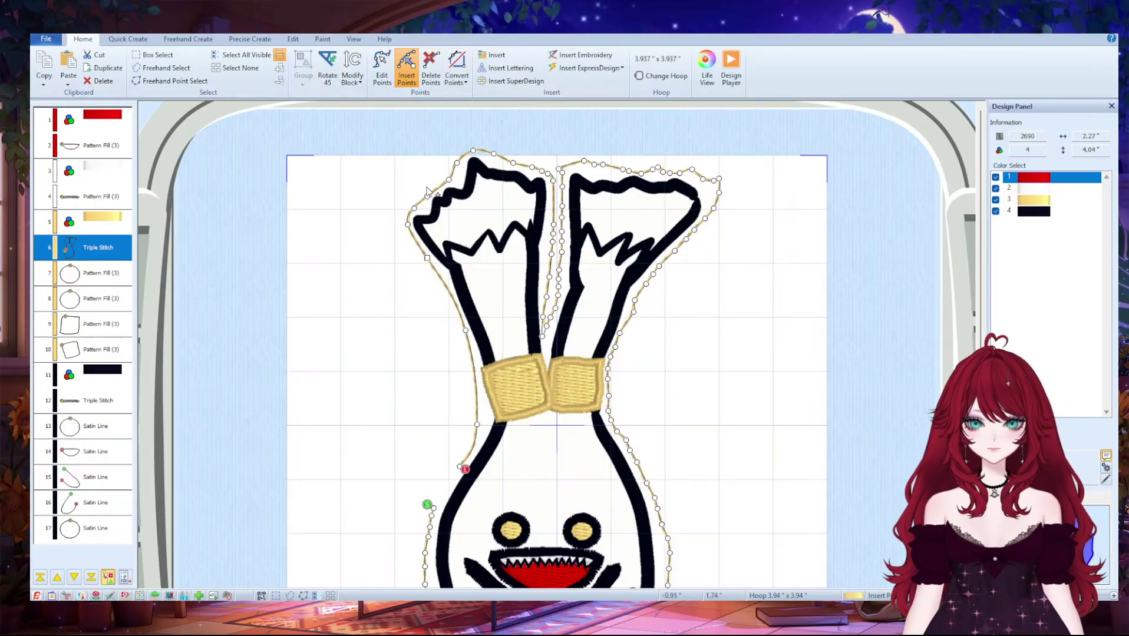
- Delete the border points running down and back up the gap between the ears so the line crosses directly from ear to ear
click(436, 73)
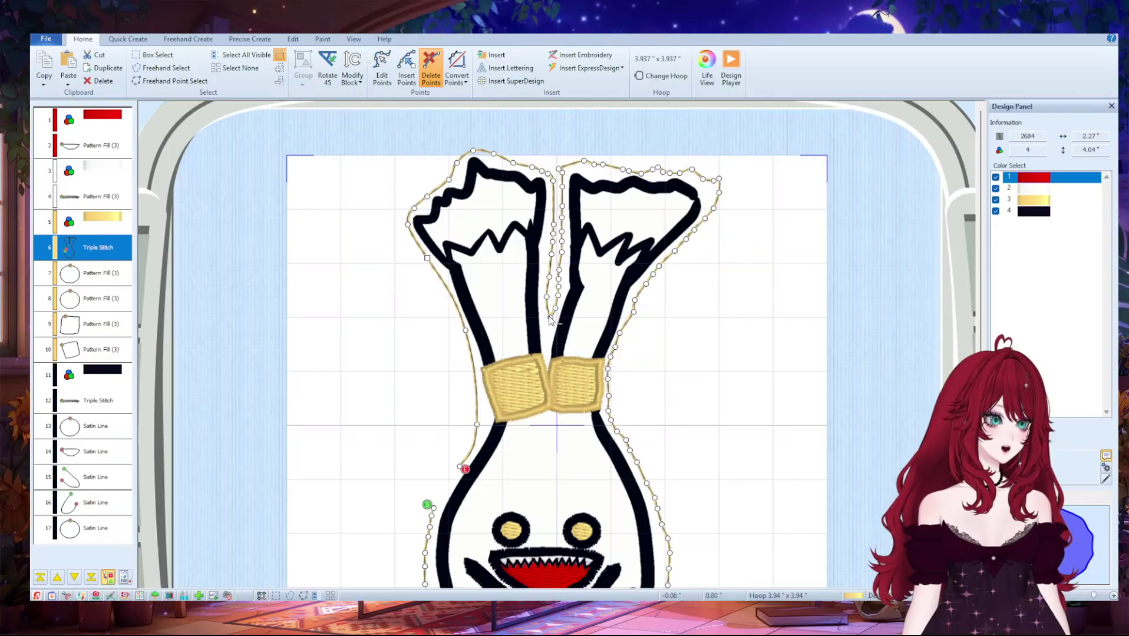
click(551, 317)
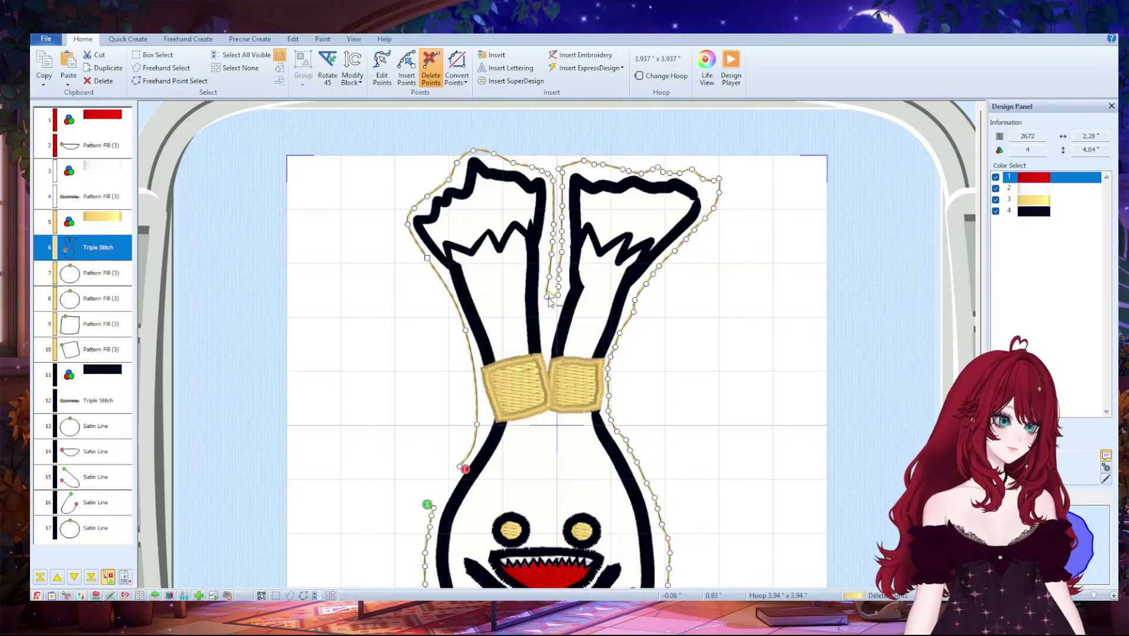
click(559, 286)
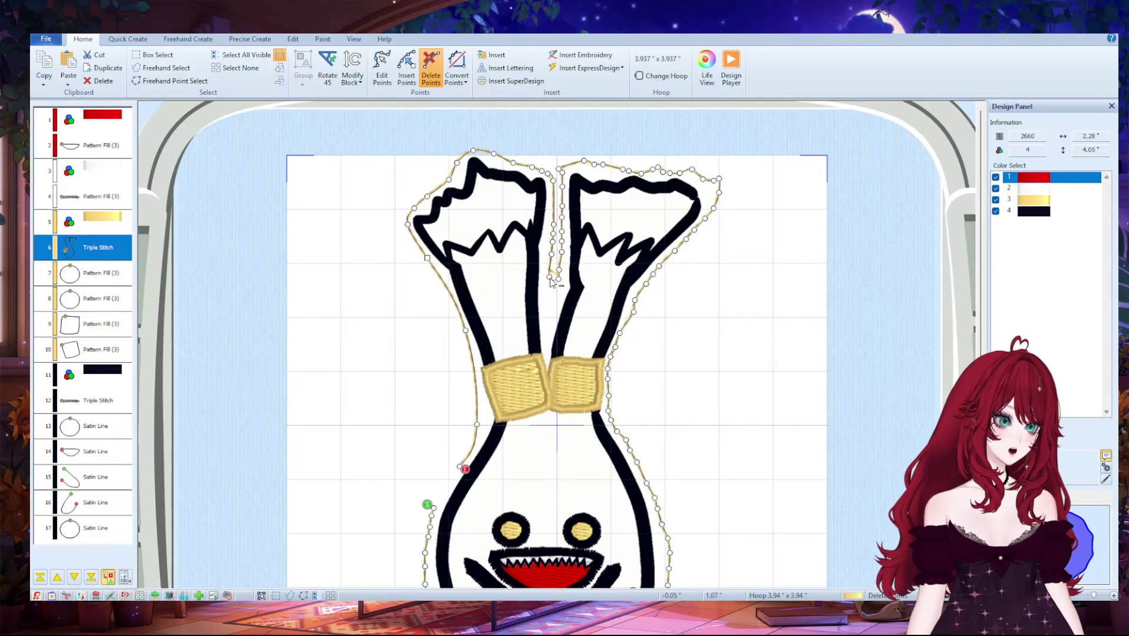
click(555, 243)
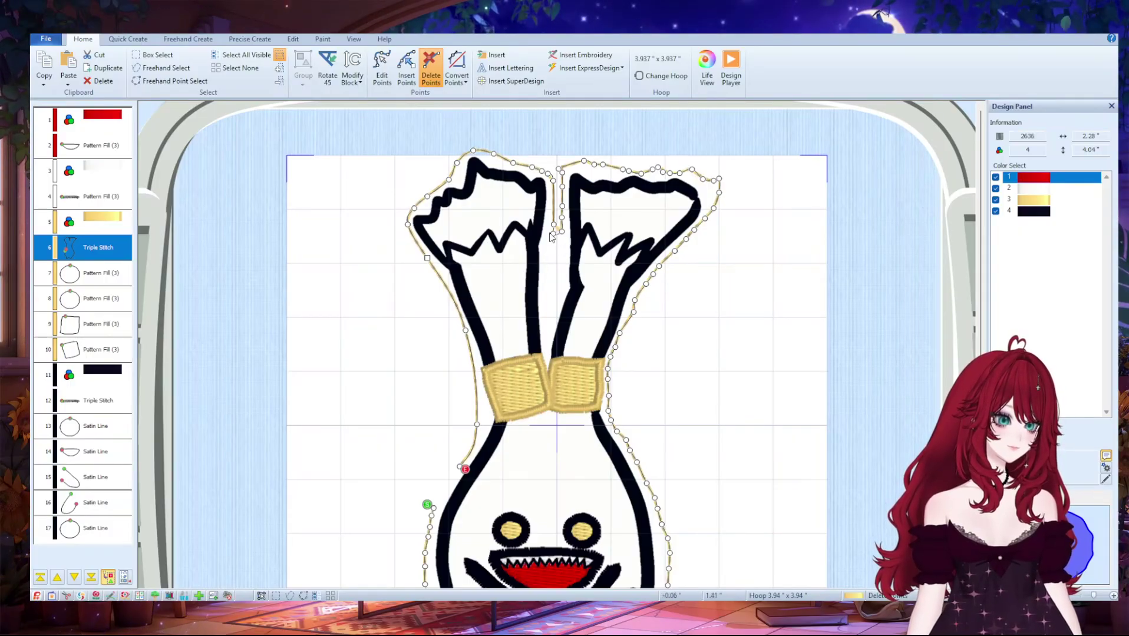
click(553, 234)
click(554, 226)
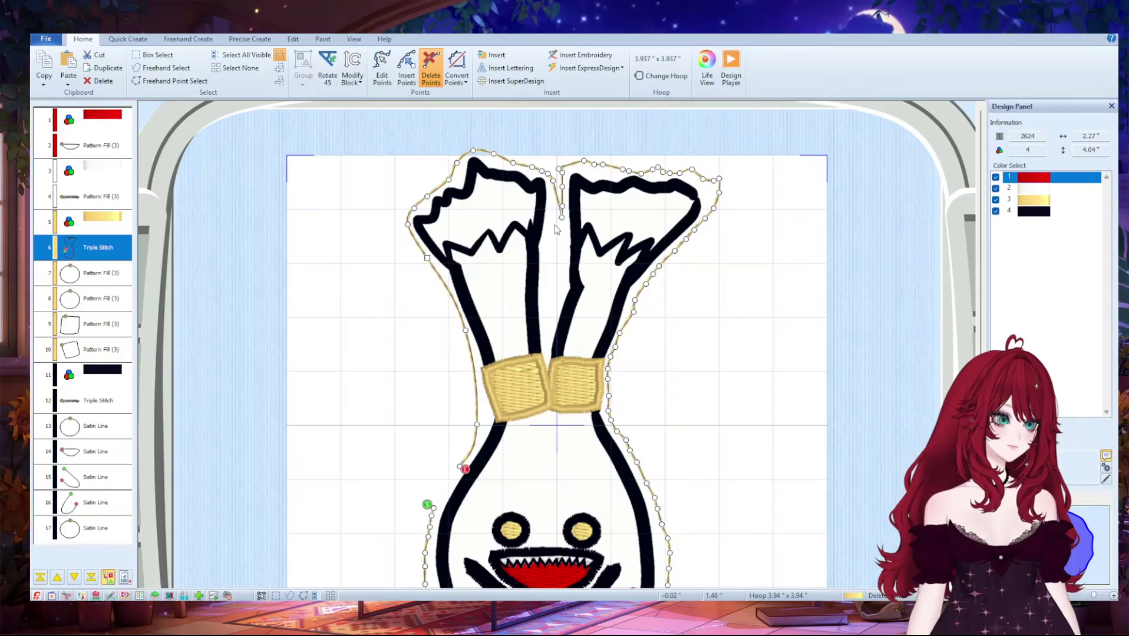
click(562, 206)
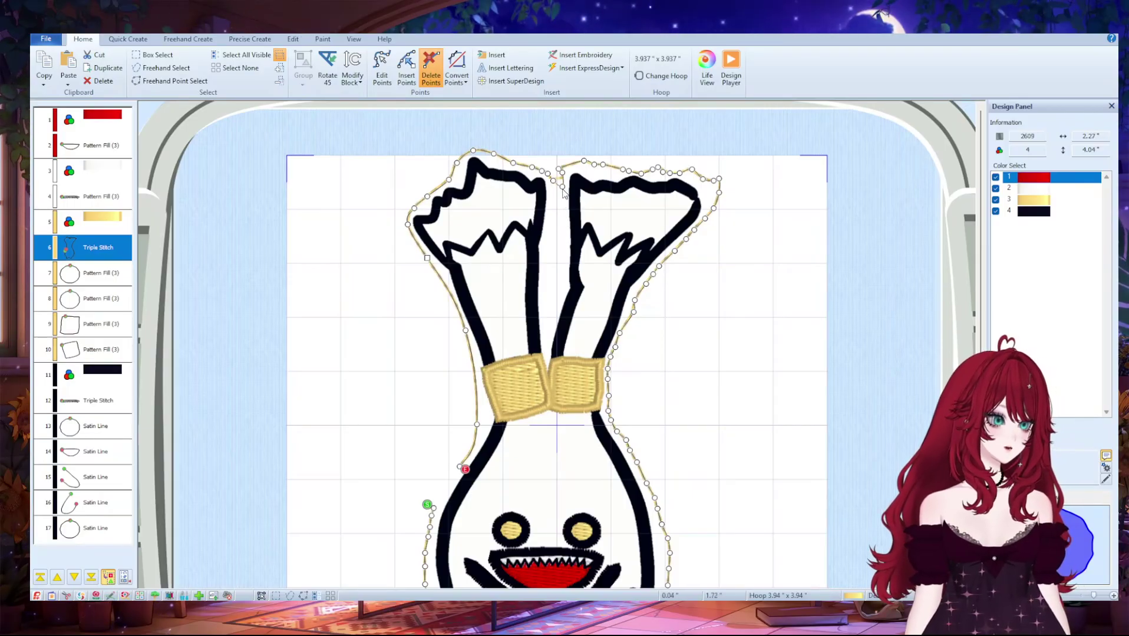
click(563, 178)
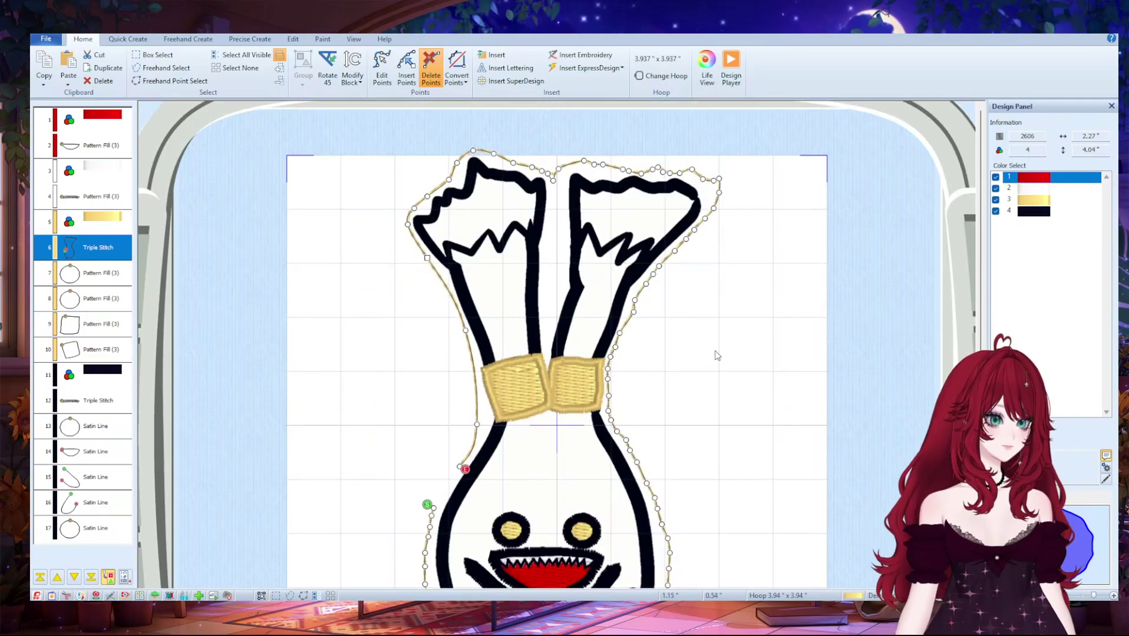
- Smooth the border's points over the right ear's upper edge and outer corner, and move the line's end point closer to the body's left edge
click(389, 76)
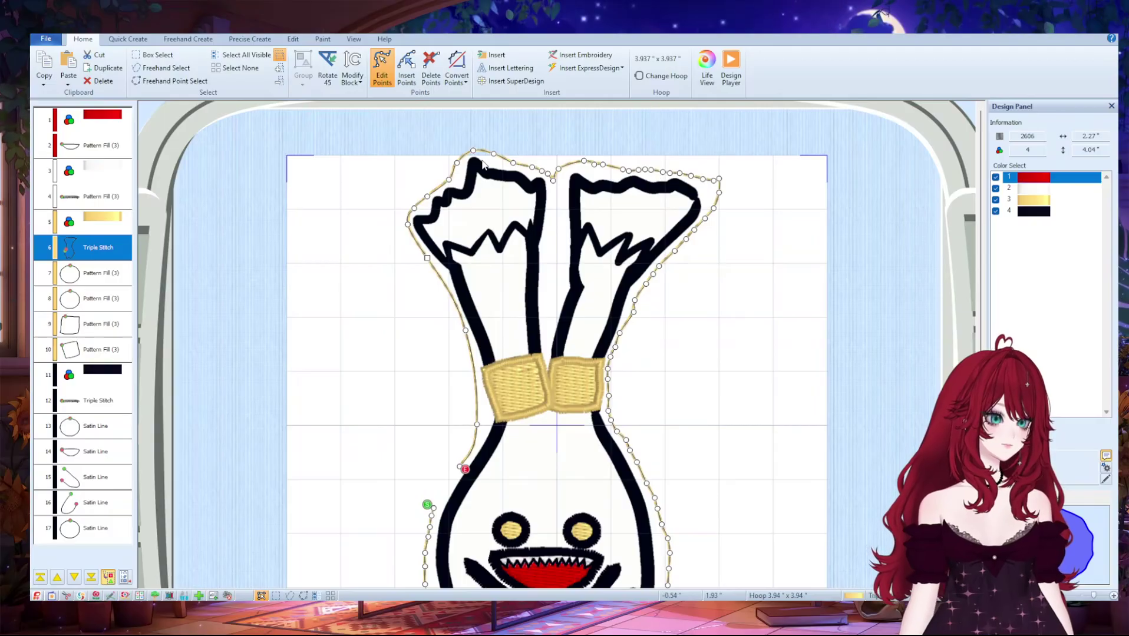
drag(719, 183, 720, 200)
scroll(661, 453, down, 2)
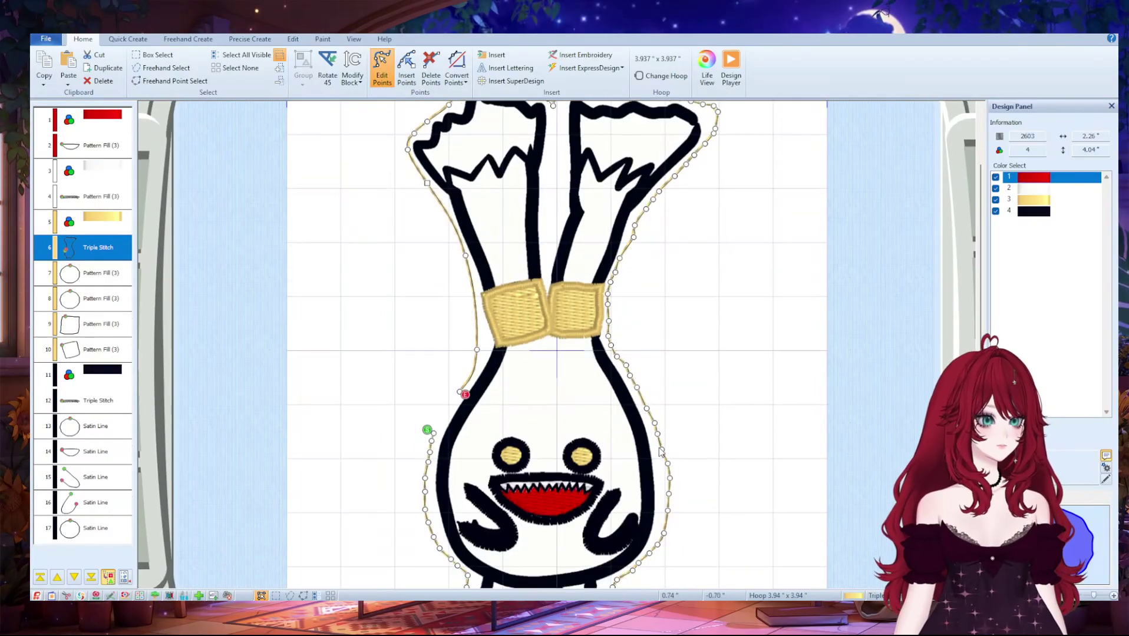
scroll(661, 453, down, 1)
drag(460, 354, 473, 330)
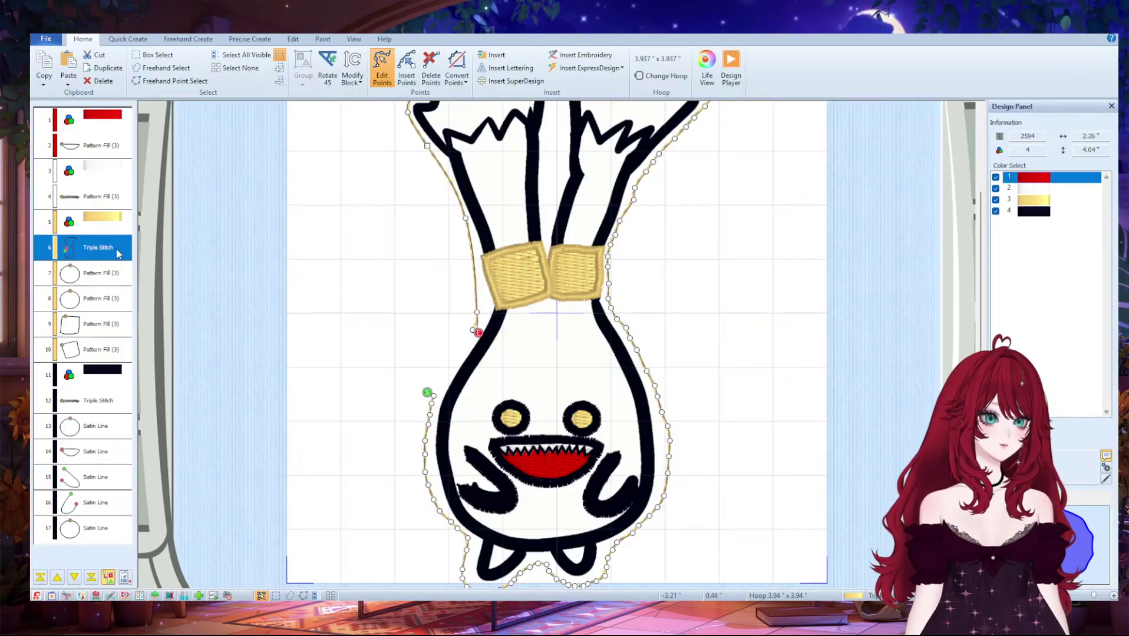
- Move the border's triple stitch to the end of the stitch order and place it after a new pink colour change
drag(118, 253, 92, 525)
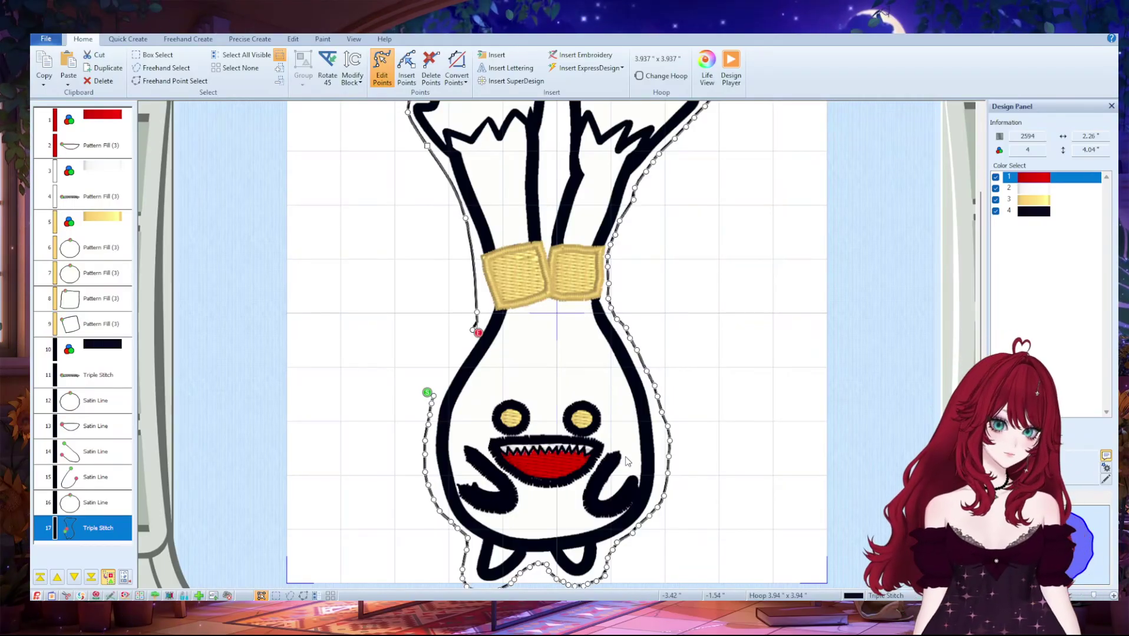
key(Return)
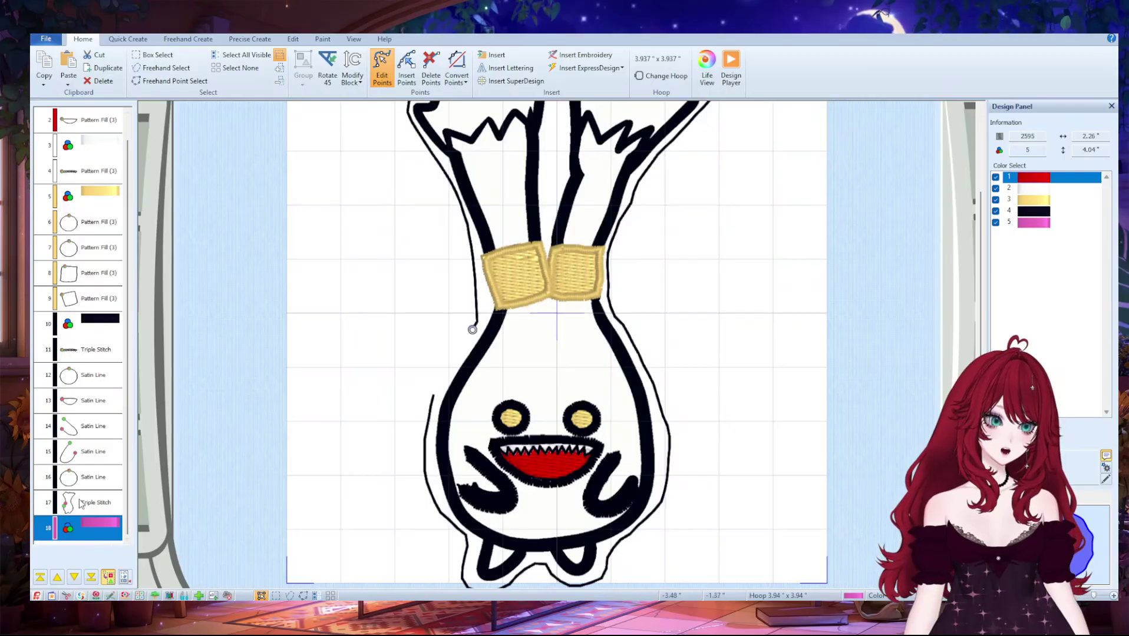
click(81, 503)
click(74, 576)
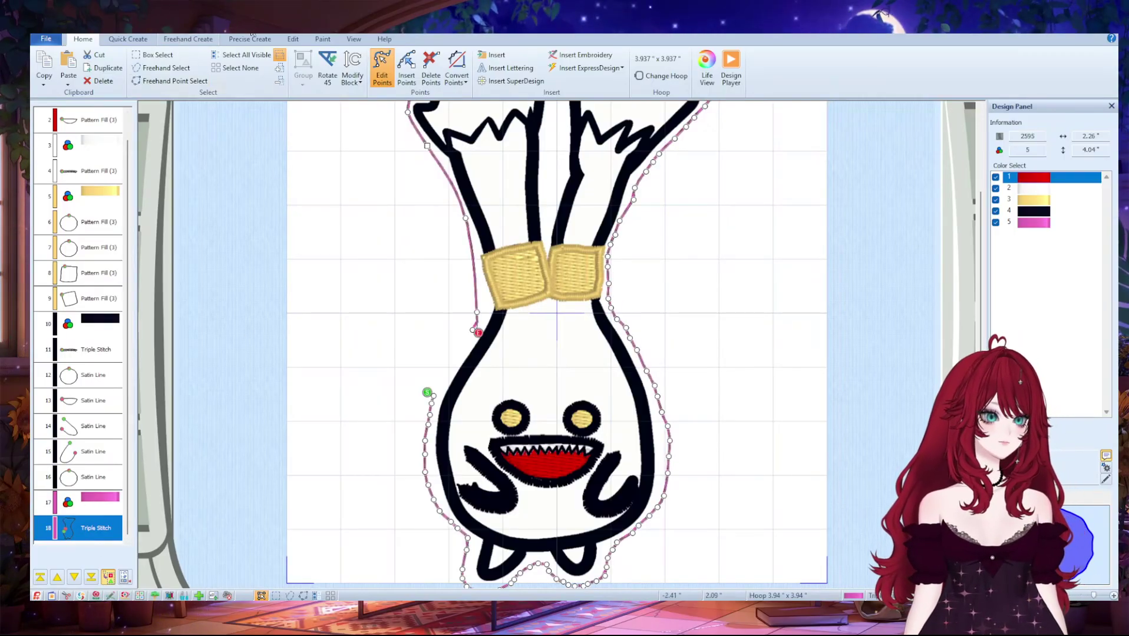
- Draw two short, nearly overlapping triple stitch lines just above the right ear's upper edge
click(141, 41)
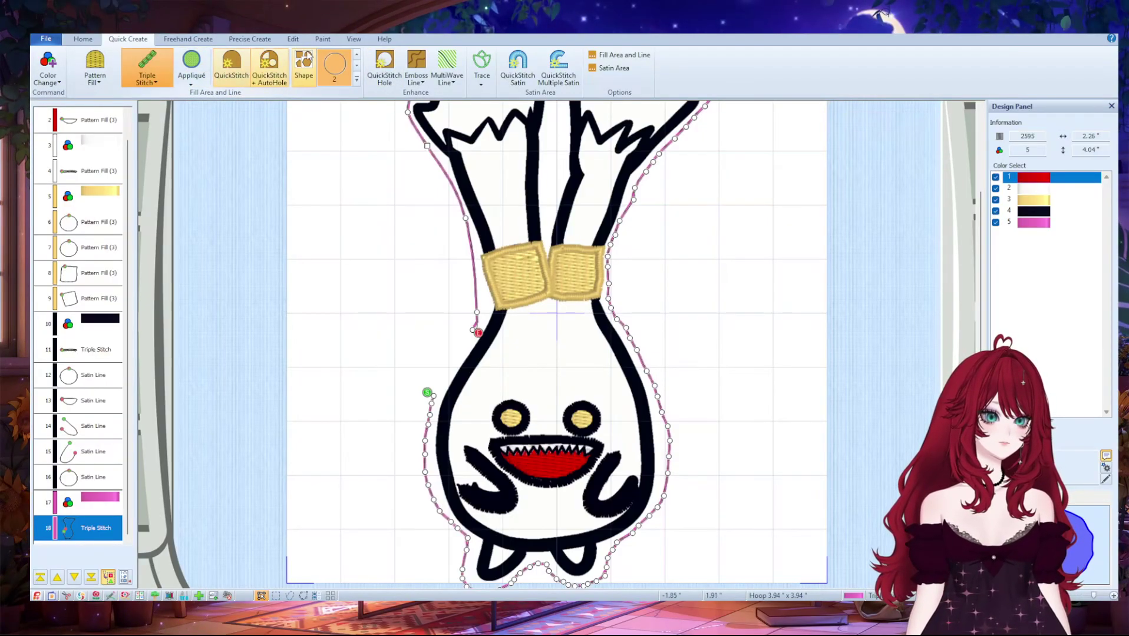
click(247, 39)
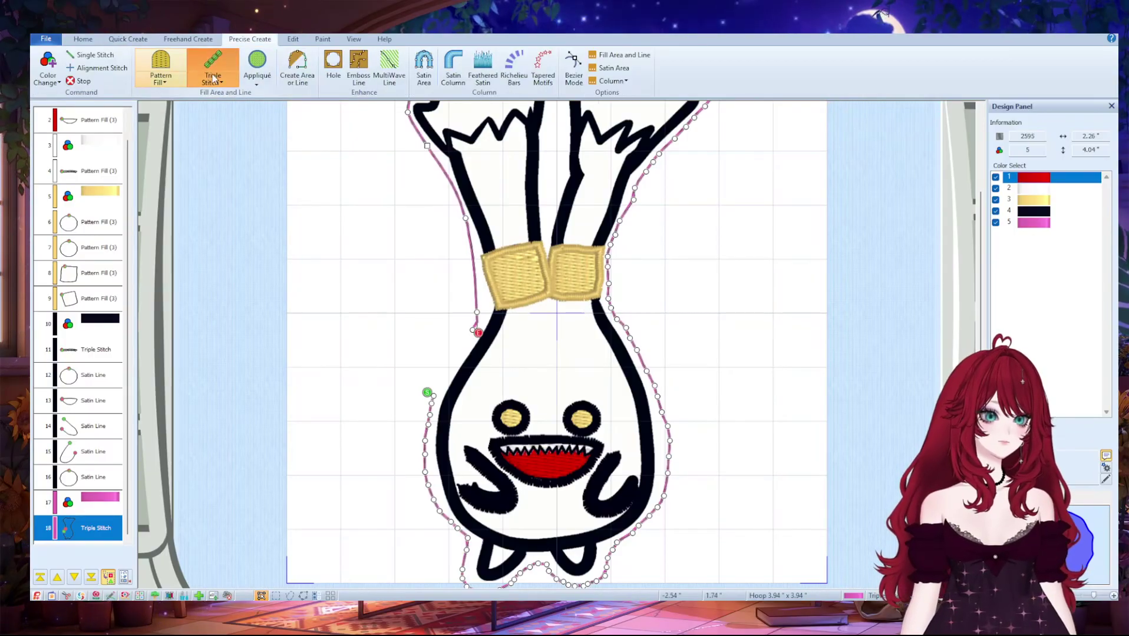
click(307, 77)
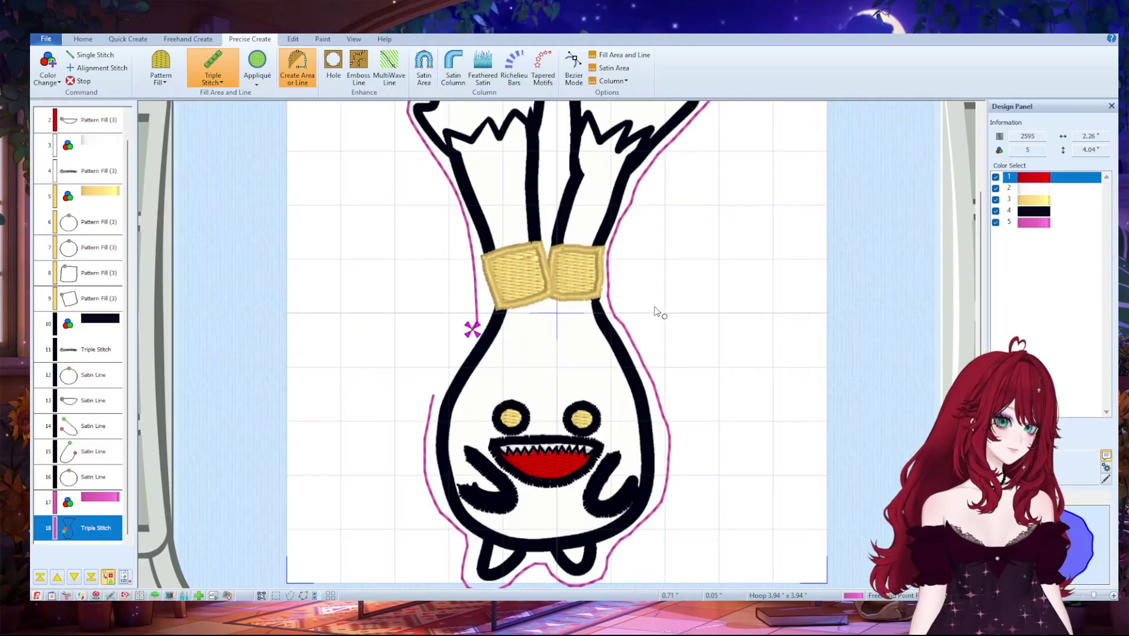
scroll(655, 312, up, 3)
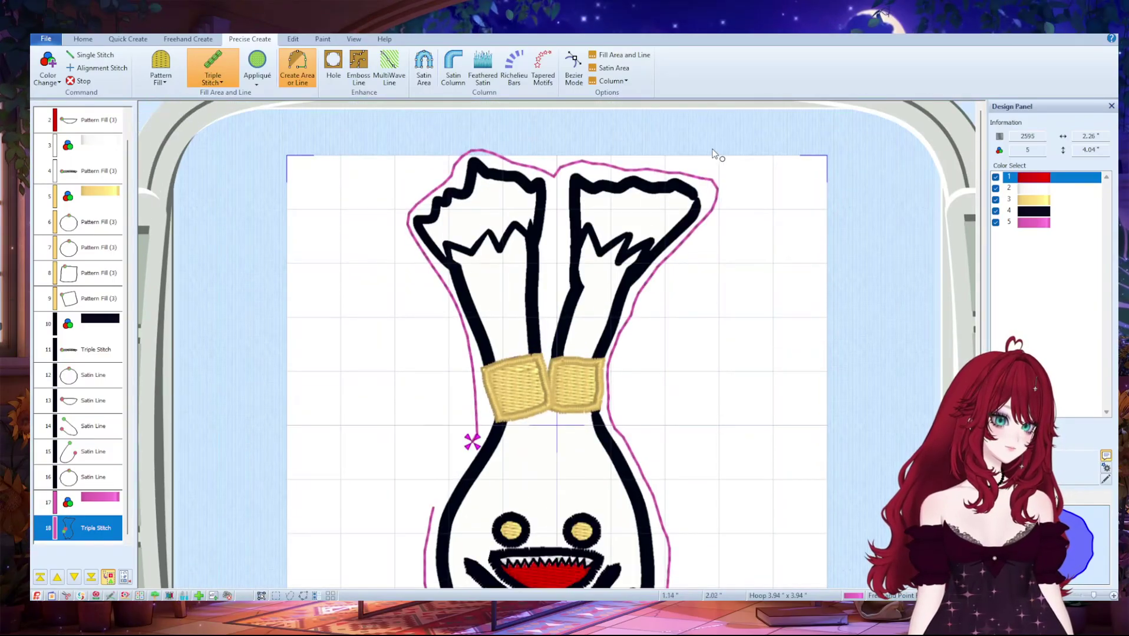
click(621, 151)
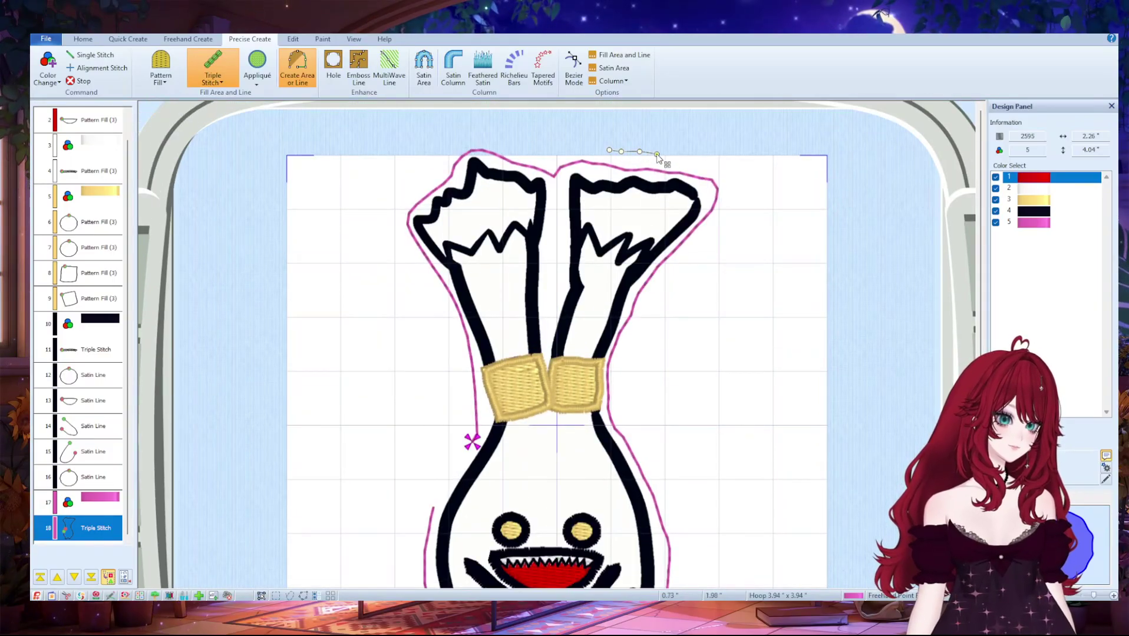
click(681, 158)
key(Return)
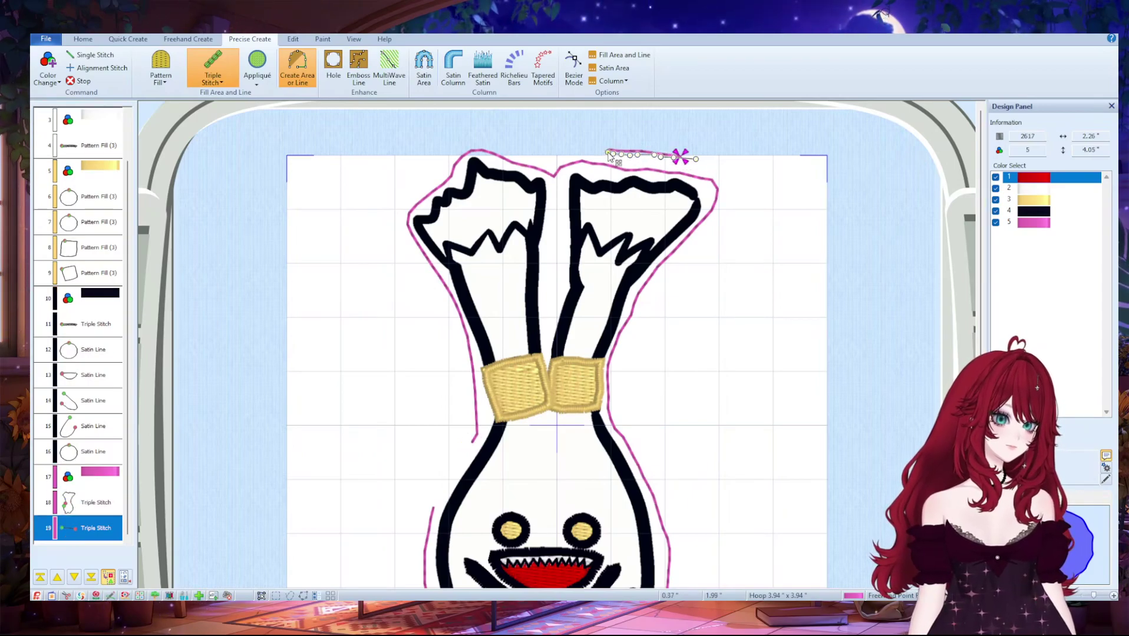
key(Return)
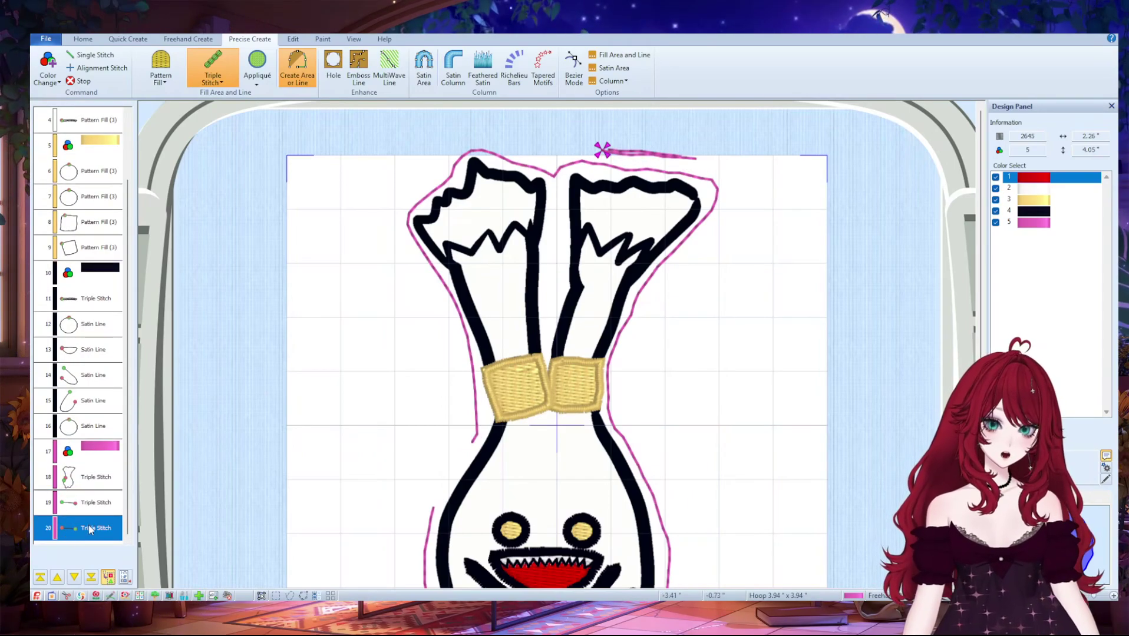
- Insert a red colour change ahead of the pink one and move the two short triple stitch lines under it
click(74, 514)
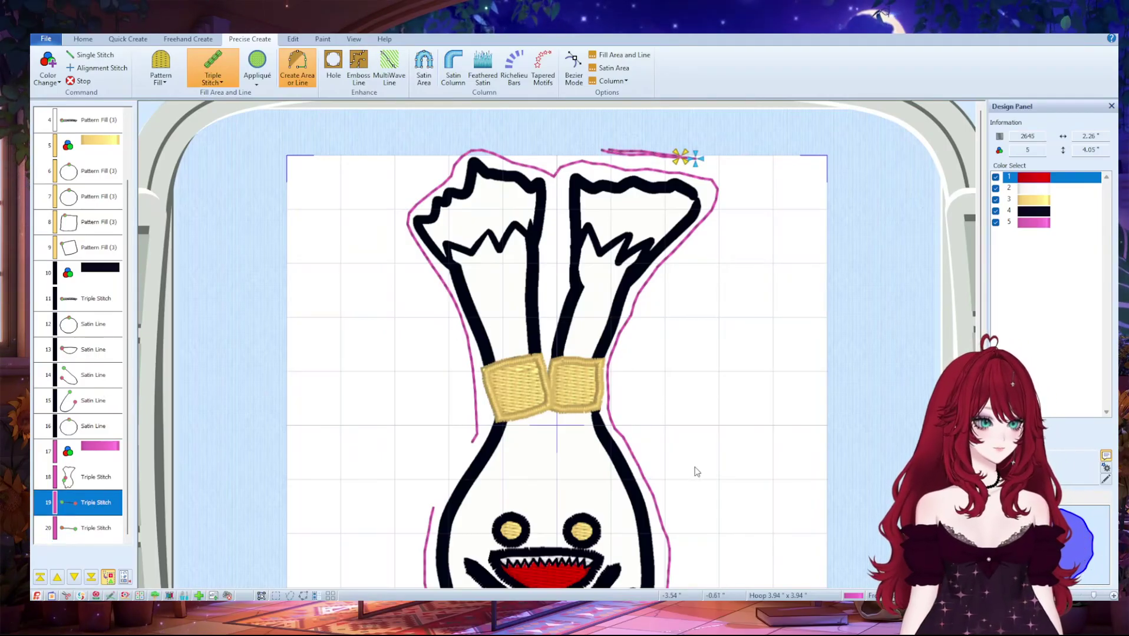
click(91, 530)
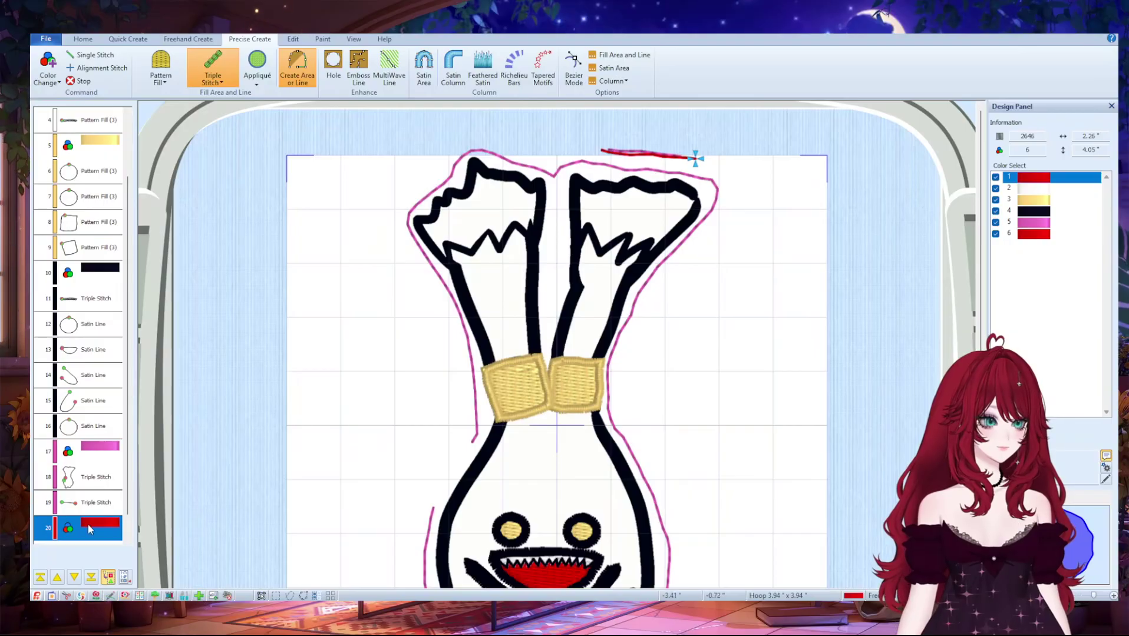
drag(93, 525, 94, 444)
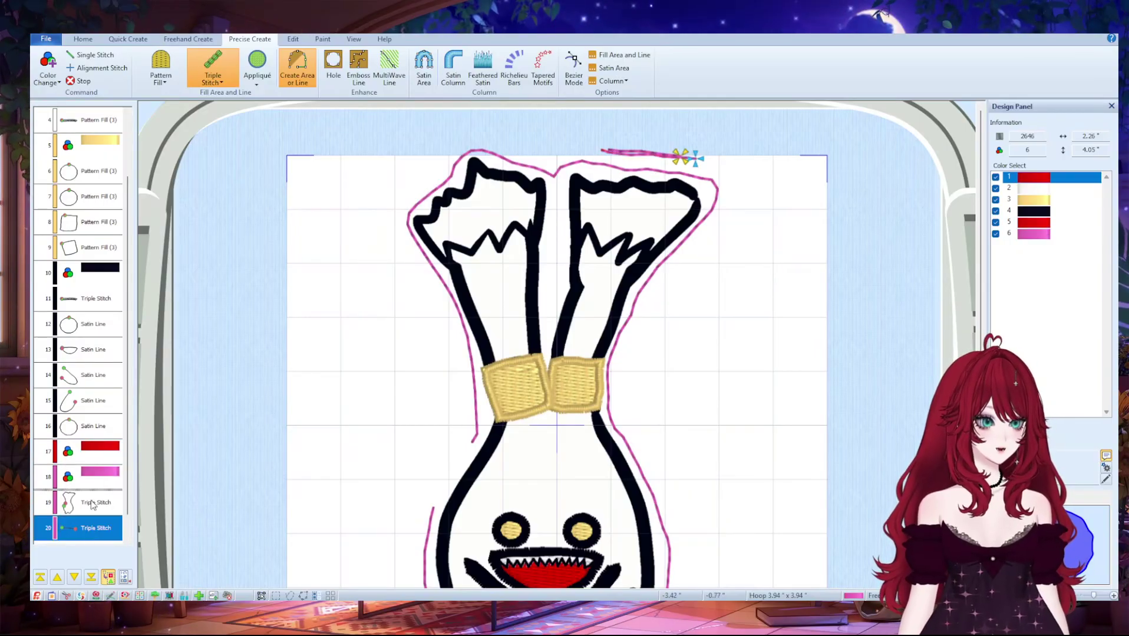
drag(97, 485, 98, 485)
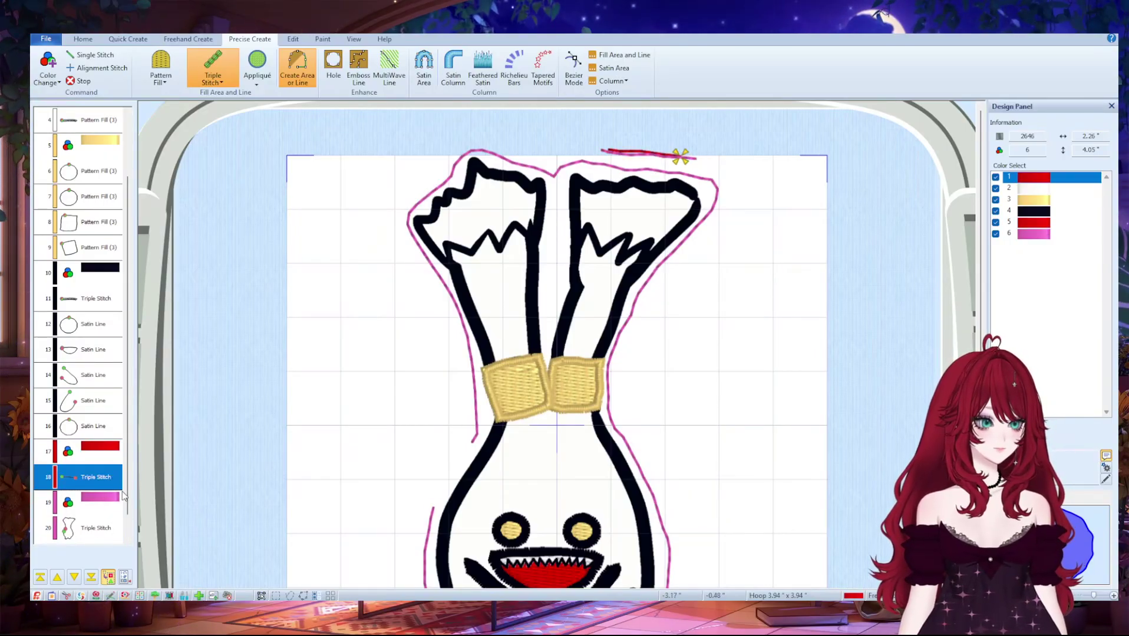
drag(94, 528, 96, 448)
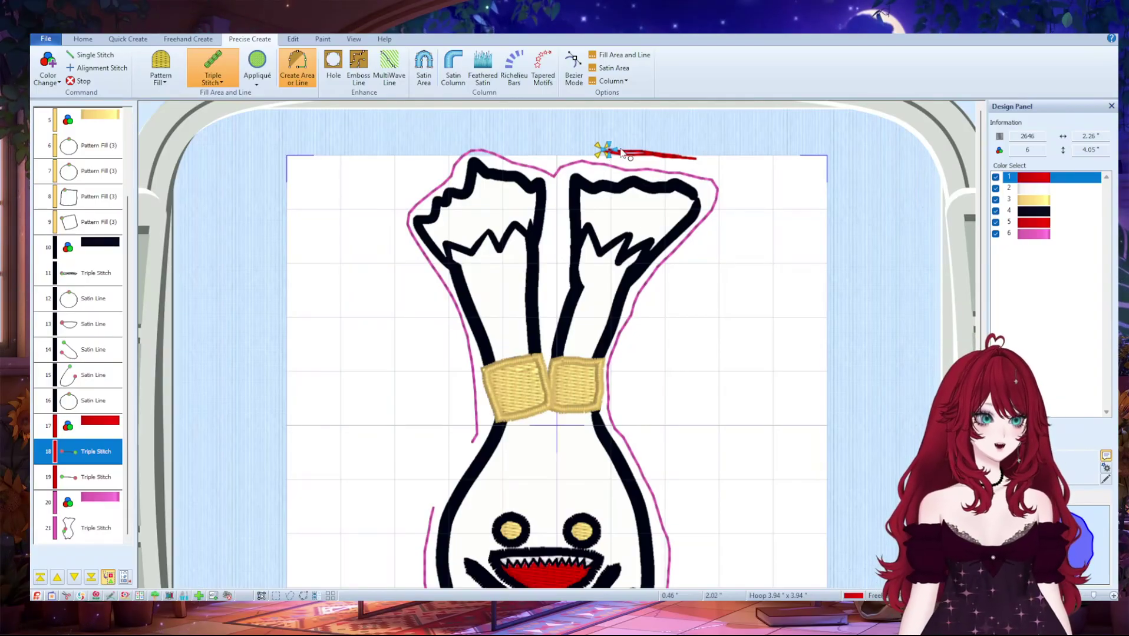
- Examine the pink outline from ears to feet and look through the objects in the stitch order
click(104, 539)
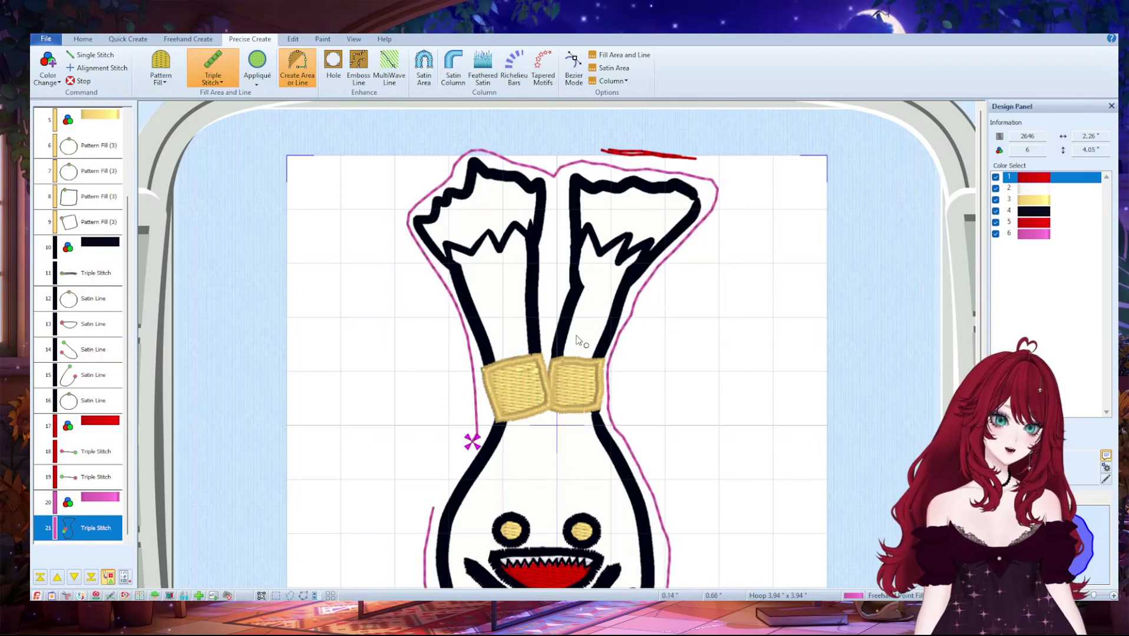
scroll(580, 343, down, 2)
scroll(581, 343, down, 1)
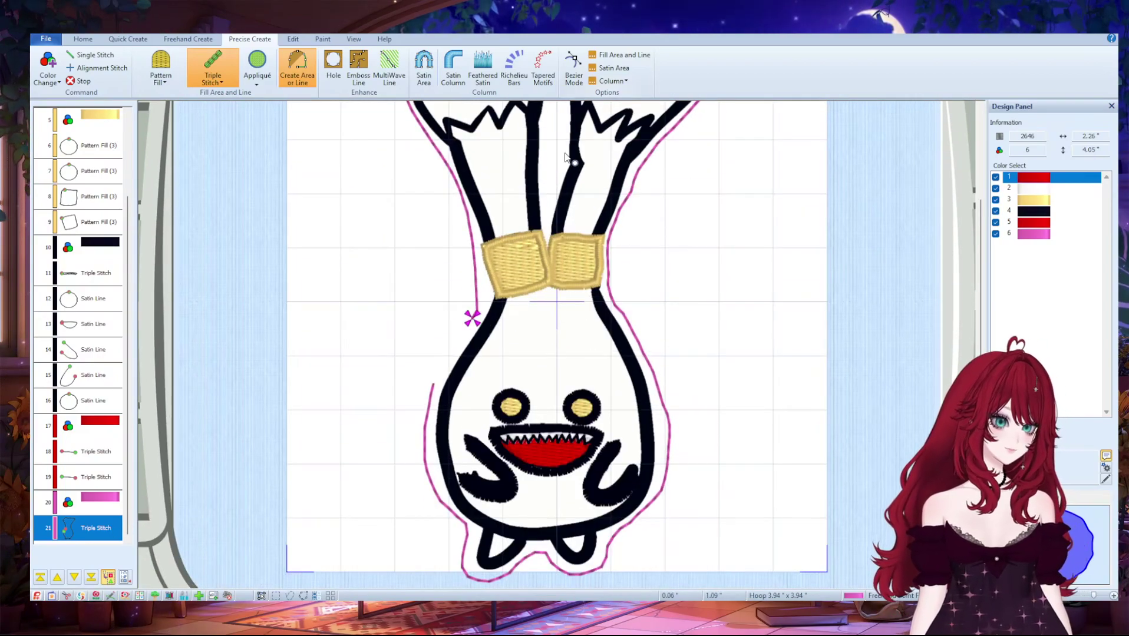
click(82, 39)
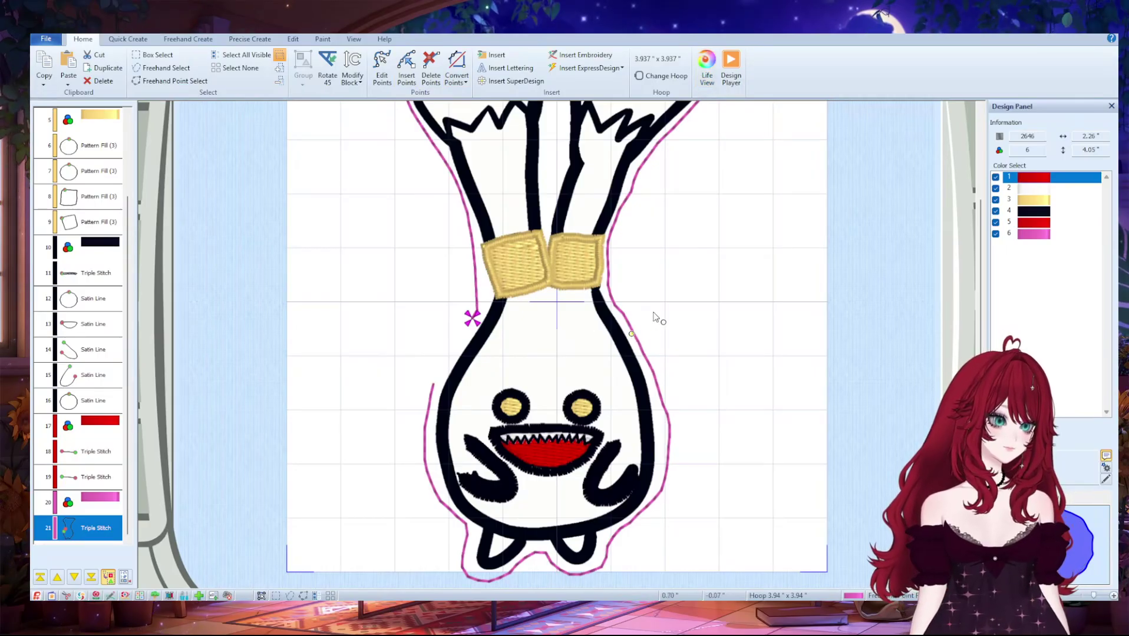
scroll(654, 317, up, 3)
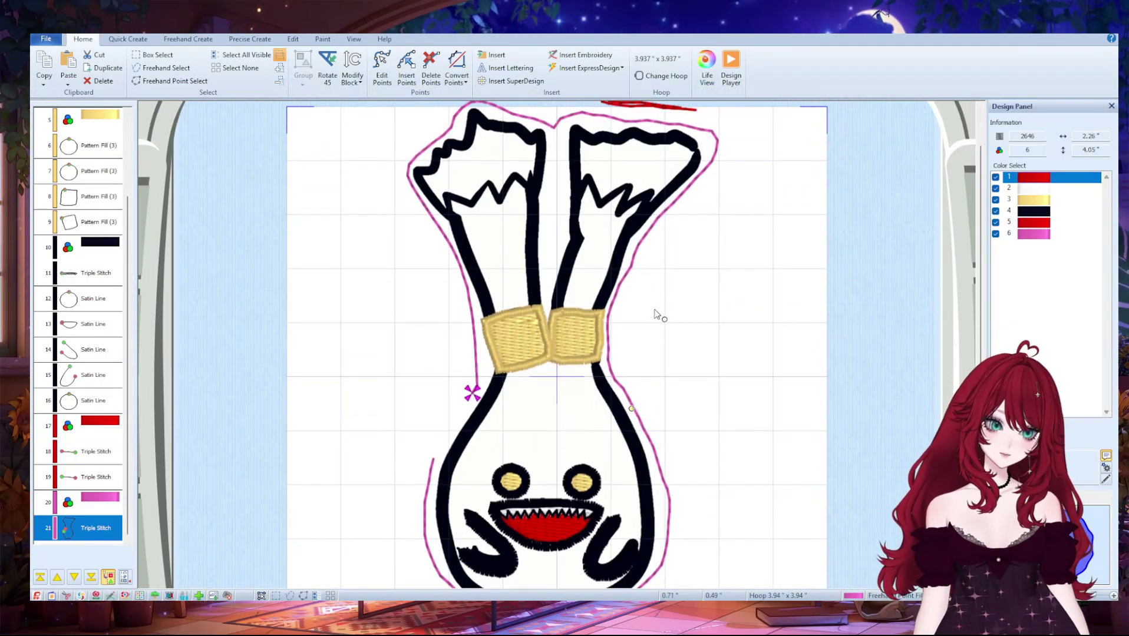
scroll(651, 328, down, 3)
click(103, 401)
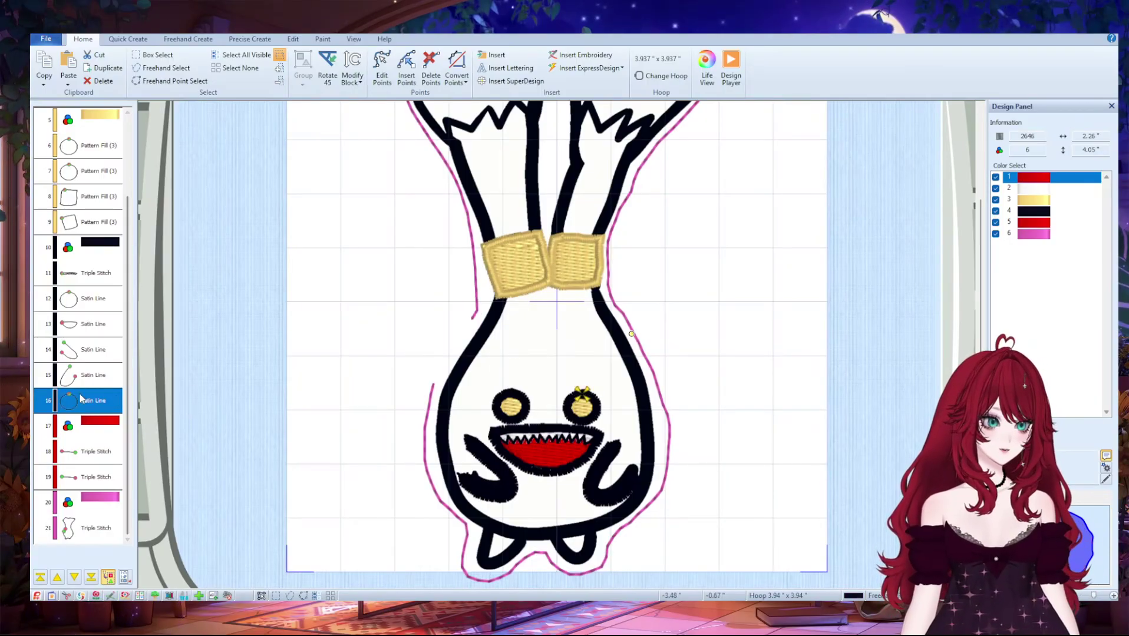
click(88, 359)
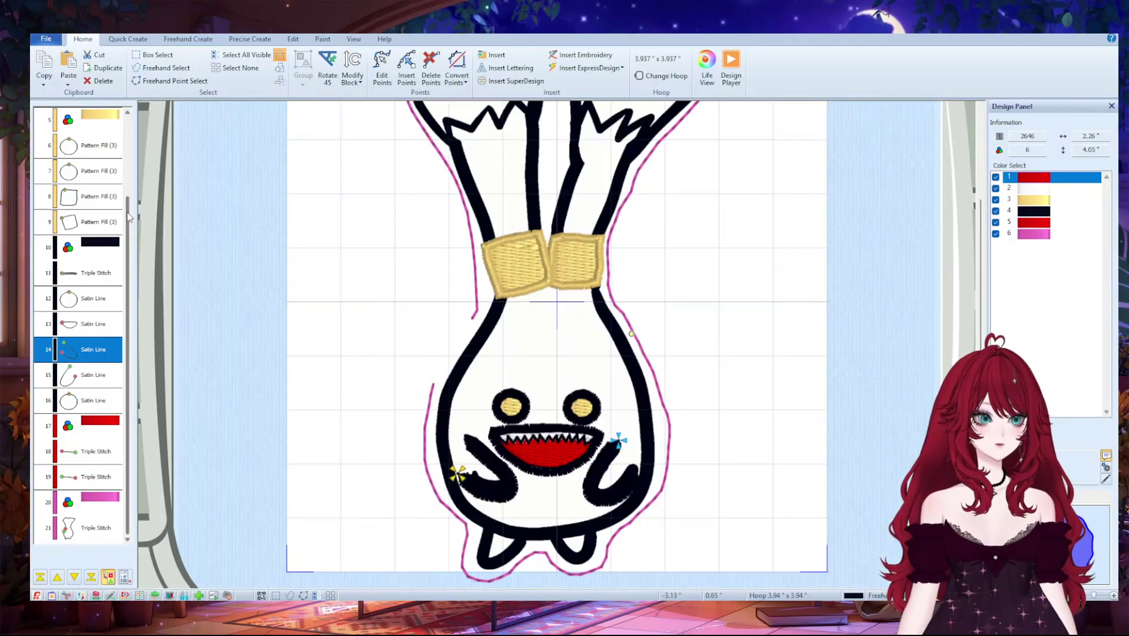
scroll(103, 273, up, 2)
- Select all stitch objects, scale the design down to about 2.15 by 3.58 inches and reposition it inside the hoop
click(104, 120)
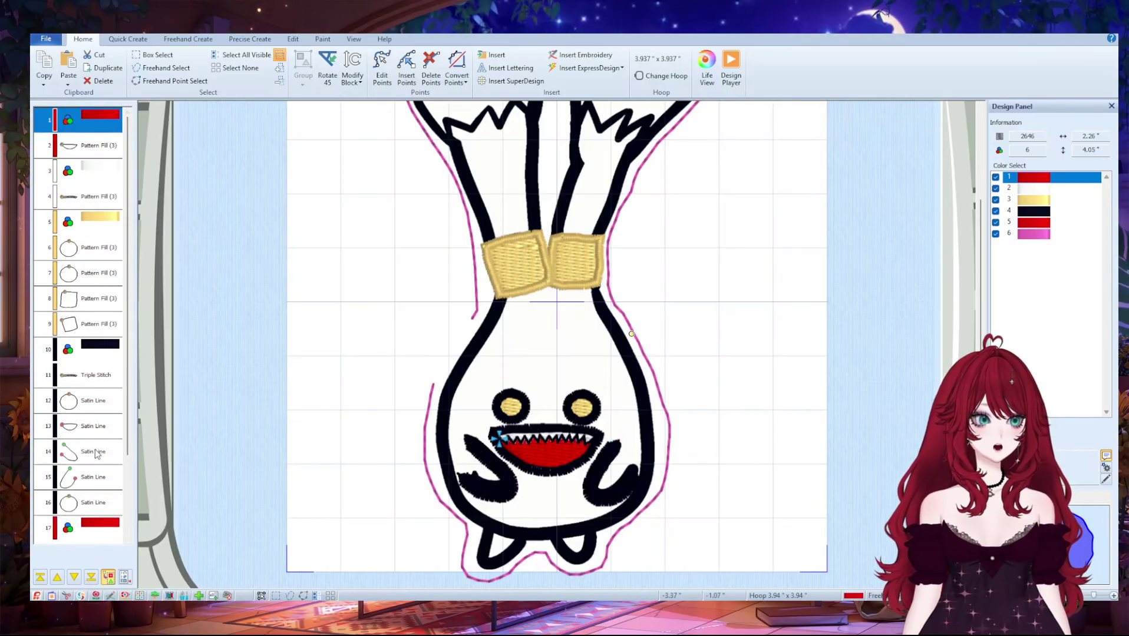
scroll(119, 453, down, 3)
key(ctrl+a)
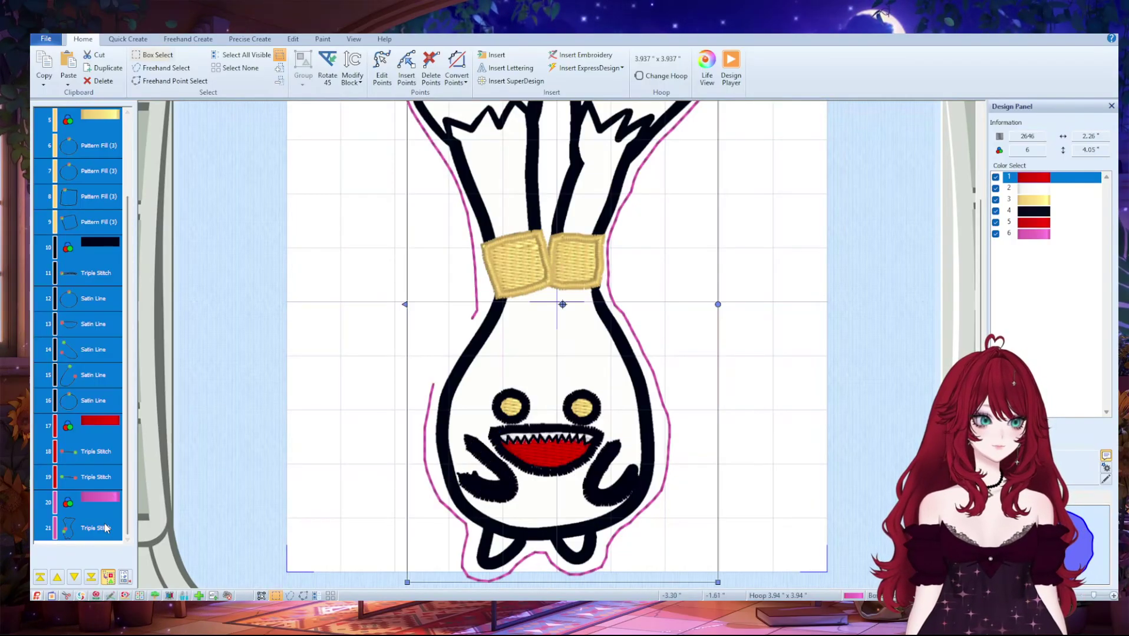
drag(717, 582, 705, 519)
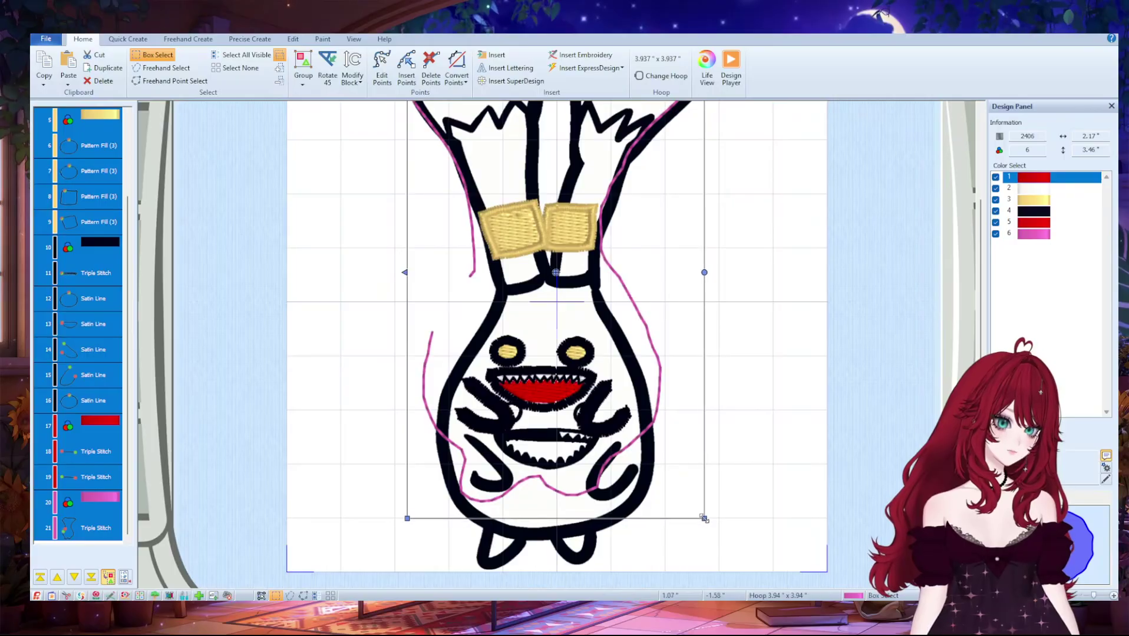
drag(631, 471, 629, 512)
scroll(761, 471, up, 3)
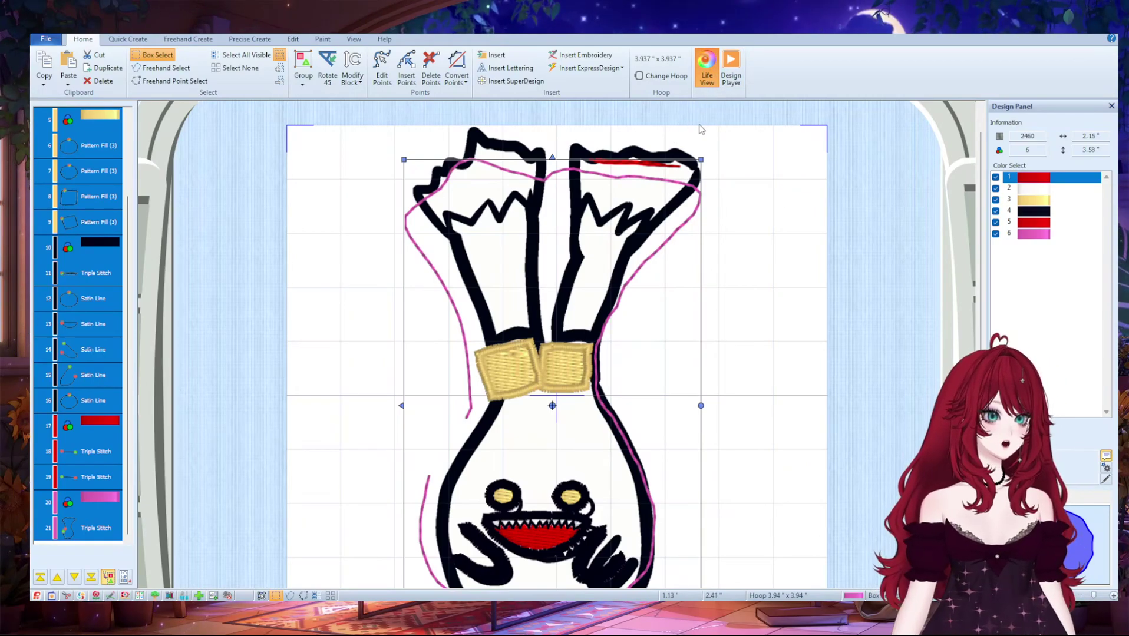
- Box-select the background drawing and delete it, leaving the stitch objects deselected
click(323, 39)
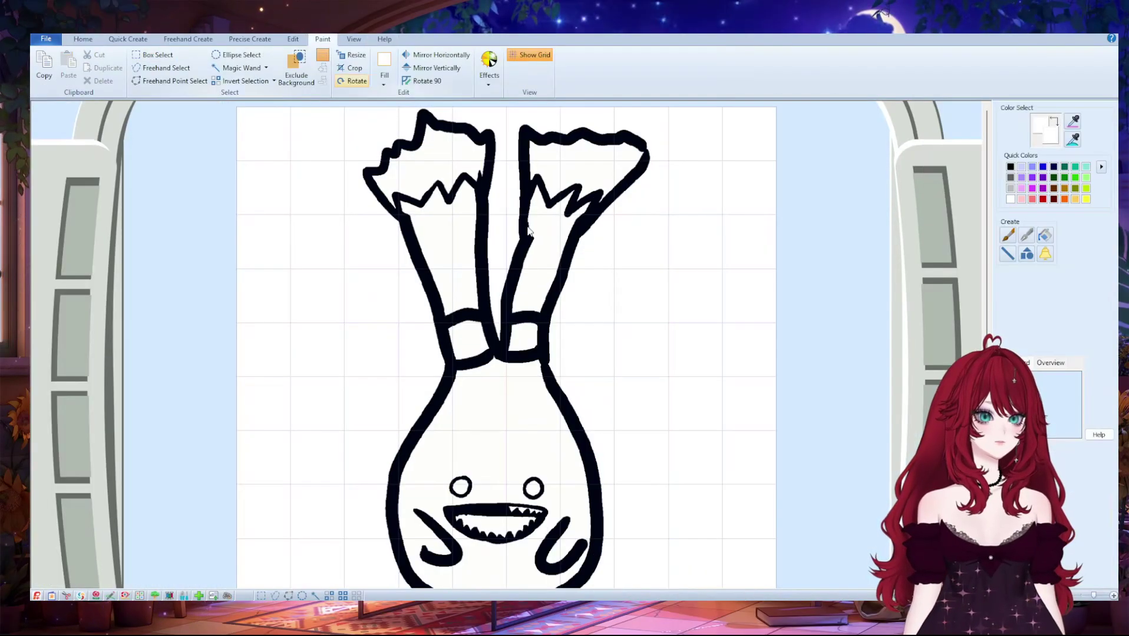
scroll(574, 355, down, 1)
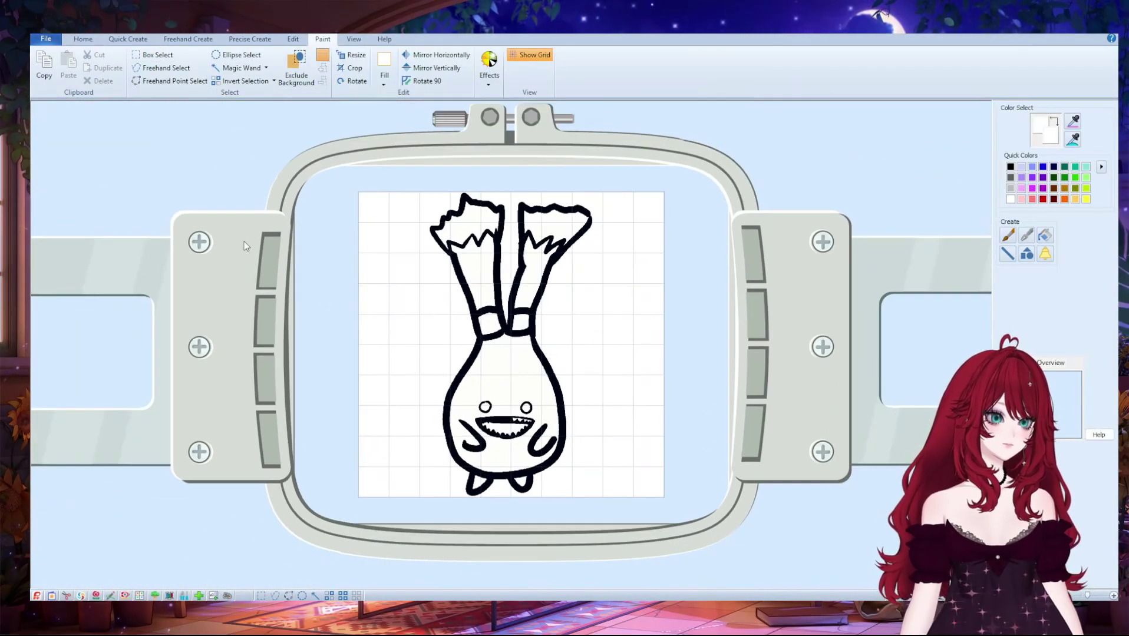
click(152, 55)
drag(323, 164, 744, 508)
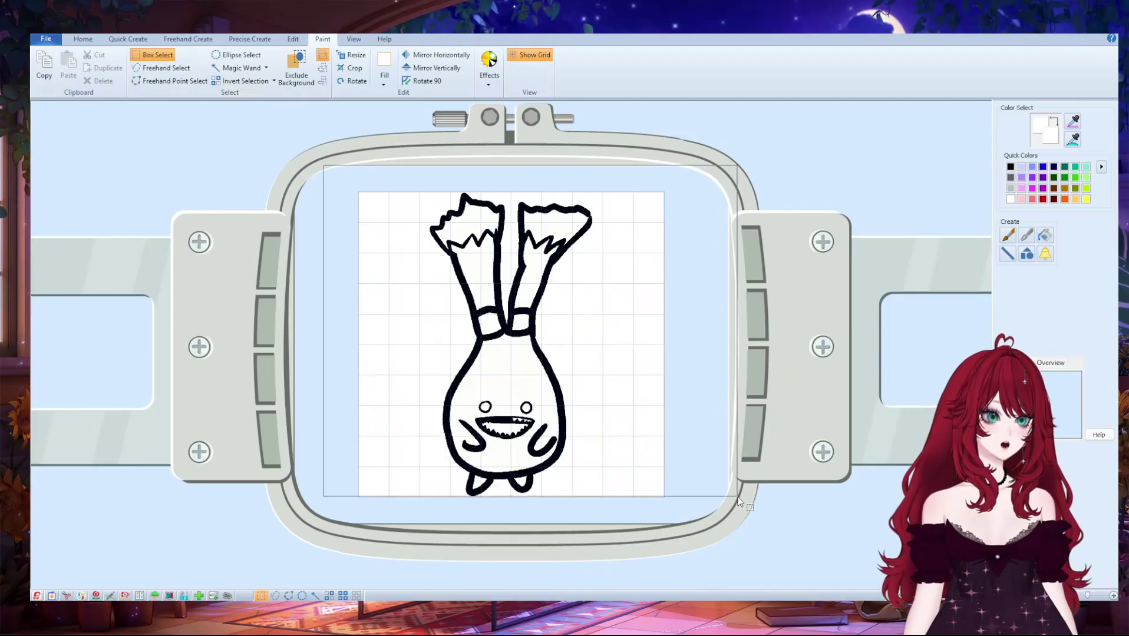
key(Delete)
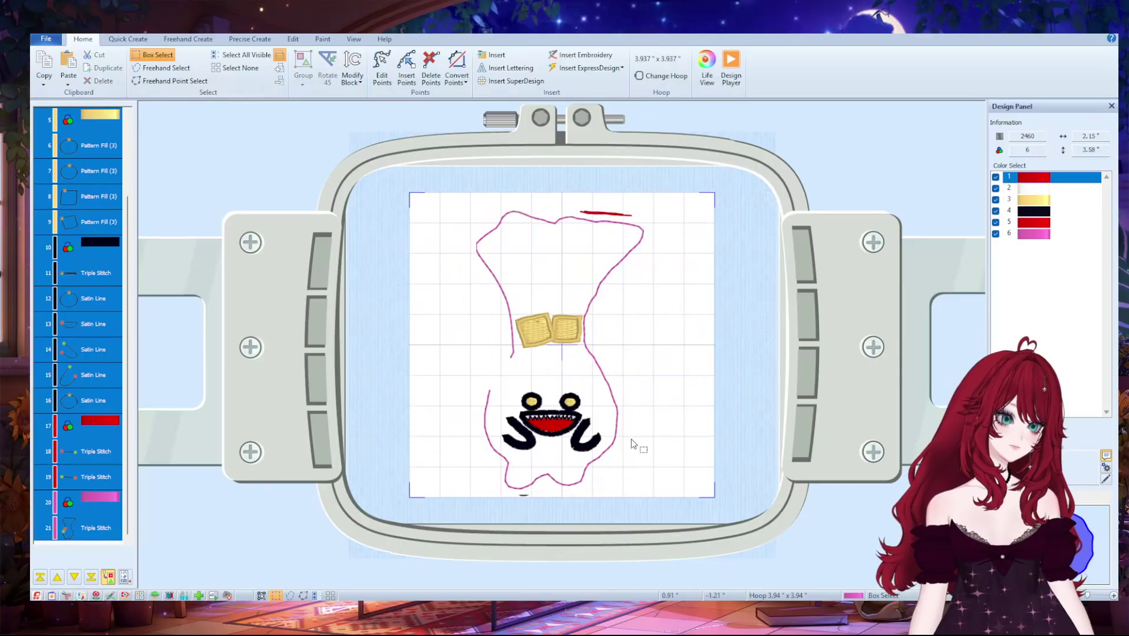
click(633, 521)
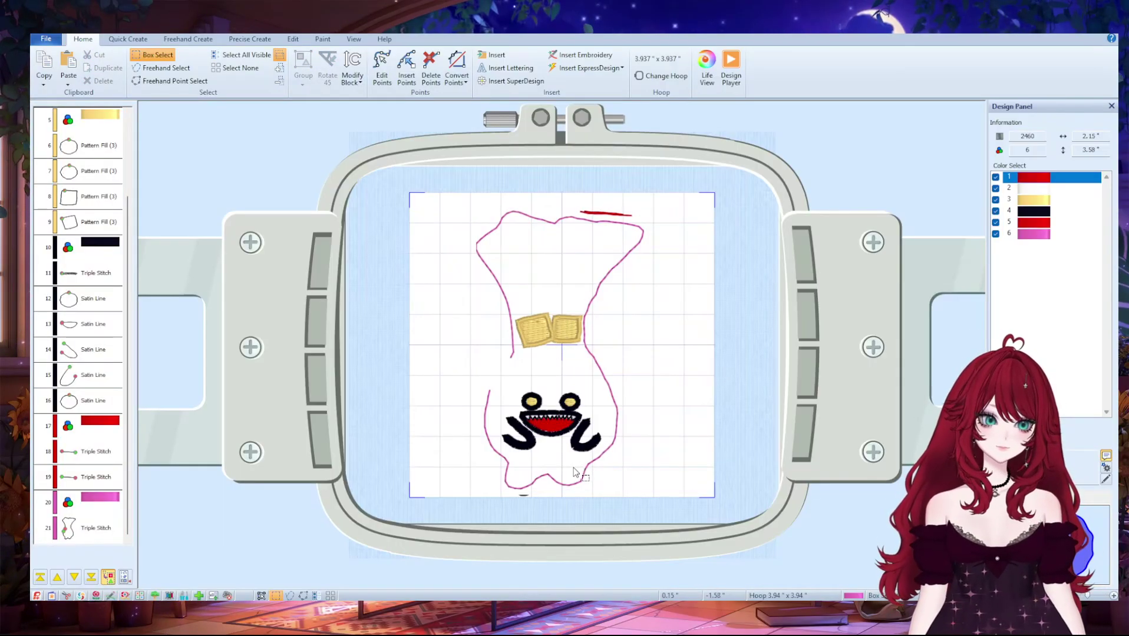
- Draw a black satin line across the lower body from the outline's left side to its right, placed after the last eye ring
scroll(541, 439, up, 5)
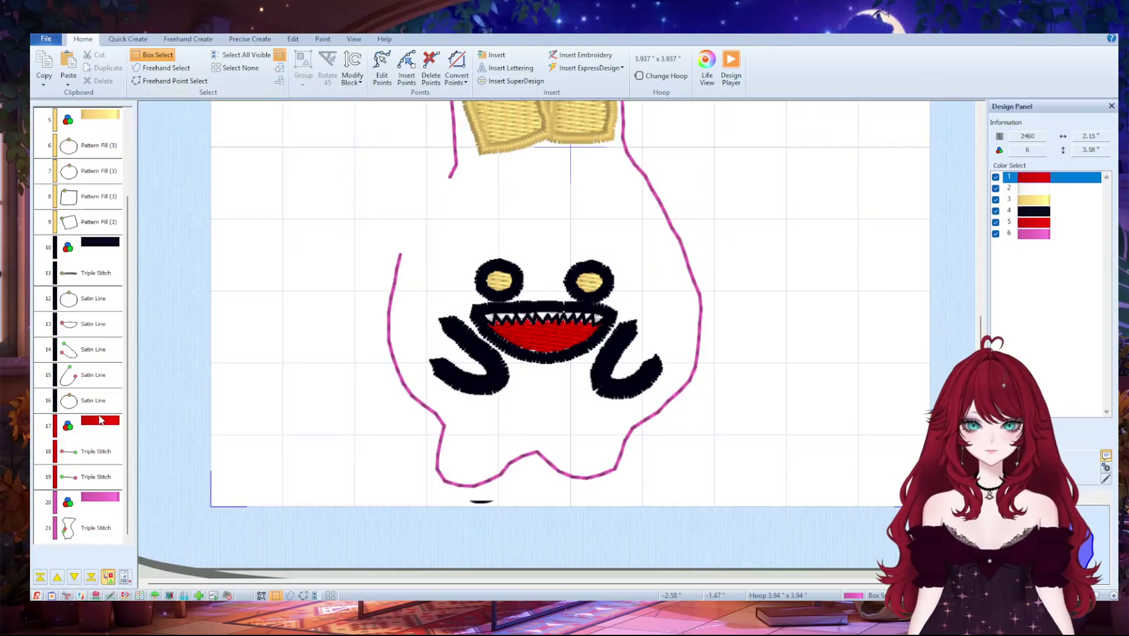
click(589, 267)
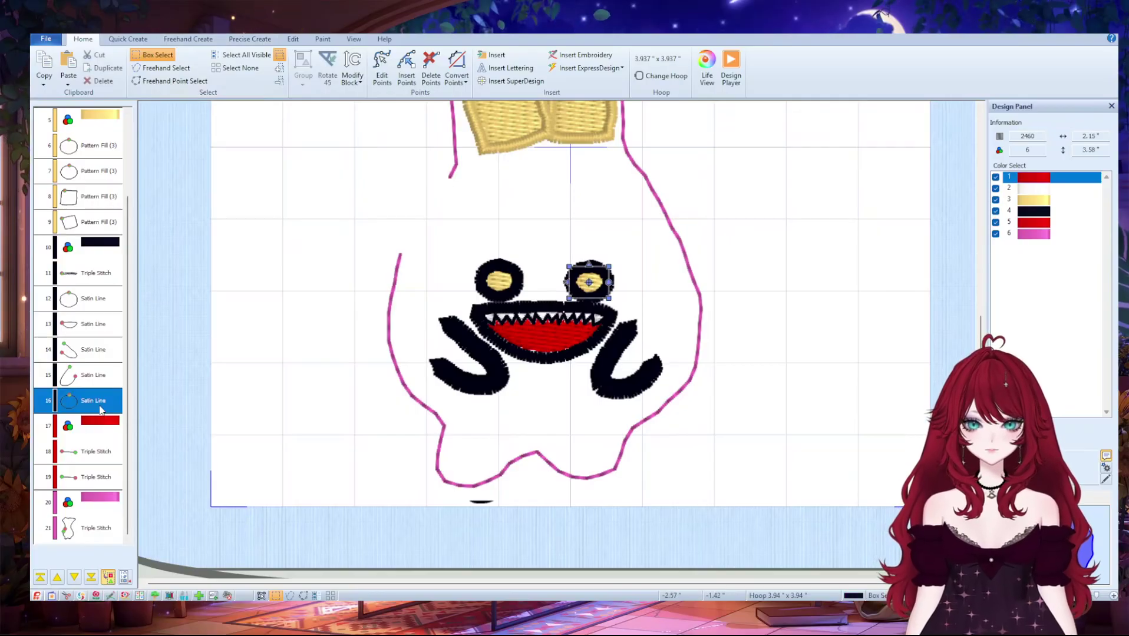
click(249, 40)
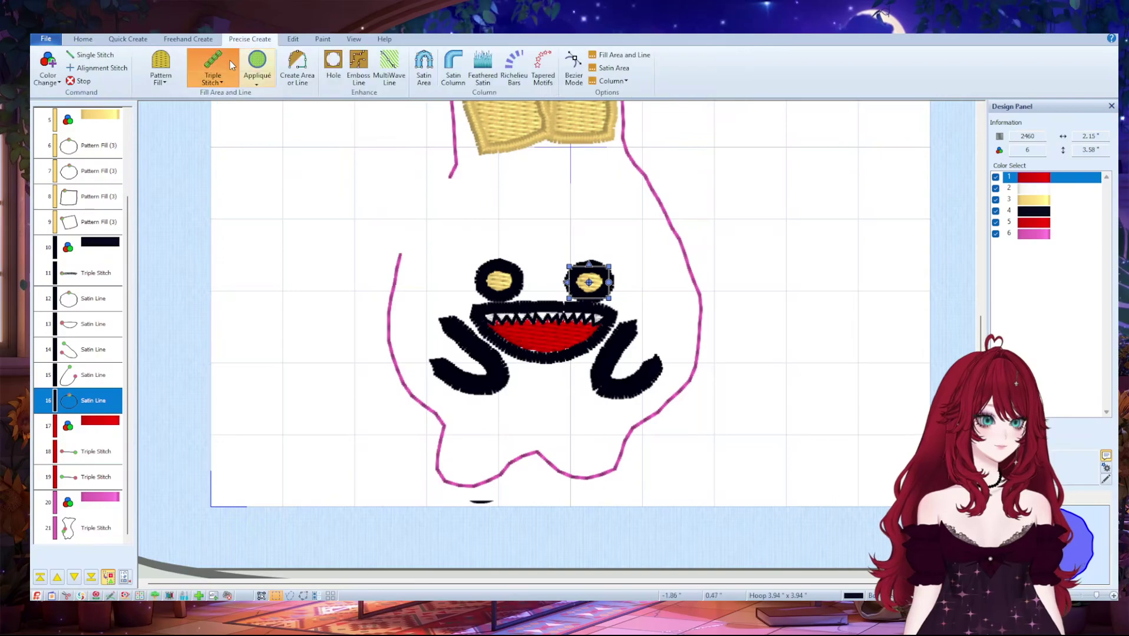
click(298, 73)
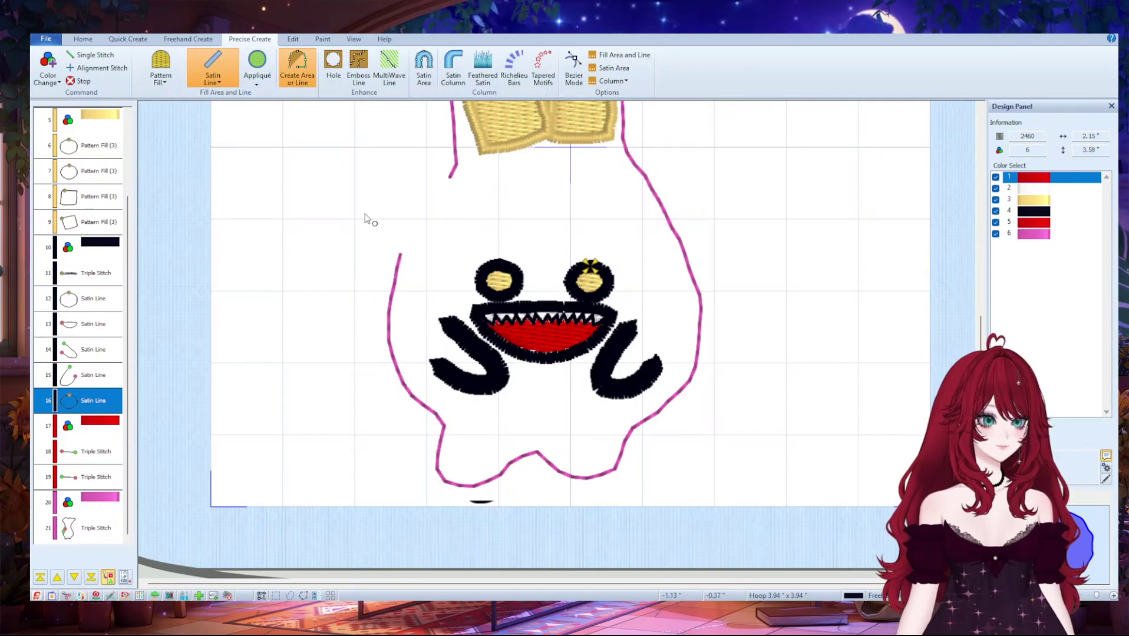
click(458, 419)
click(474, 423)
click(496, 427)
click(520, 430)
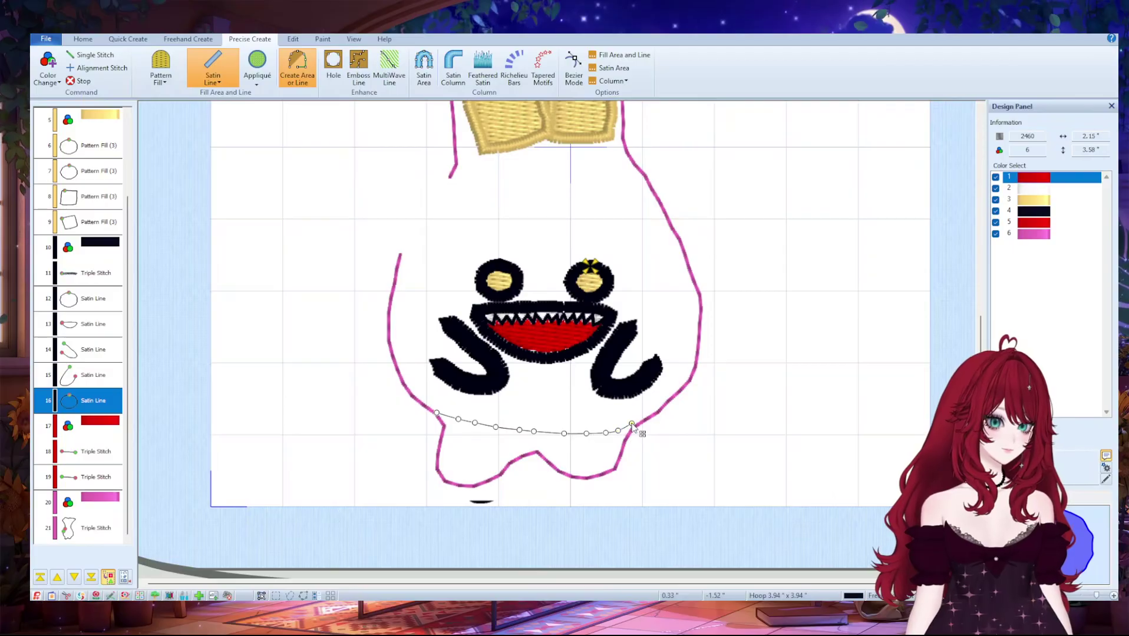
key(Return)
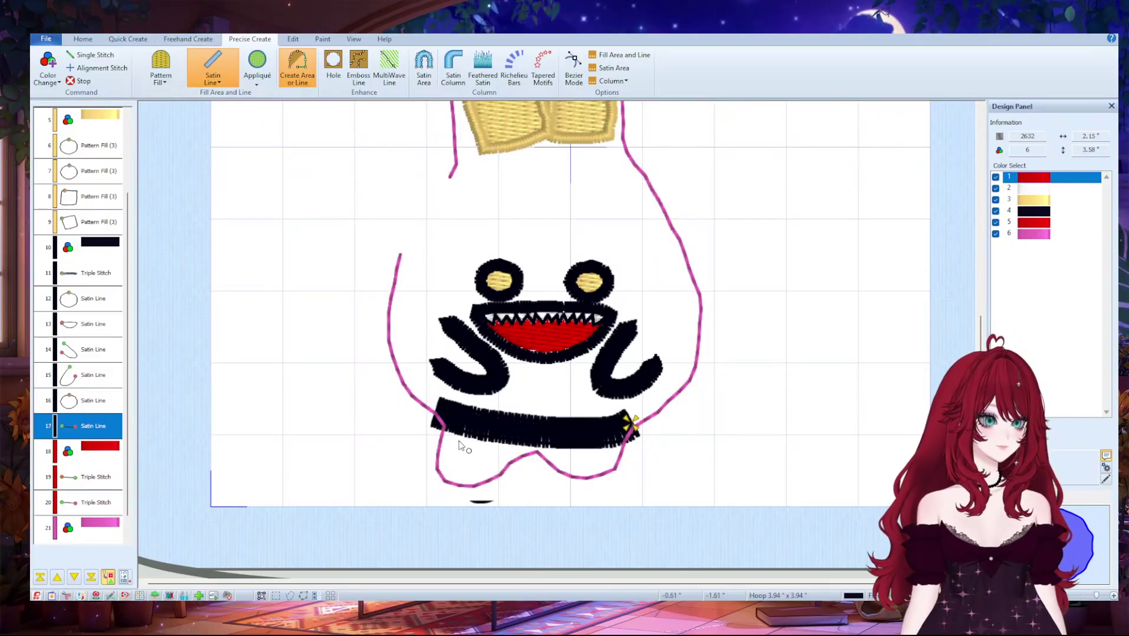
- Draw a black U-shaped satin line for the left foot, from the lower body line around the foot and back up
click(451, 451)
click(451, 463)
click(450, 470)
click(480, 474)
click(501, 471)
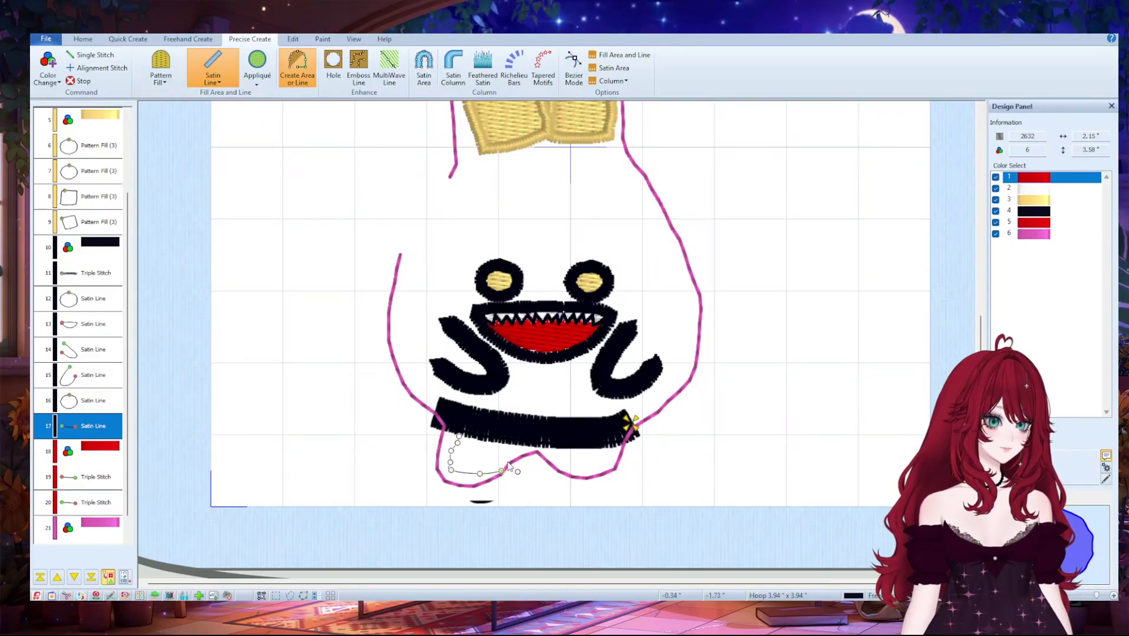
click(508, 460)
click(511, 442)
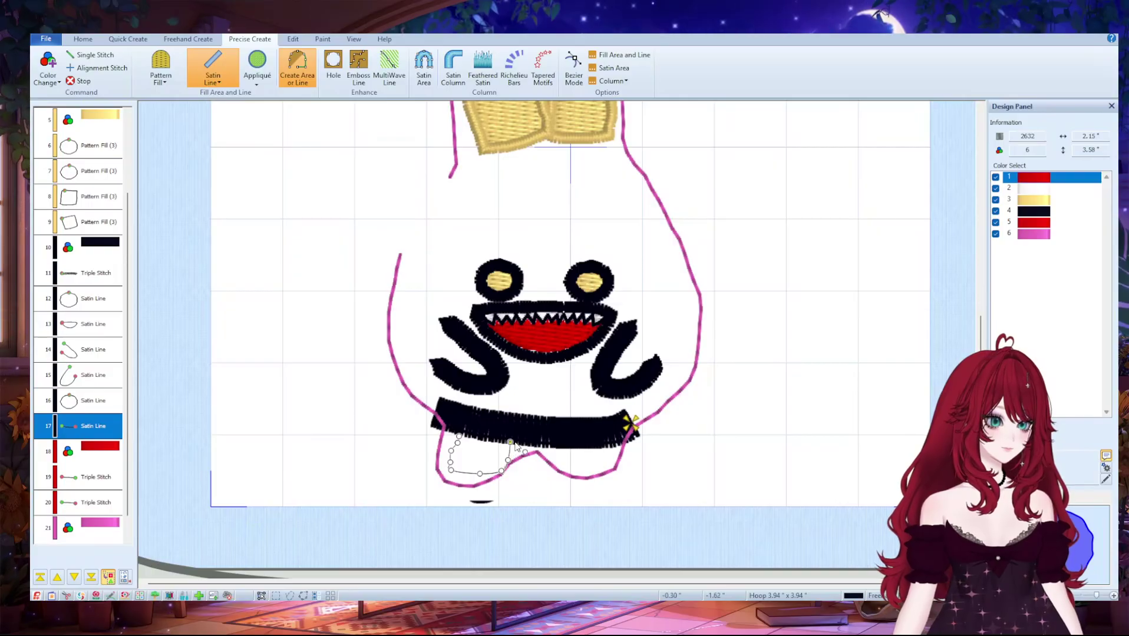
double_click(510, 442)
- Draw a black U-shaped satin line for the right foot beneath the lower body line
click(561, 440)
click(559, 452)
click(567, 467)
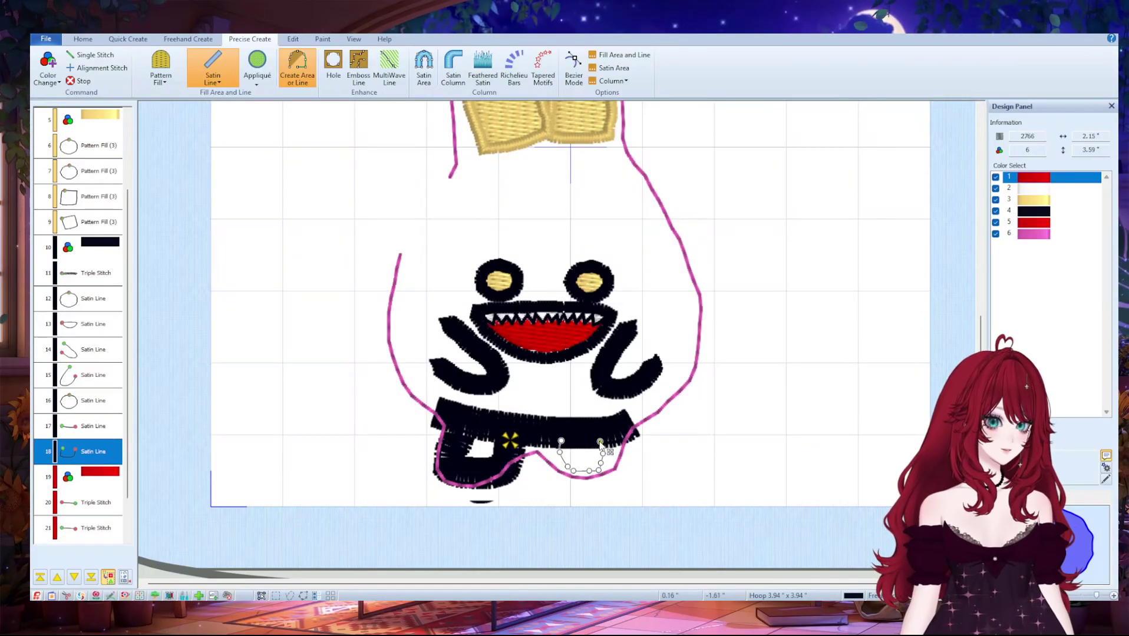
double_click(600, 443)
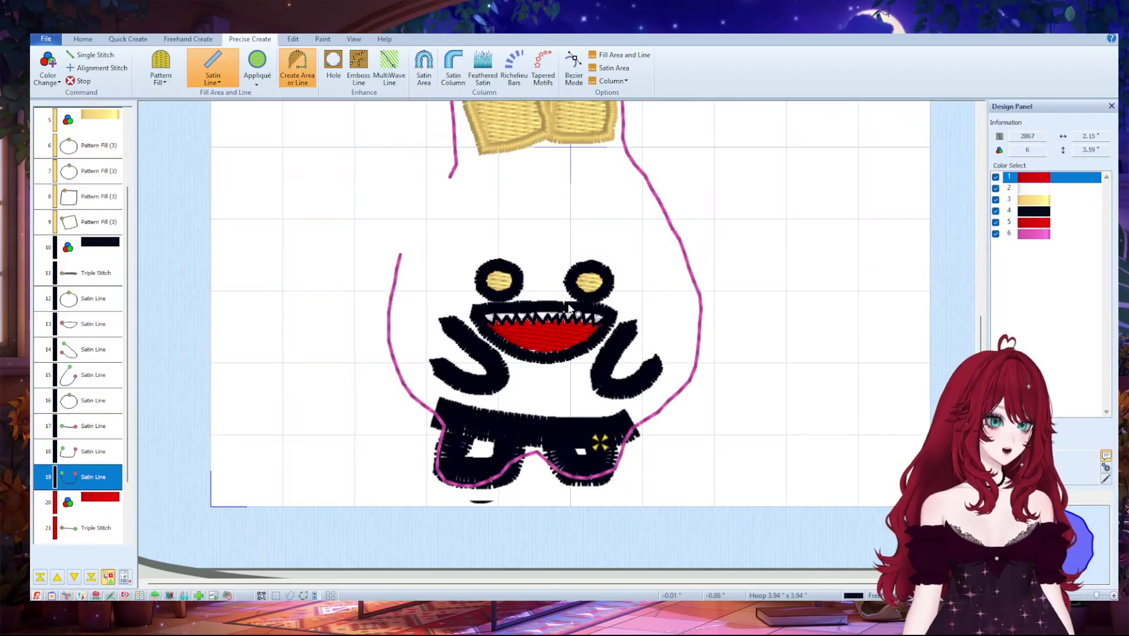
scroll(585, 331, up, 3)
scroll(585, 331, down, 3)
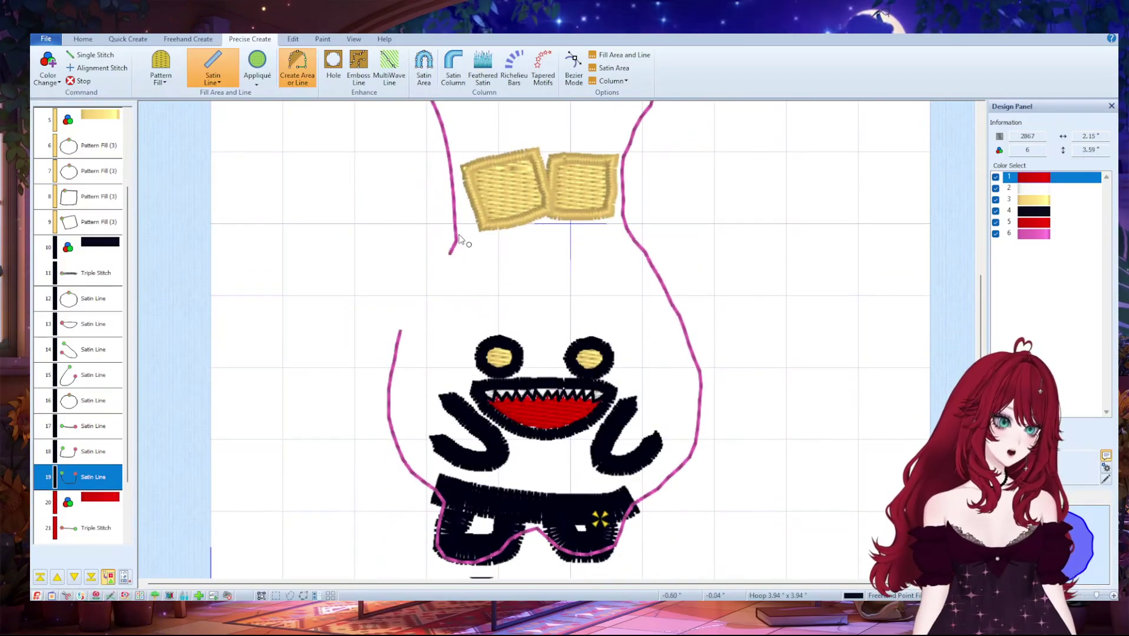
scroll(625, 327, up, 8)
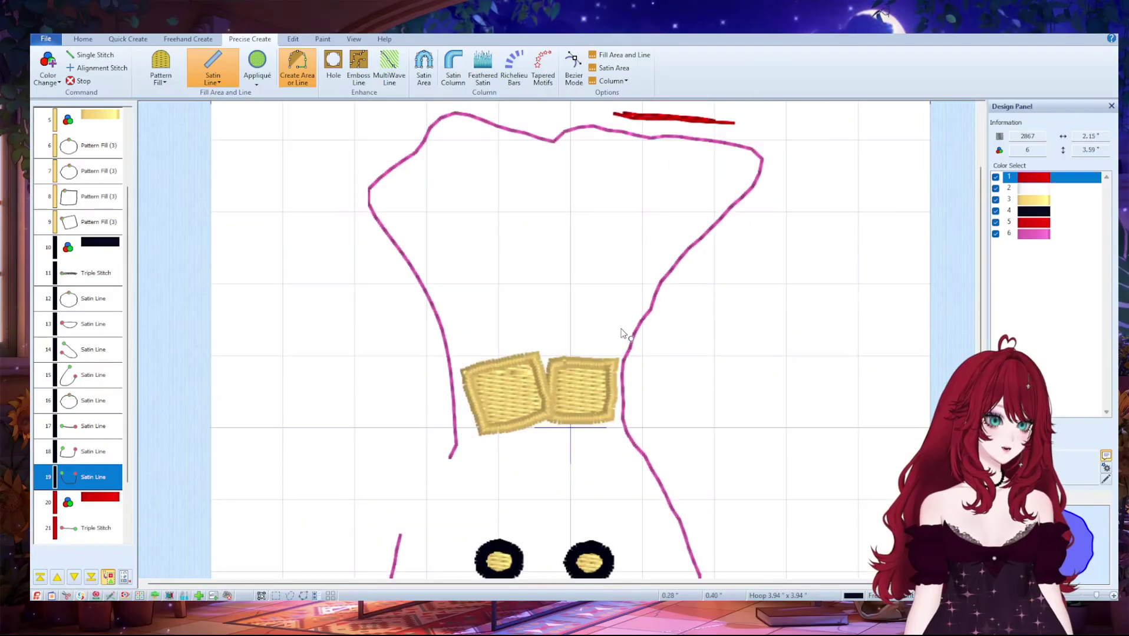
click(392, 284)
click(413, 316)
click(436, 350)
click(449, 379)
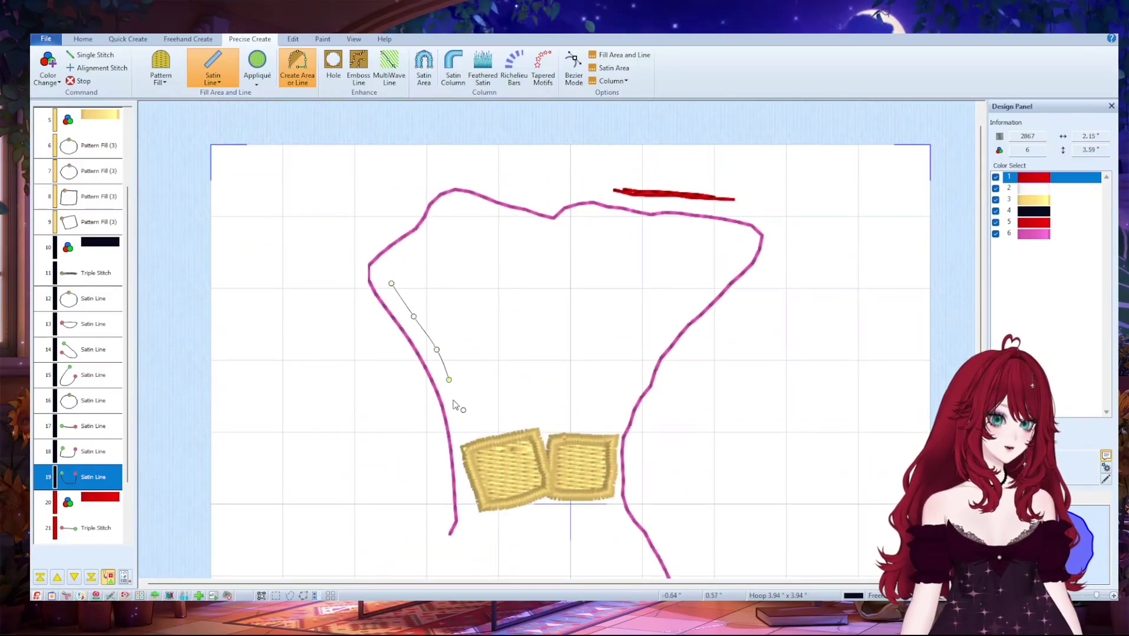
key(Return)
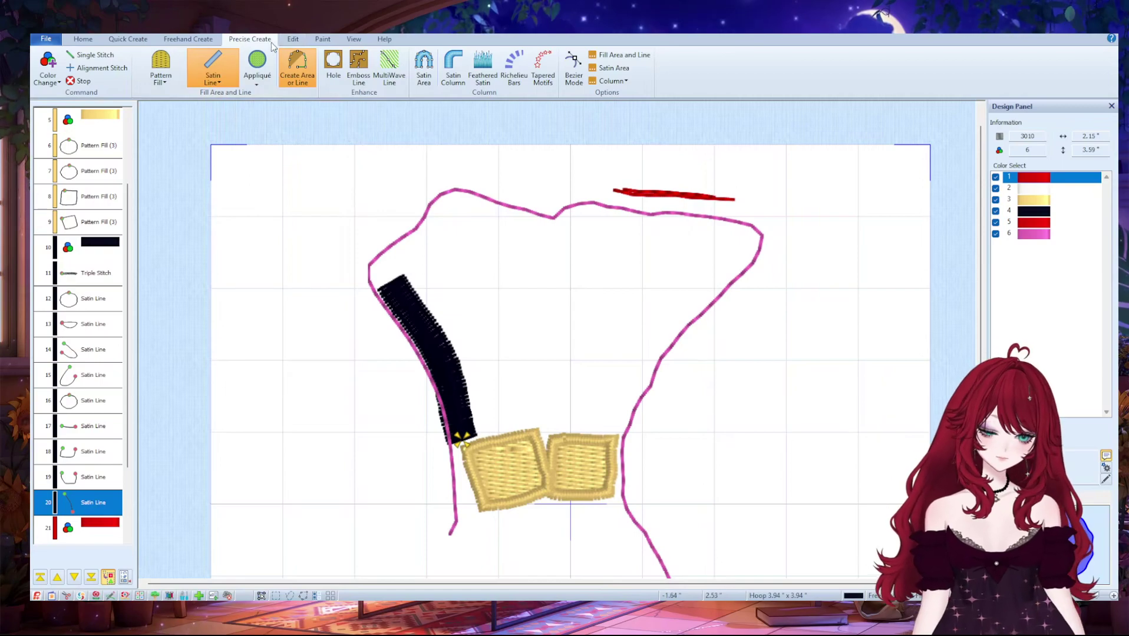
key(ctrl+z)
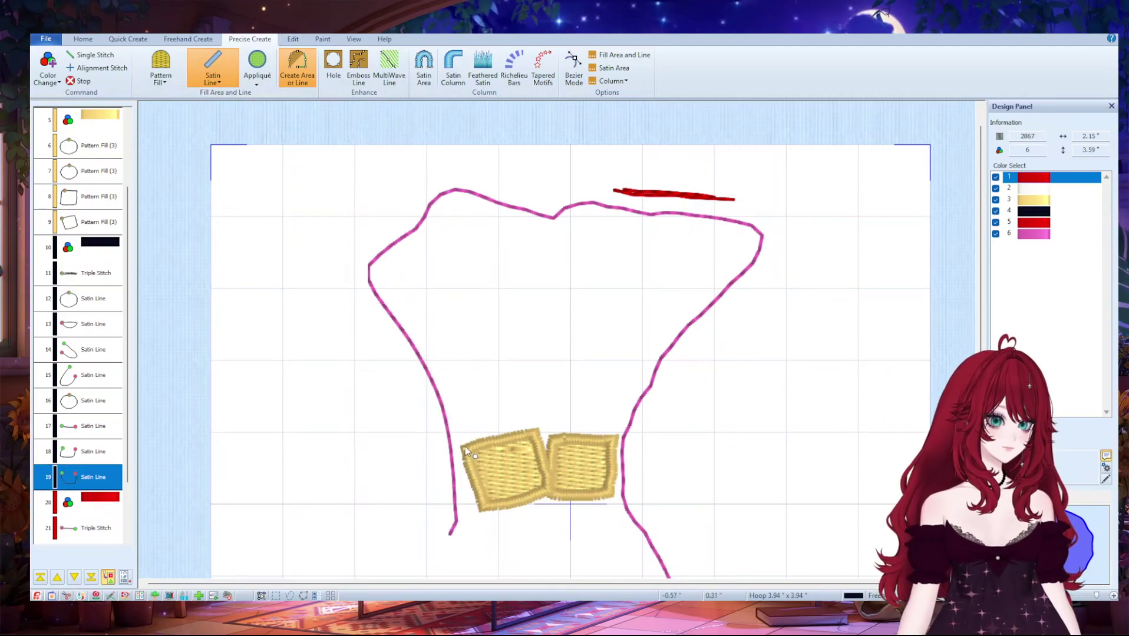
- Draw the left ear as a black satin line inside the pink outline, starting and ending at the left yellow patch's upper edge
click(465, 444)
click(455, 414)
click(445, 385)
click(434, 356)
click(426, 339)
click(411, 310)
click(400, 296)
click(396, 289)
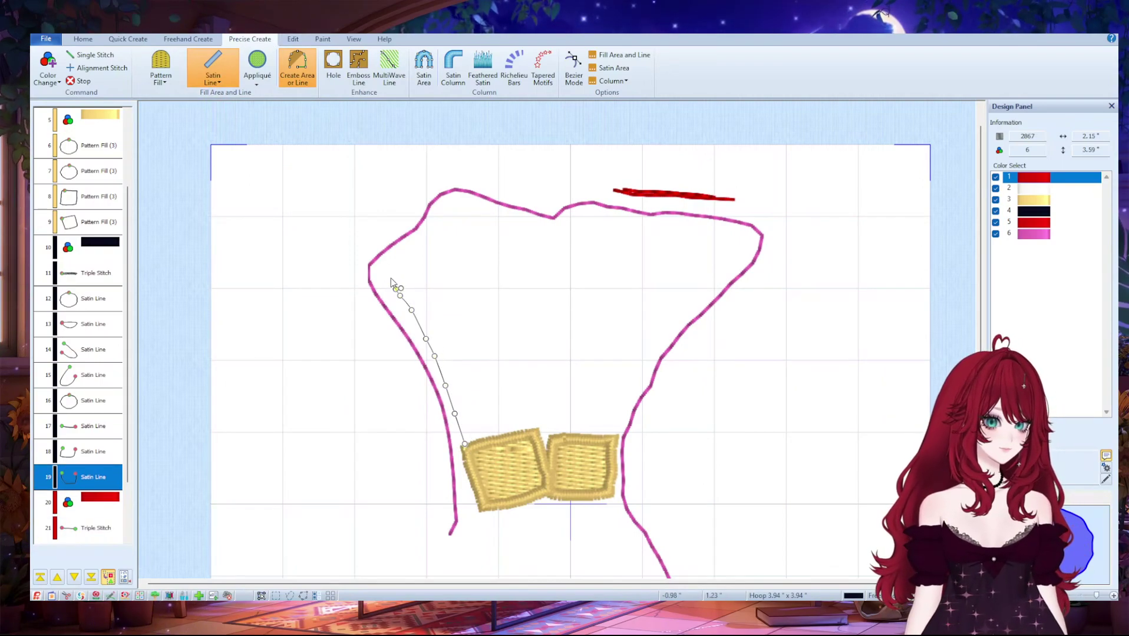
click(455, 223)
click(459, 220)
click(466, 216)
click(497, 220)
click(506, 223)
click(529, 224)
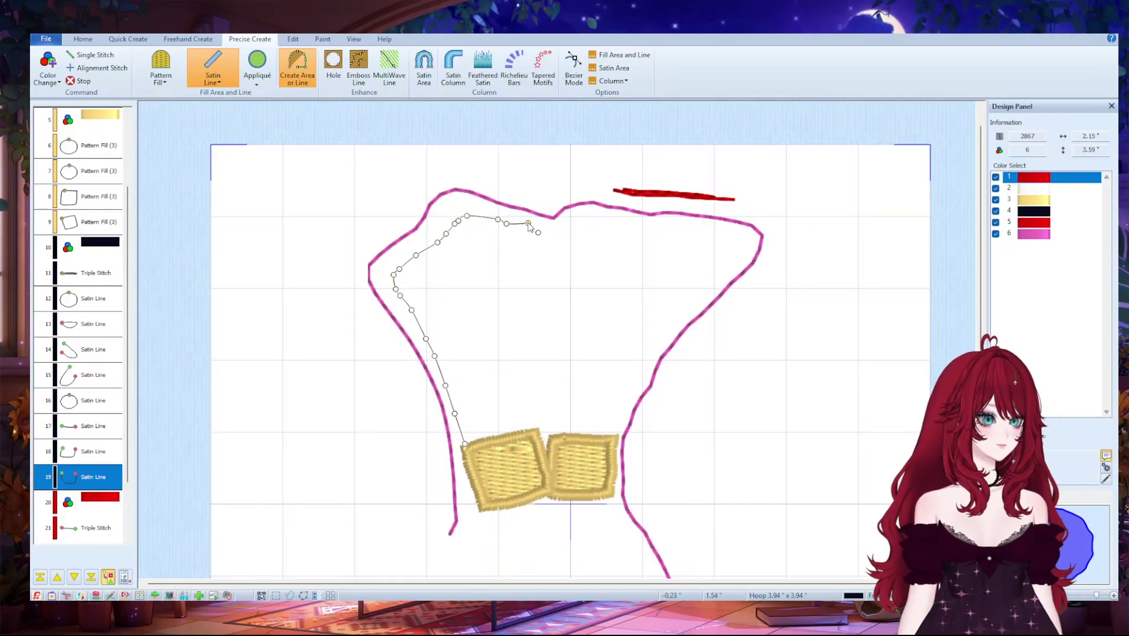
double_click(532, 430)
- Draw the right ear as a black satin line inside the pink outline, starting and ending at the right yellow patch's upper edge
click(550, 438)
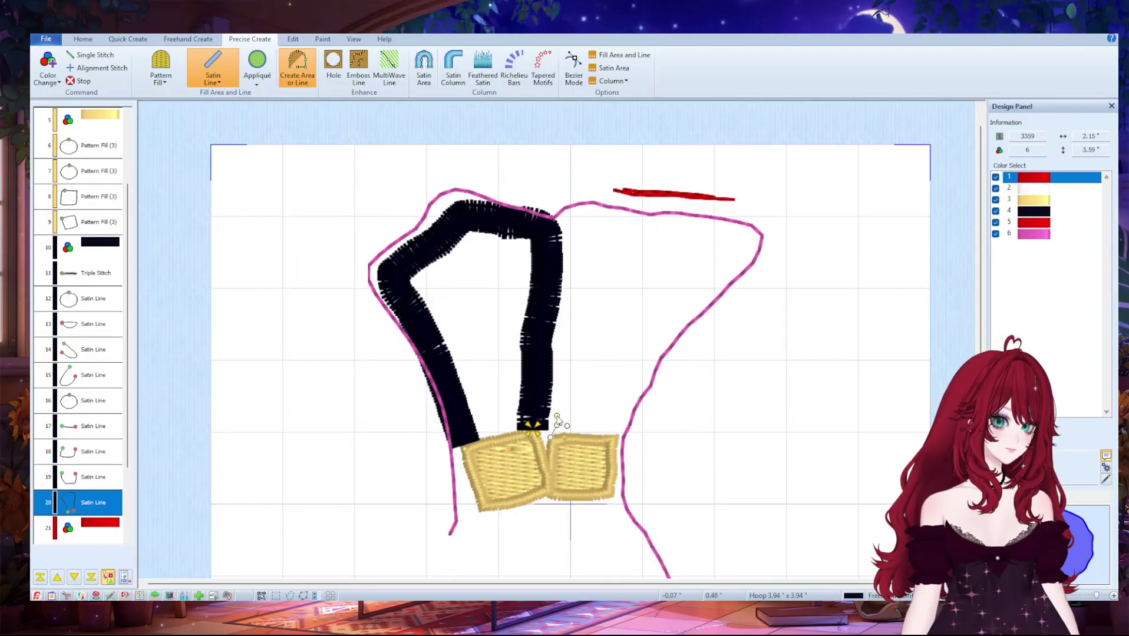
click(557, 425)
click(556, 416)
click(564, 403)
click(566, 384)
click(565, 252)
click(565, 234)
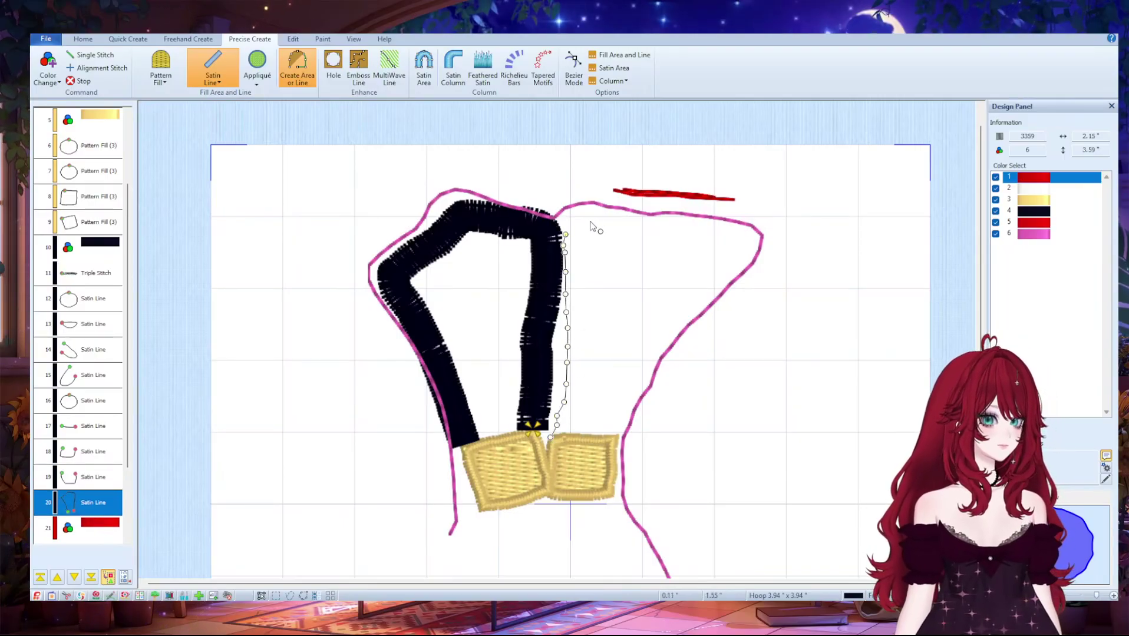
click(598, 223)
click(630, 226)
click(668, 237)
click(690, 236)
click(729, 243)
click(741, 250)
click(715, 286)
click(682, 315)
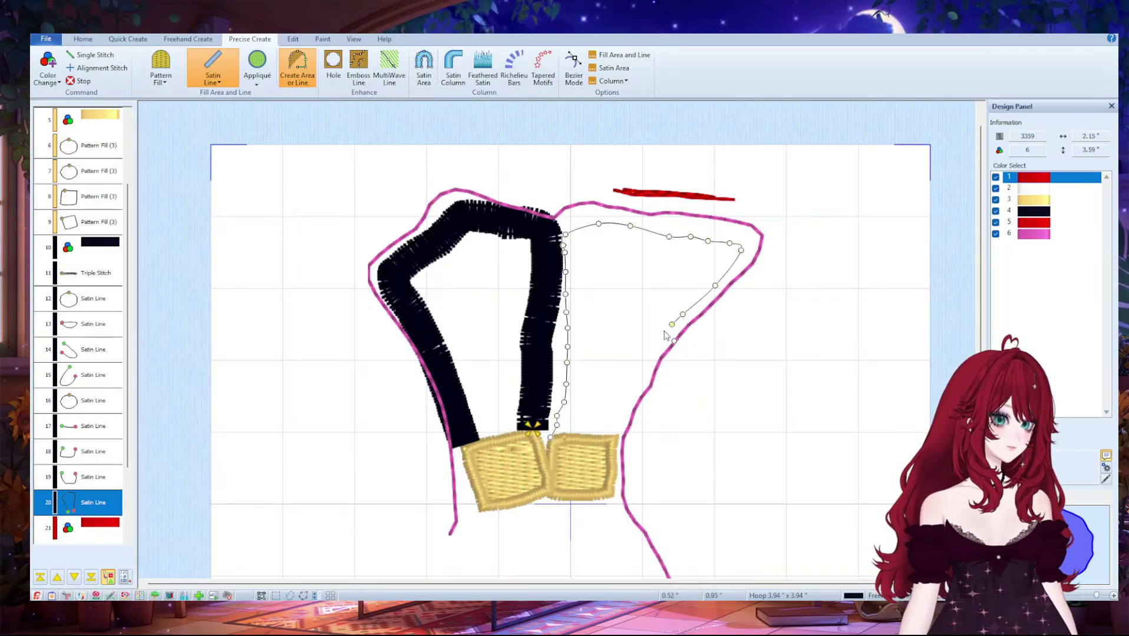
click(672, 325)
click(656, 344)
click(642, 366)
click(616, 420)
click(609, 441)
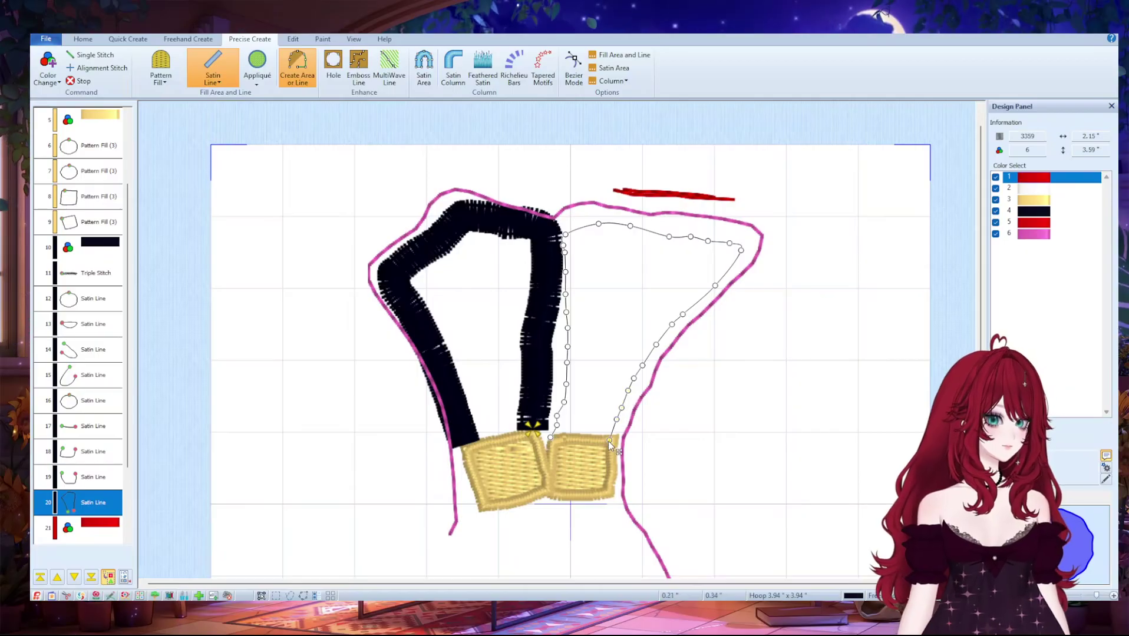
key(Return)
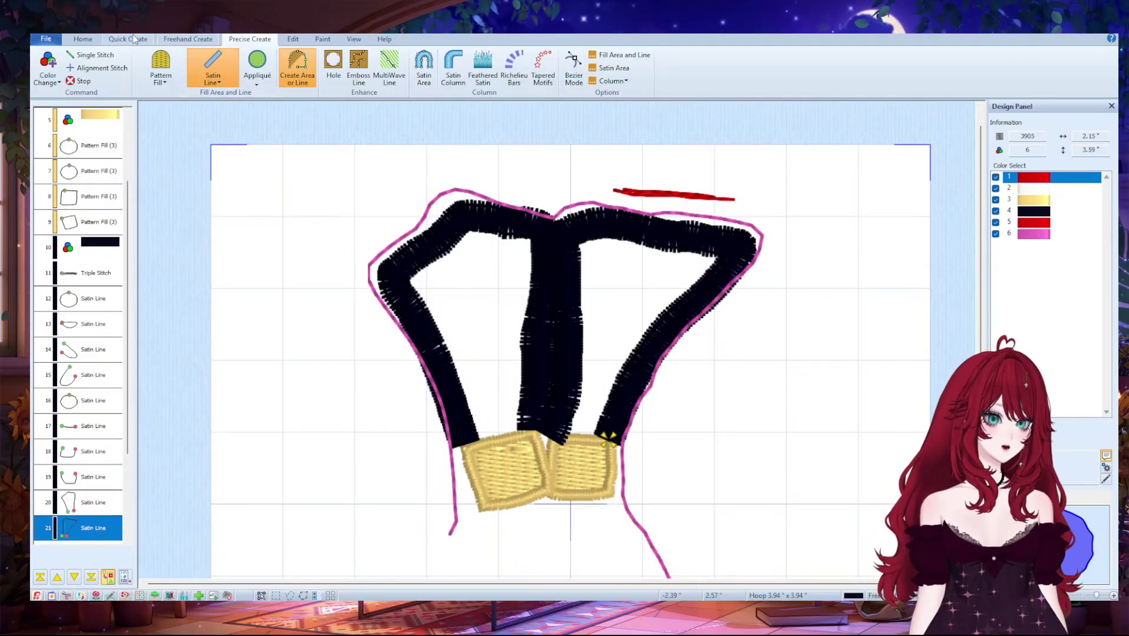
- Move the right ear's satin line ahead of the left ear's in the stitch order and narrow both ear lines
click(86, 40)
drag(76, 532, 75, 491)
click(382, 69)
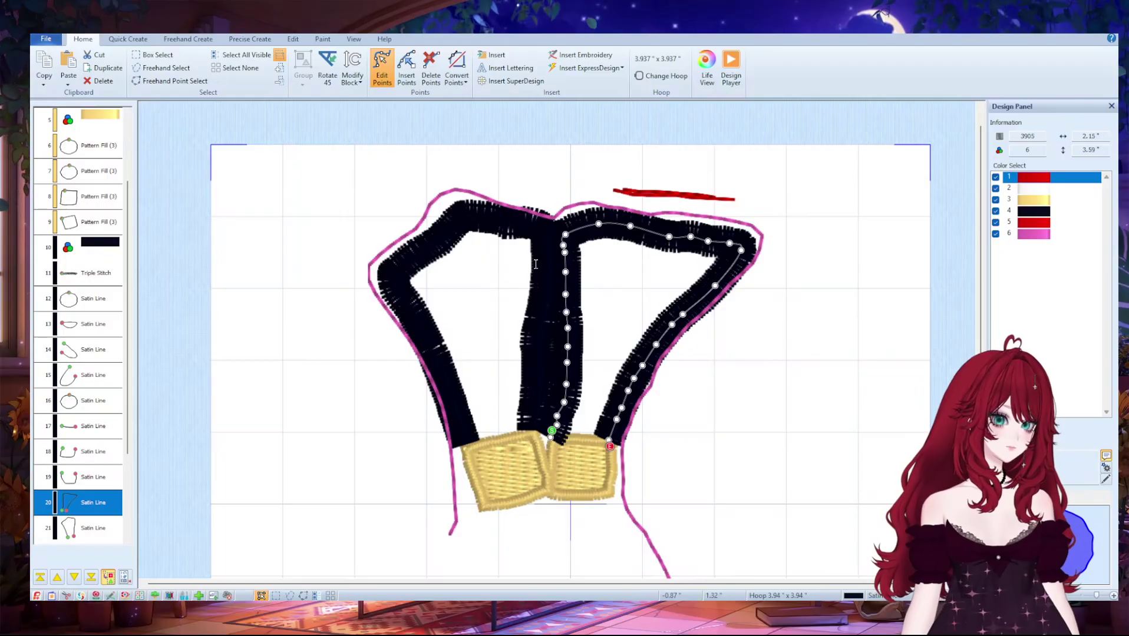
click(467, 232)
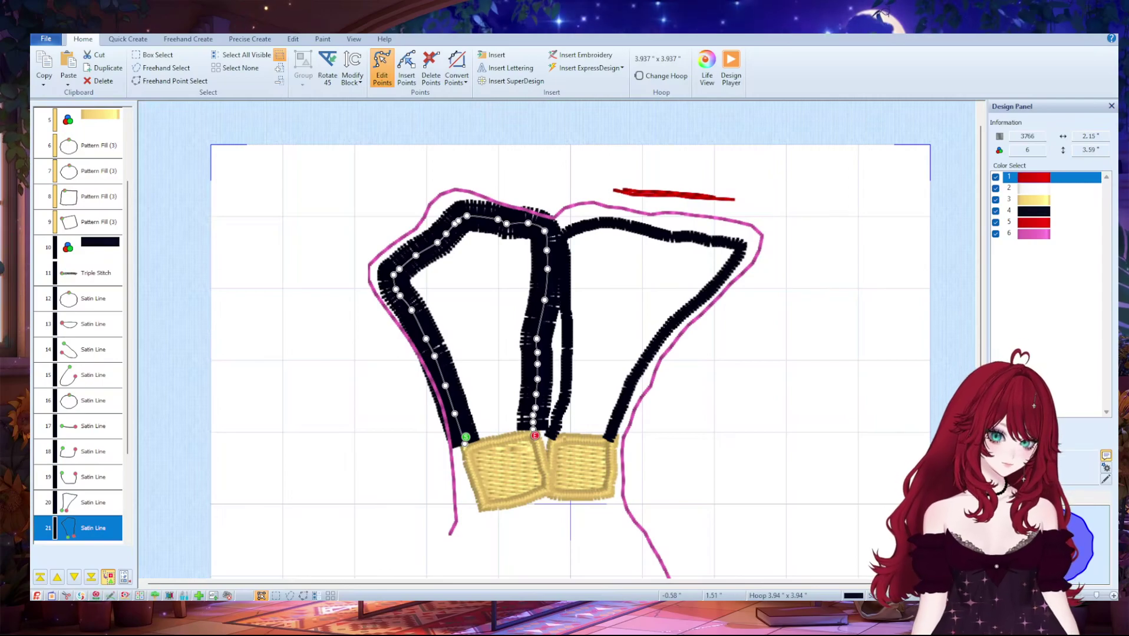
click(528, 258)
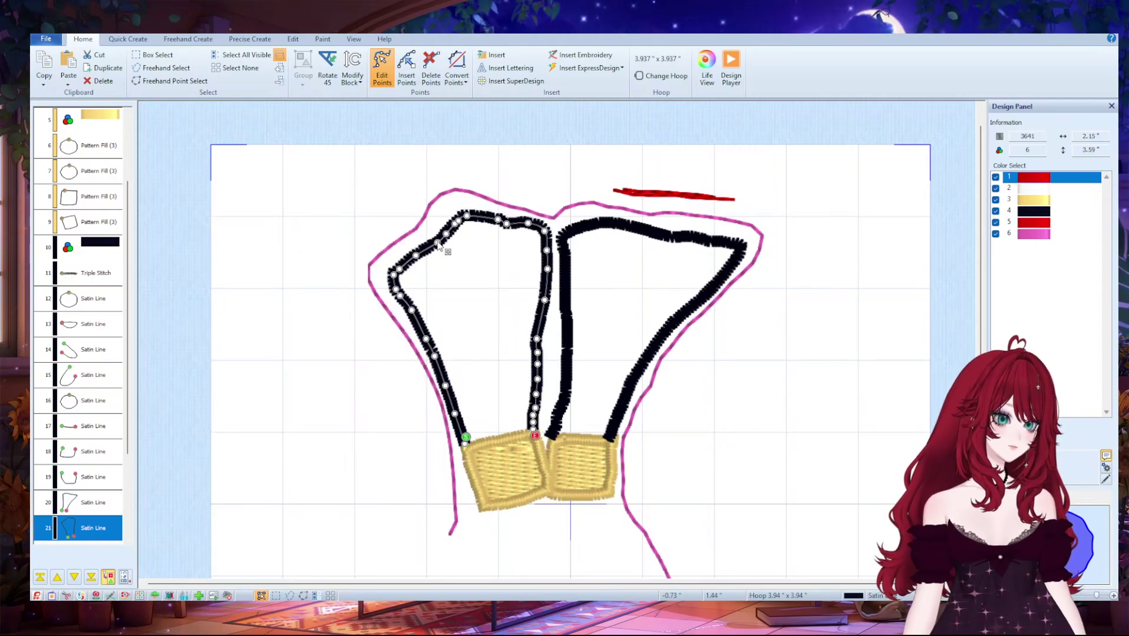
- Reshape the right ear's satin line by smoothing its inner upper corner and nudging both lower ends onto the yellow patch
click(564, 240)
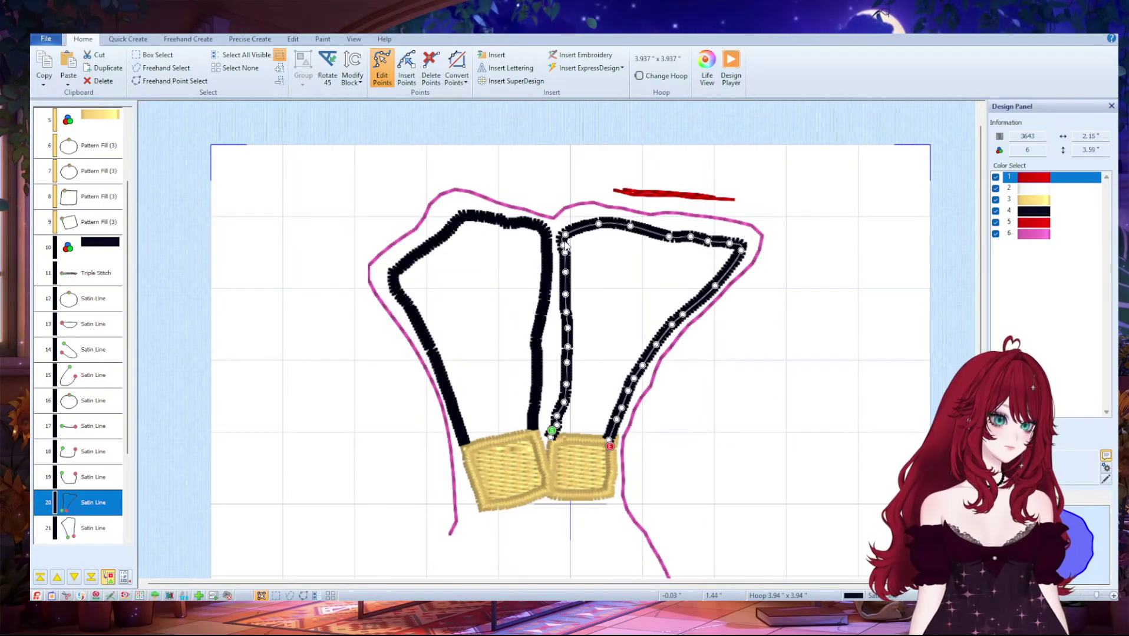
click(564, 240)
drag(564, 237, 606, 224)
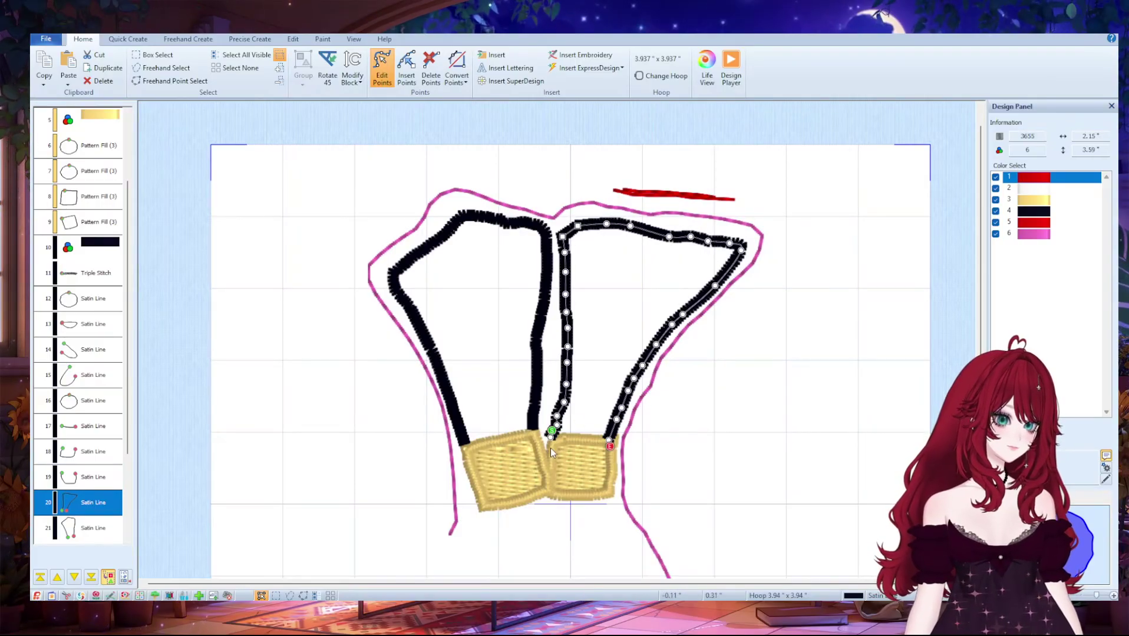
drag(552, 438, 557, 440)
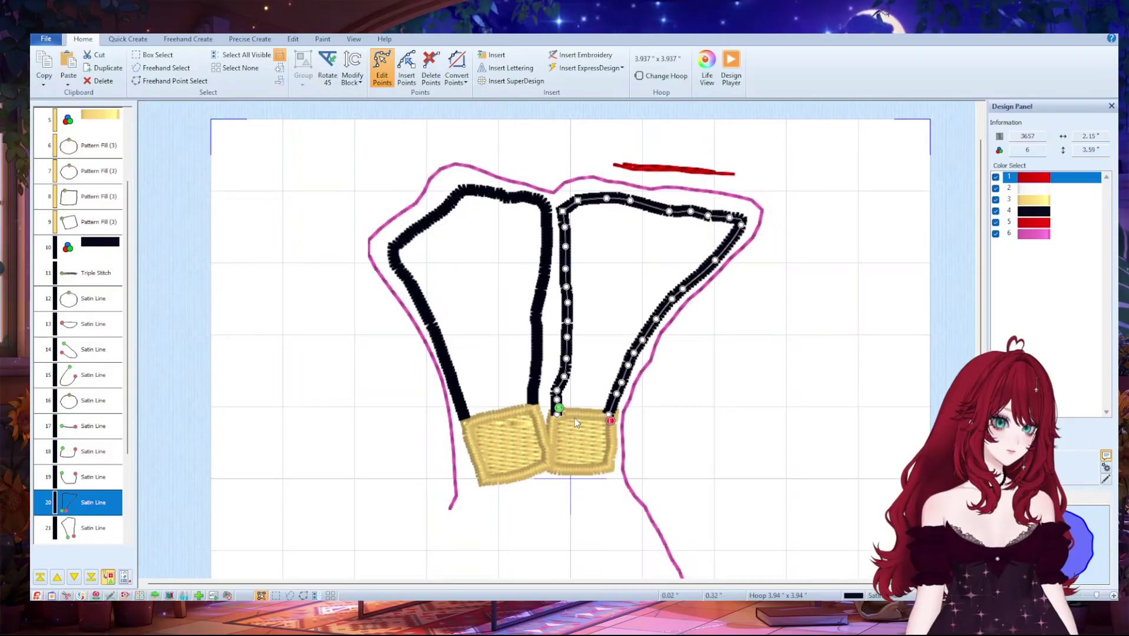
scroll(572, 425, down, 1)
drag(609, 415, 612, 417)
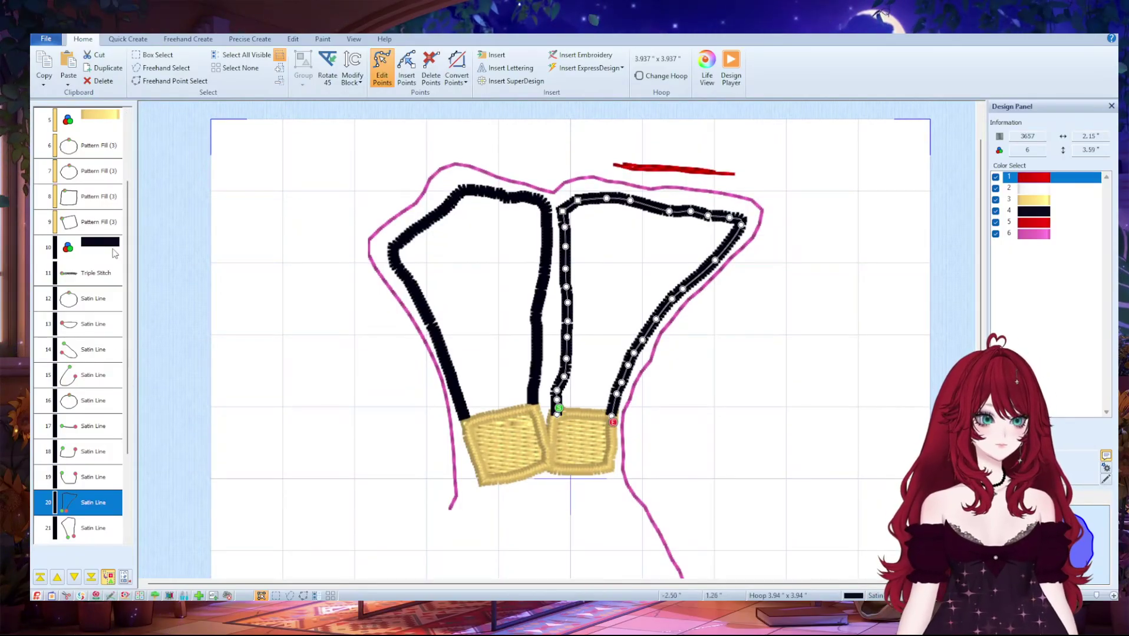
- Move the two square yellow pattern fills below the ears to after the ear satin lines in the stitch order
click(83, 221)
click(83, 192)
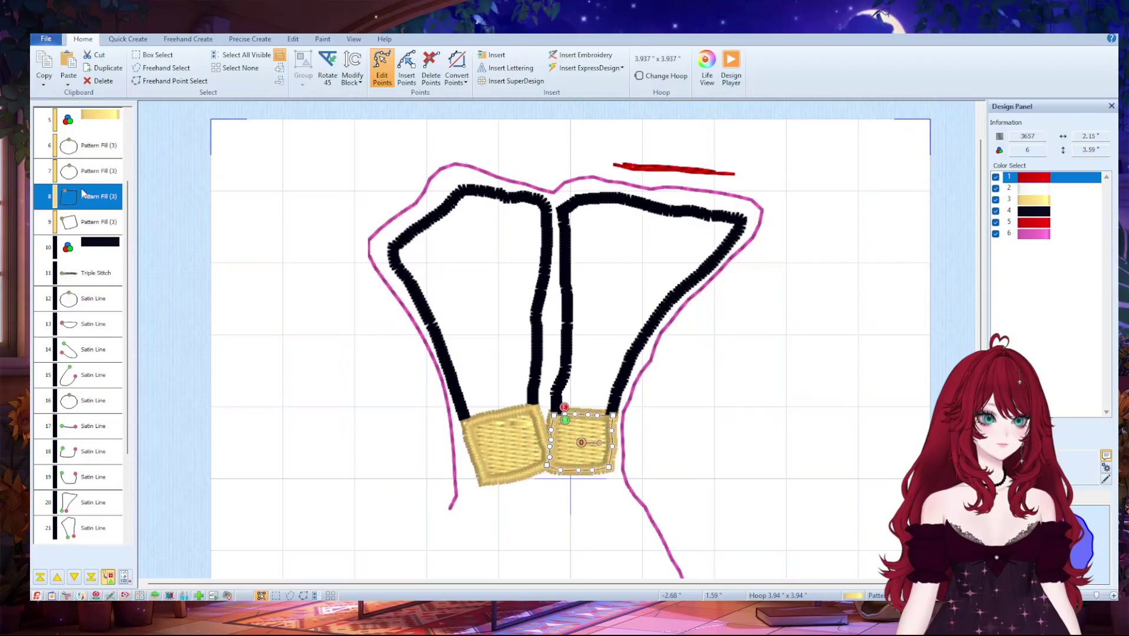
shift+click(88, 219)
drag(91, 391, 93, 426)
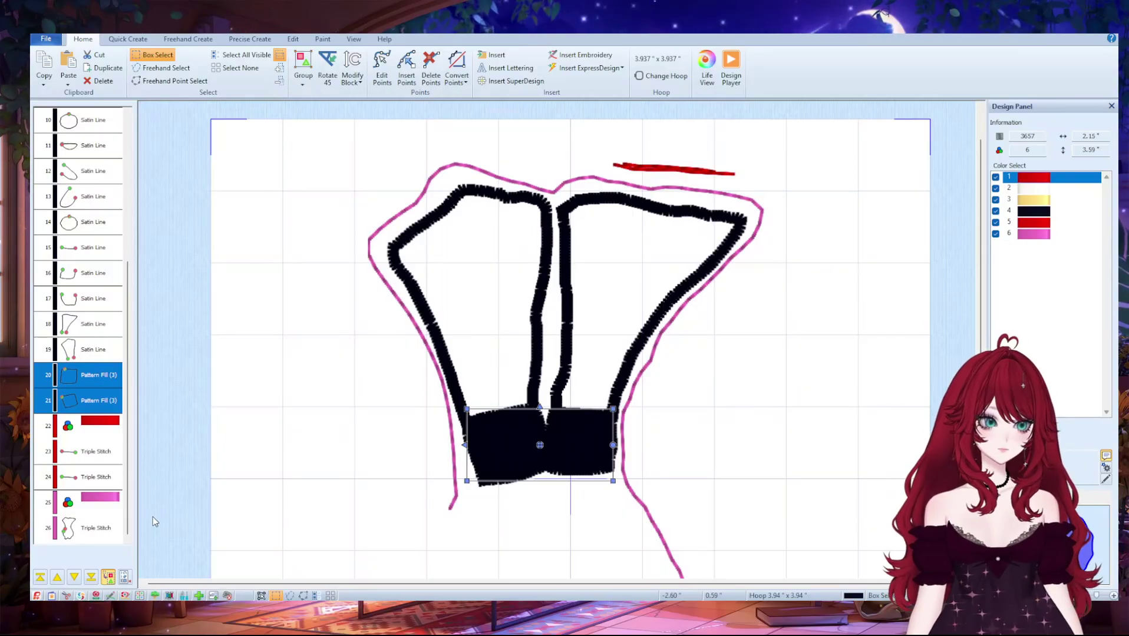
- Copy the yellow color change and place it directly ahead of the two moved pattern fills
click(118, 221)
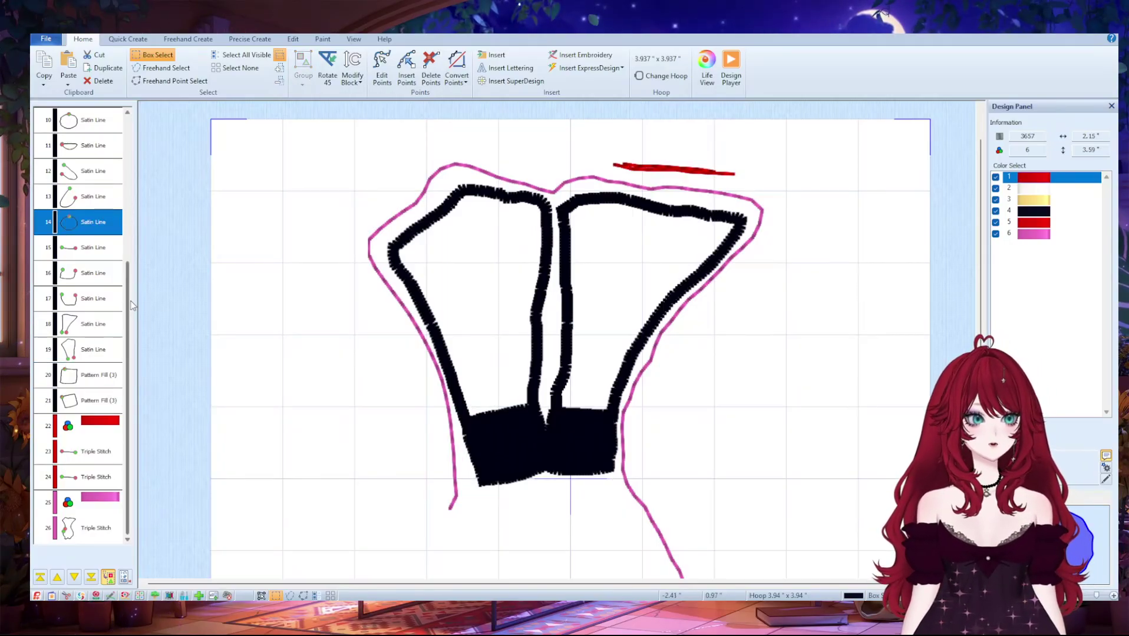
scroll(133, 304, up, 5)
click(106, 230)
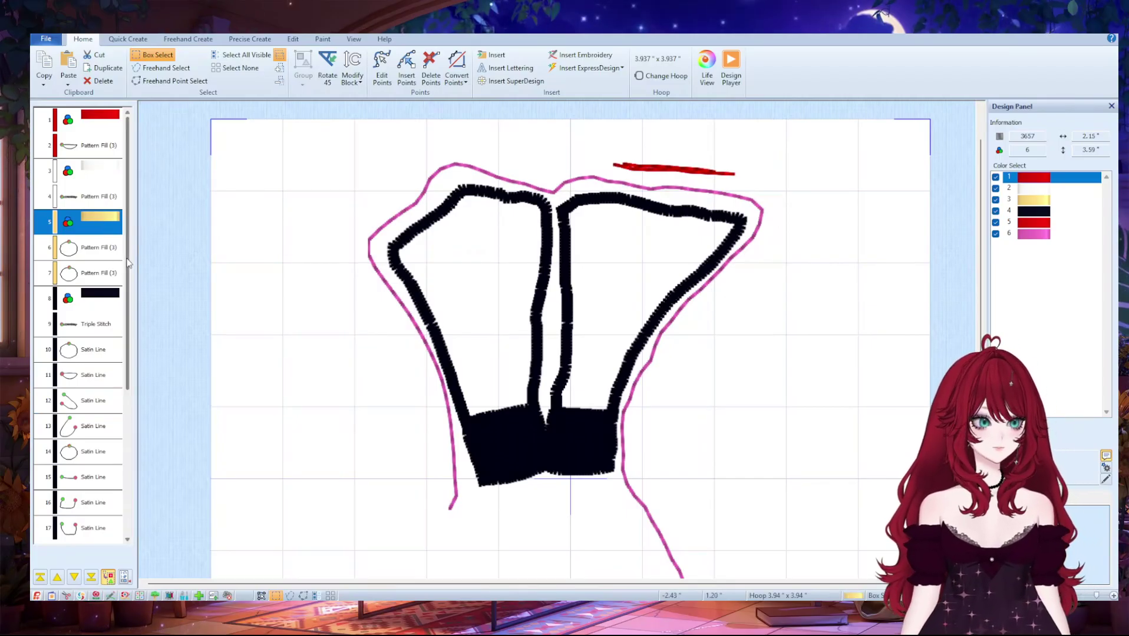
scroll(99, 379, down, 5)
click(99, 379)
key(ctrl+v)
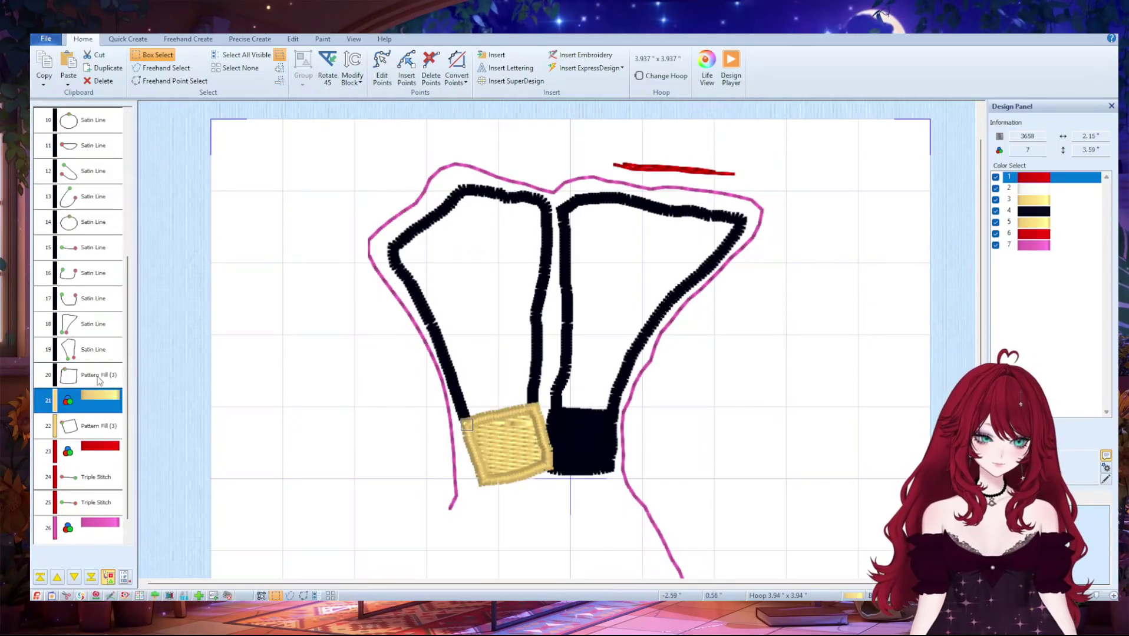
drag(105, 376, 105, 373)
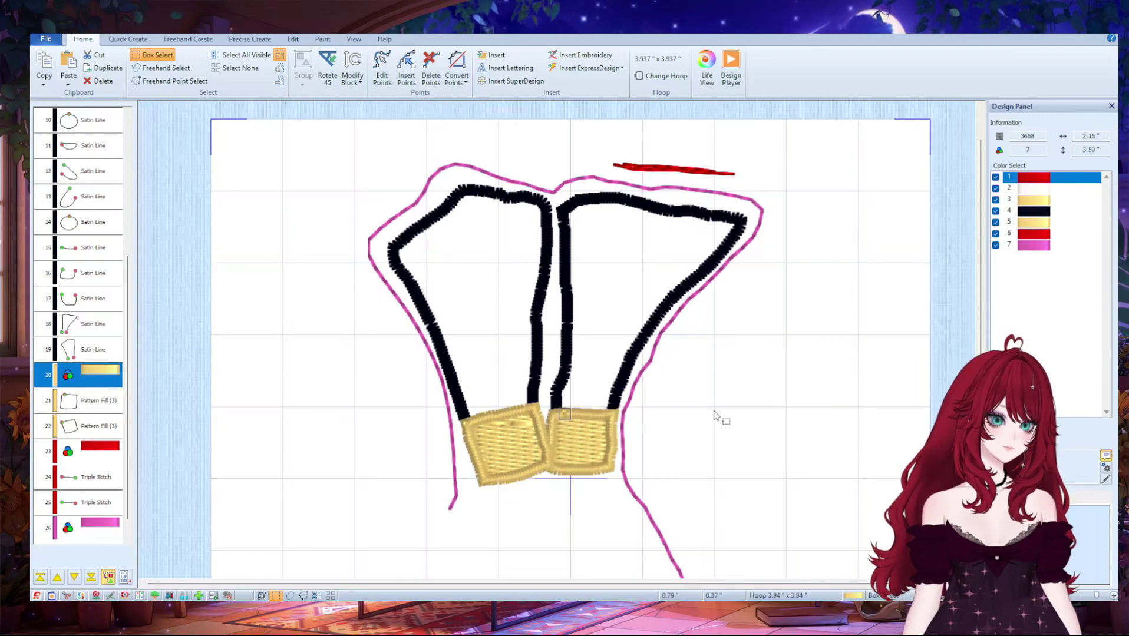
- Reduce the width of the satin line across the lower body
scroll(526, 400, down, 2)
scroll(526, 400, down, 4)
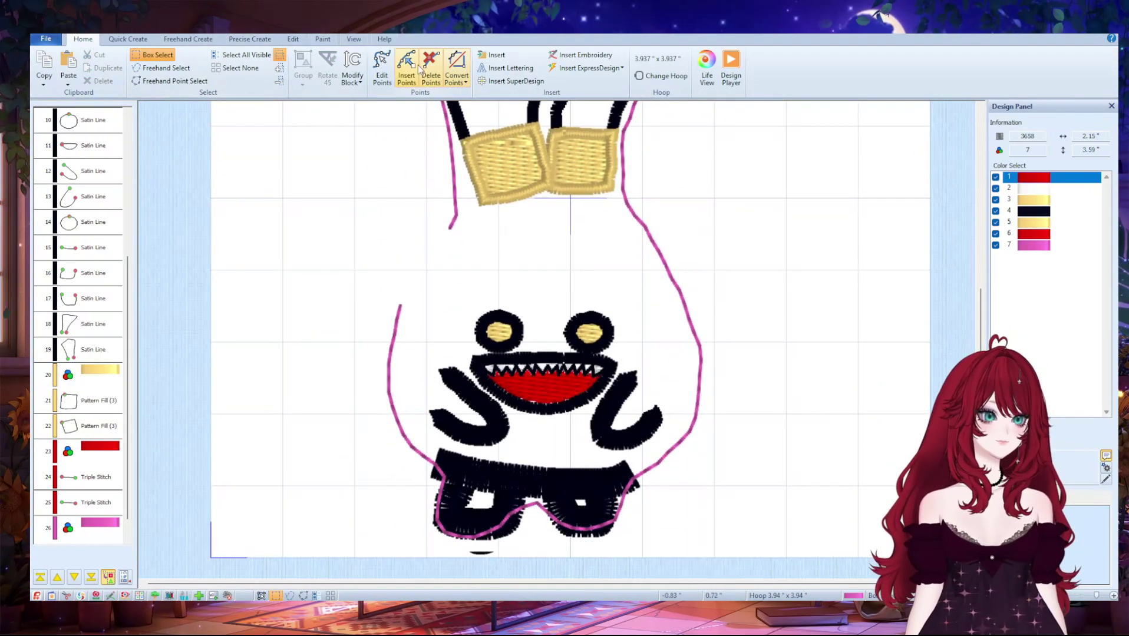
click(382, 68)
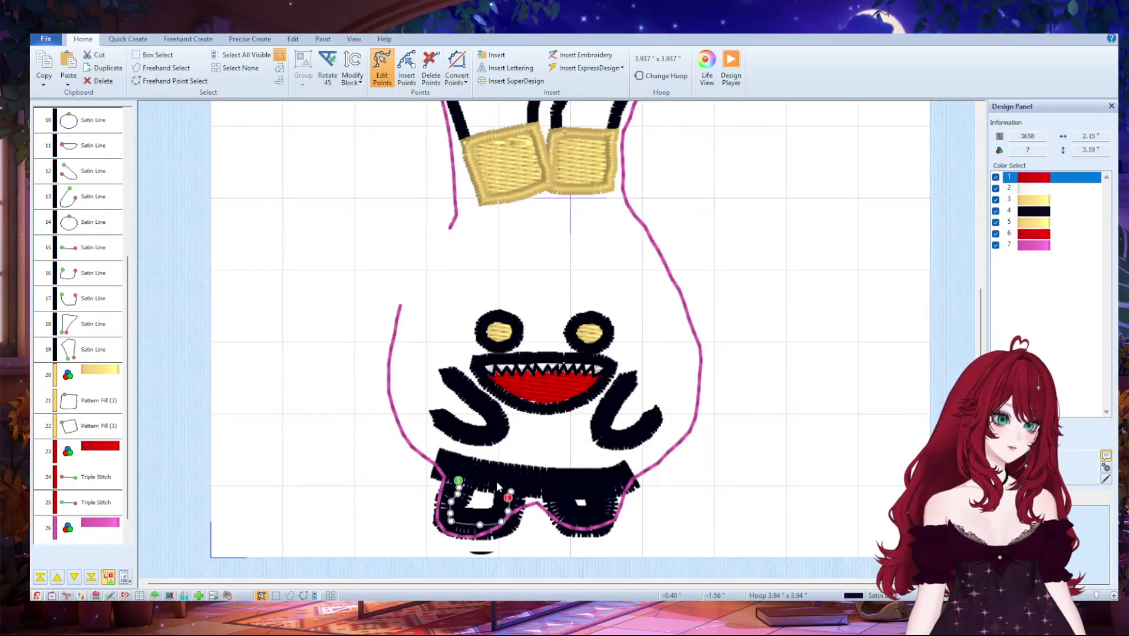
click(496, 480)
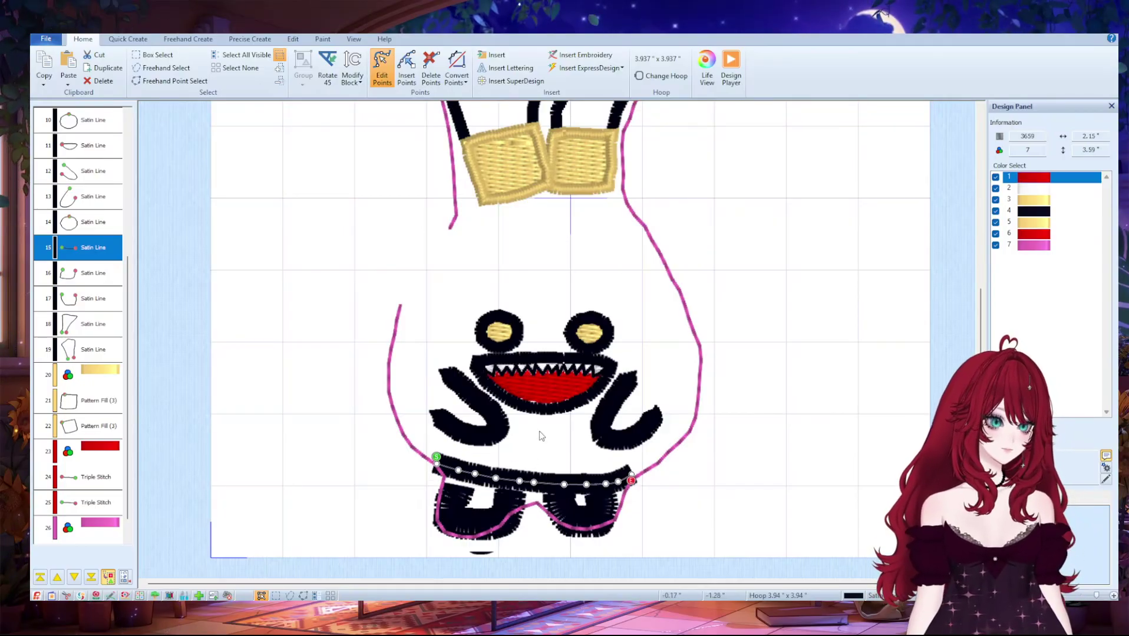
- Narrow the left foot's satin line and move its points to form a smaller, rounder foot joined to the body line
click(510, 506)
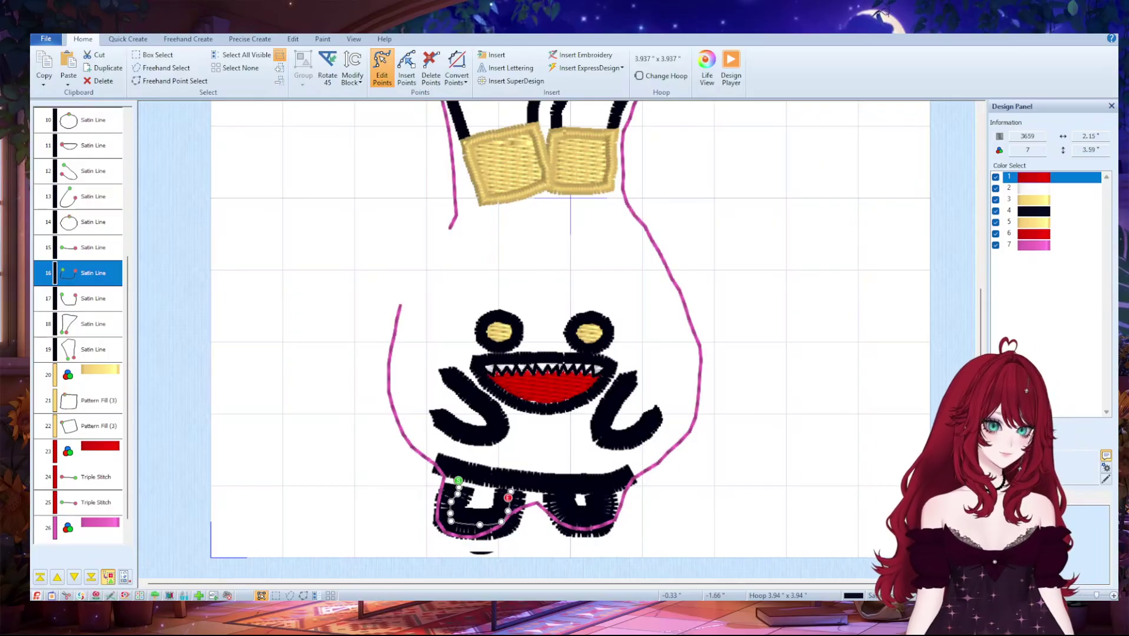
key(Return)
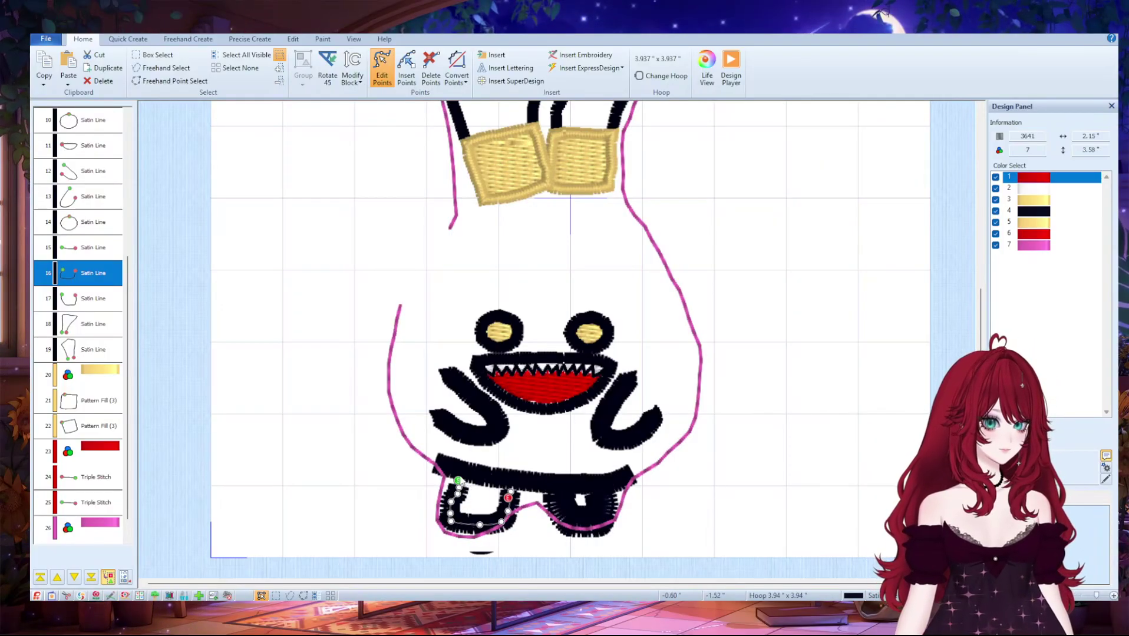
mouse_move(459, 487)
mouse_down()
mouse_move(460, 471)
mouse_move(456, 489)
mouse_up()
drag(458, 529, 495, 483)
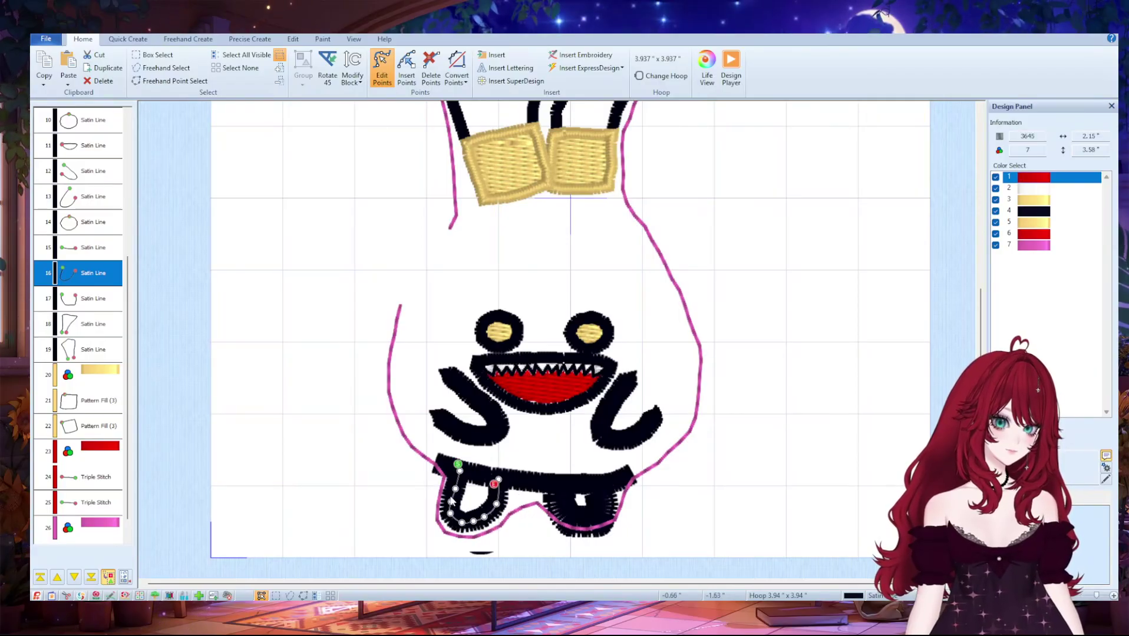
- Adjust a point on the left foot's satin line, and narrow the right foot's satin line and shift its lower points
drag(451, 515, 455, 520)
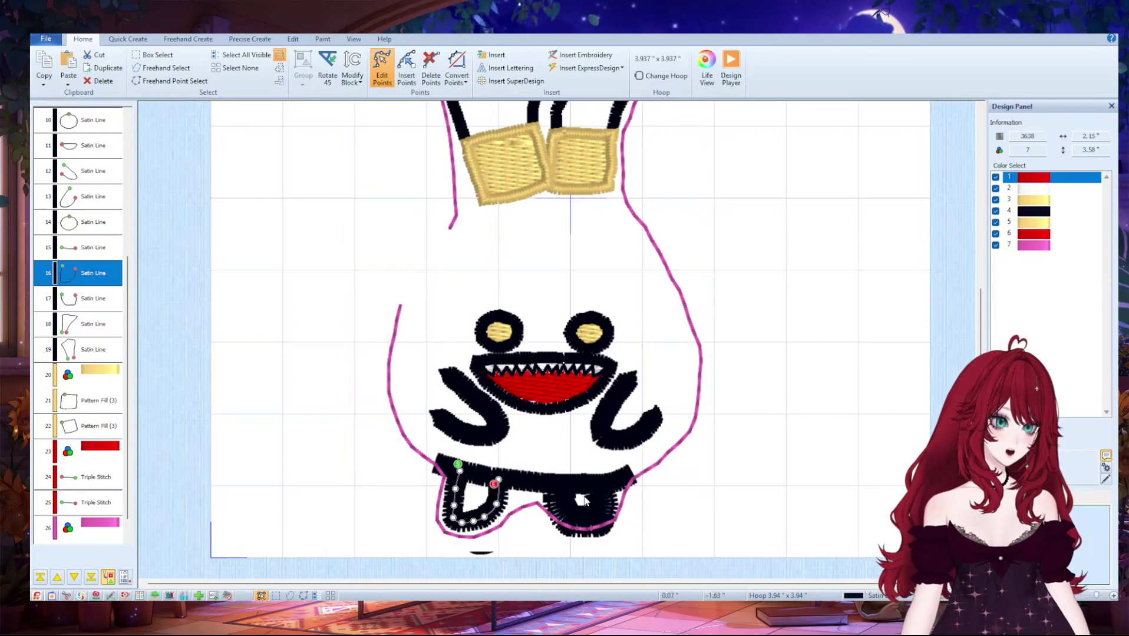
click(576, 510)
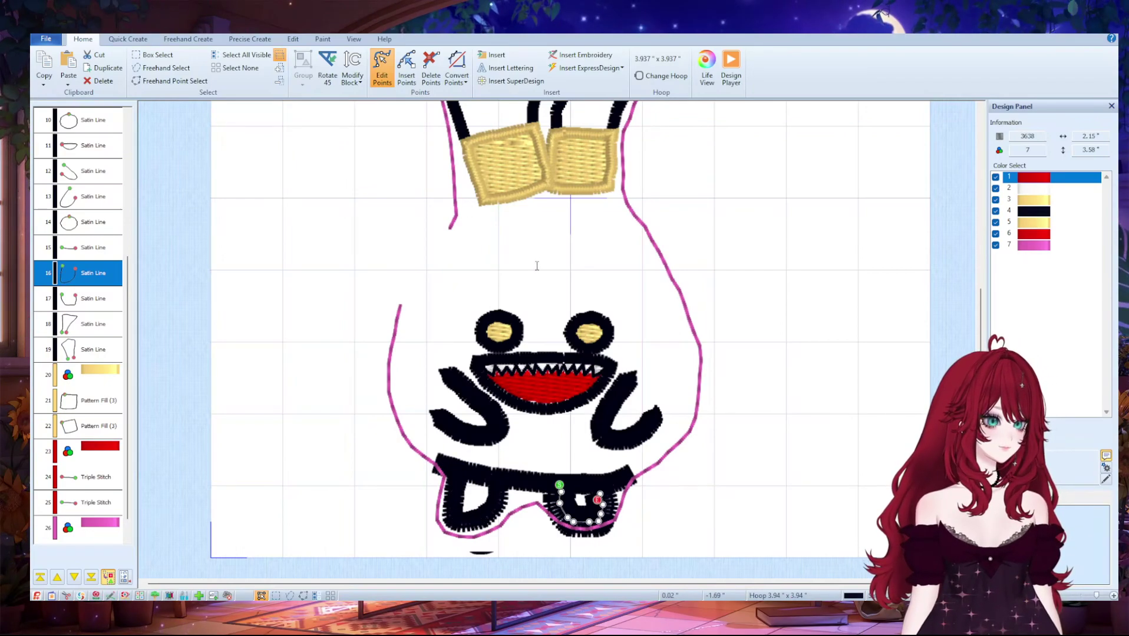
key(ctrl+Down)
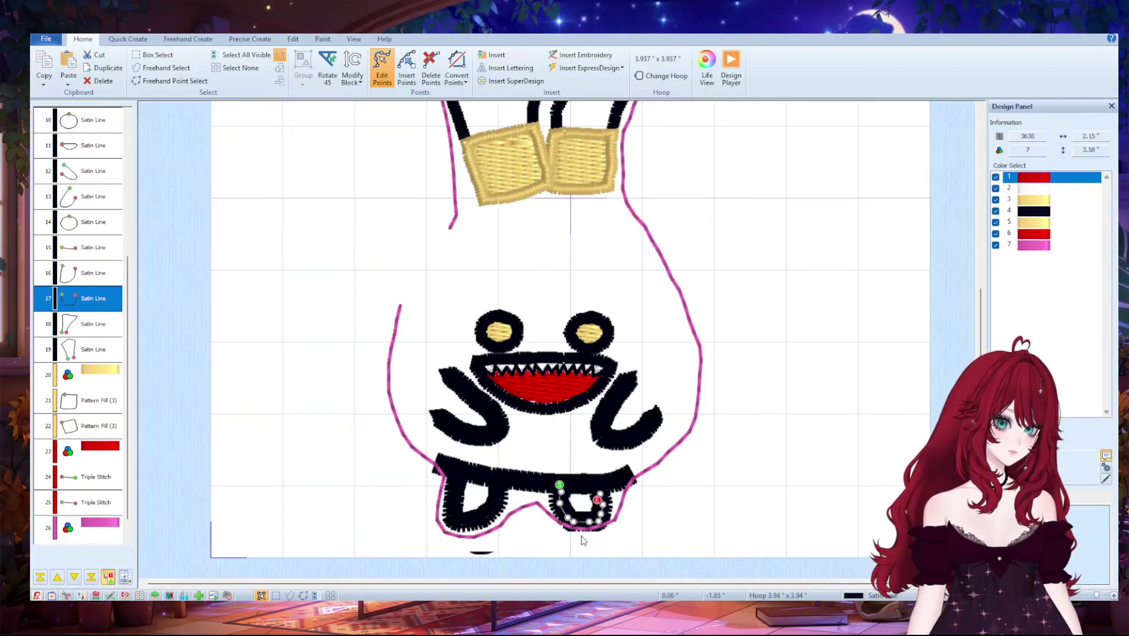
drag(568, 518, 578, 517)
drag(589, 522, 592, 519)
click(601, 523)
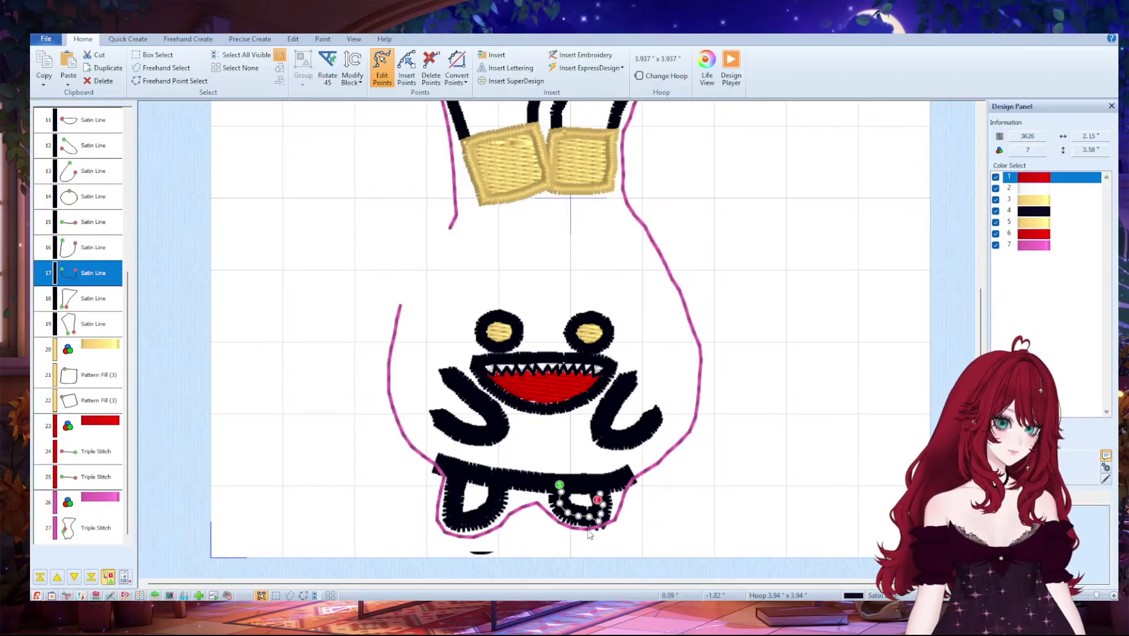
- Extend the pink outline below the right foot, and lengthen that foot's satin line into a U joined to the body line
click(582, 533)
drag(582, 533, 608, 539)
click(565, 517)
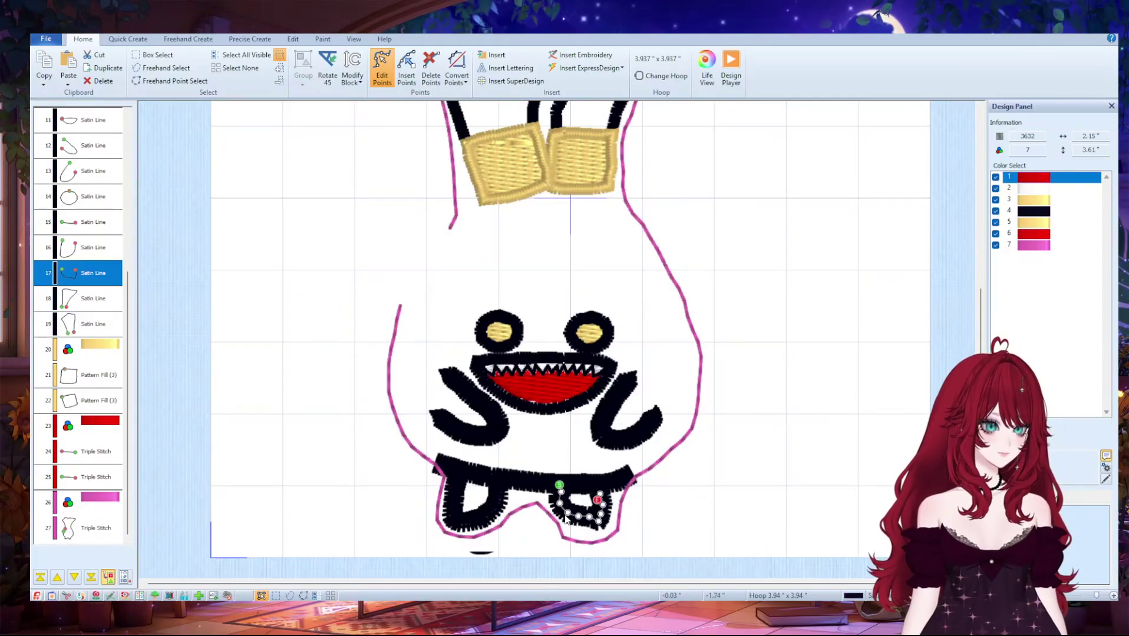
mouse_move(567, 519)
mouse_down()
mouse_move(591, 529)
mouse_move(564, 511)
mouse_up()
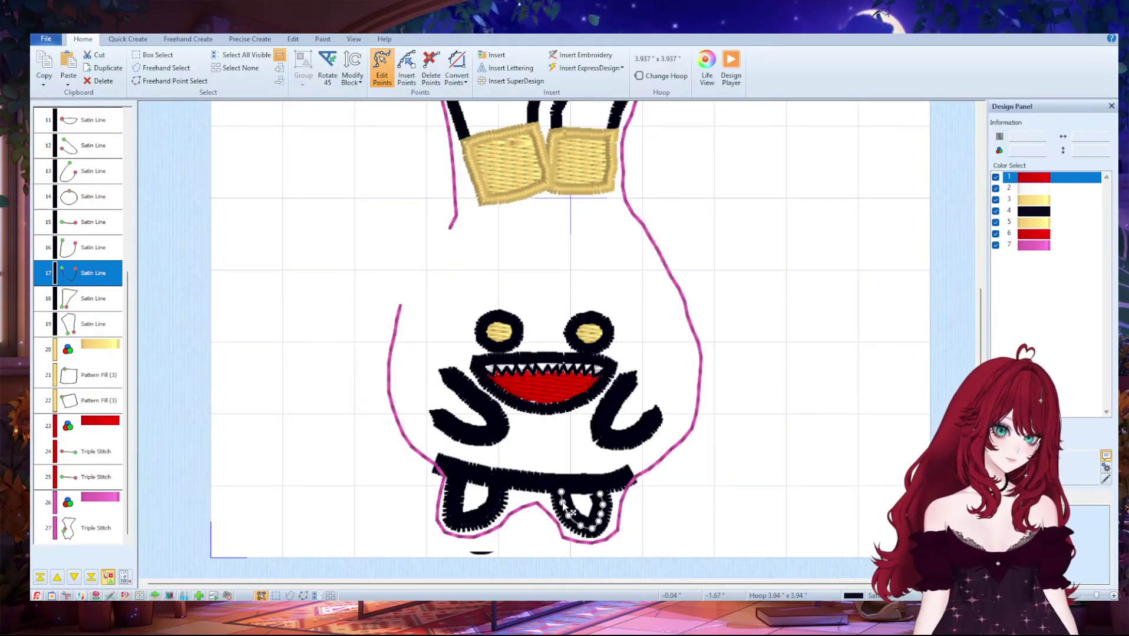
drag(604, 495, 607, 484)
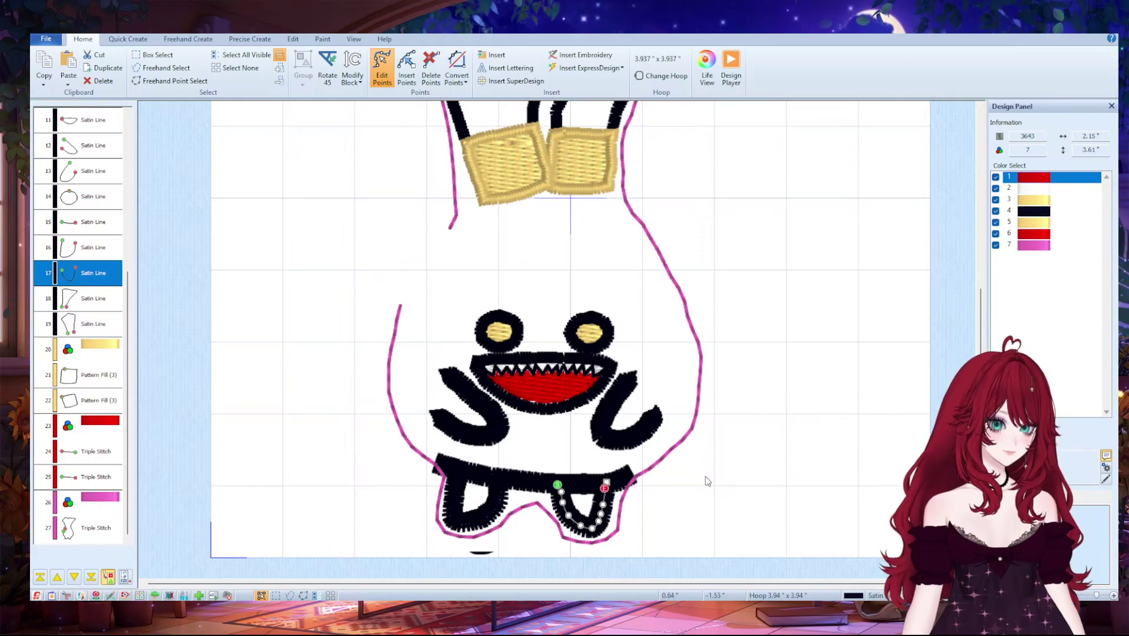
- Narrow the satin line across the lower body and move its end points up and outward to meet the pink outline
scroll(694, 472, up, 1)
click(620, 504)
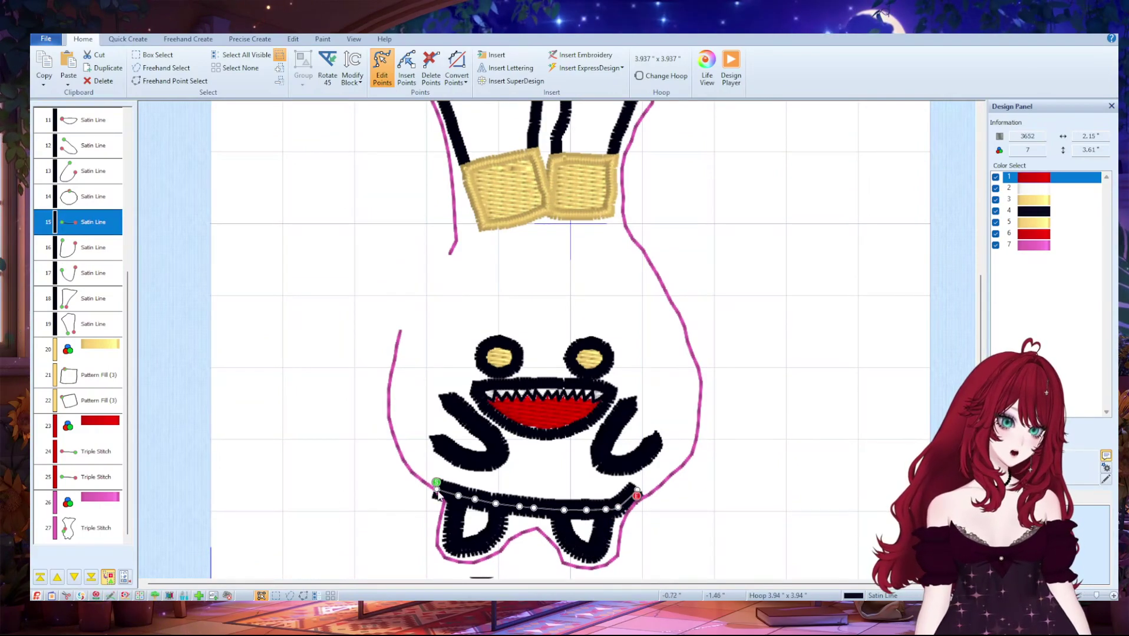
drag(437, 492, 437, 474)
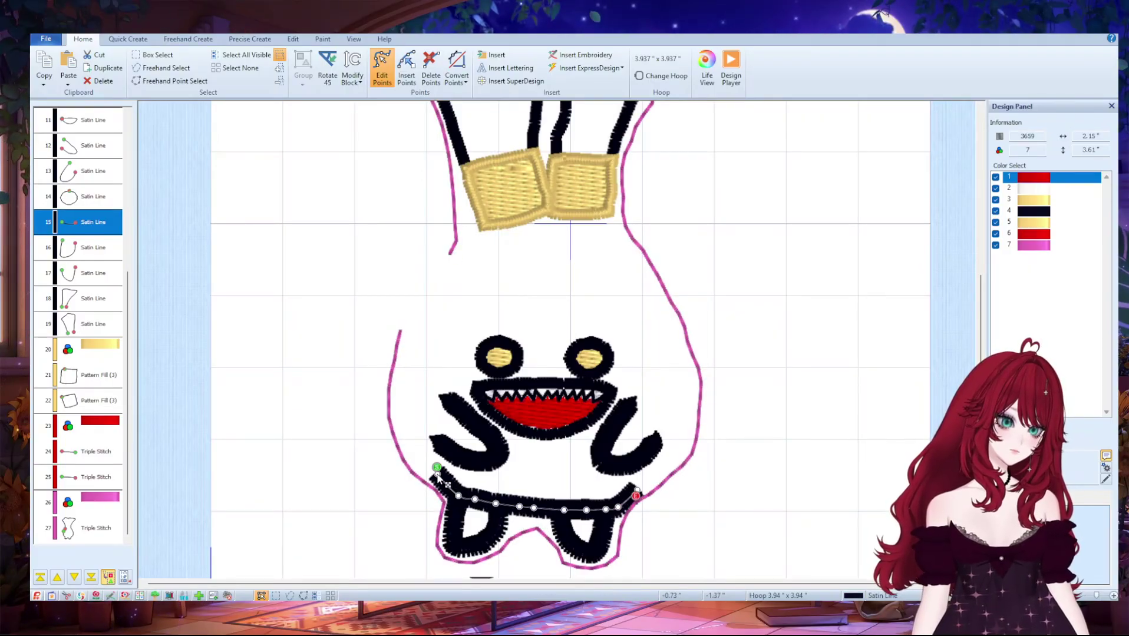
scroll(598, 443, up, 3)
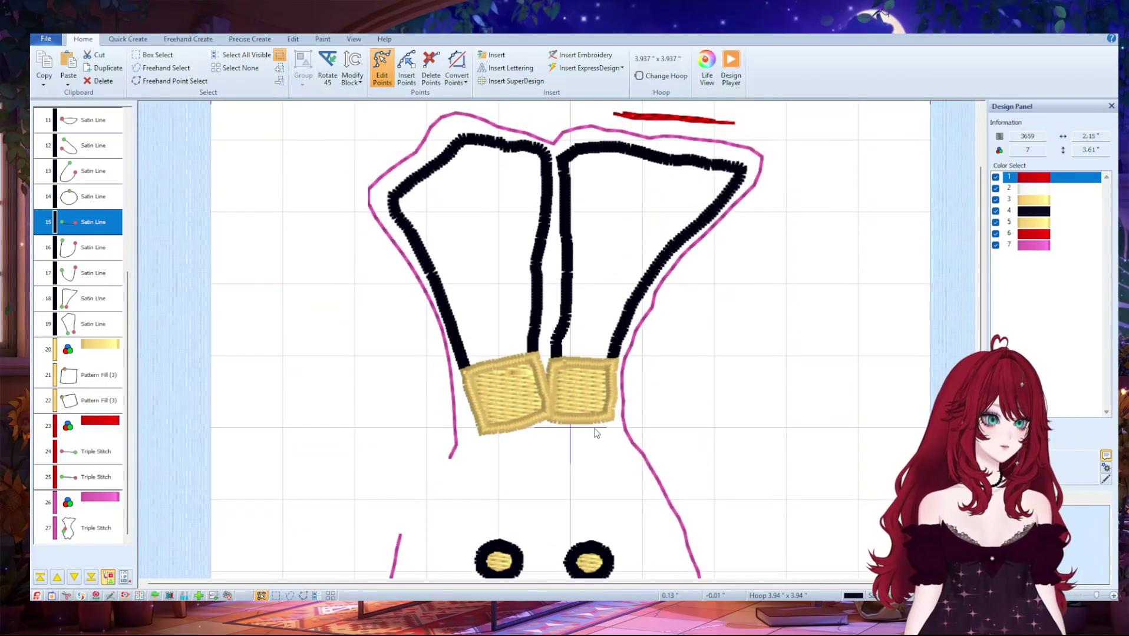
scroll(595, 433, down, 3)
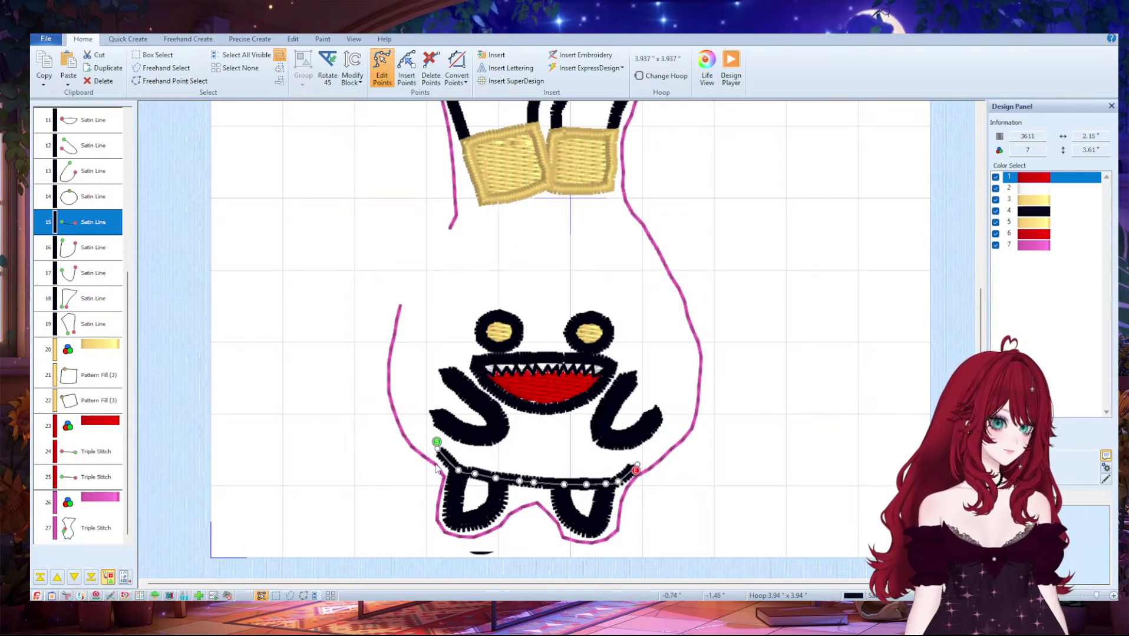
drag(437, 442, 434, 444)
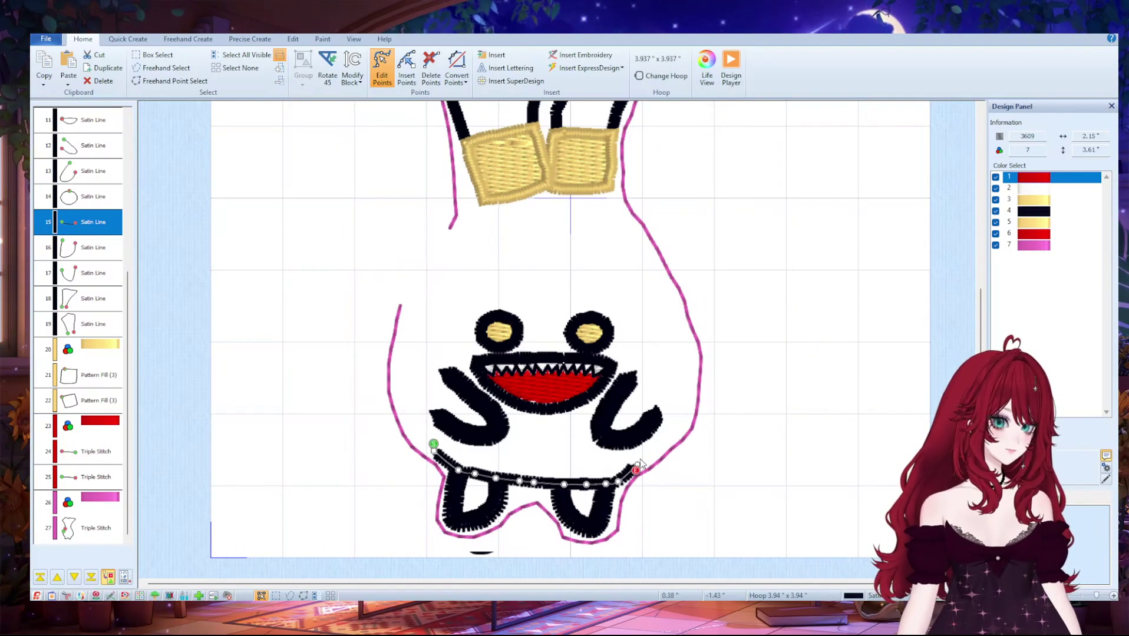
drag(636, 469, 640, 466)
- Move the edge points of the red mouth fill outward so it fills the lower curve and corners of the black mouth outline
click(533, 404)
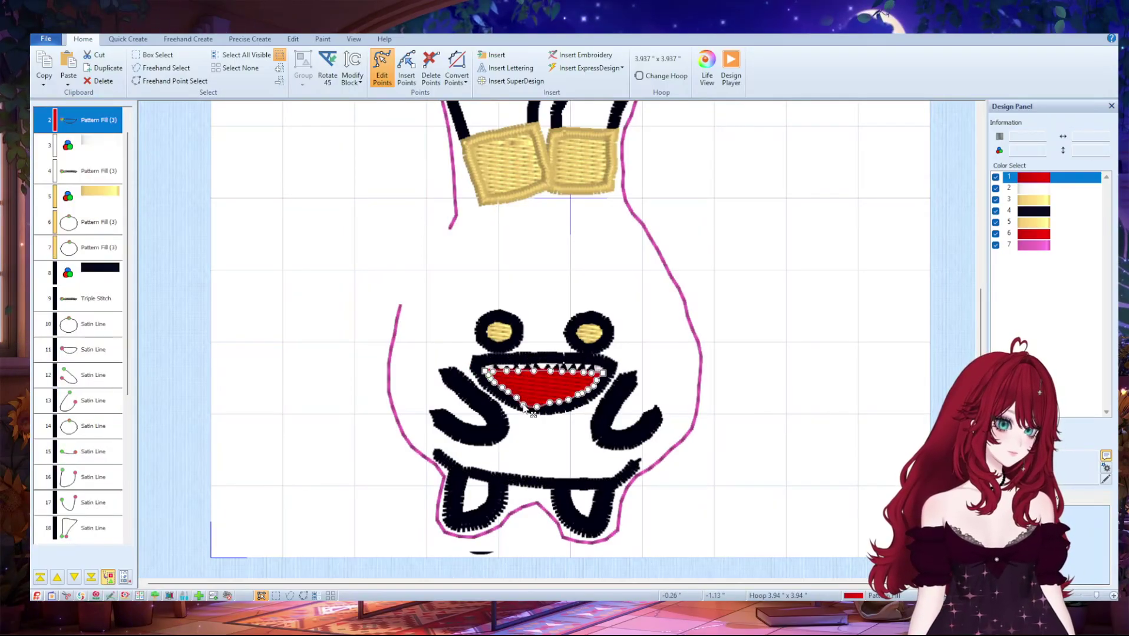
drag(517, 399, 583, 398)
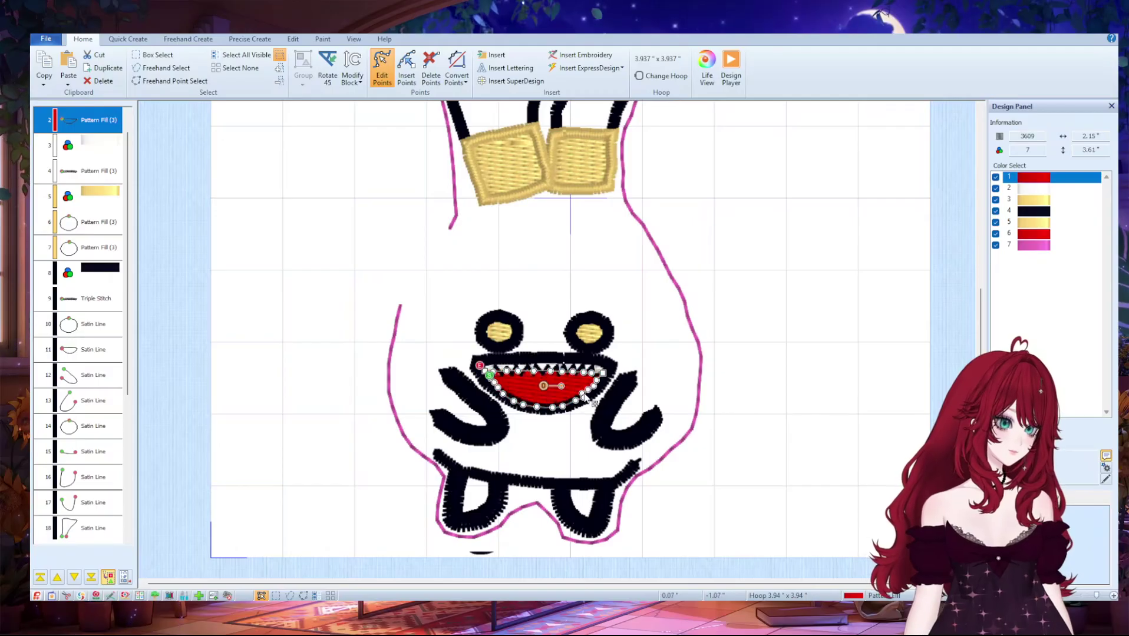
click(595, 394)
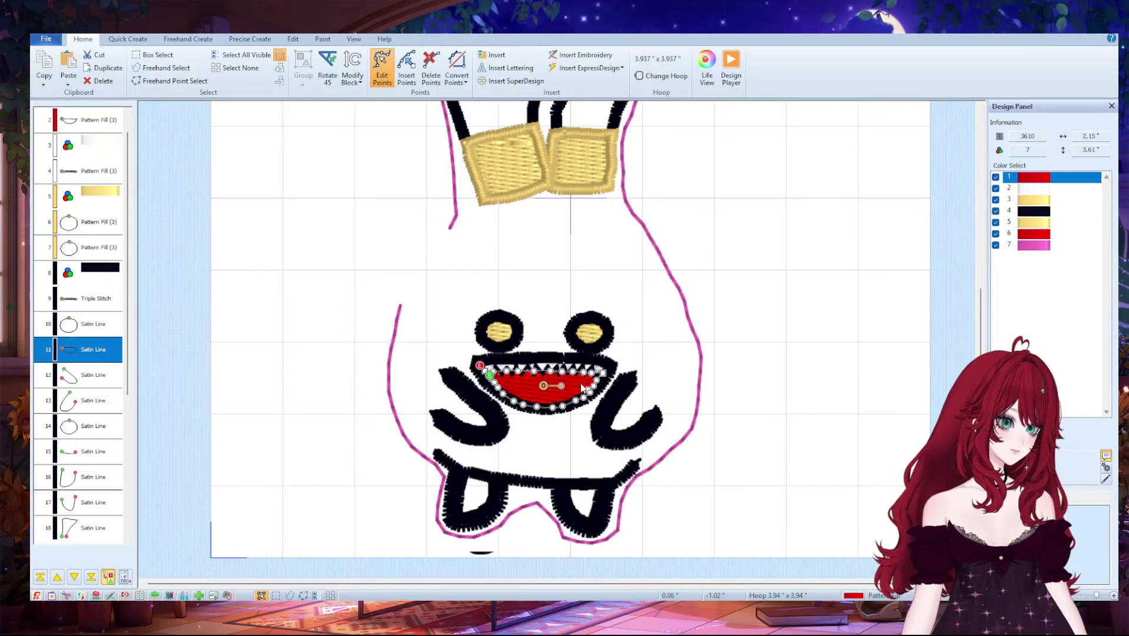
click(596, 397)
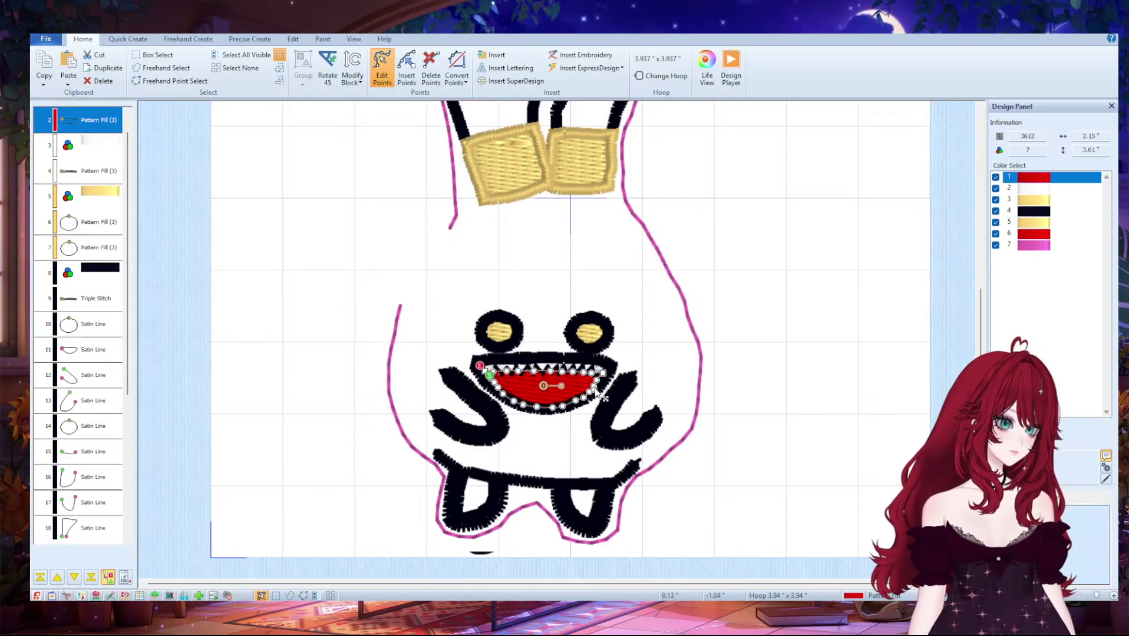
drag(595, 386, 600, 385)
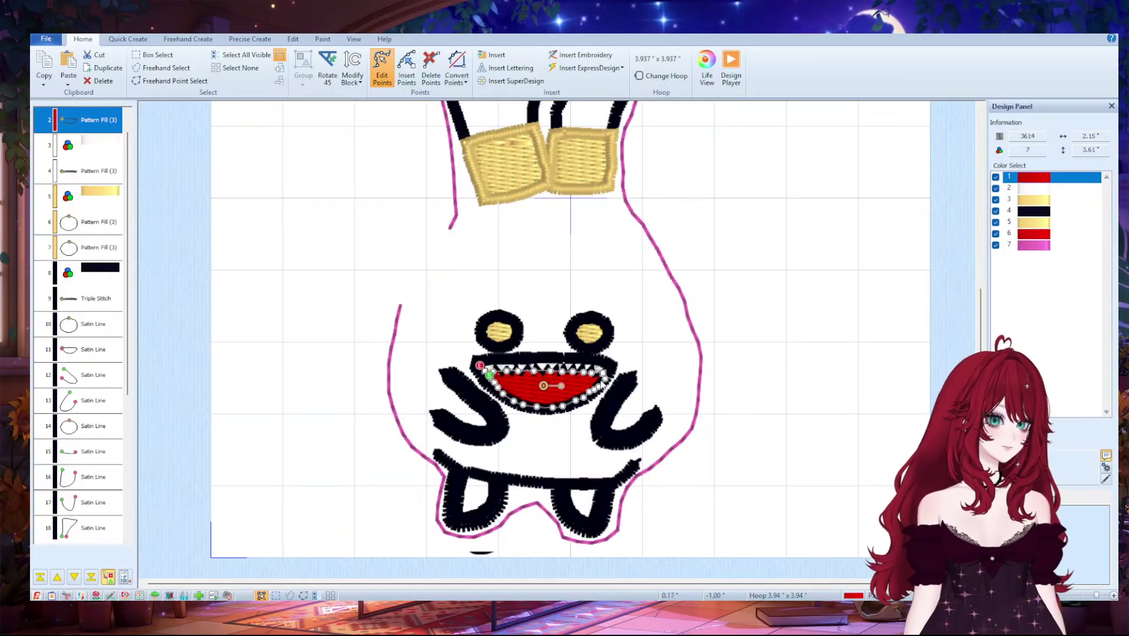
click(505, 392)
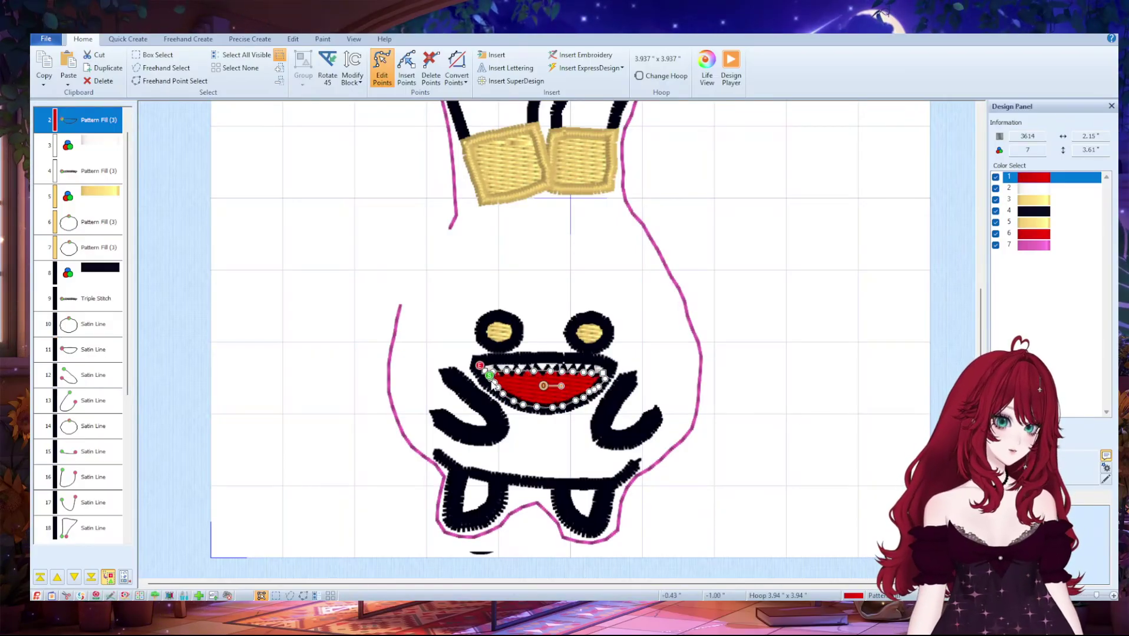
drag(495, 383, 483, 377)
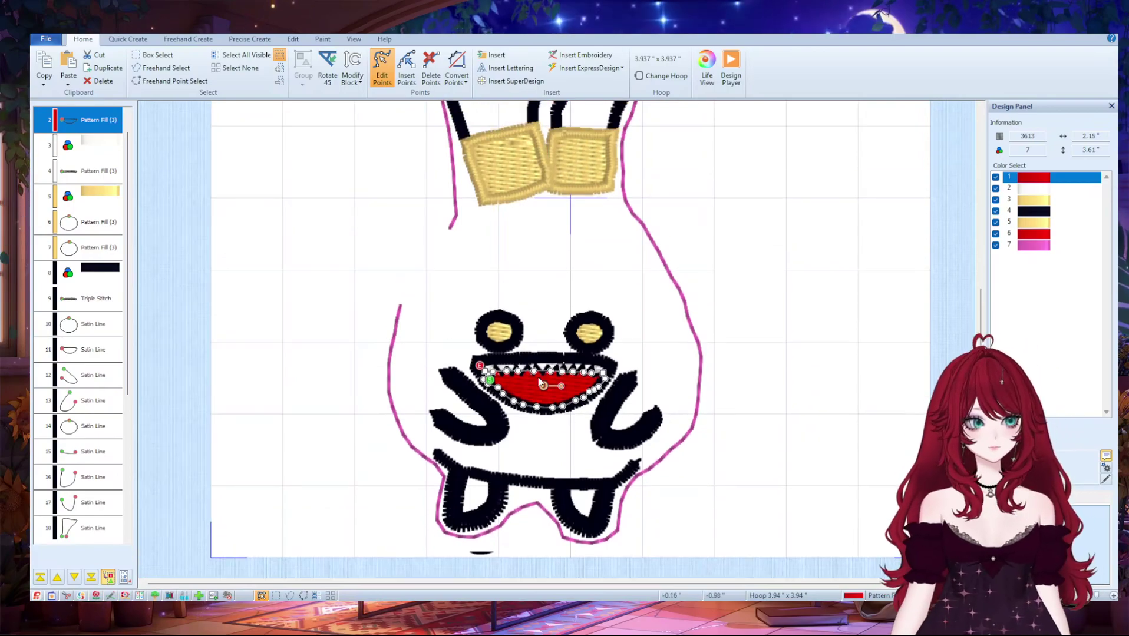
- Draw a wavy black satin line across the upper part of the left ear, from its outer edge to its inner edge
scroll(758, 283, up, 5)
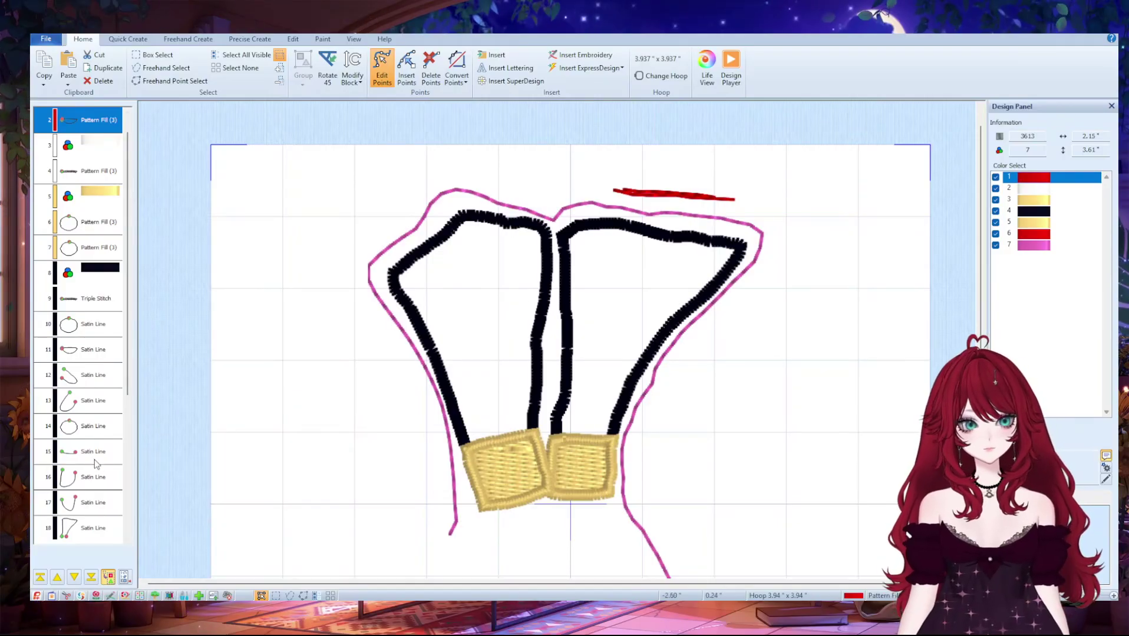
click(89, 528)
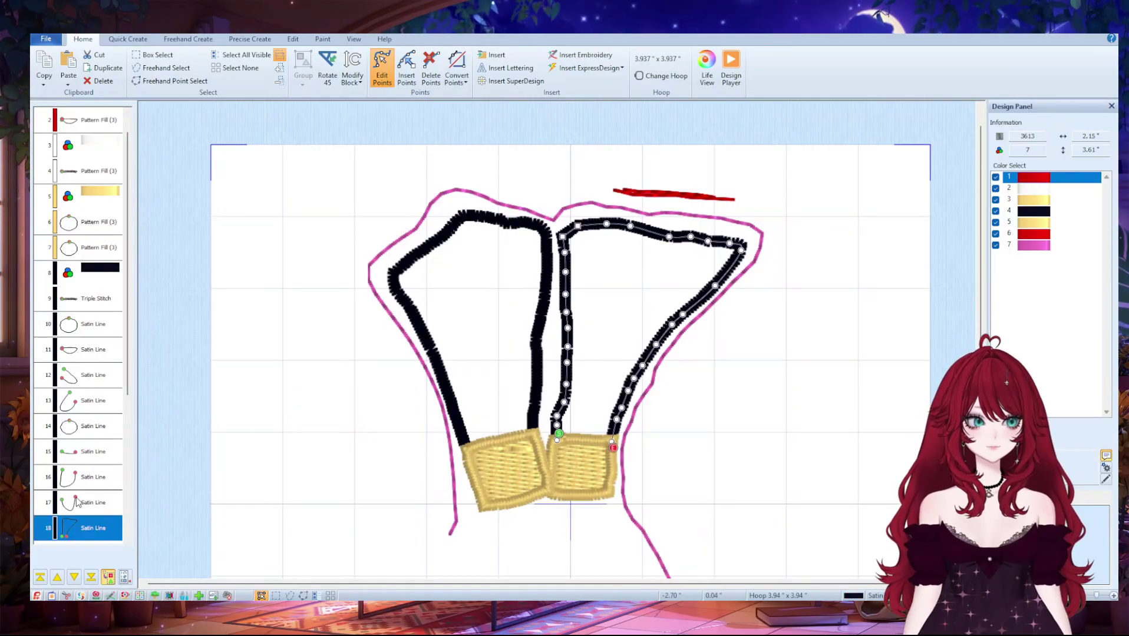
scroll(89, 477, down, 3)
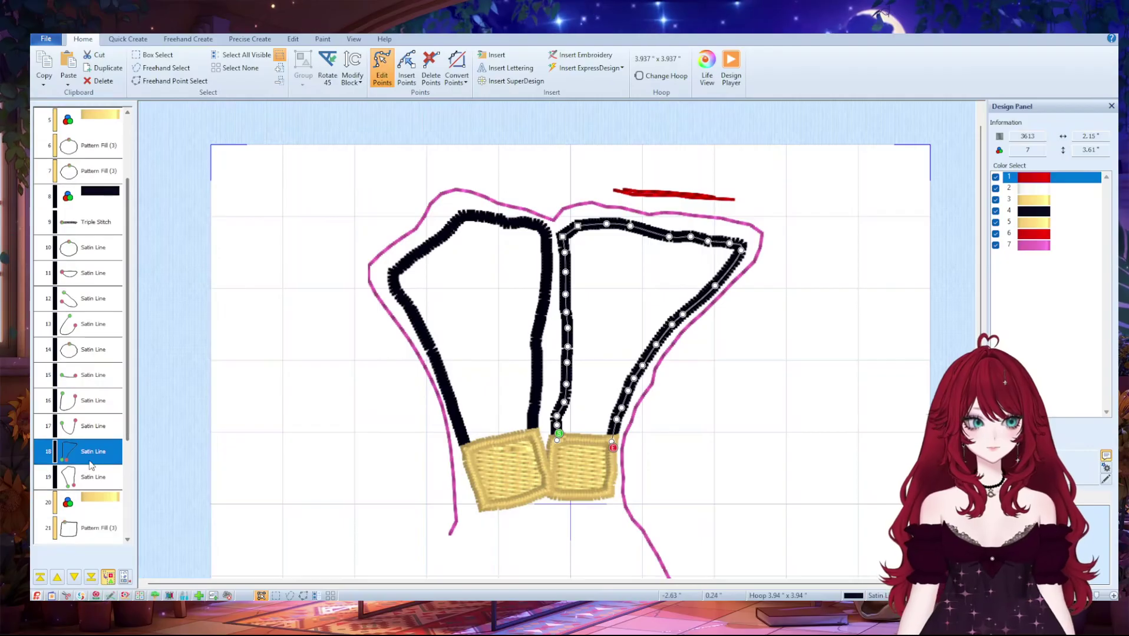
click(253, 42)
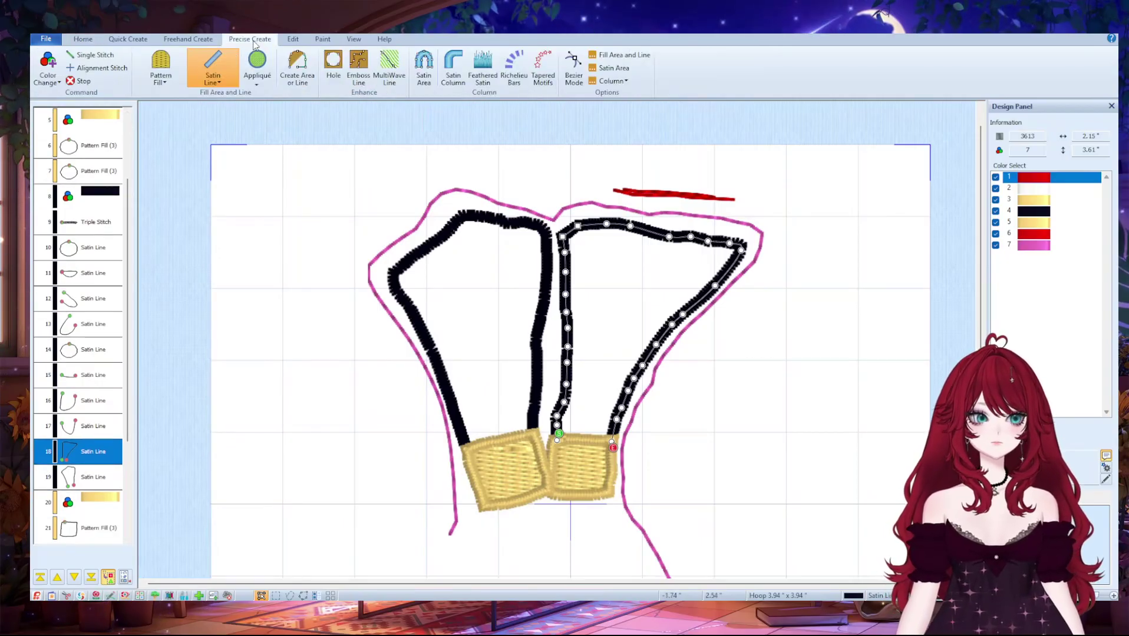
click(297, 68)
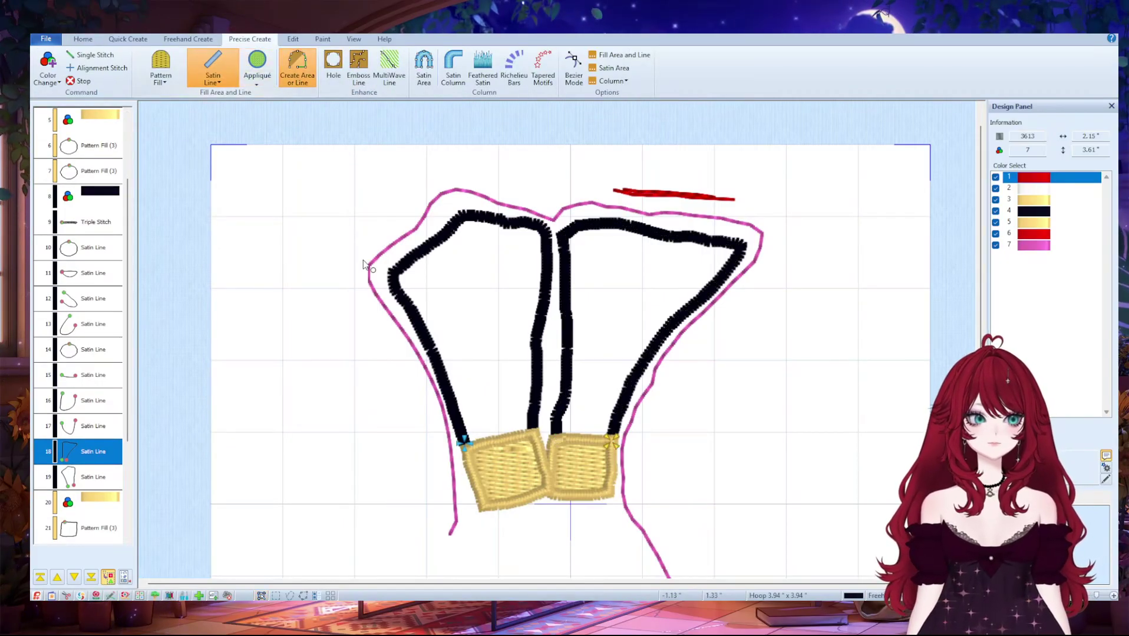
click(426, 332)
click(425, 310)
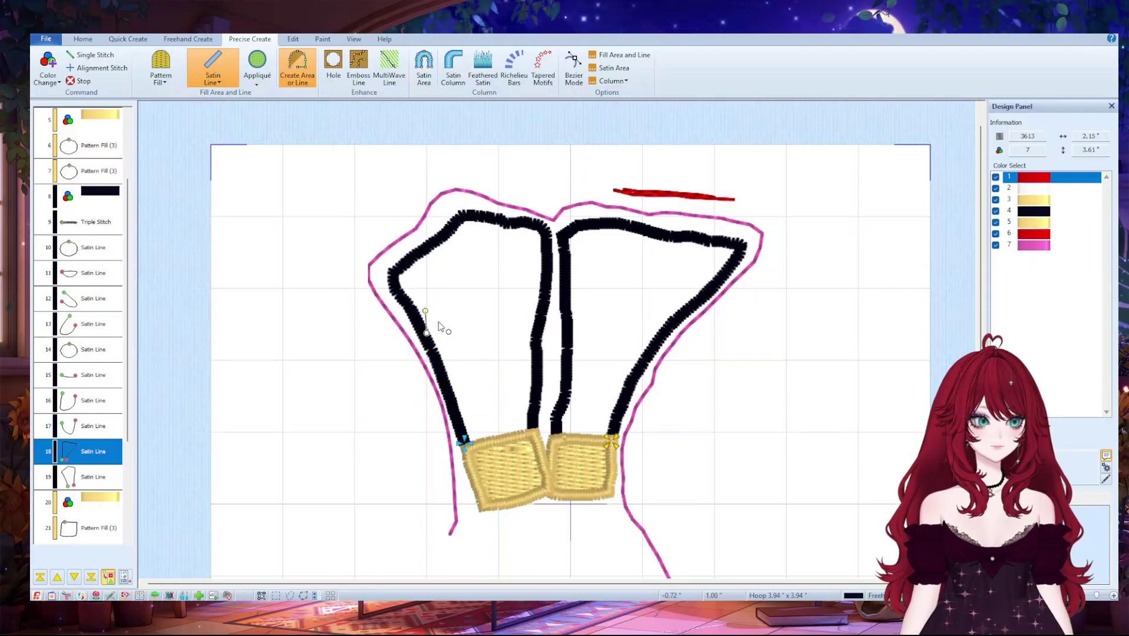
click(445, 321)
click(447, 305)
click(489, 286)
click(503, 283)
click(509, 293)
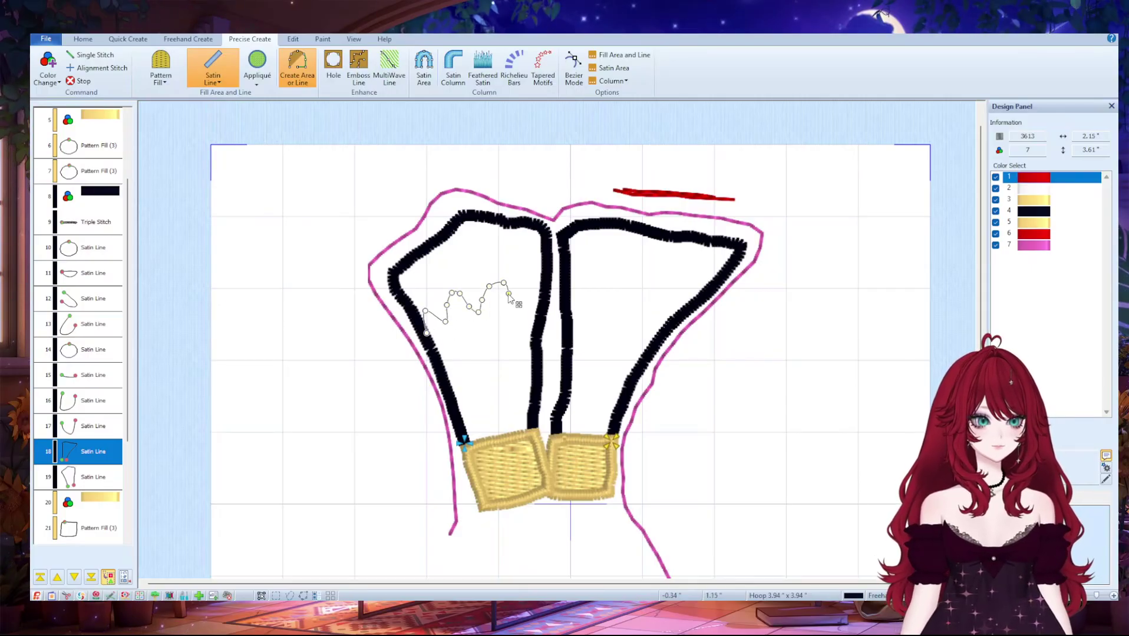
double_click(545, 293)
- Narrow the wavy satin line in the left ear and move its end point onto the ear's inner edge
click(82, 39)
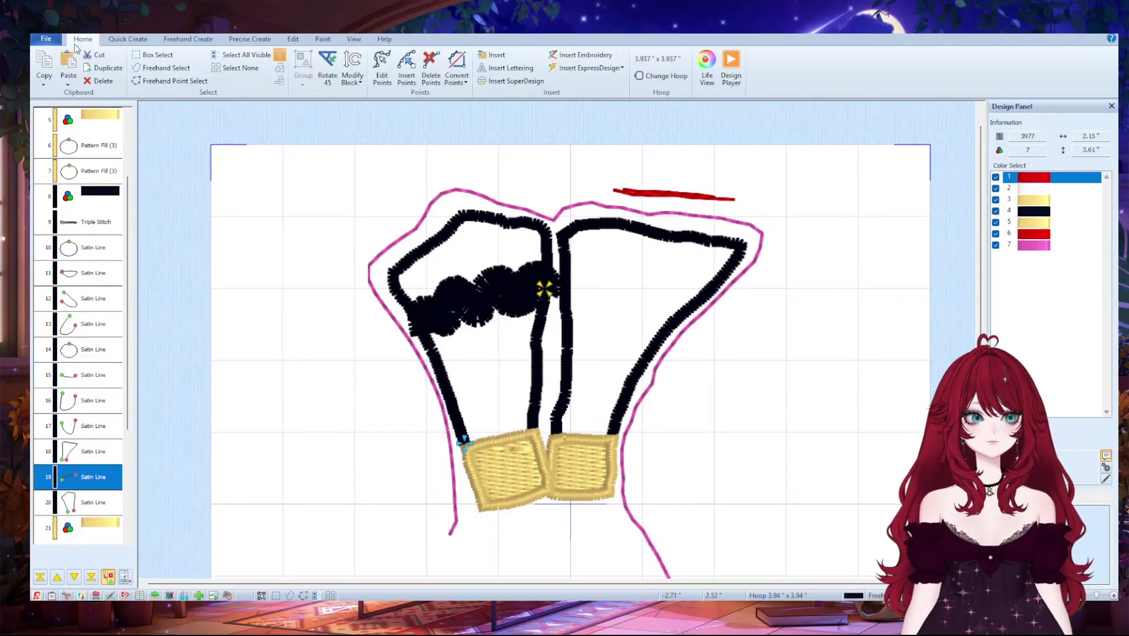
click(387, 69)
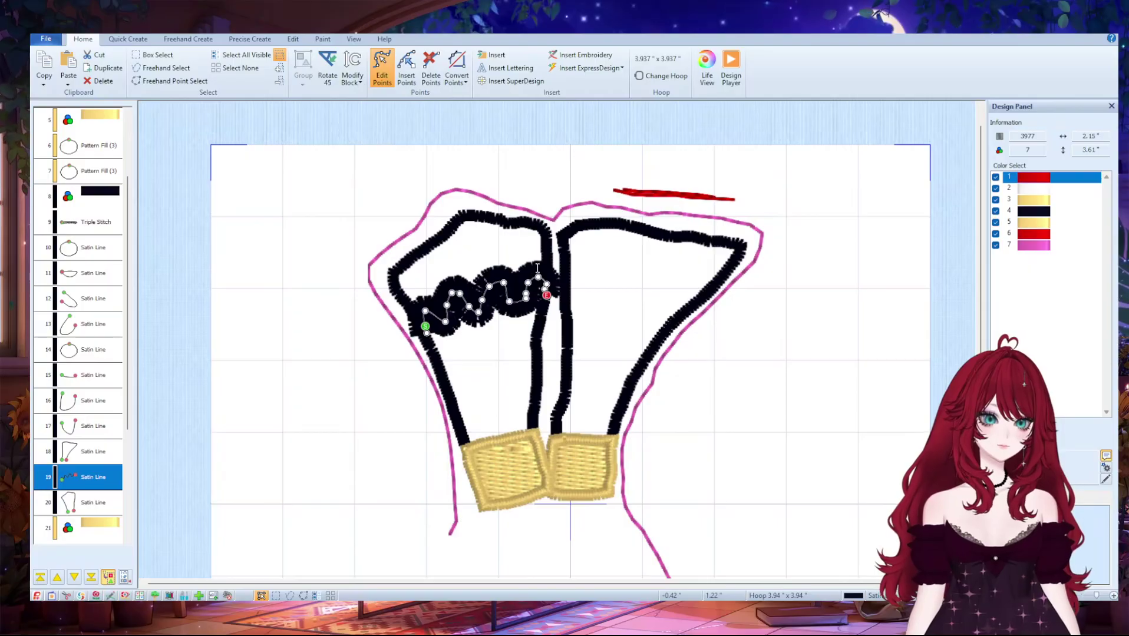
click(531, 247)
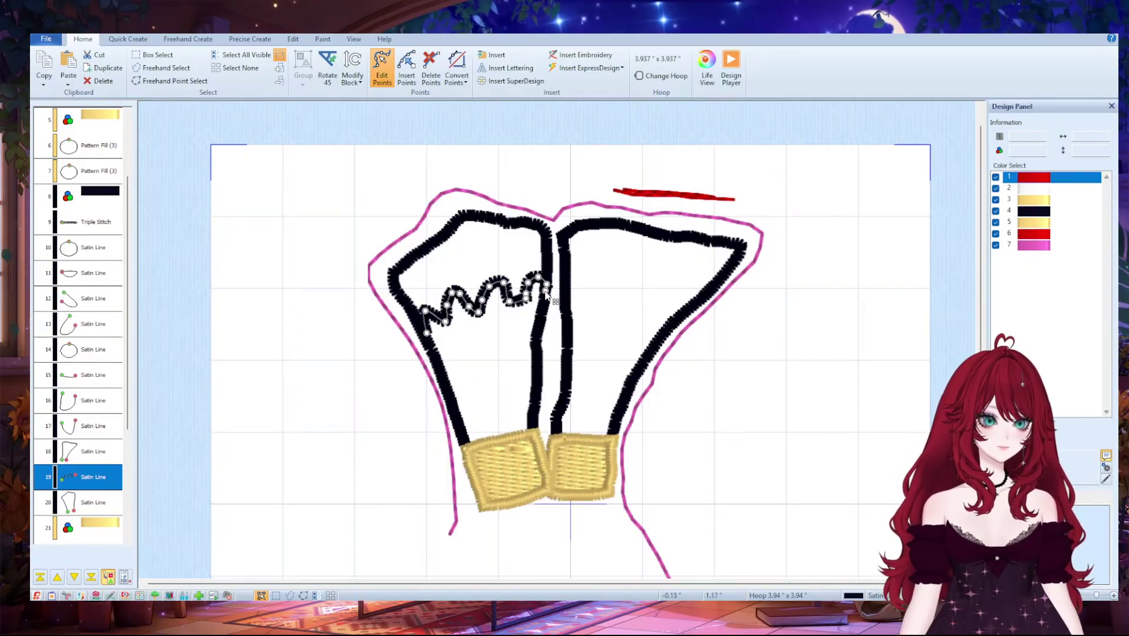
drag(547, 295, 546, 305)
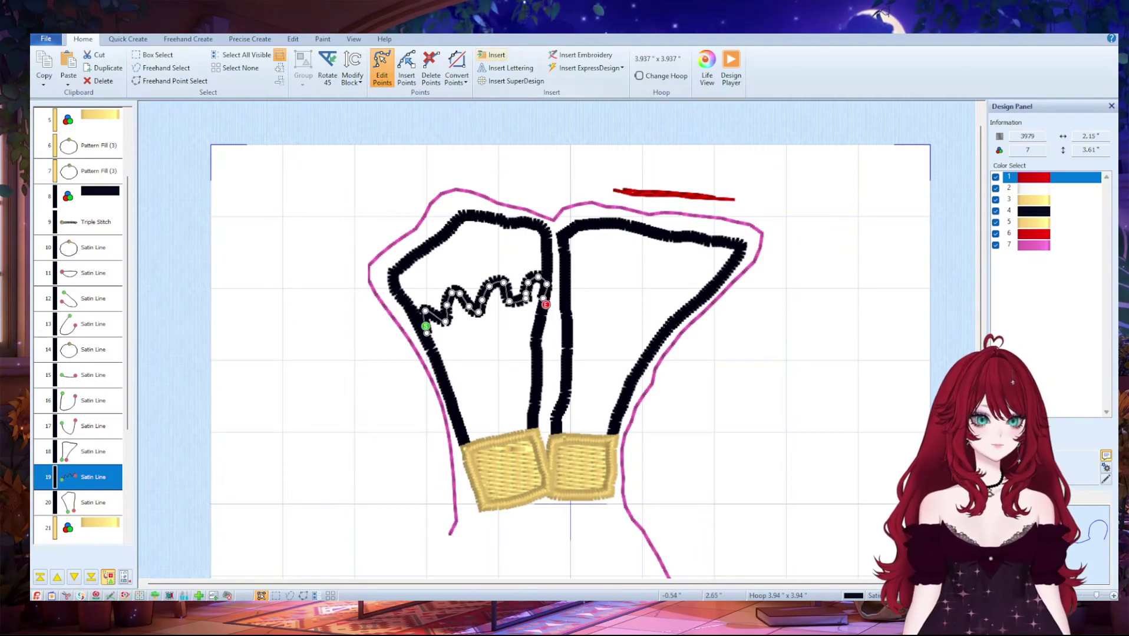
- Duplicate the wavy satin line and fit the copy across the right ear, sloping down toward the ear's outer edge
key(ctrl+d)
click(167, 60)
drag(536, 325, 685, 295)
click(741, 368)
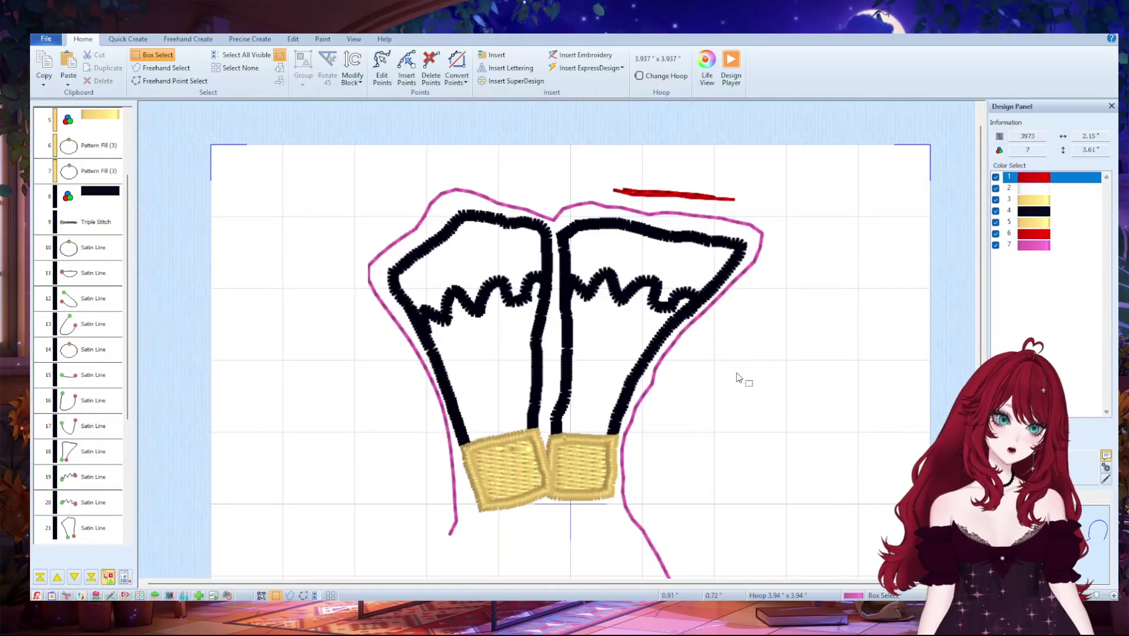
scroll(738, 378, down, 2)
scroll(738, 379, down, 1)
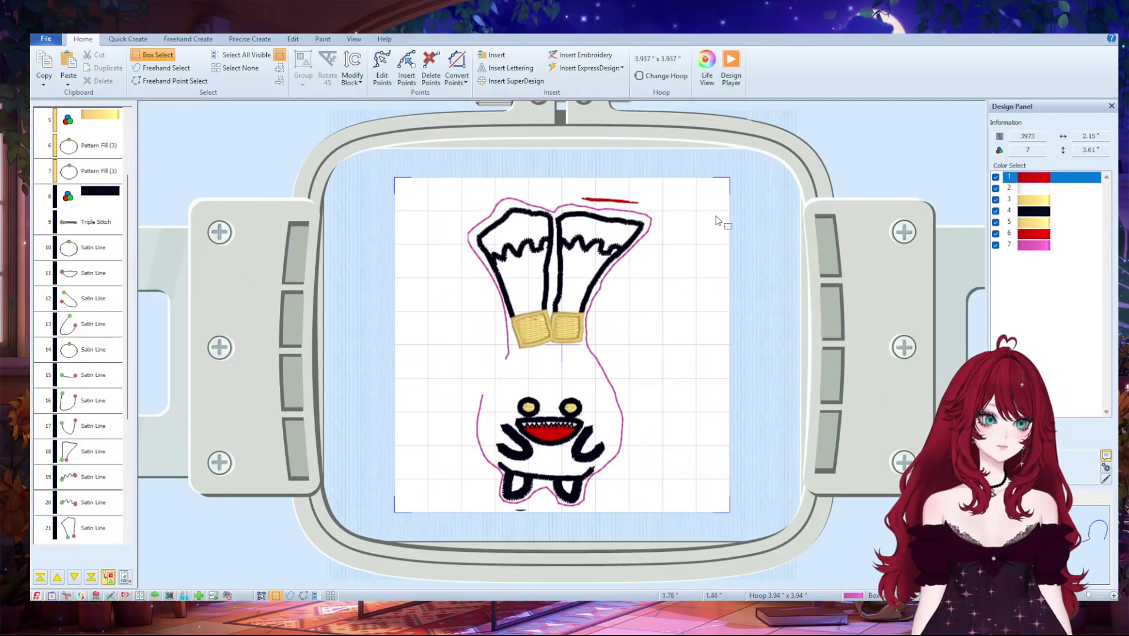